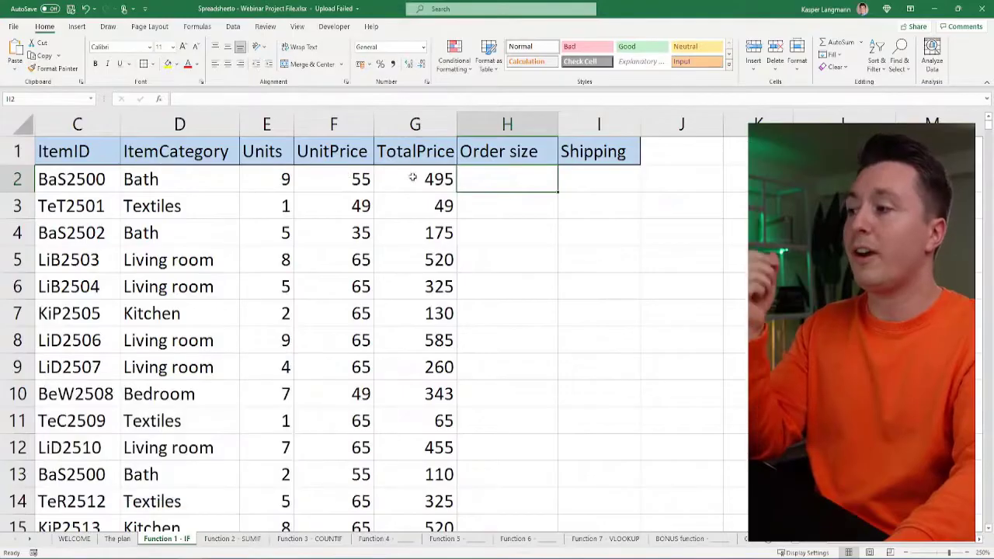
click(412, 178)
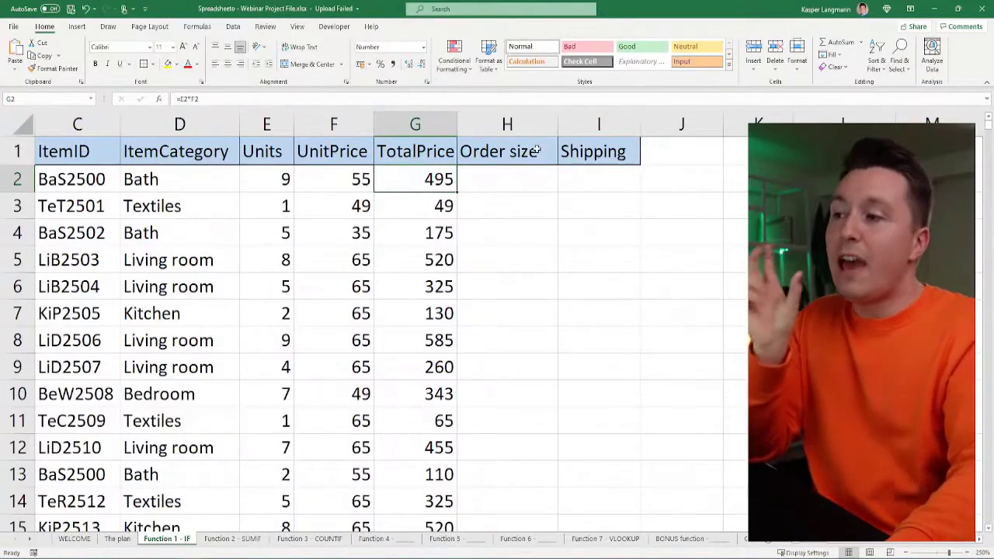
drag(536, 122, 588, 118)
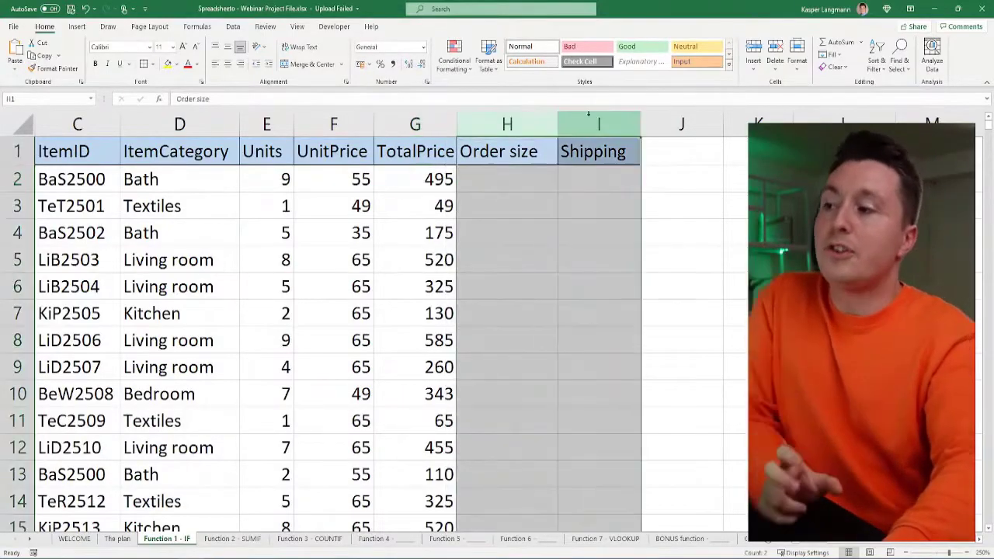
click(529, 174)
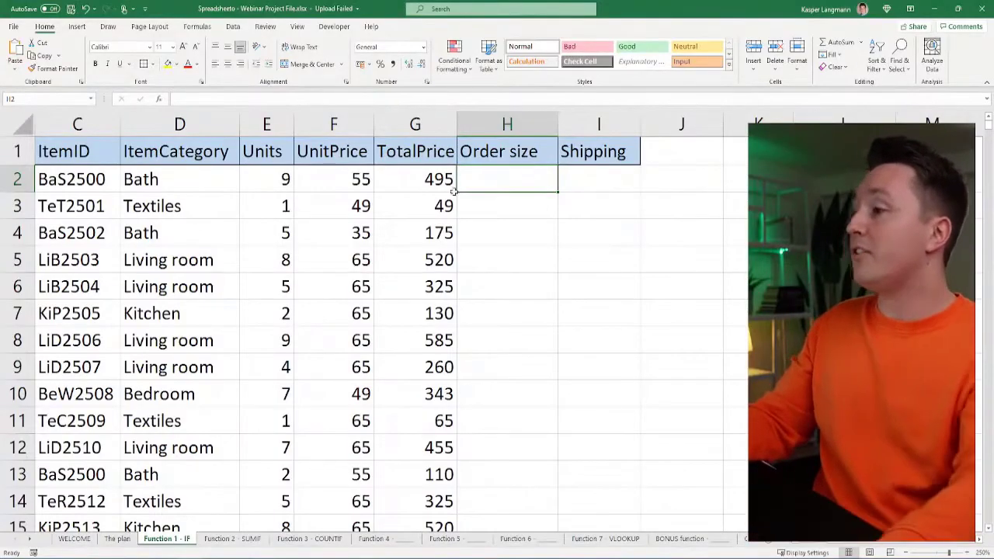
click(264, 180)
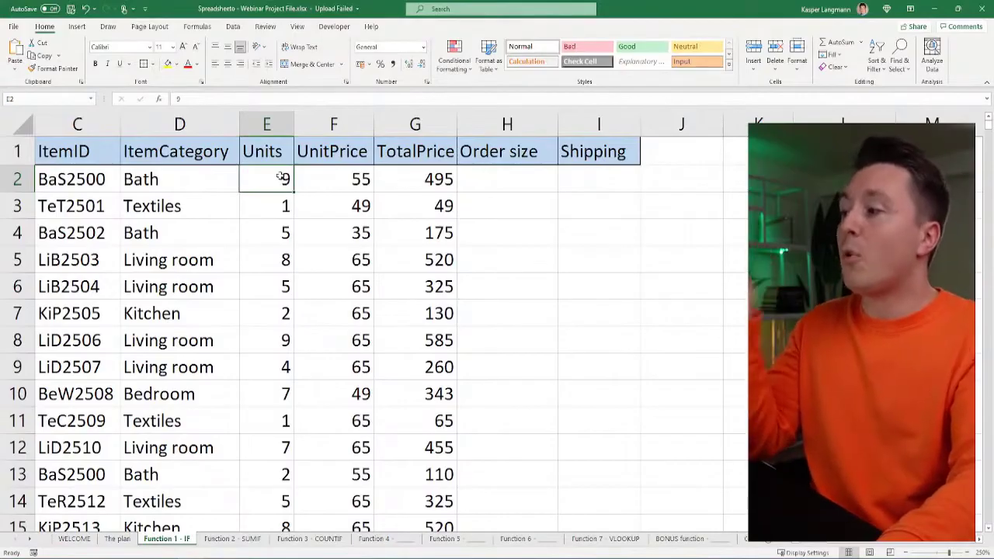
Step: Fill the Order size cells H2 to H6 manually with large, normal, normal, large and normal
click(506, 181)
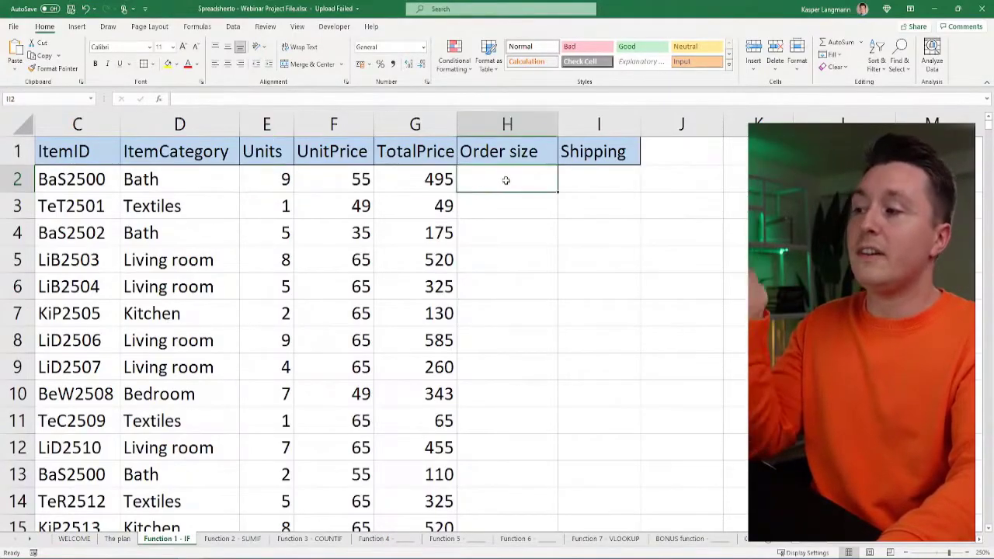
text(la)
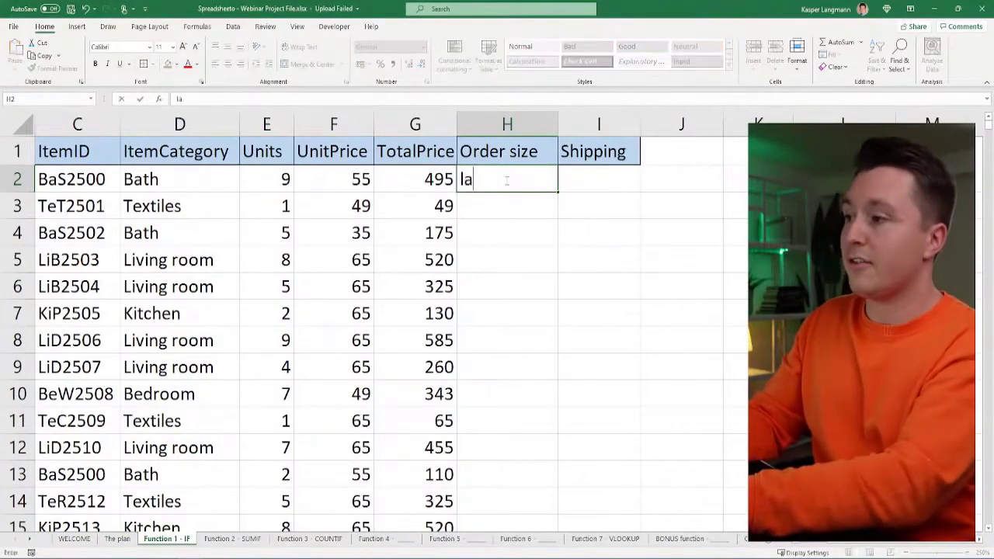
text(rge)
key(Return)
text(n)
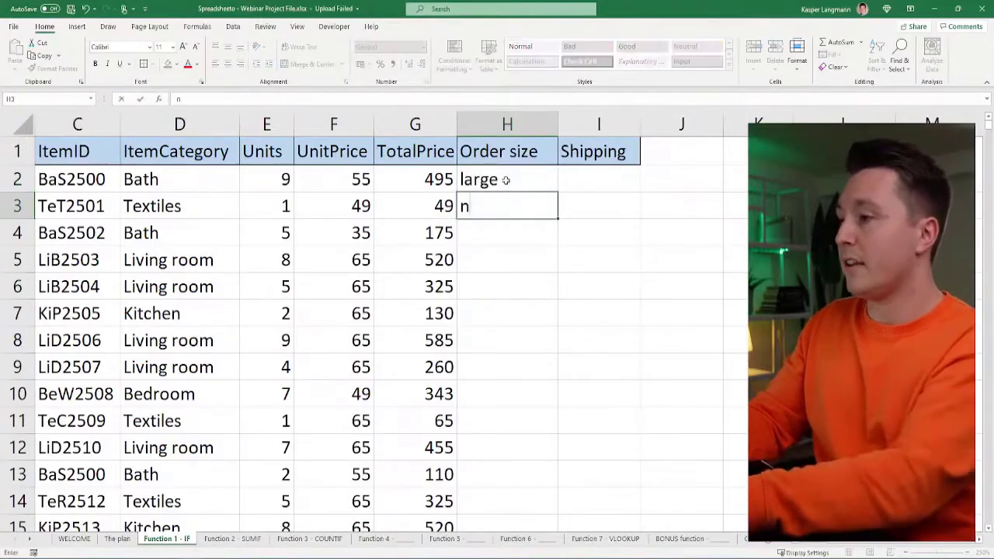
text(ormal)
key(Return)
text(nor)
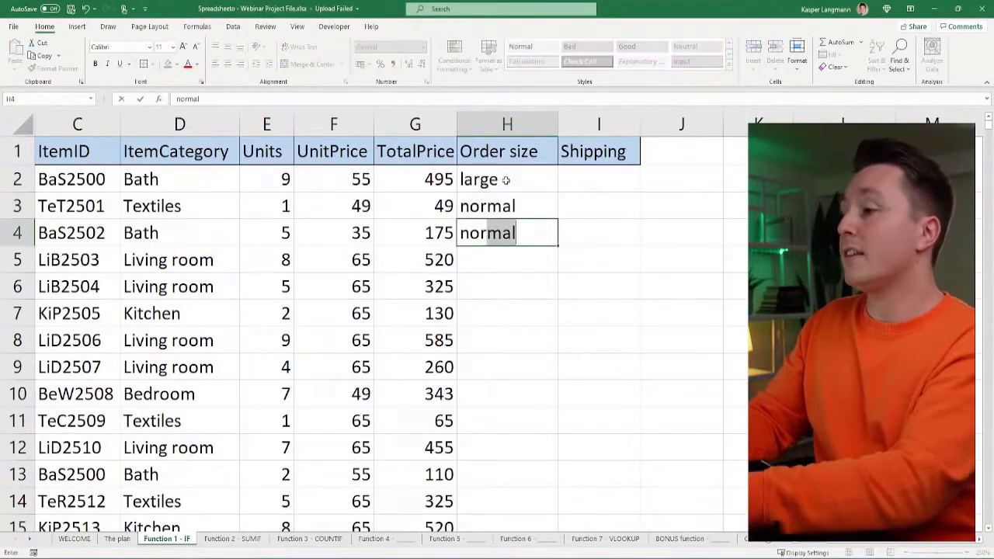
key(Return)
text(large)
key(Return)
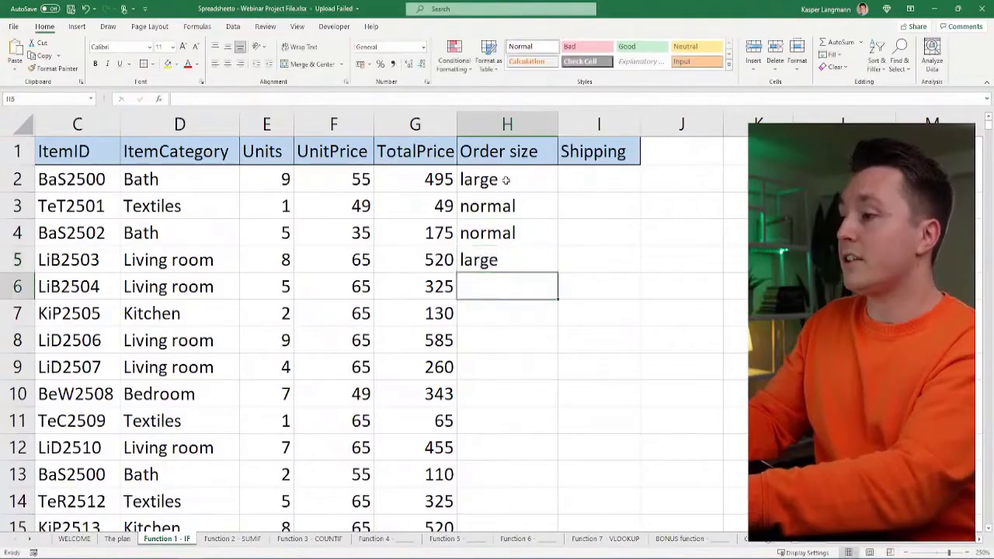
text(nor)
key(Return)
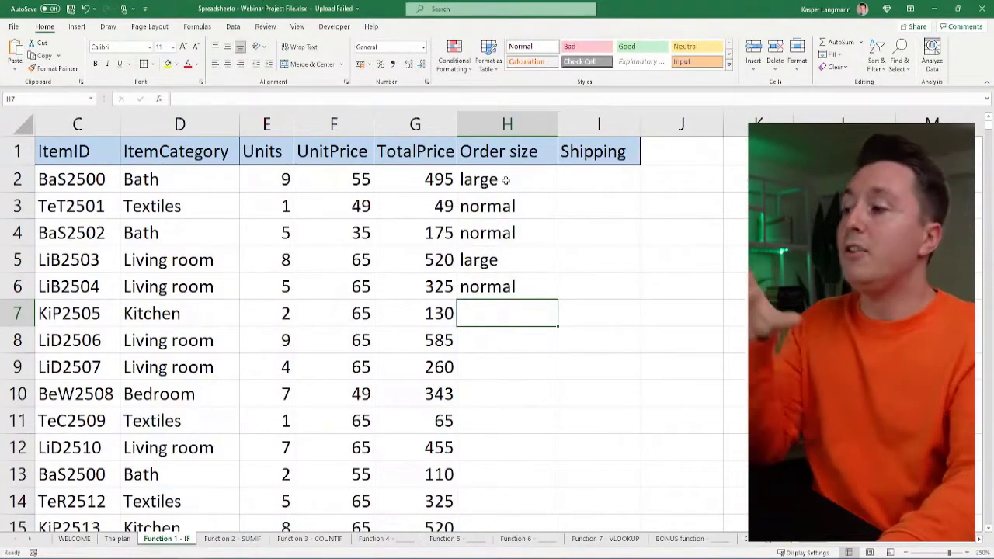
Step: Check how far the ItemID column's data extends down the sheet and return to the header row
click(99, 179)
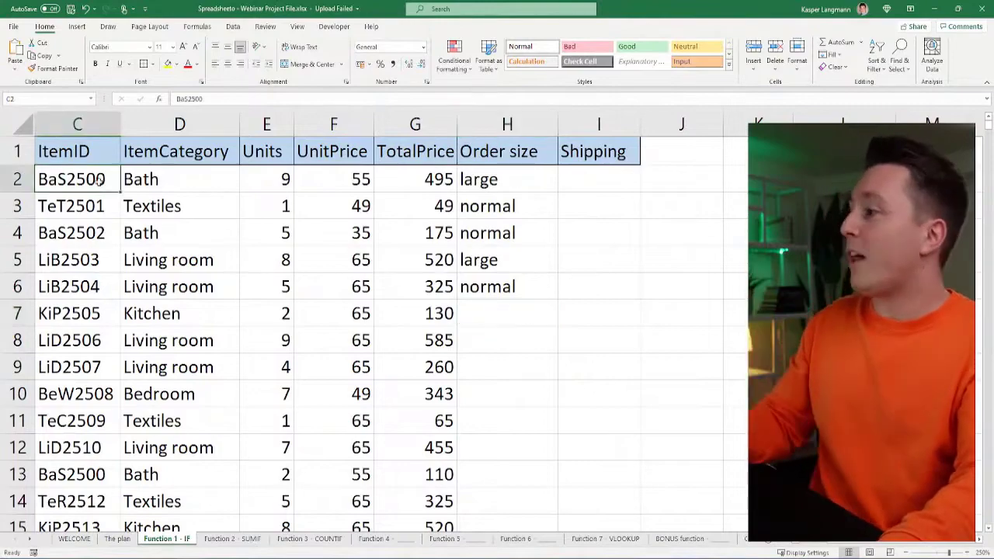
key(ctrl+Down)
key(ctrl+Up)
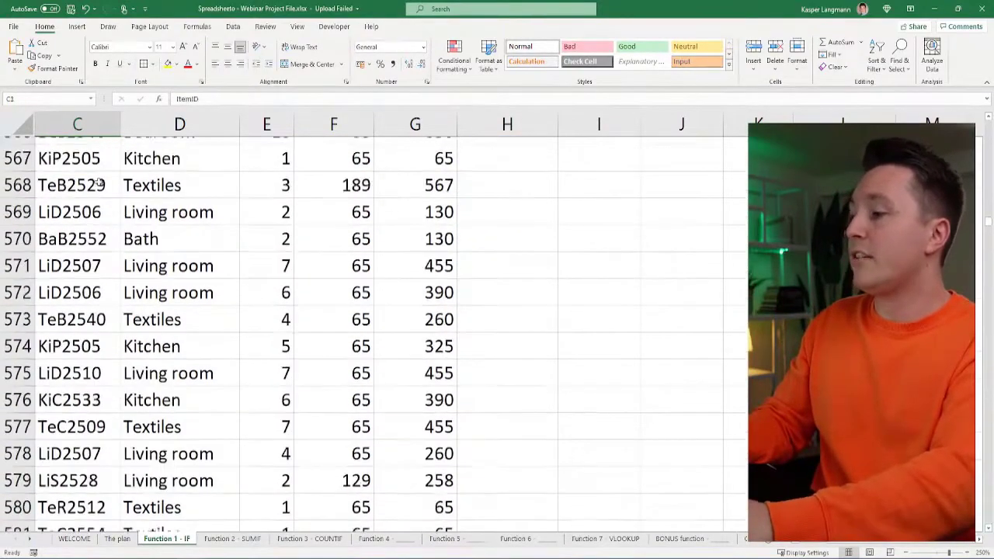
key(ctrl+shift+Right)
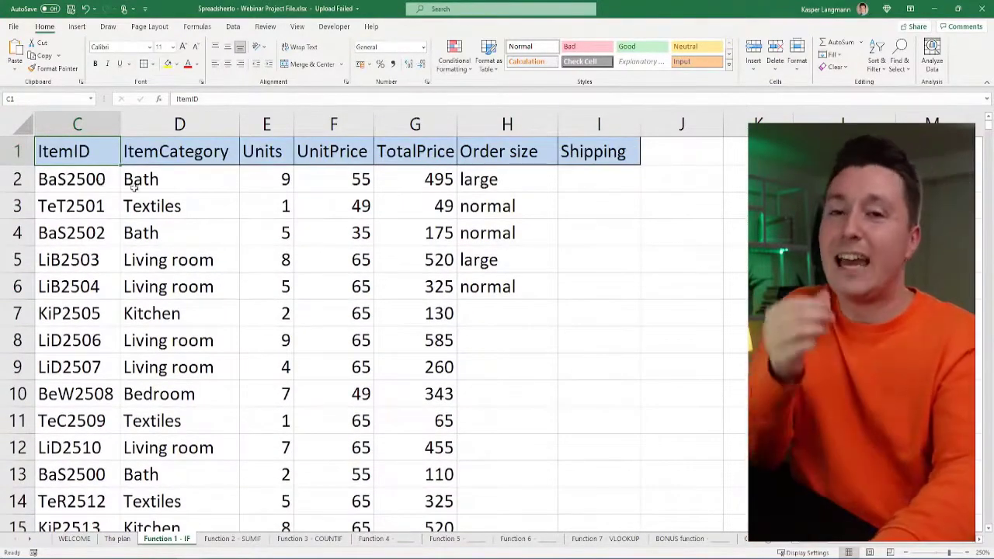
Step: Clear the manually entered order sizes from cells H2 to H6
drag(481, 179, 498, 276)
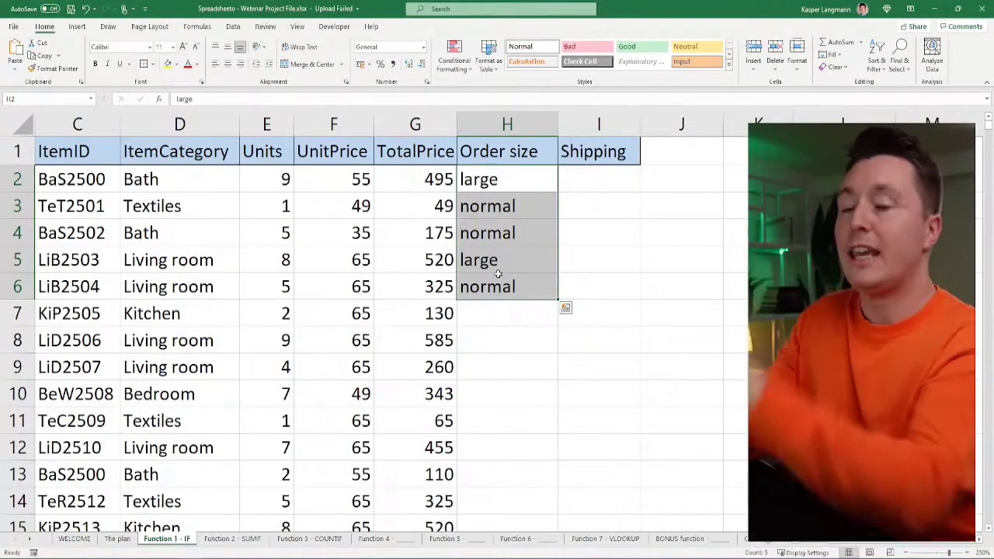
key(Delete)
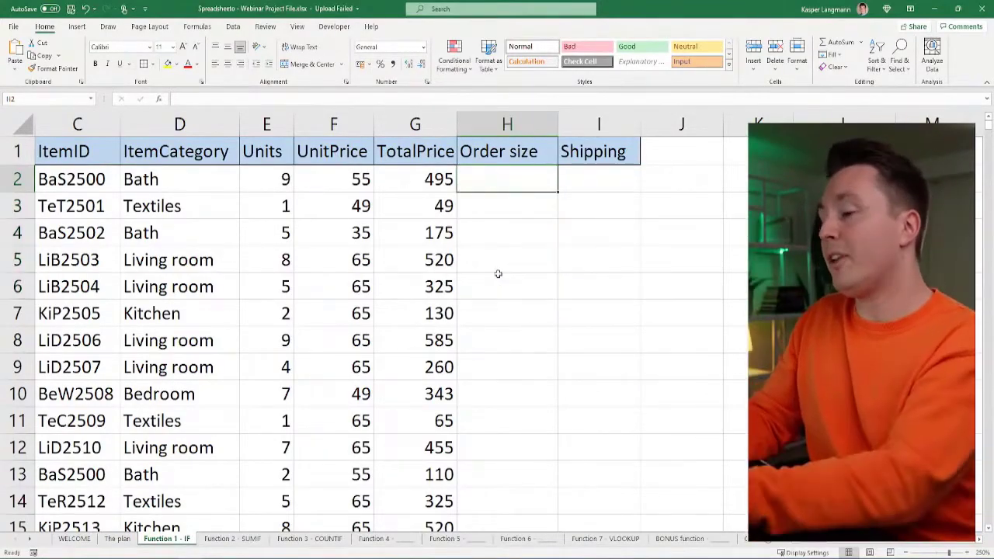
Step: Enter the formula =IF(E2>5,"Large";"Normal") in the first Order size cell, H2
text(=)
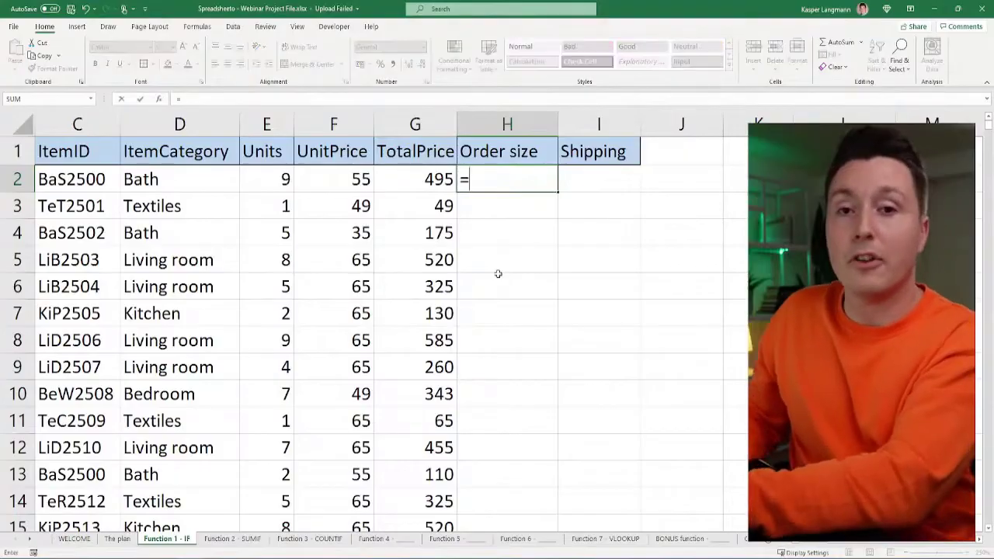
text(IF()
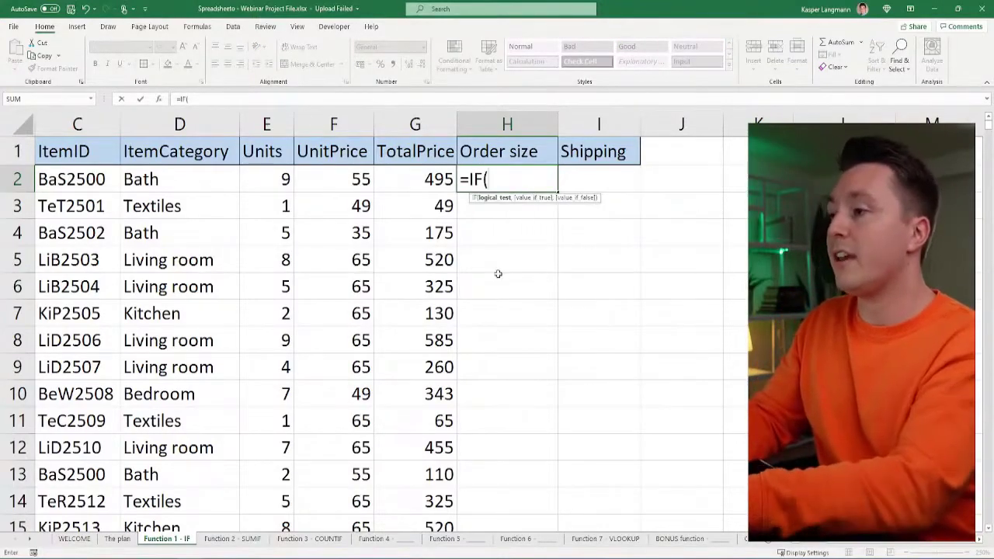
key(Left)
key(Left)
key(Left)
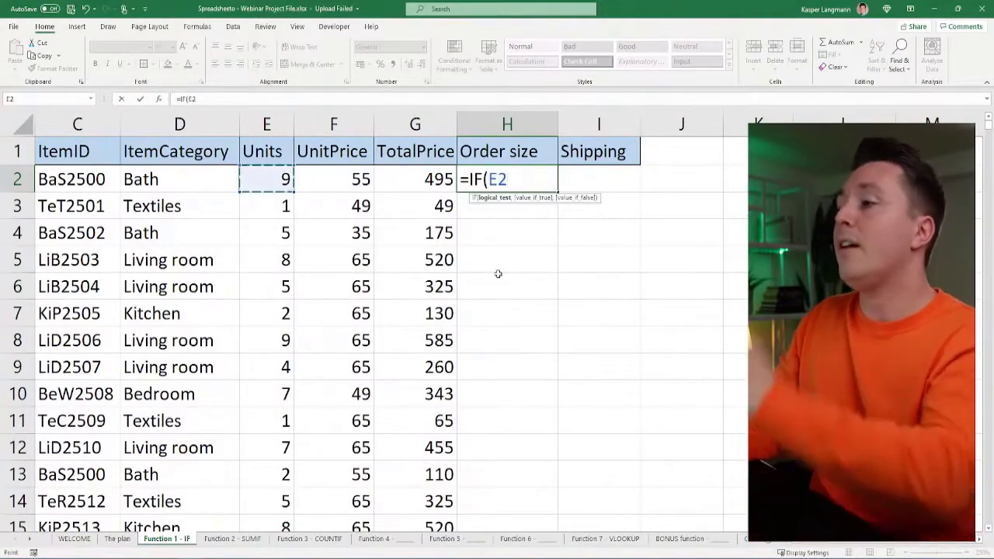
text(>)
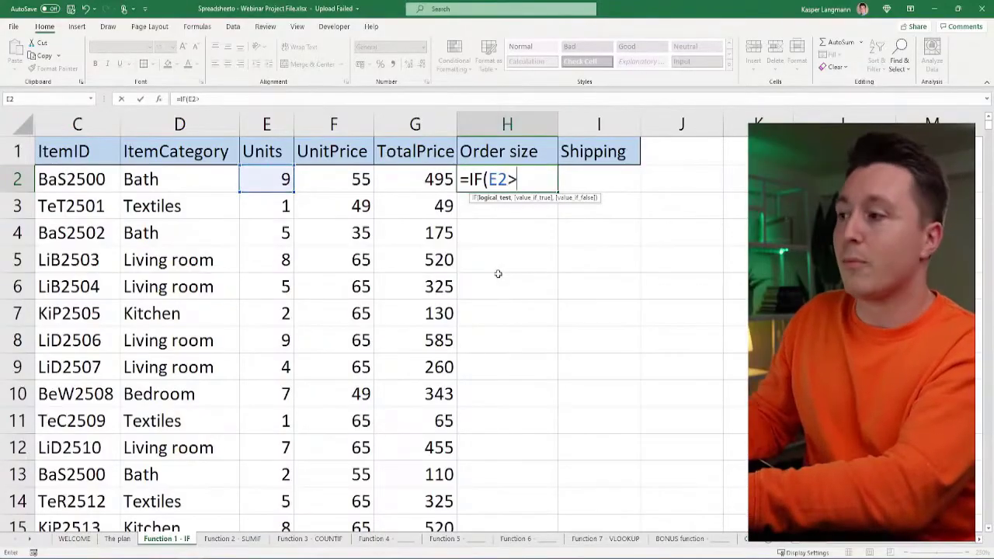
text(5,)
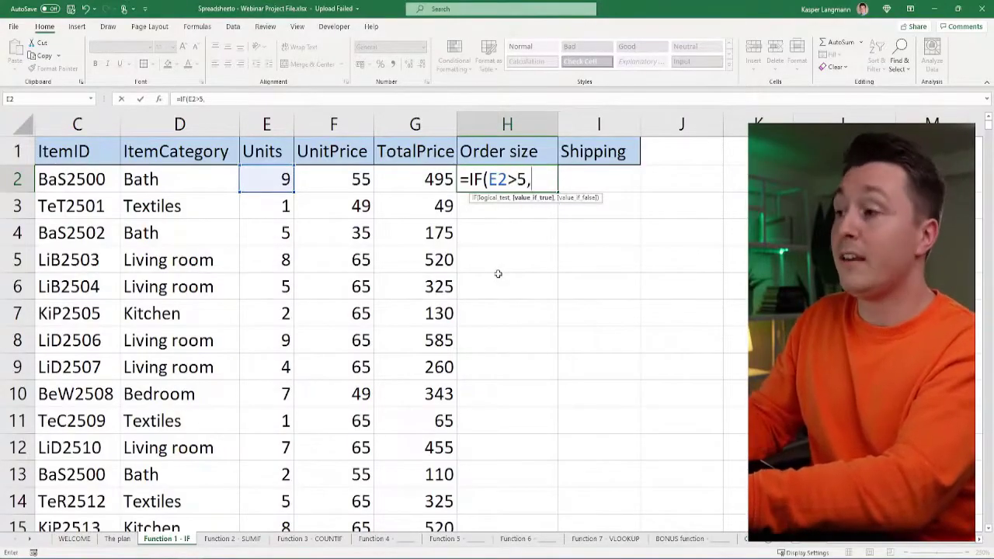
text("Large";)
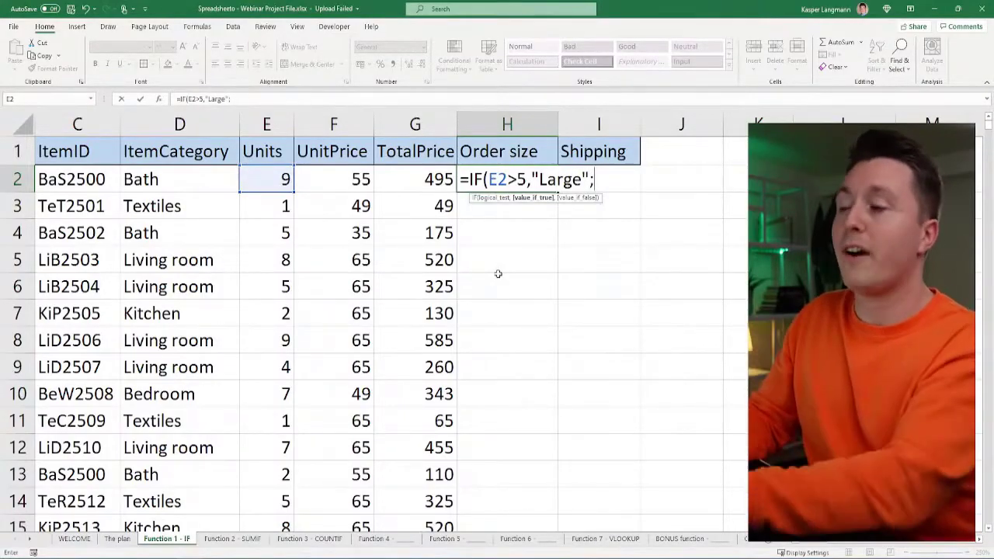
text("Normal"))
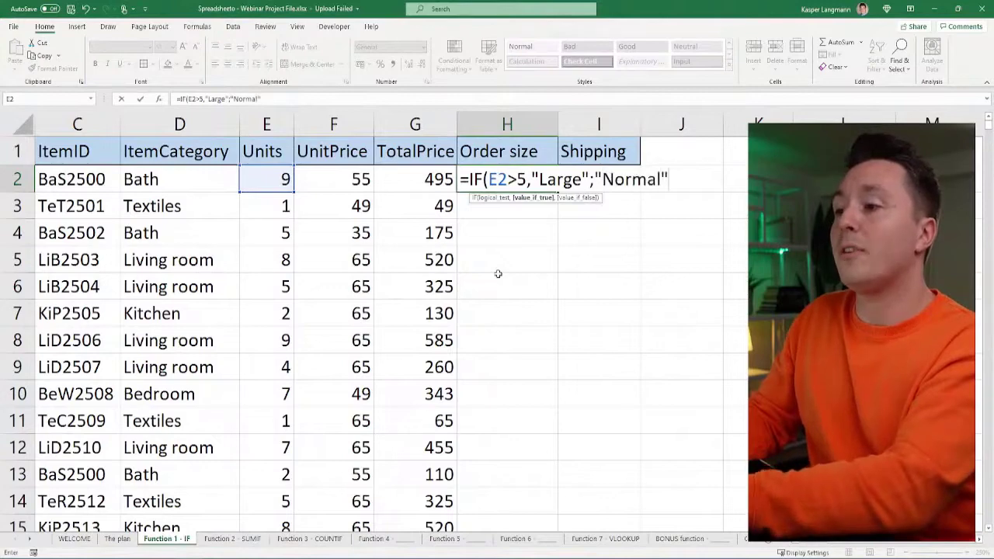
key(Return)
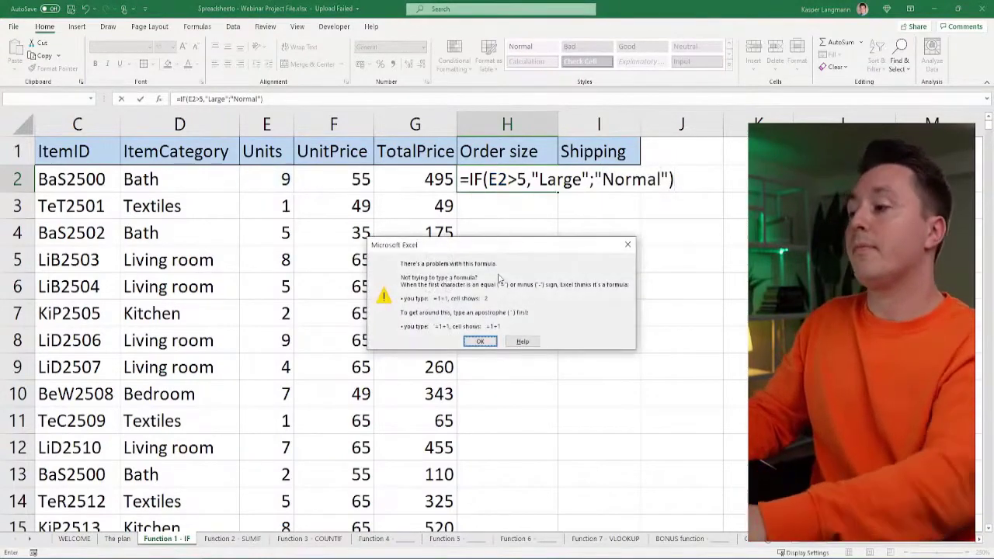
Step: Correct the H2 formula by replacing the semicolon with a comma, giving =IF(E2>5,"Large","Normal")
key(Return)
key(Right)
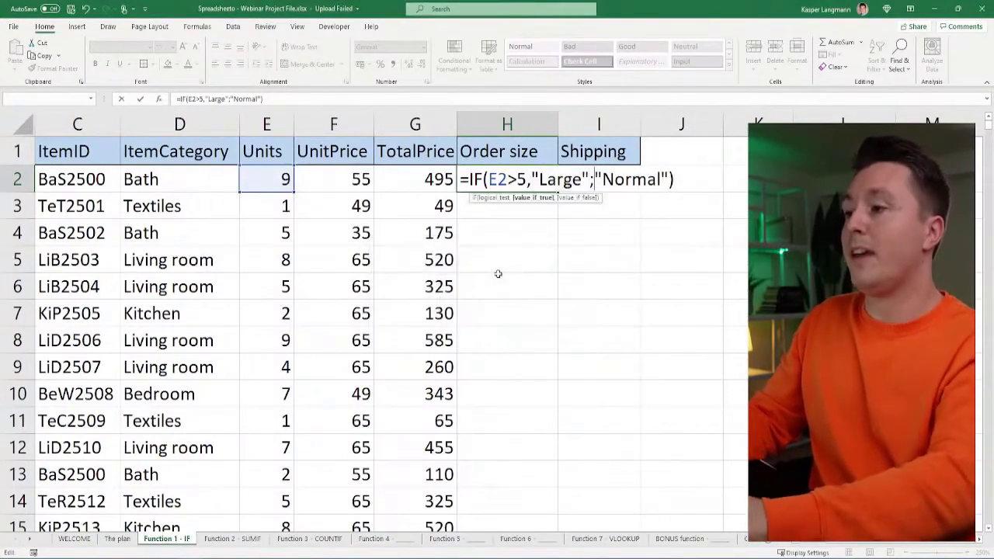
key(BackSpace)
text(,)
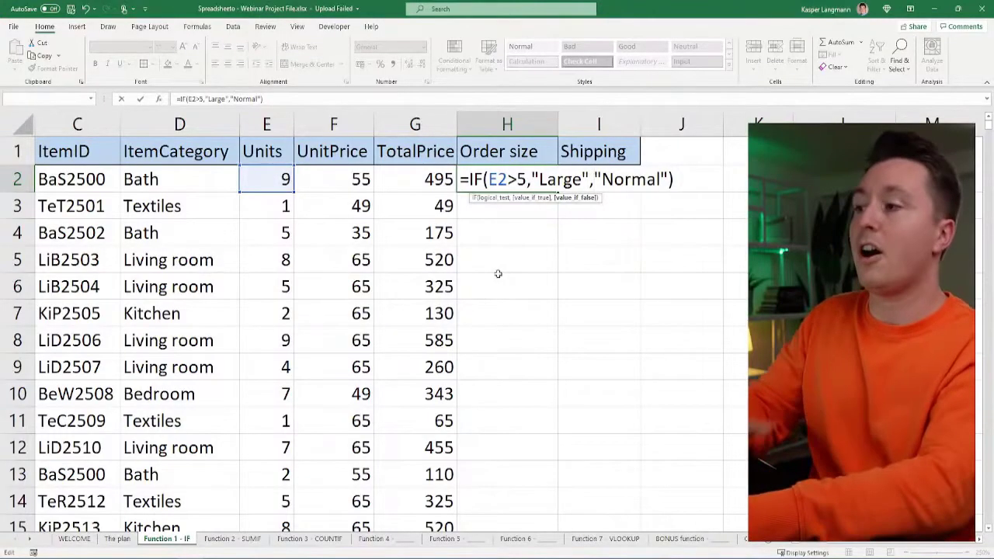
key(Return)
Step: Fill the IF formula from H2 down the whole Order size column
key(Up)
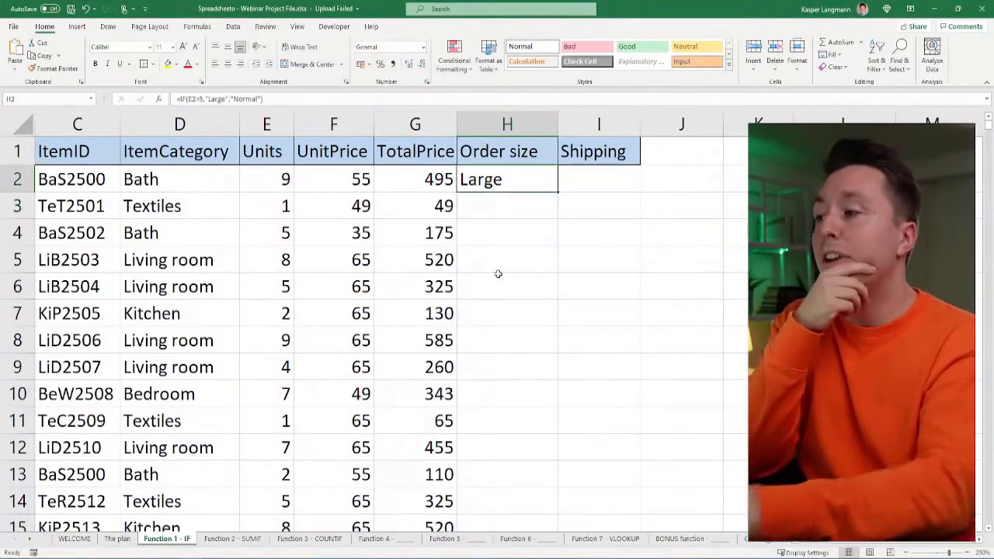
double_click(558, 191)
Step: Examine the arguments of the IF formula in H2: the logical test, the value if true and the value if false
click(505, 180)
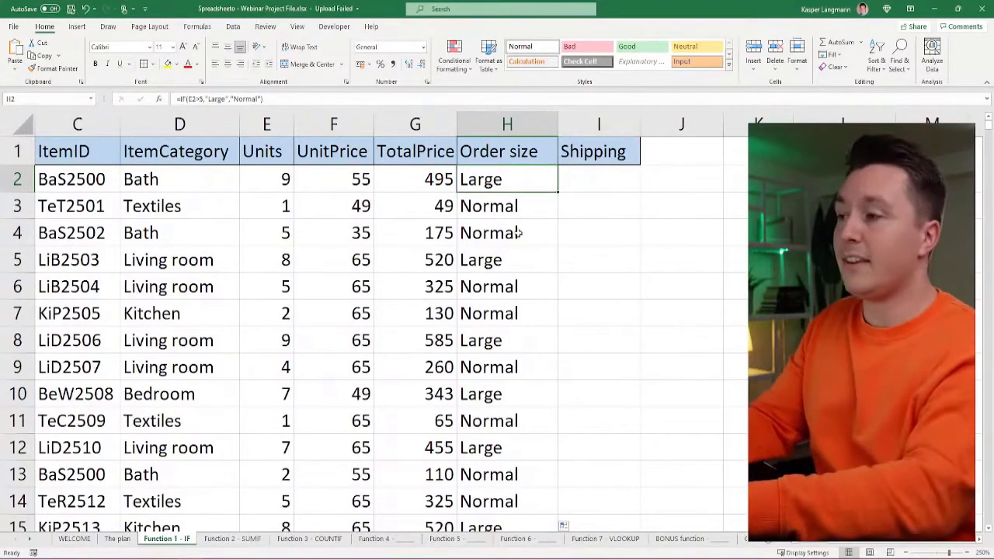
key(F2)
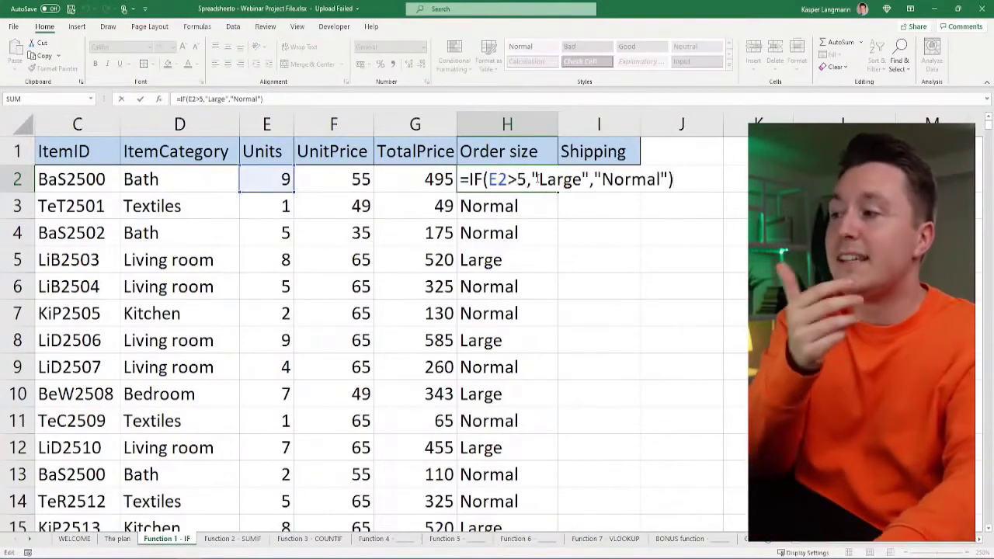
drag(490, 179, 509, 179)
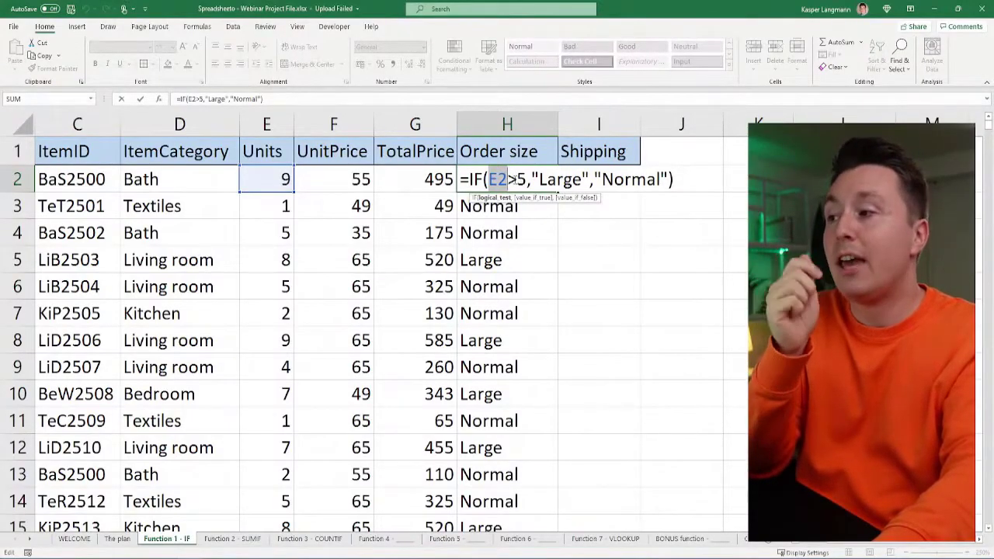
drag(516, 179, 526, 179)
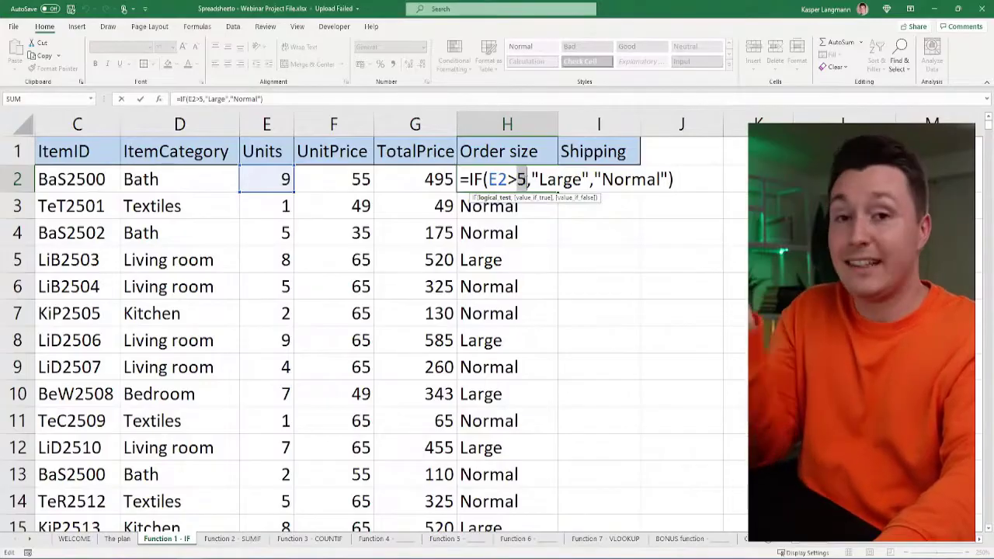
drag(533, 180, 668, 179)
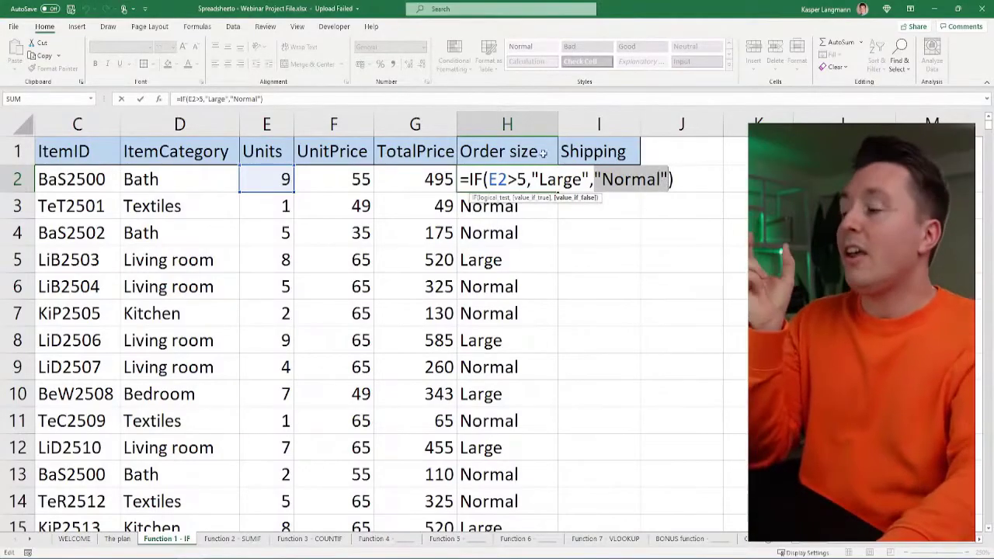
drag(489, 179, 507, 177)
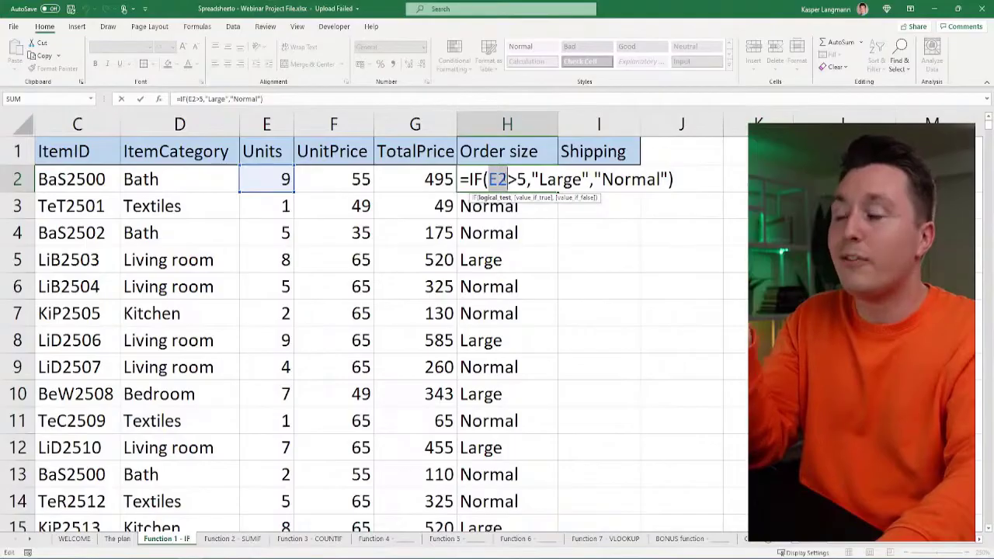
drag(508, 178, 591, 179)
click(564, 179)
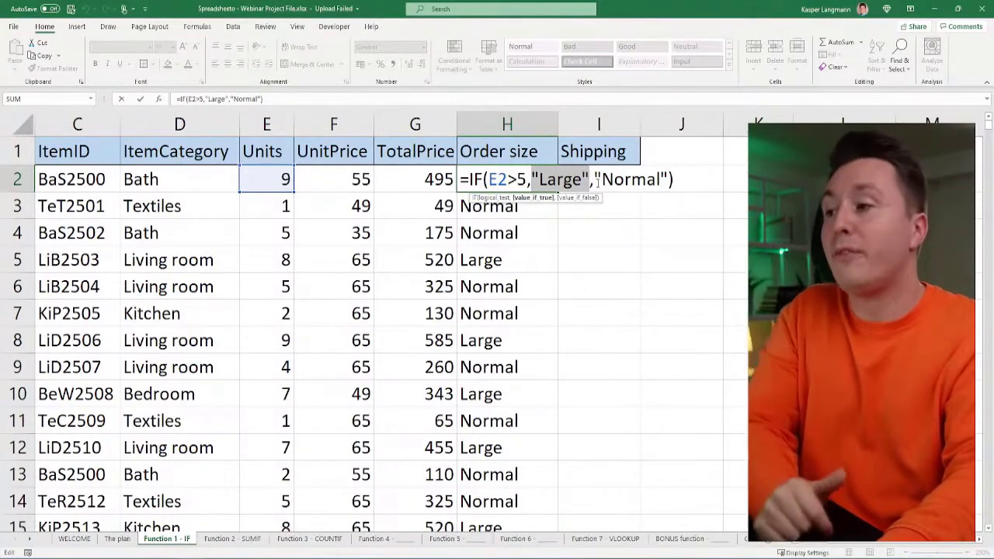
drag(593, 179, 668, 179)
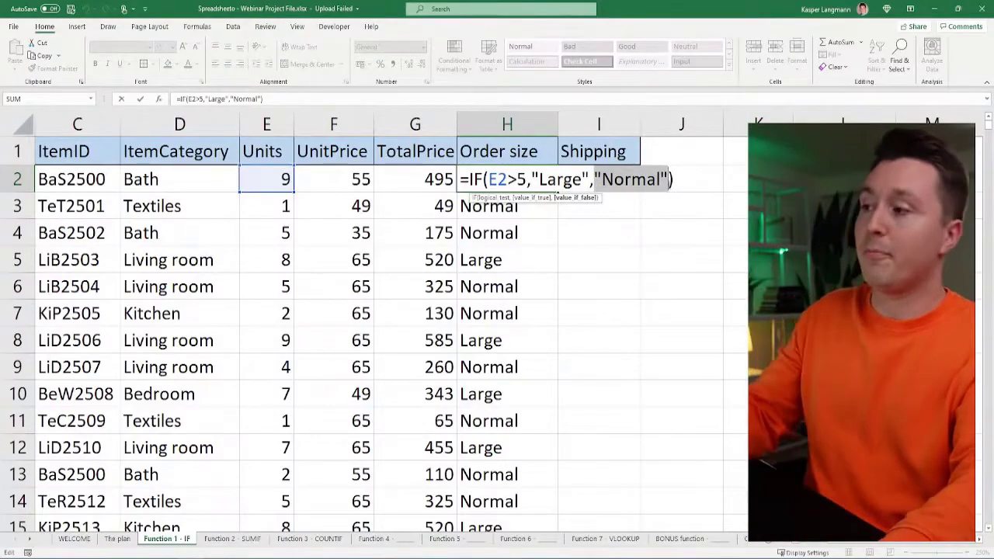
key(Return)
Step: Write the generic syntax note =IF(criteria,something,something else) as literal text in cell J2
click(716, 185)
text(')
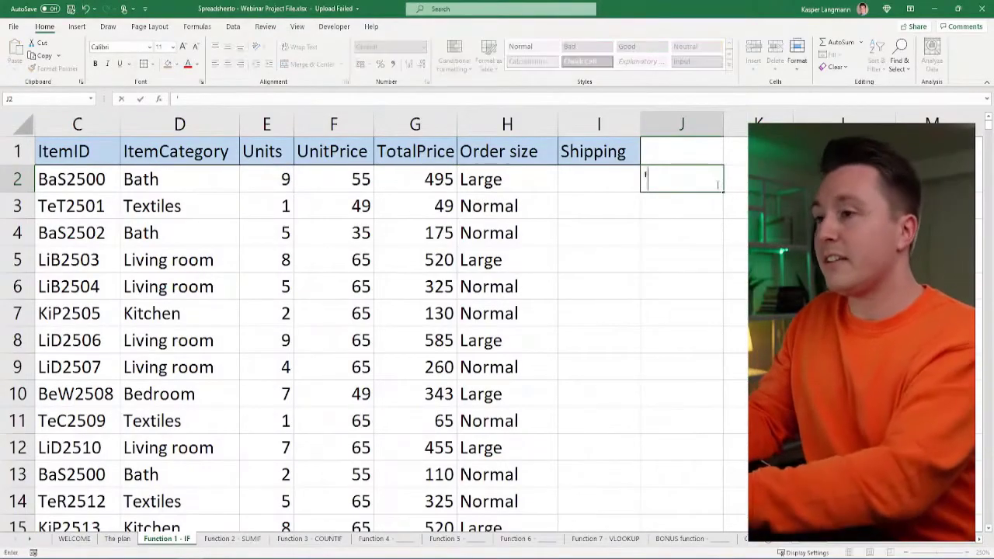
text(=IF()
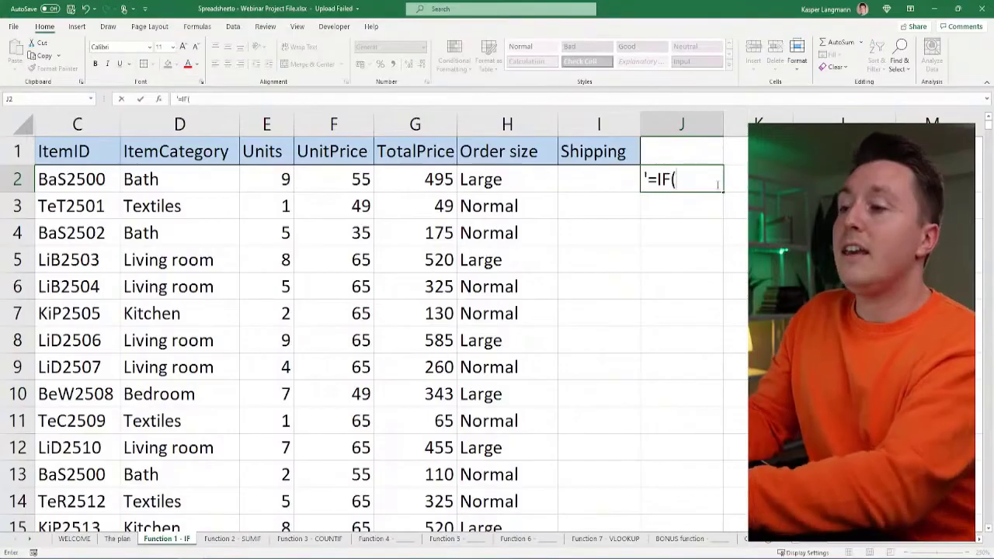
text(criteria)
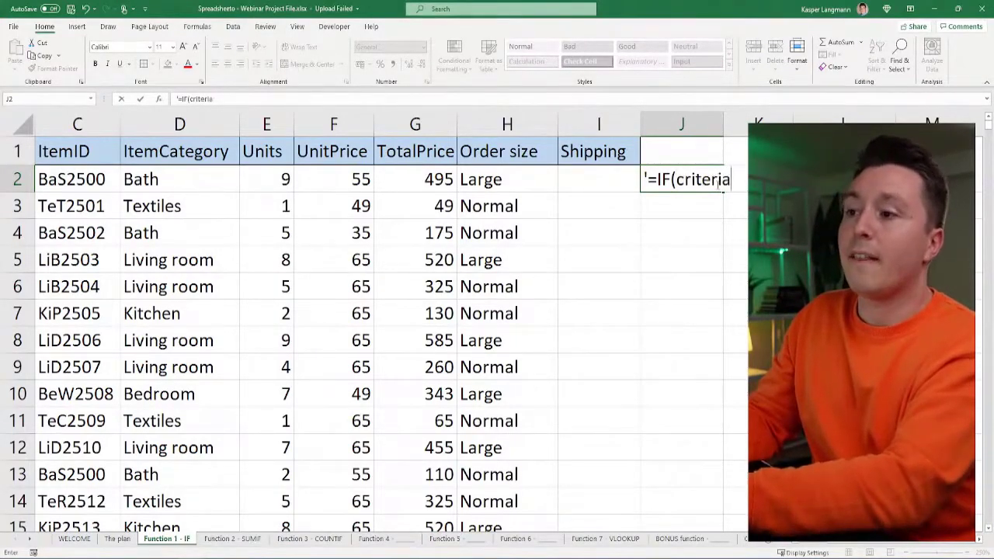
text(,)
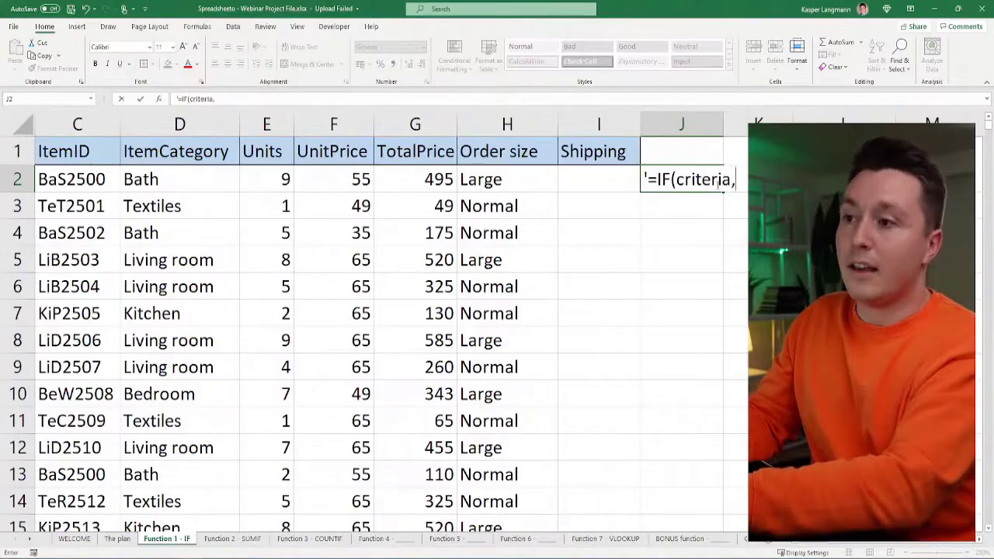
text(something,)
text(something else)
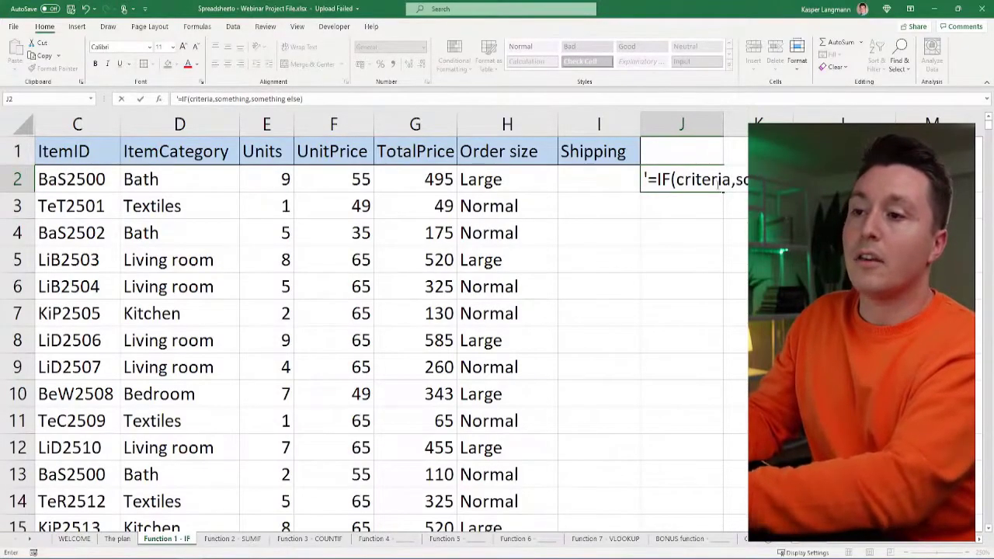
text())
key(ctrl+Return)
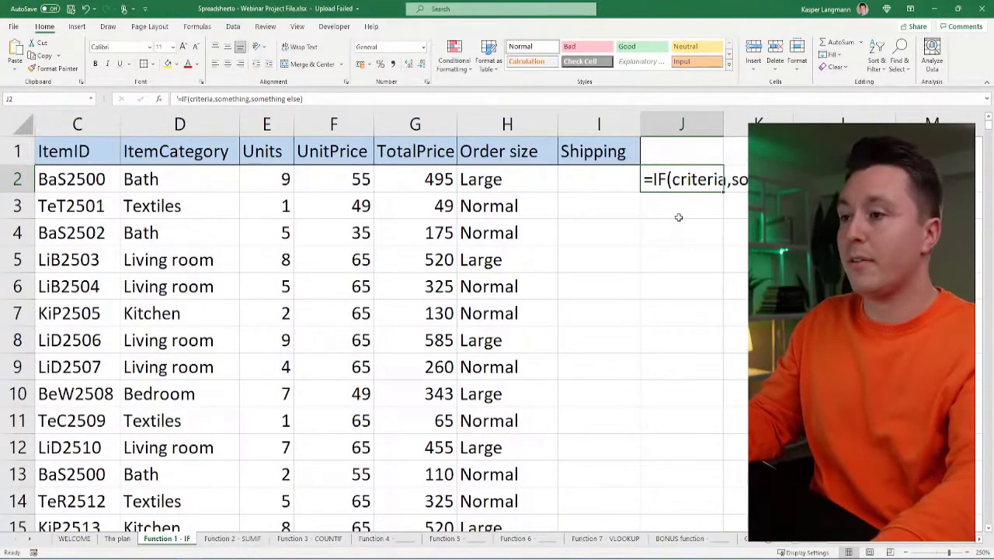
Step: Examine the criteria, something and something else parts of the generic IF syntax note in J2
key(Right)
key(Right)
key(Right)
key(Right)
key(Right)
key(Right)
key(Right)
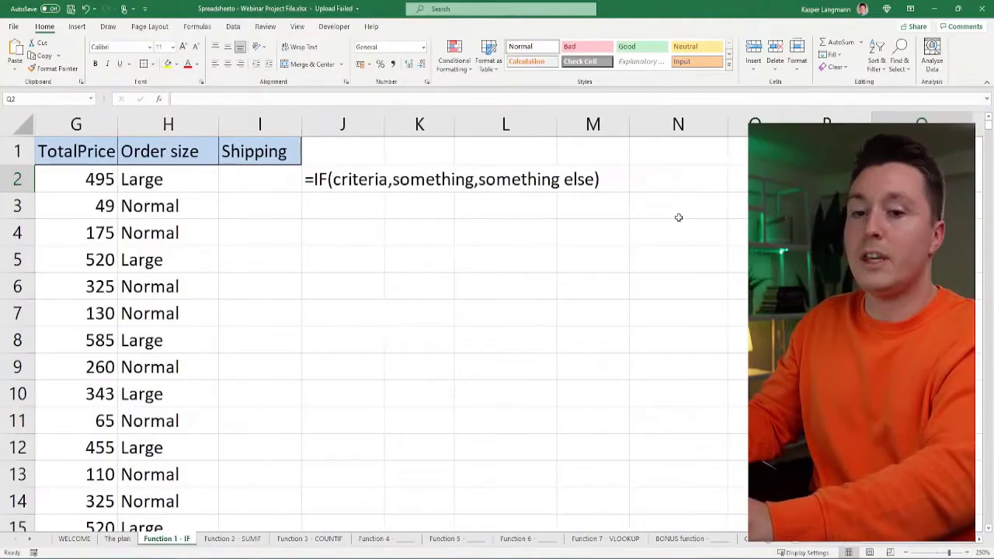
key(Left)
key(Left)
key(Left)
key(Left)
key(Left)
key(Left)
key(Left)
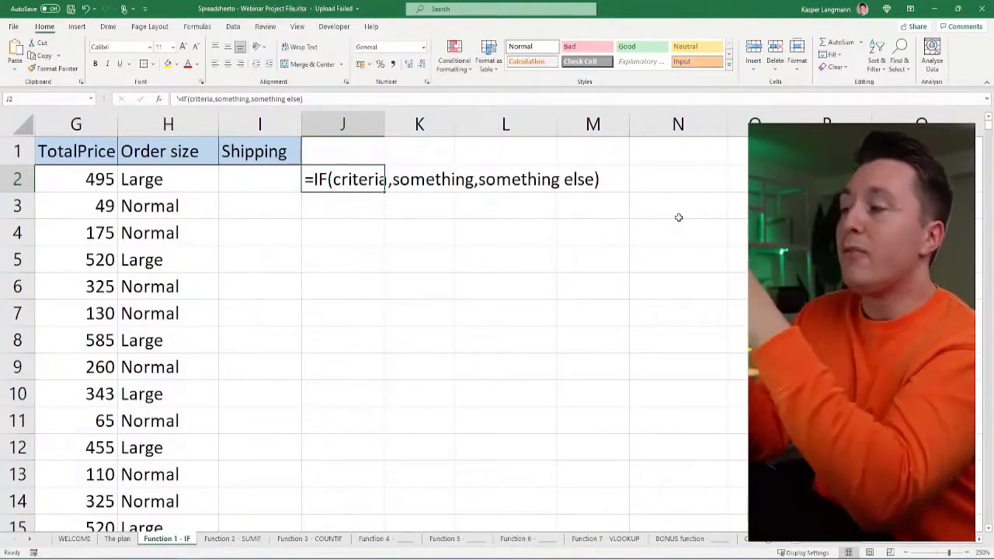
key(F2)
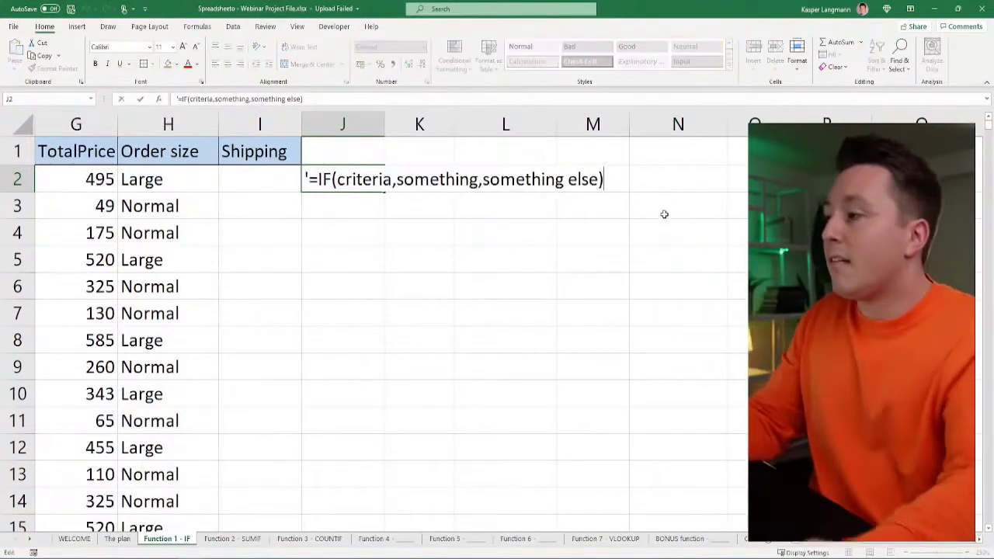
double_click(372, 179)
drag(397, 179, 479, 180)
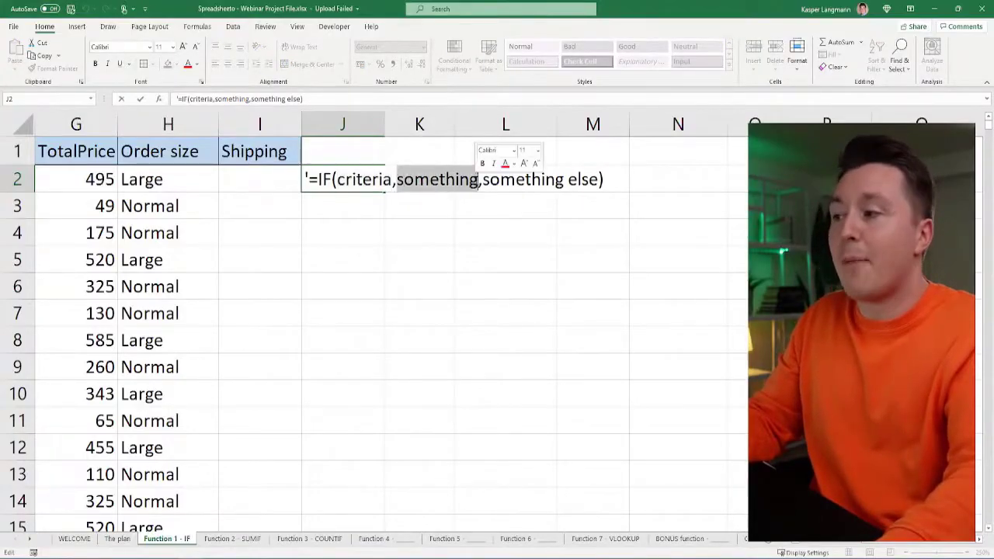
double_click(373, 180)
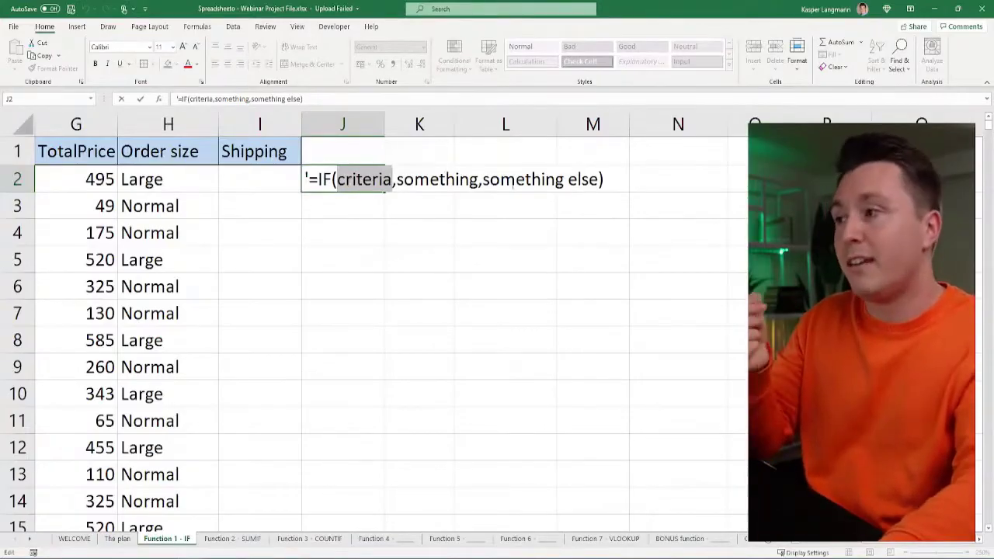
drag(487, 177, 600, 179)
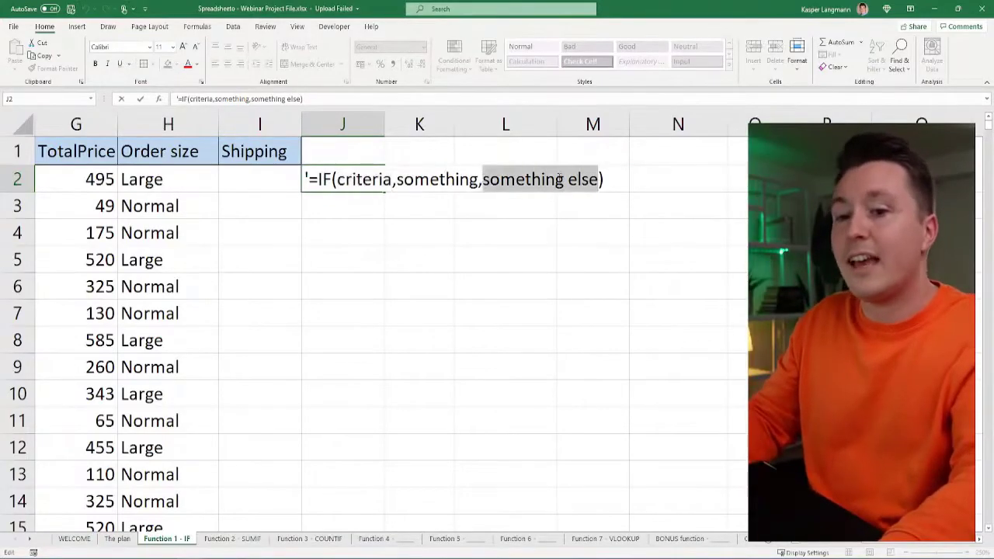
key(Escape)
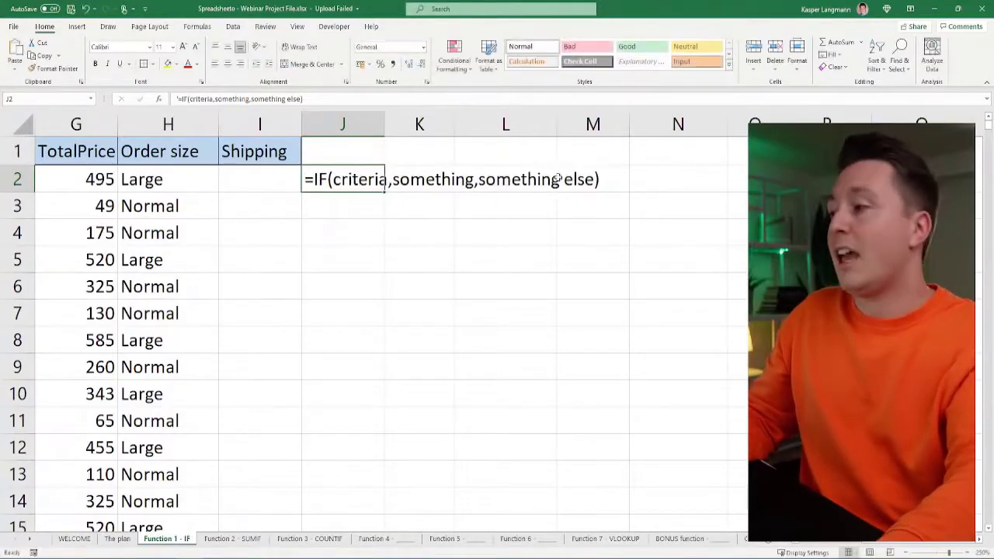
Step: Delete the generic IF syntax note from cell J2 and return to the order data
key(Delete)
key(Left)
key(Left)
key(Left)
key(Left)
key(Left)
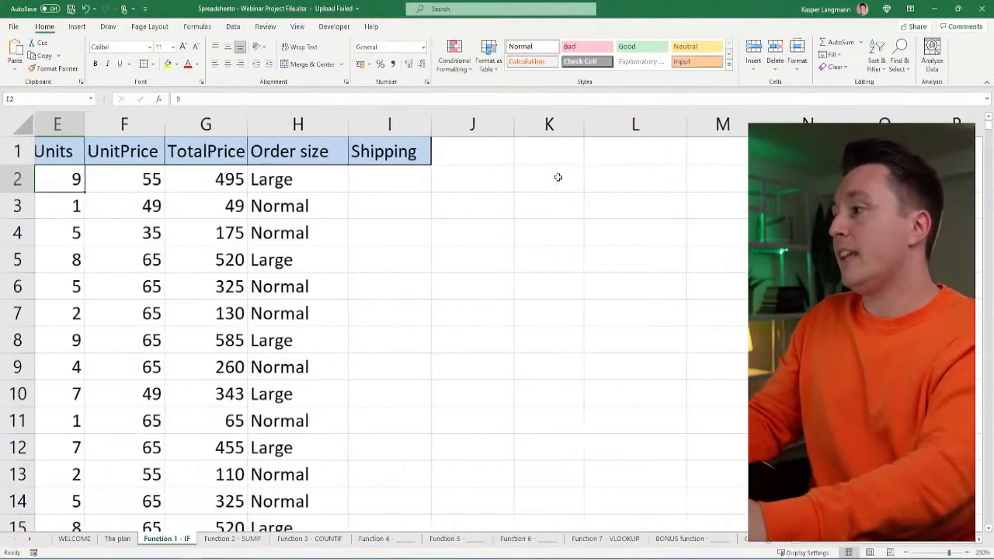
scroll(558, 177, left, 5)
key(Right)
key(Right)
key(Right)
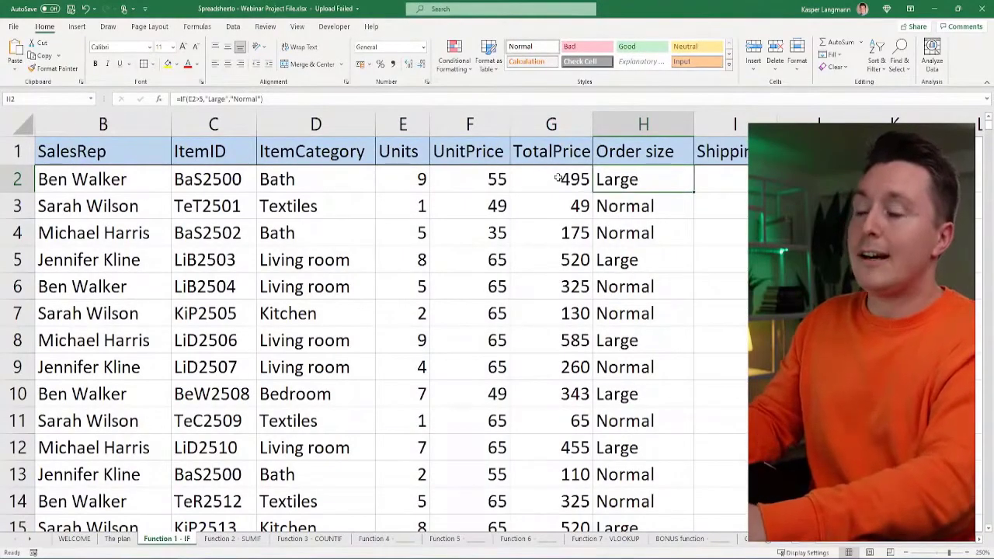
key(Right)
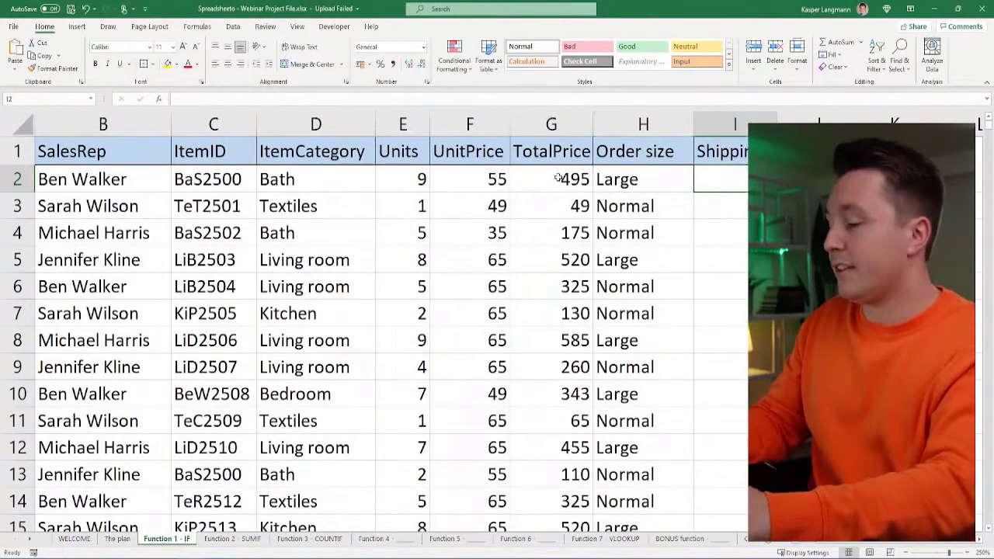
text(=)
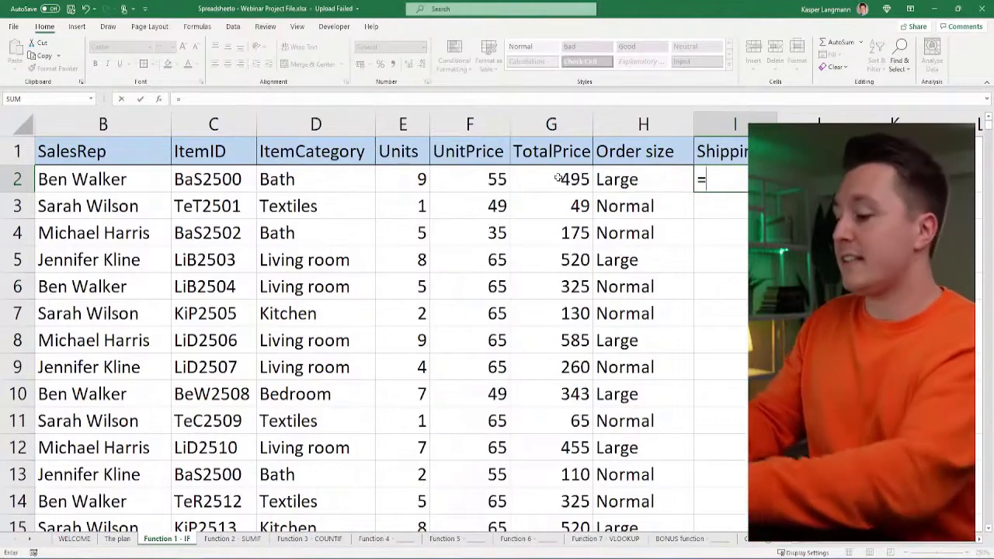
text(IF()
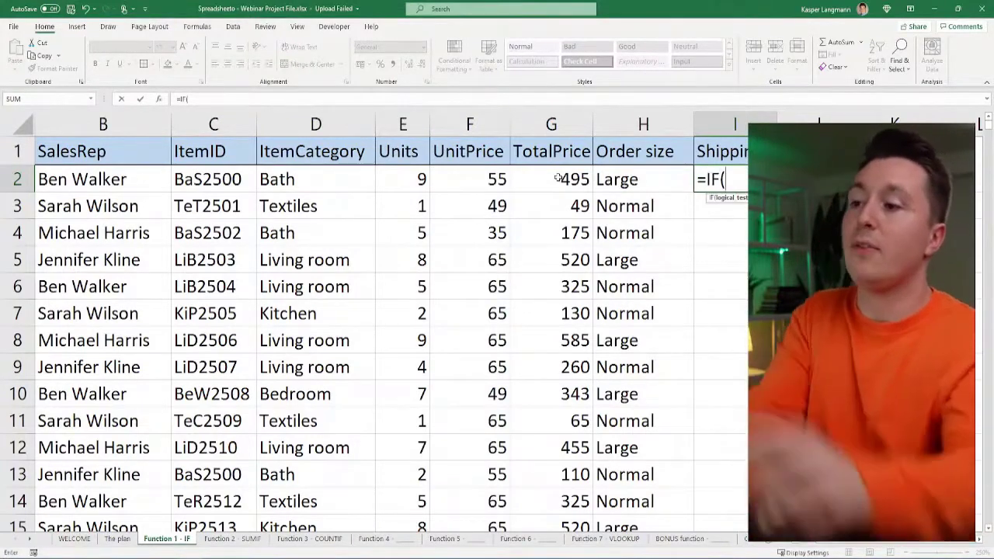
key(Escape)
key(Right)
key(Right)
key(Right)
key(Right)
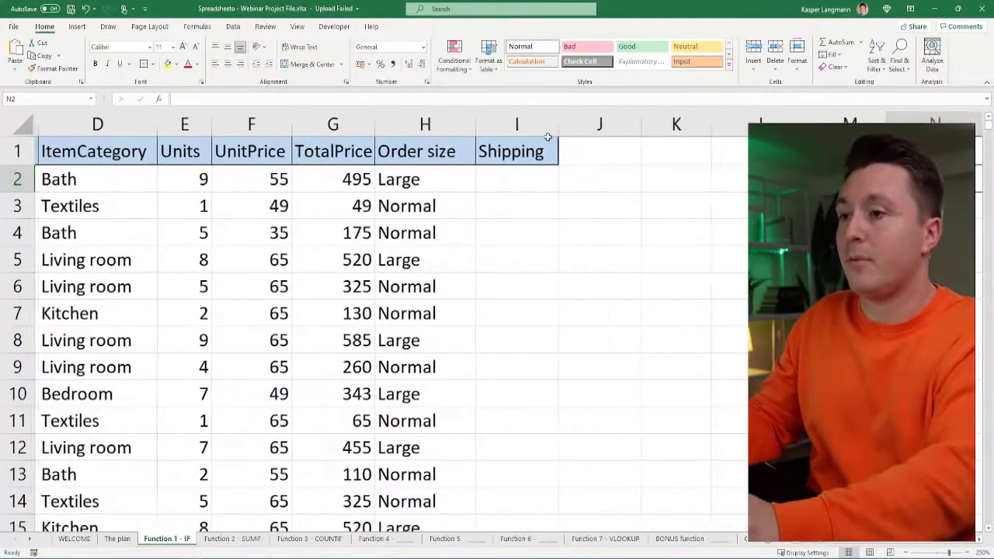
key(Left)
key(Left)
key(Left)
key(Left)
text(=)
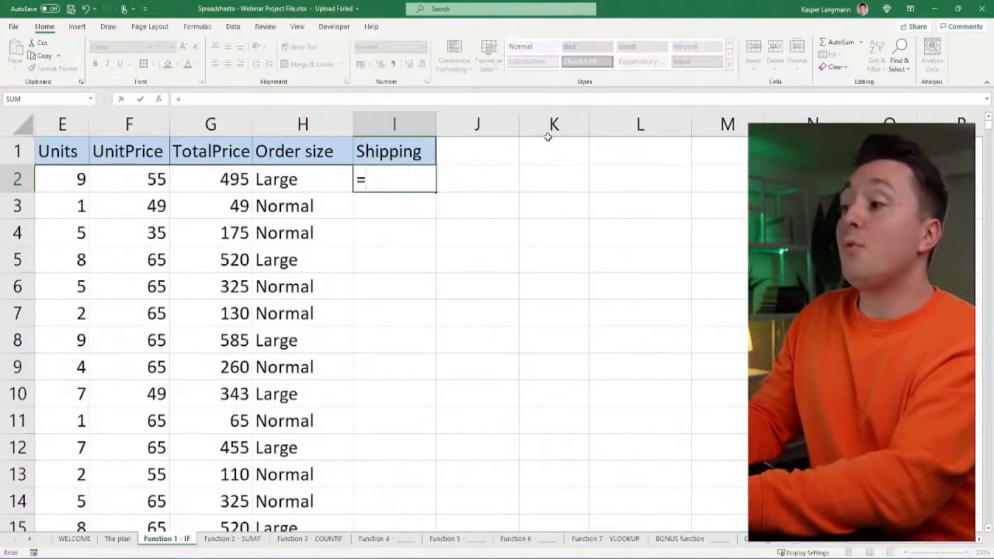
text(IF()
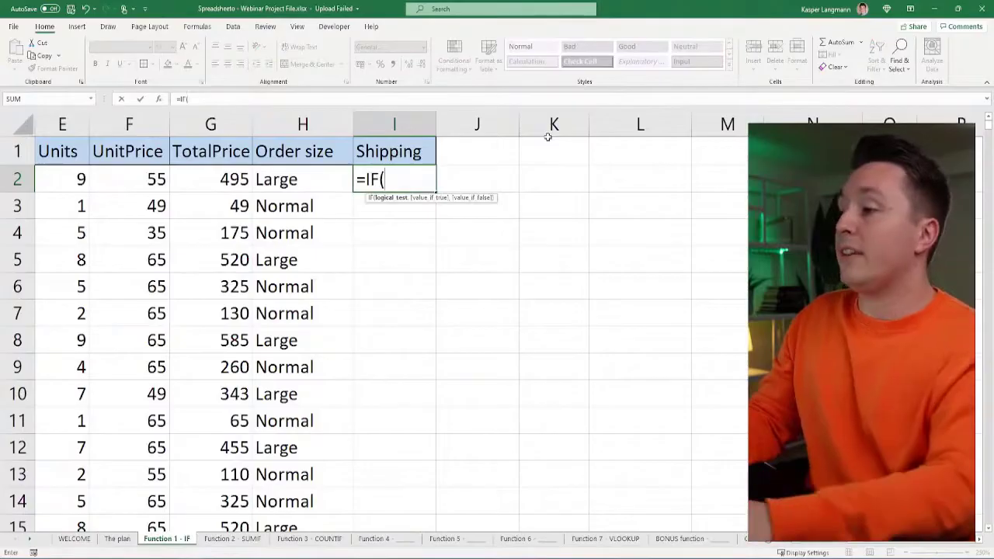
key(Escape)
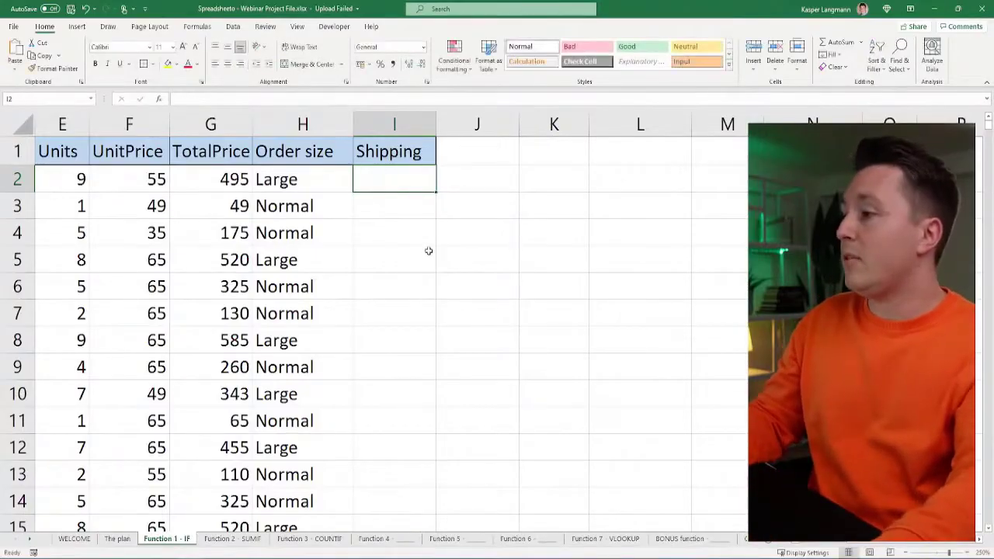
Step: Examine the IF function's argument hint in the first Shipping cell, I2, and discard the started formula
scroll(426, 224, up, 1)
key(Right)
key(Right)
key(Right)
key(Right)
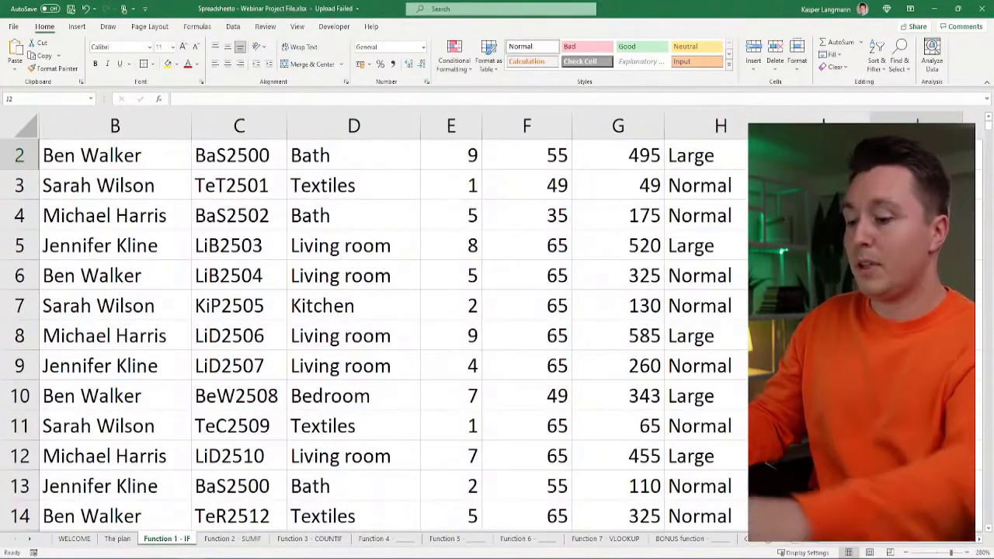
key(Left)
key(Left)
key(Left)
key(Left)
key(Up)
key(Down)
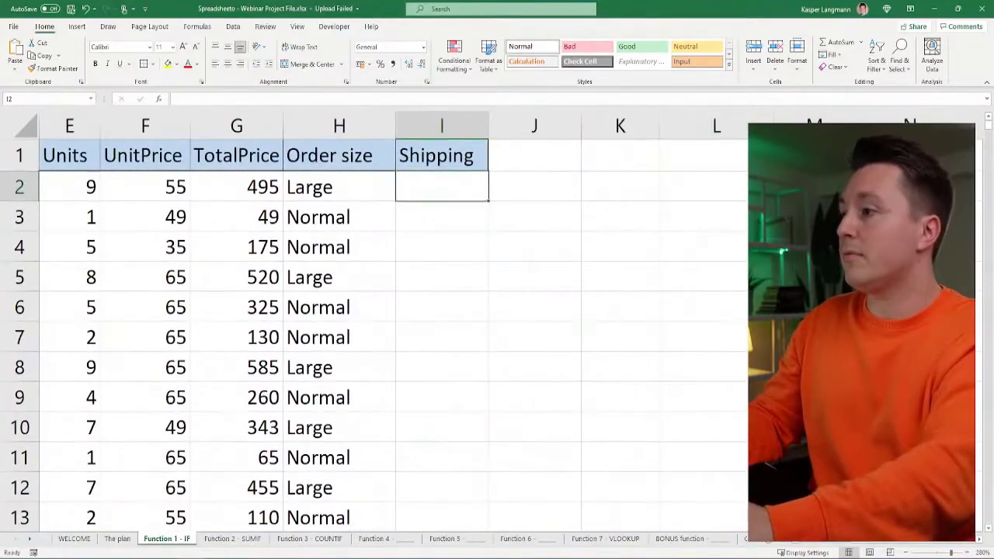
text(=IF/()
key(BackSpace)
key(BackSpace)
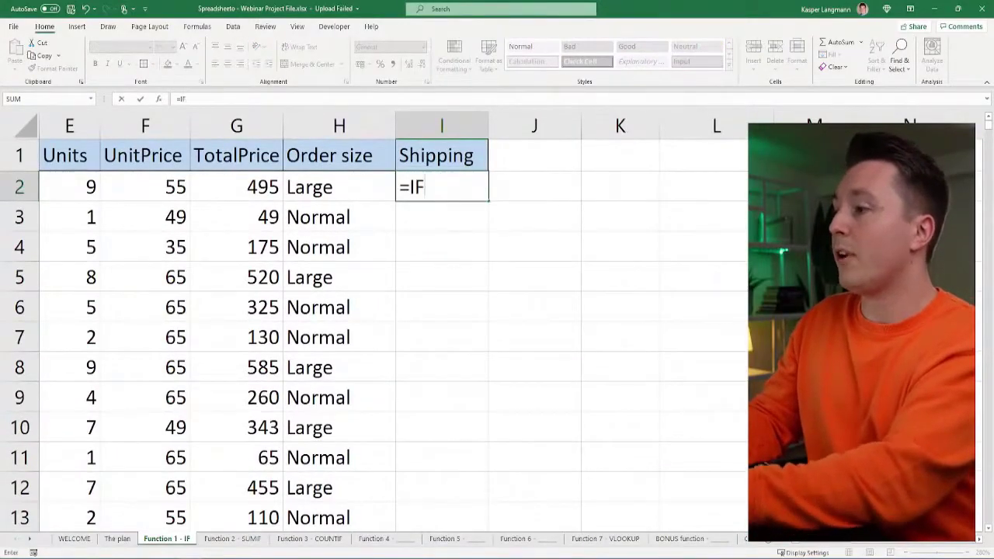
text(()
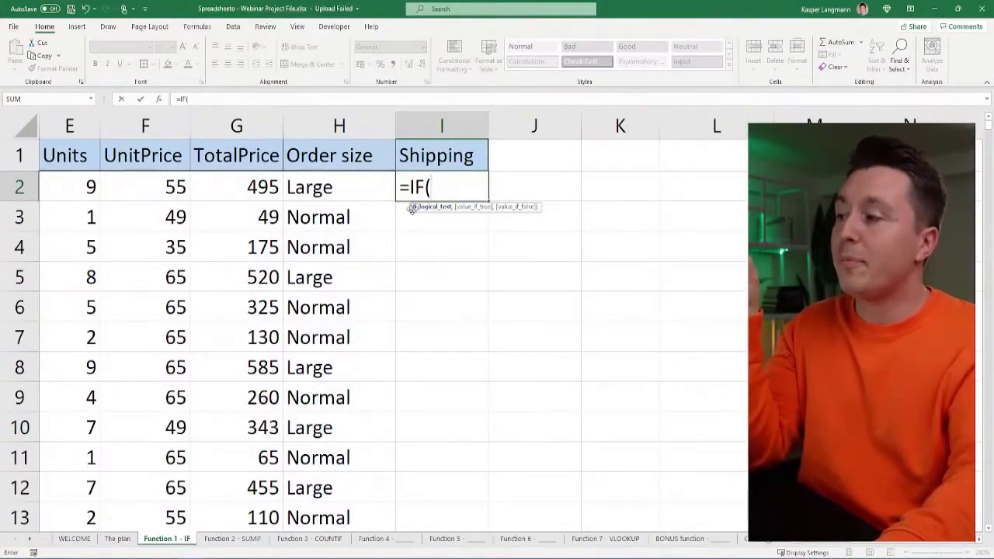
drag(405, 208, 382, 210)
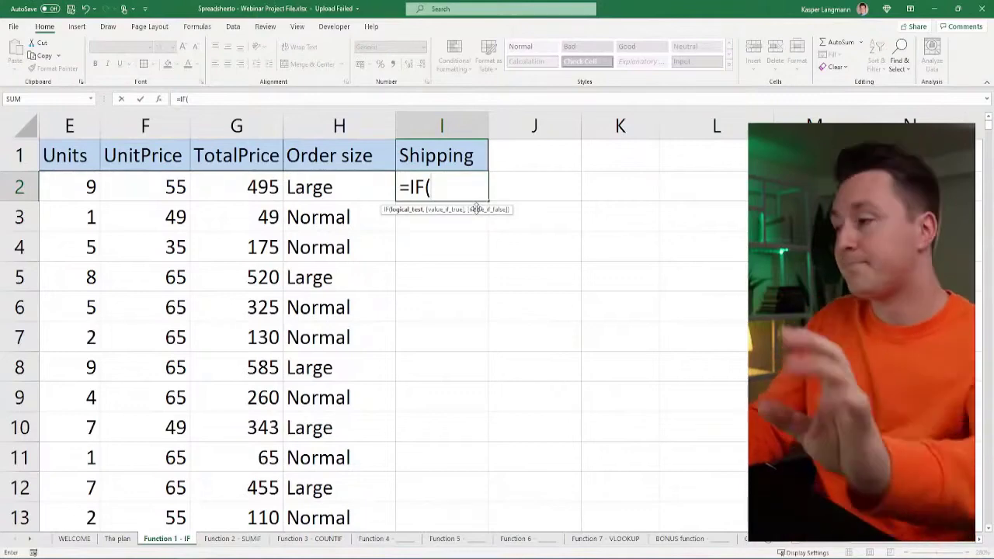
key(Escape)
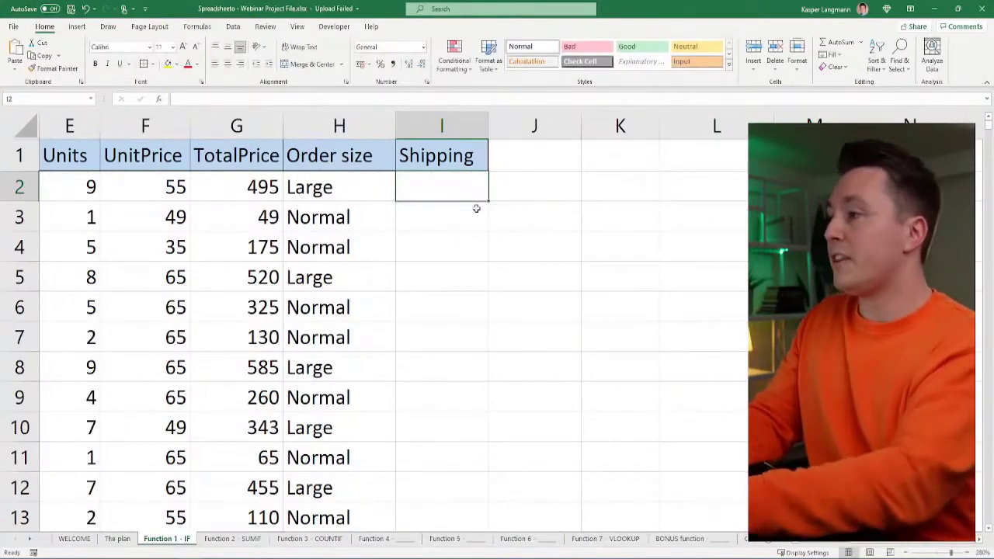
Step: Enter the formula =IF(H2="Large",100,50) in the first Shipping cell, I2
text(=)
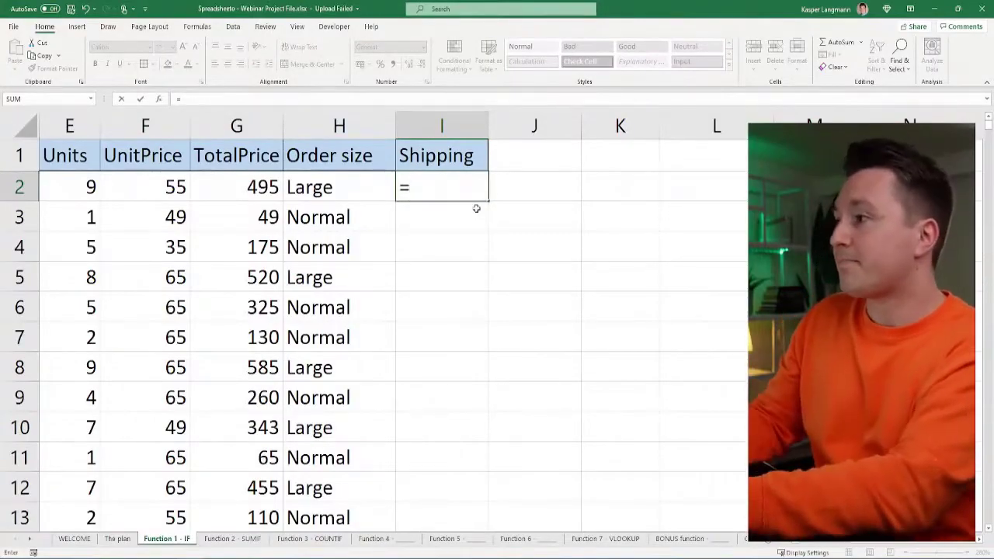
text(IF()
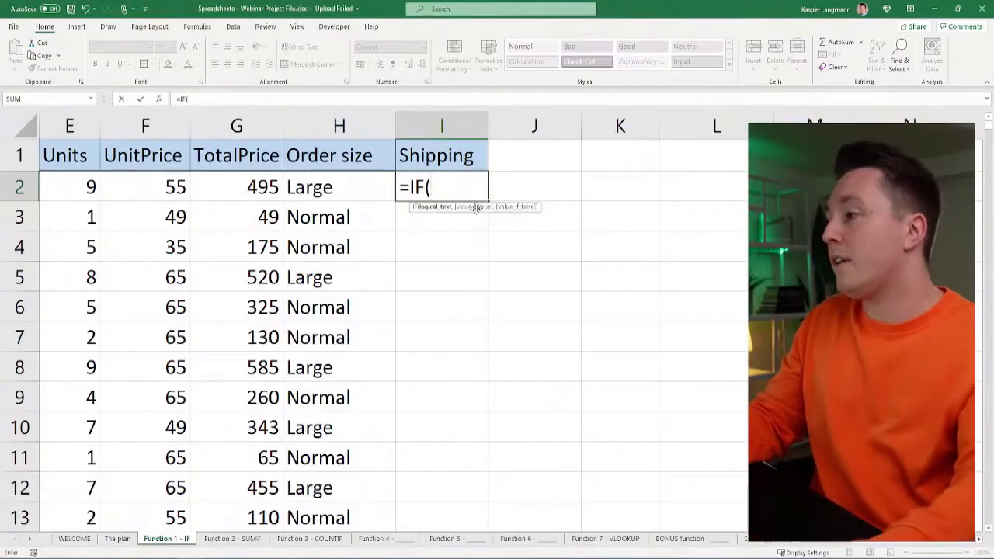
click(358, 188)
text(=)
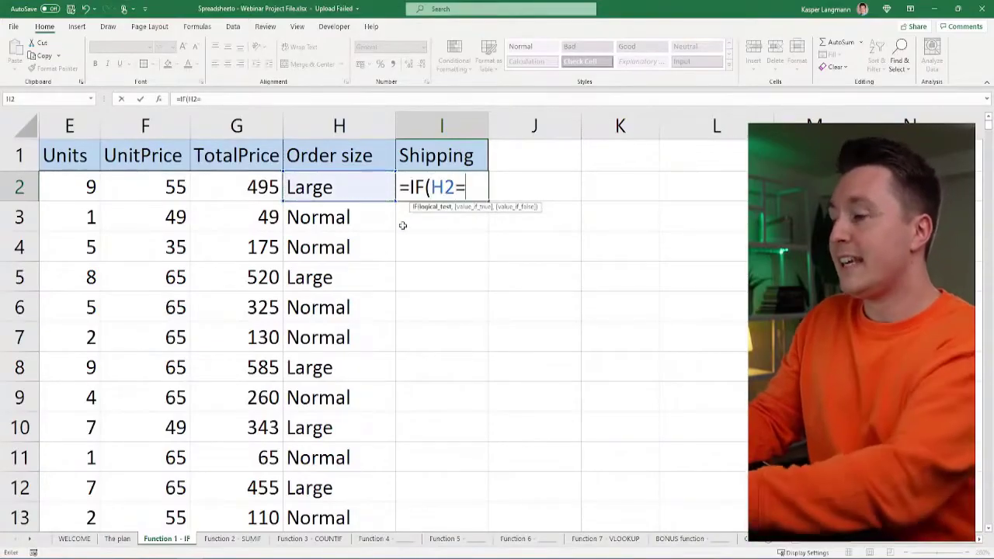
text("Large")
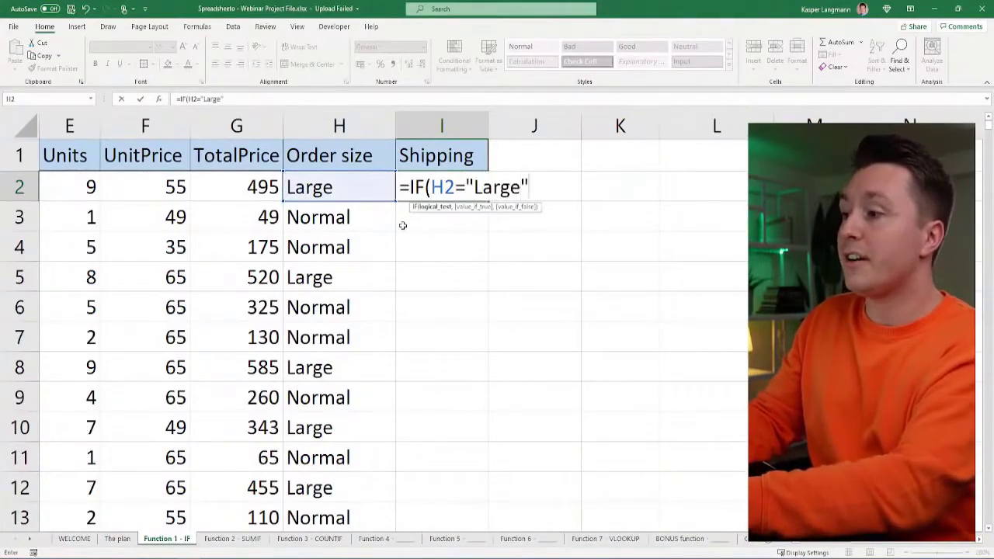
text(;)
key(BackSpace)
text(,)
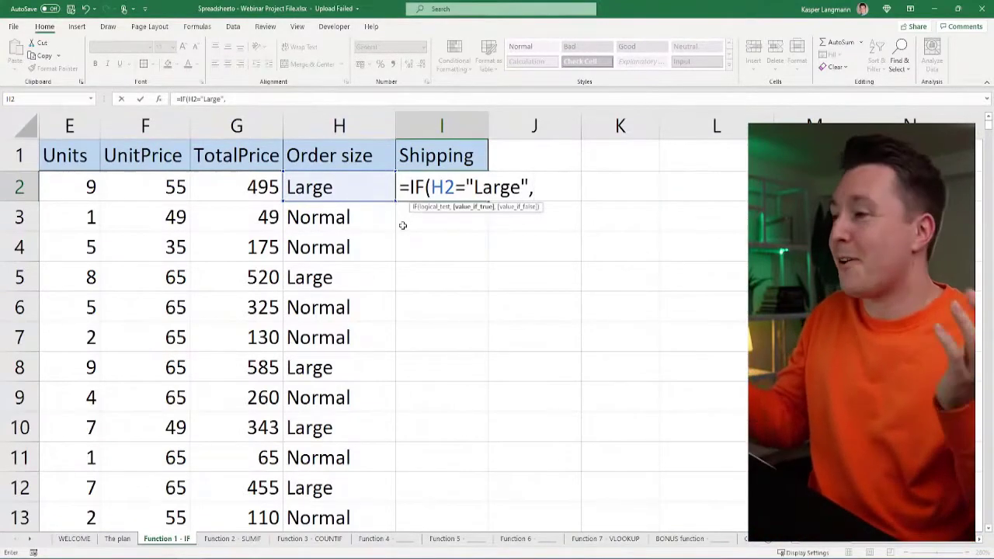
text(100)
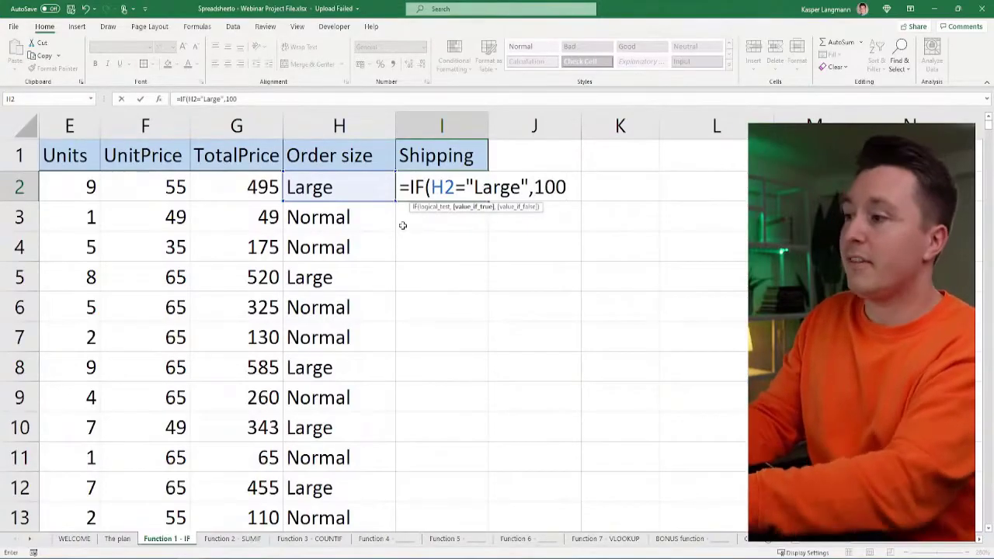
text(,)
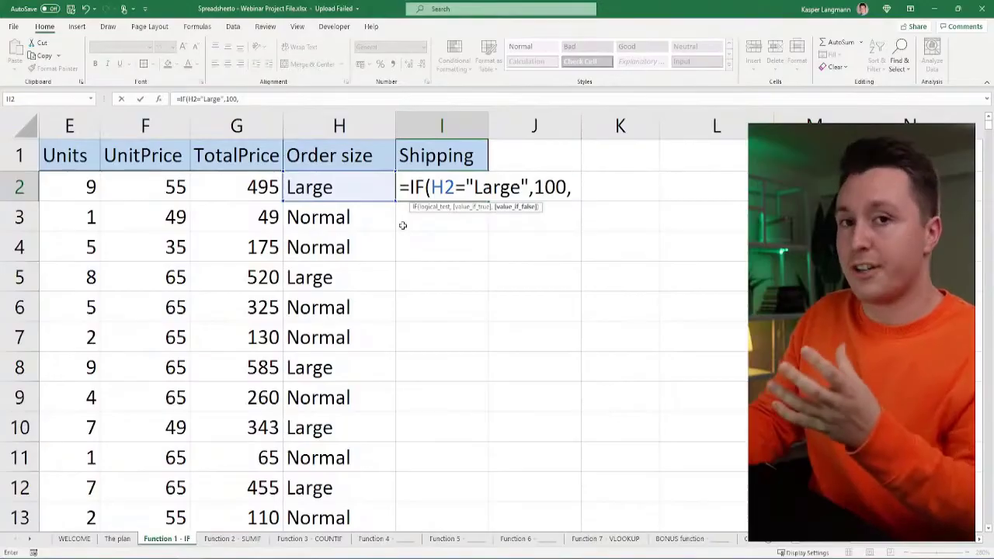
text(50))
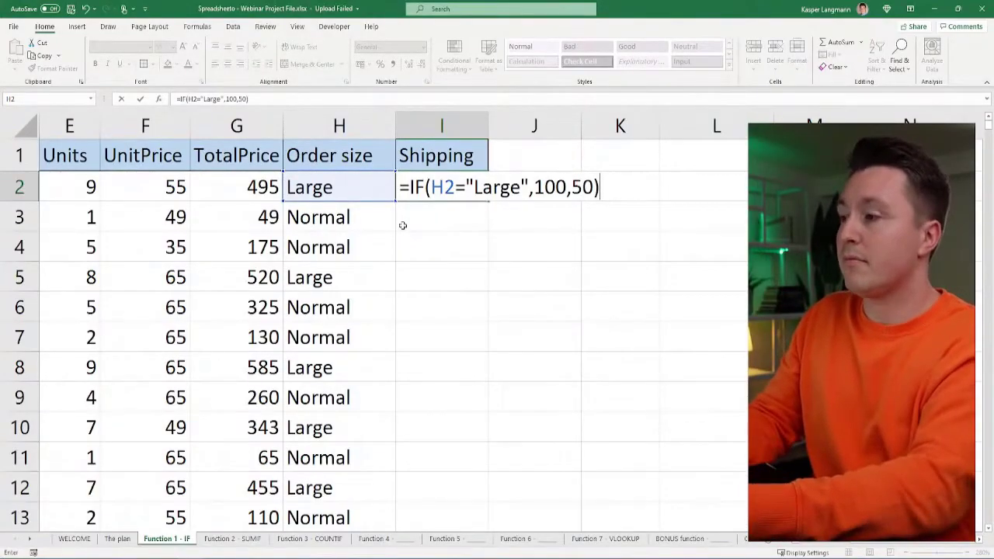
key(Return)
key(Up)
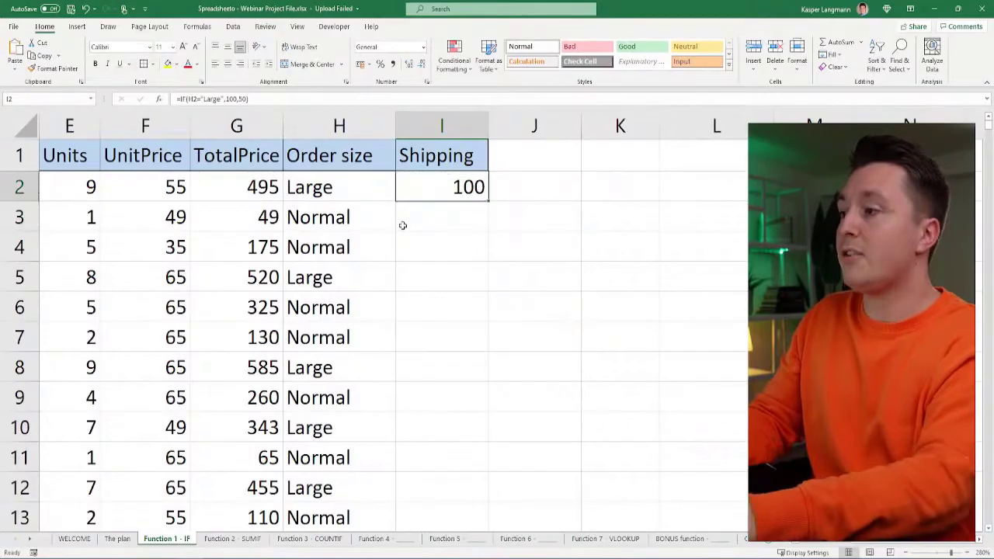
Step: Fill the I2 formula down the Shipping column and check the costs against the order sizes
double_click(489, 201)
click(445, 240)
click(446, 269)
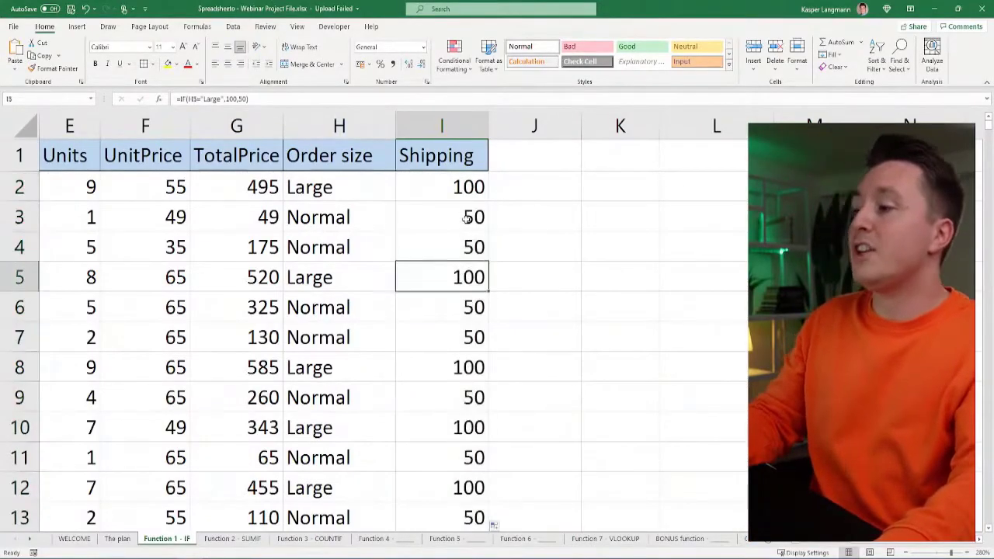
click(445, 300)
scroll(446, 300, down, 2)
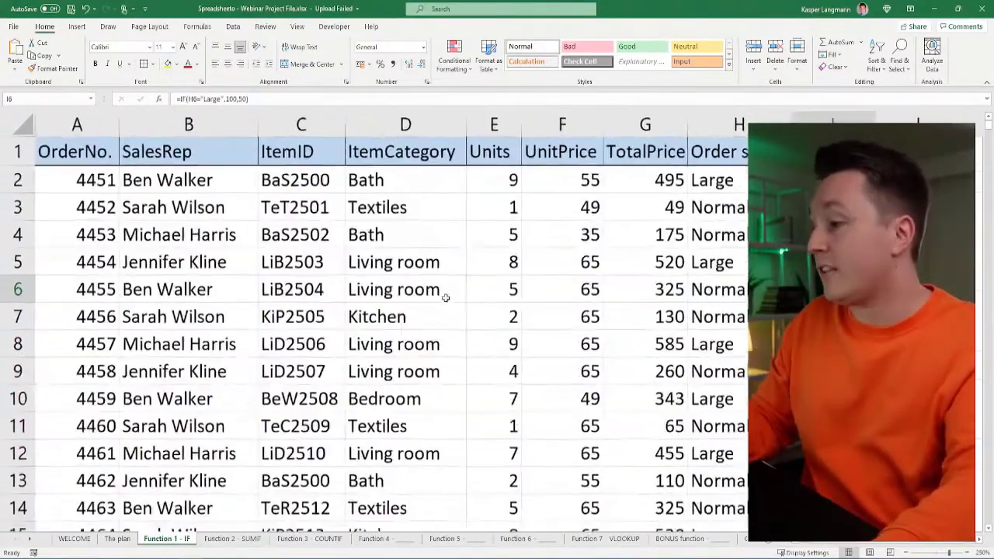
scroll(668, 342, down, 1)
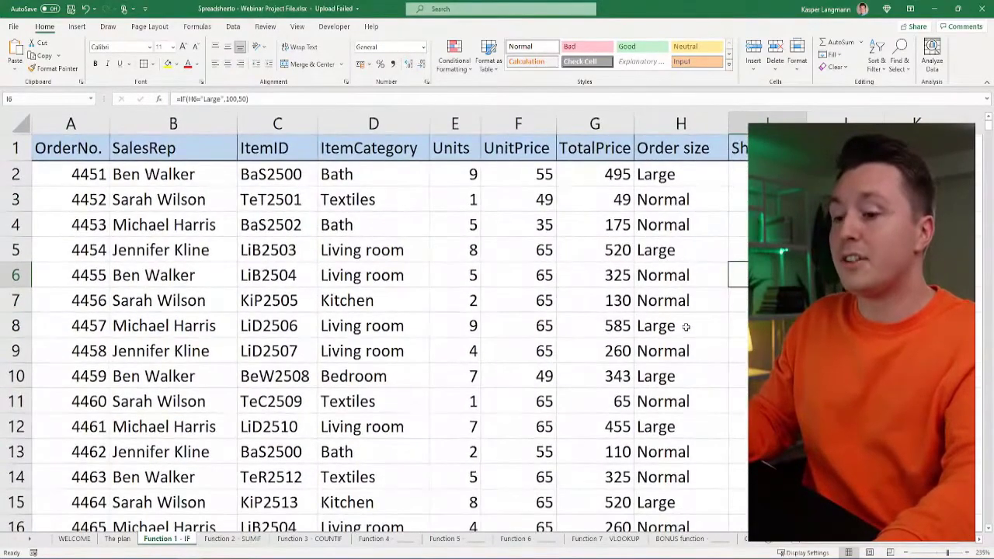
scroll(682, 325, down, 3)
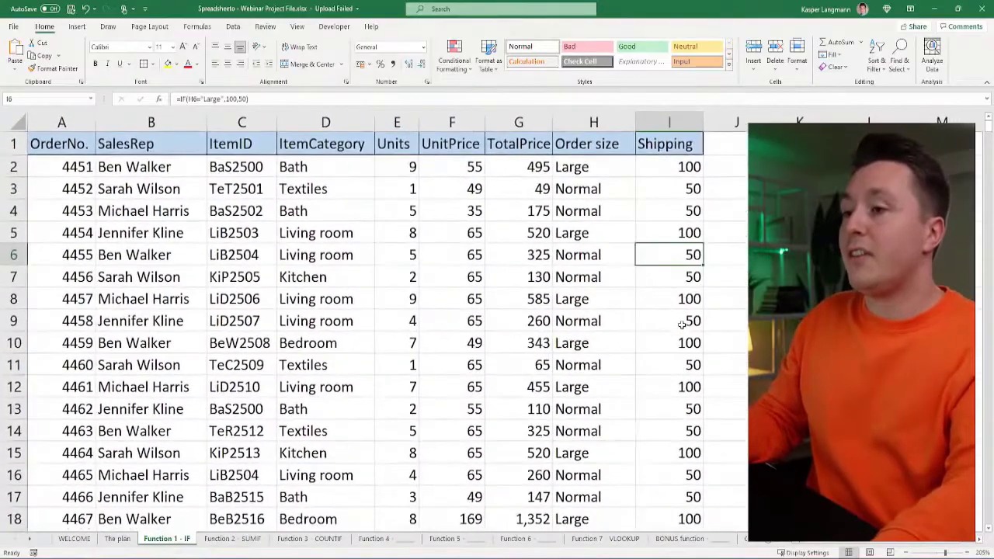
click(555, 161)
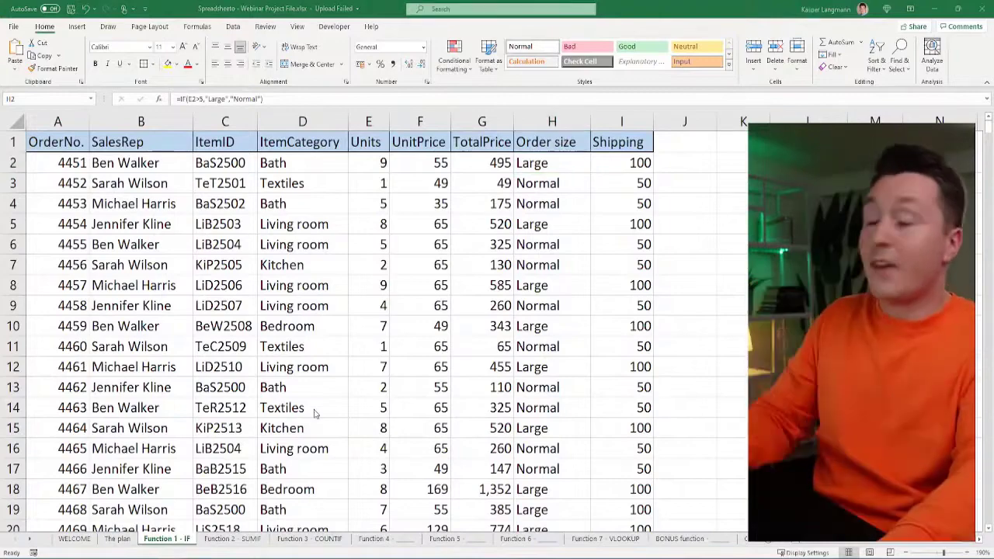
Step: Mark the IF entry in the function list on The plan sheet with a green fill
click(115, 539)
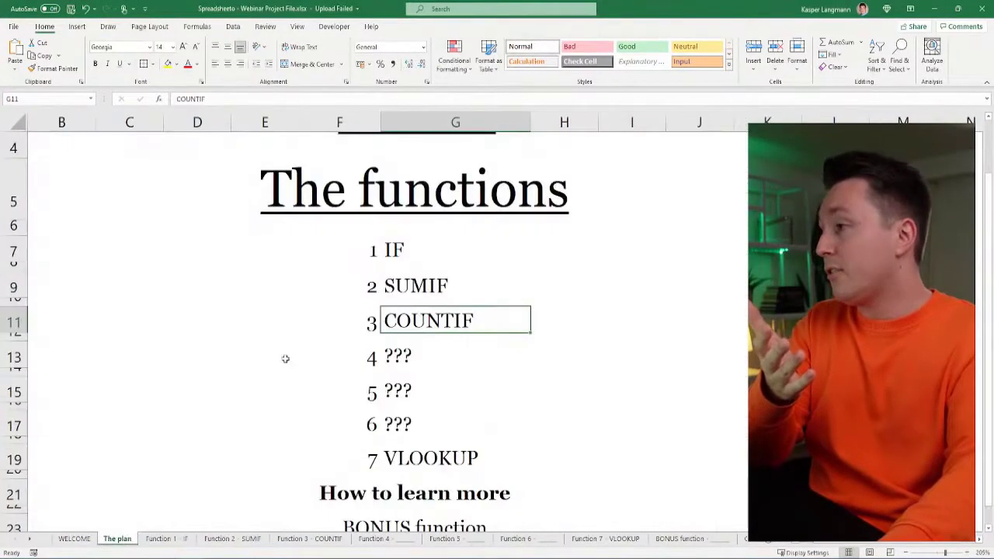
click(413, 252)
click(176, 64)
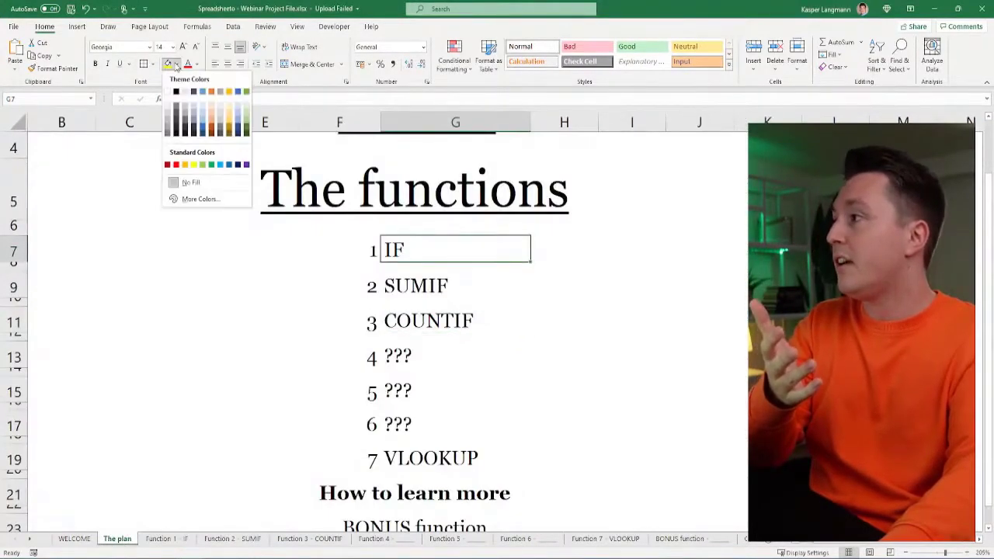
click(212, 166)
click(453, 291)
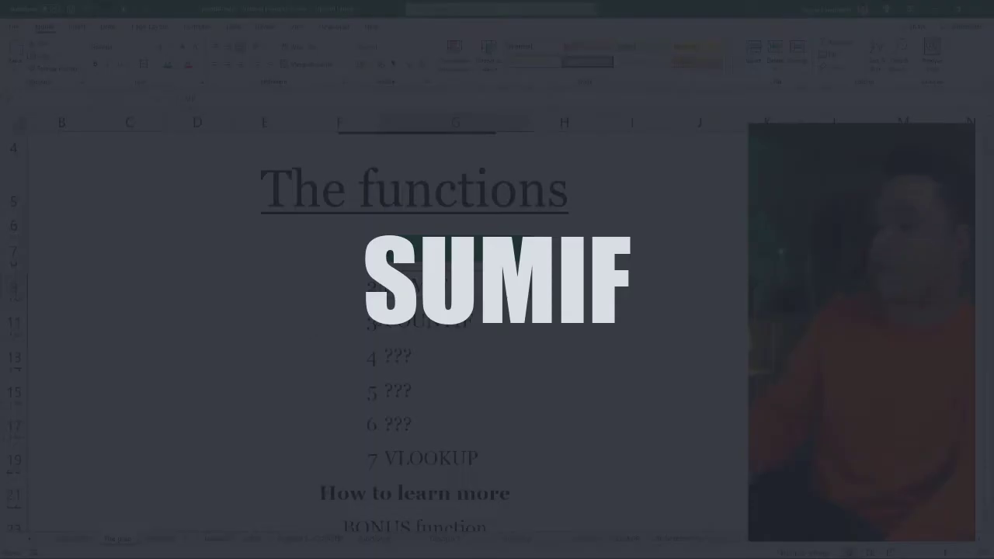
Step: Go to the report on the Function 2 - SUMIF sheet and select the Sales cell for Large orders, B3
key(ctrl+Page_Down)
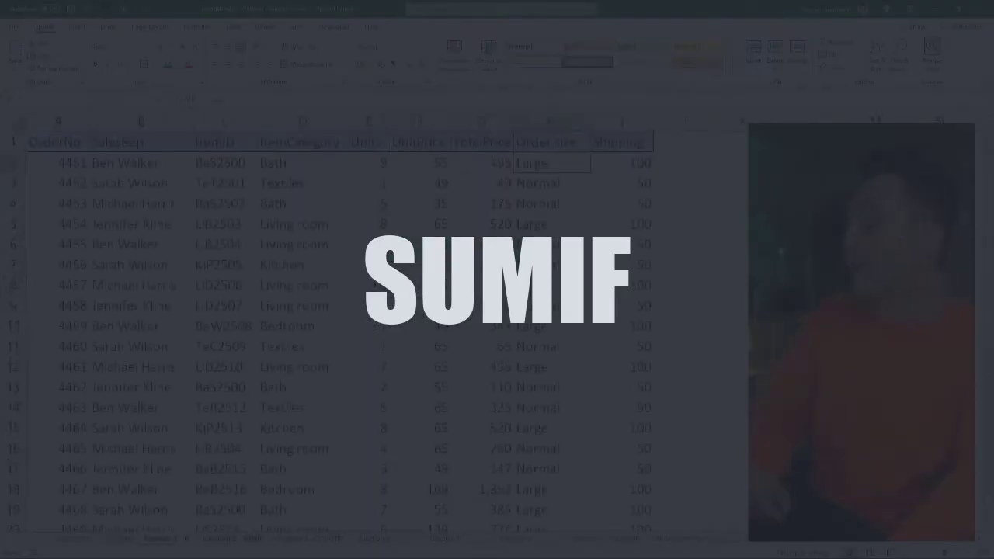
key(ctrl+Page_Down)
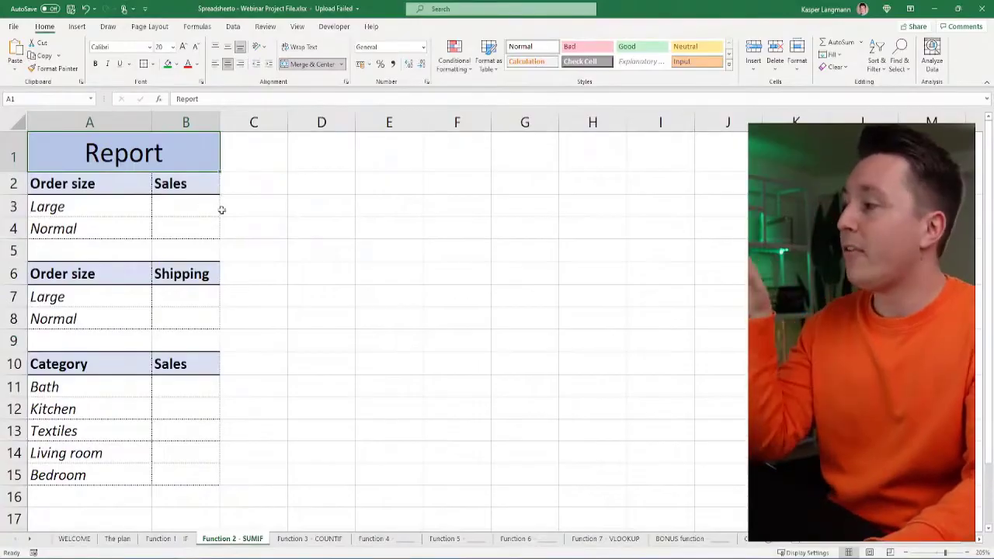
ctrl+scroll(346, 274, up, 2)
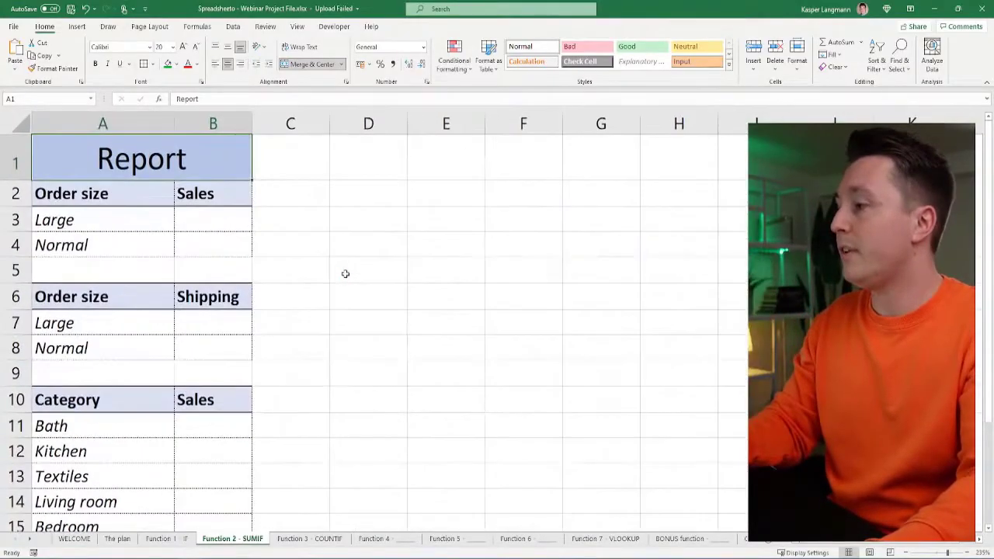
click(208, 218)
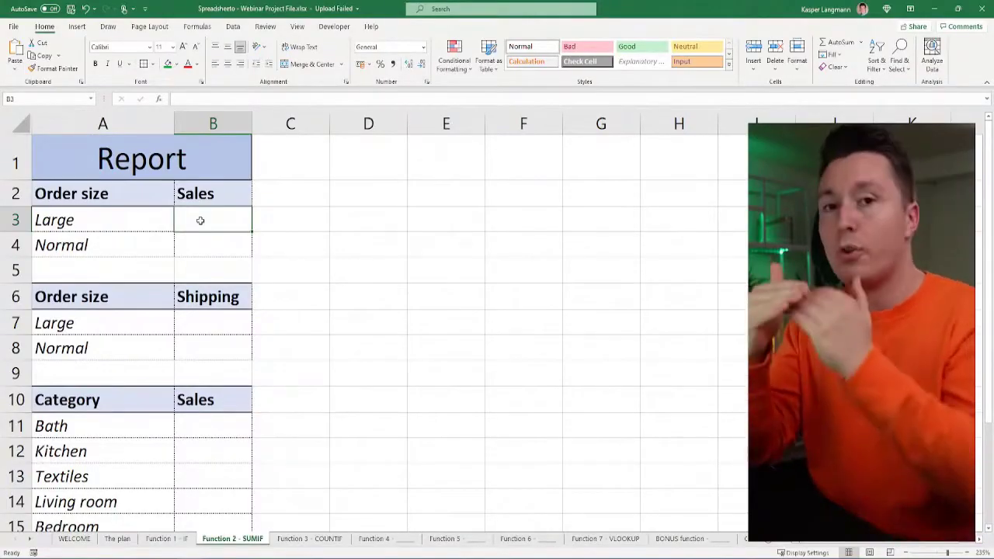
Step: Examine the Order size and TotalPrice columns of the order data on the Function 1 - IF sheet
click(163, 538)
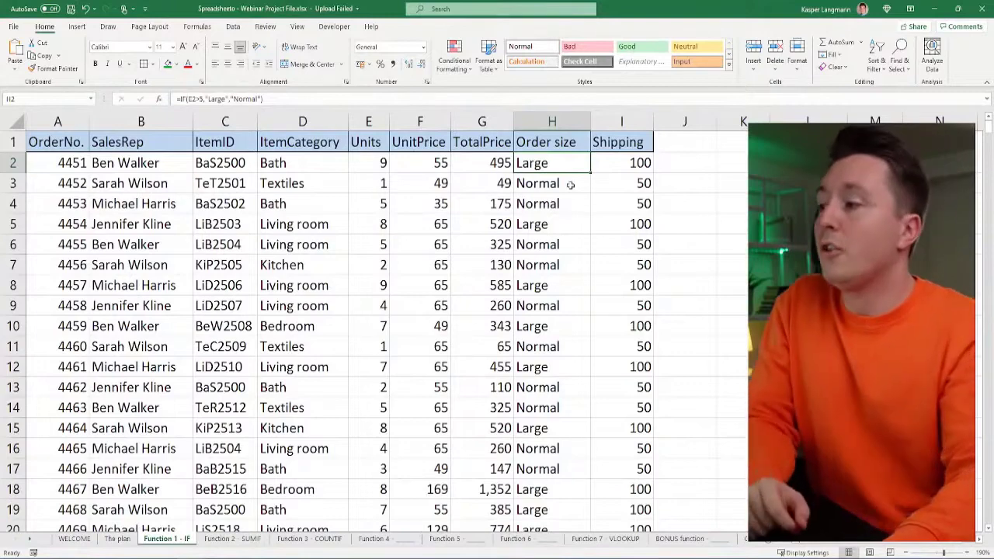
drag(563, 164, 552, 349)
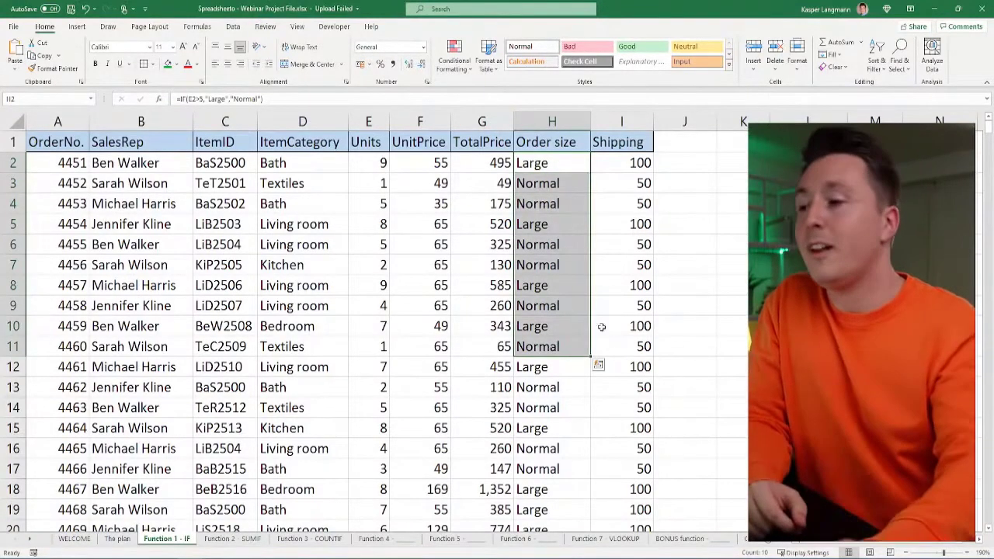
drag(490, 163, 482, 368)
drag(551, 164, 554, 346)
click(744, 202)
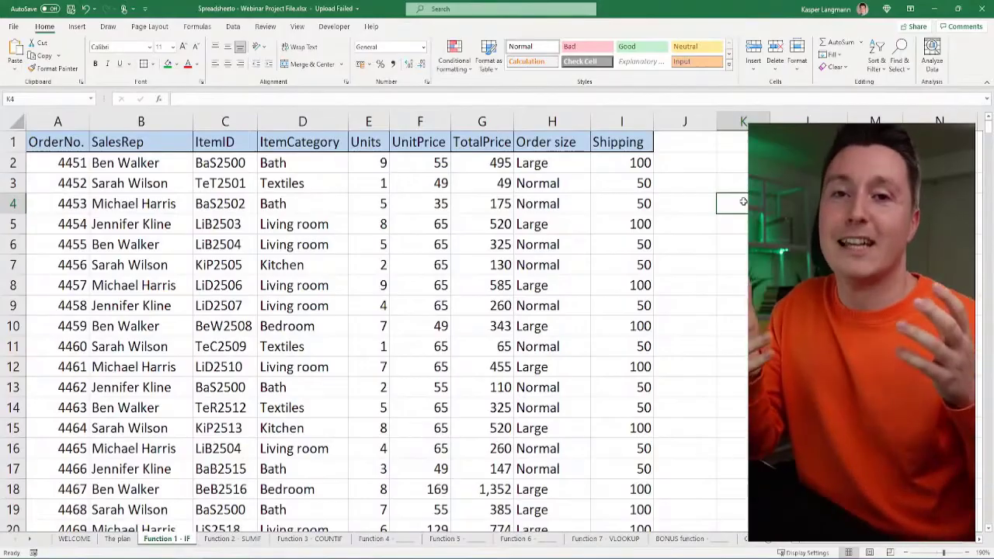
Step: Start a SUMIF formula in the report's Sales cell for Large orders, B3, on the Function 2 - SUMIF sheet
click(234, 539)
click(222, 219)
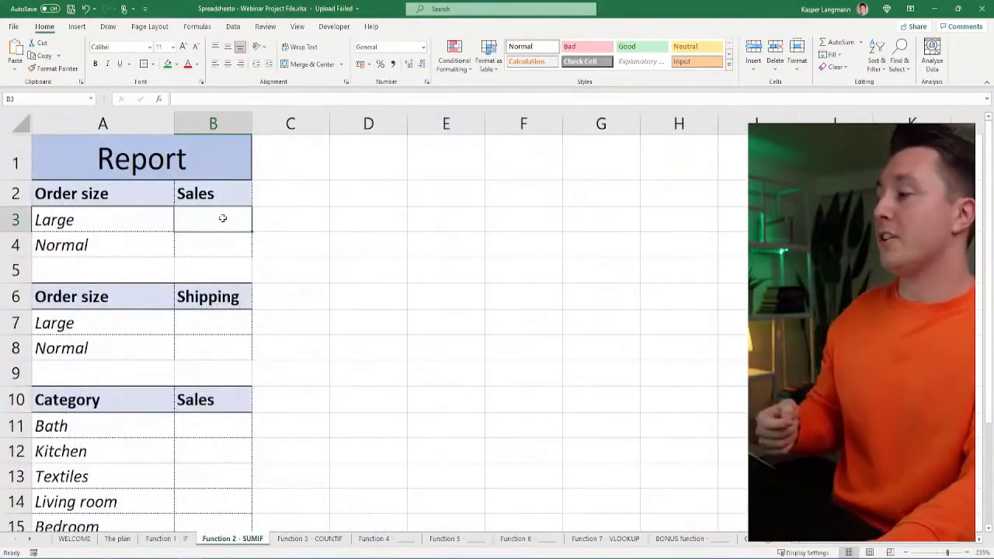
key(Left)
key(Right)
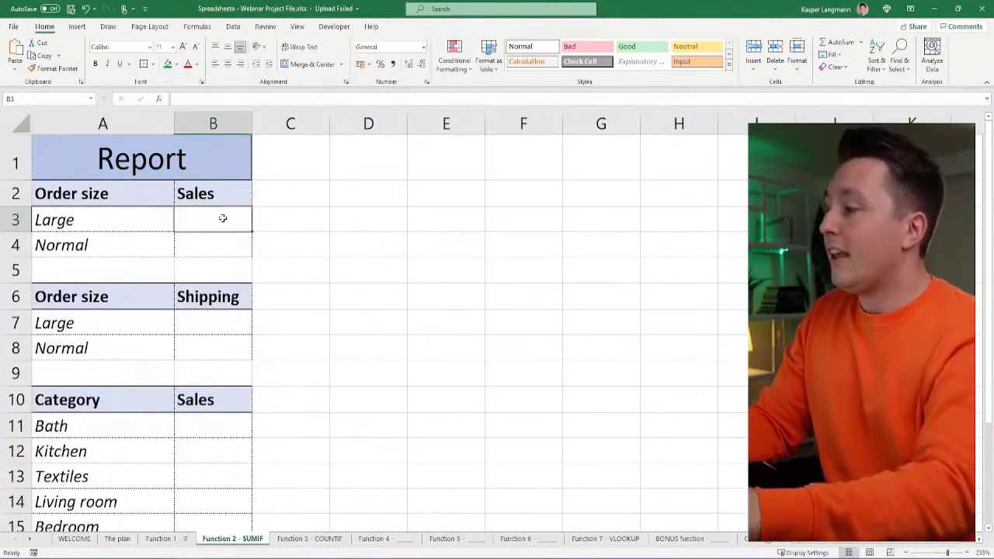
text(=)
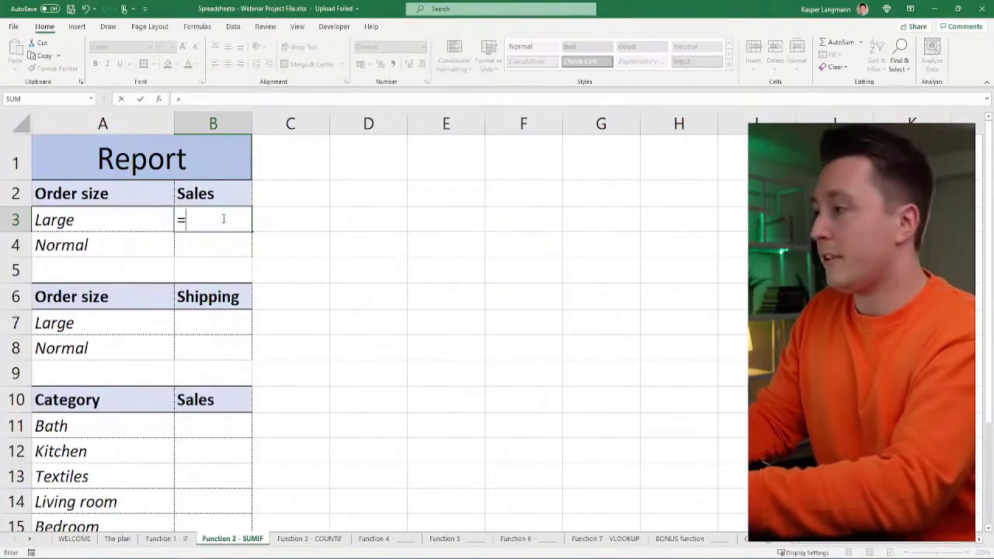
text(SUM()
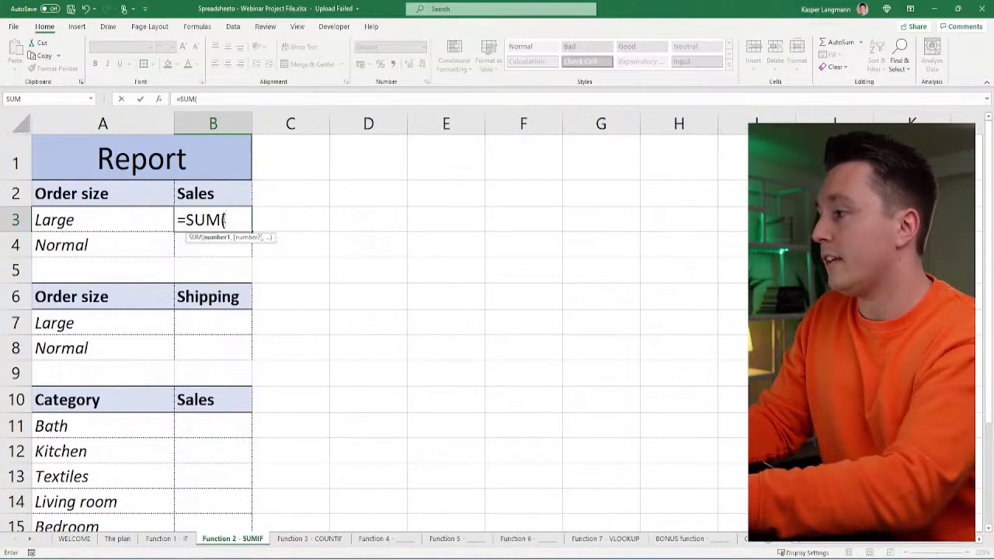
key(BackSpace)
text(IF)
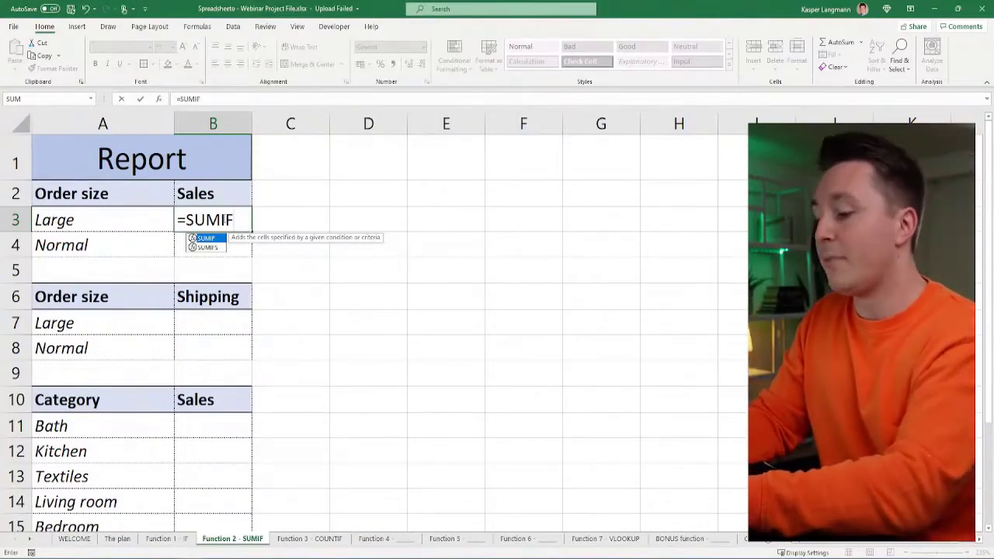
text(()
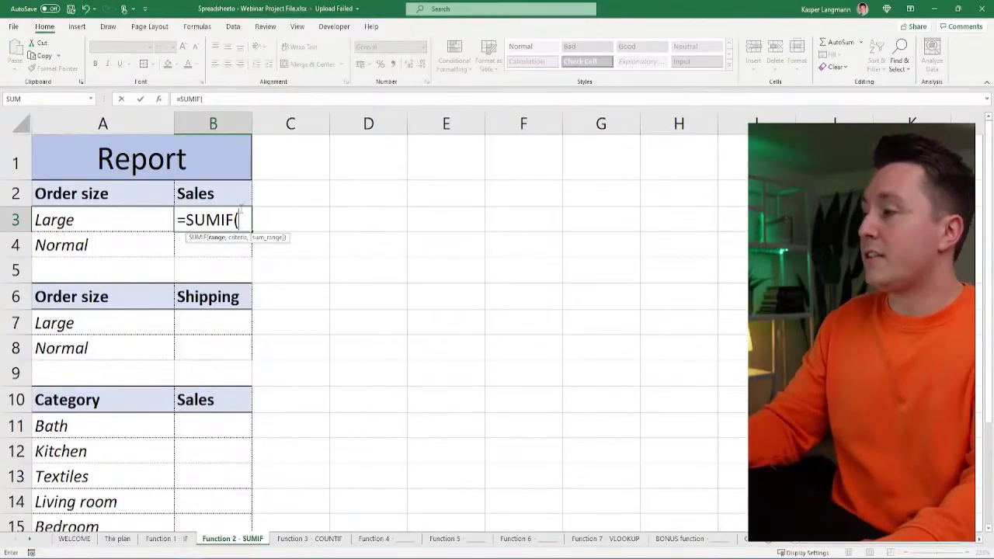
Step: Set the SUMIF range argument to the whole Order size column, H:H, on the Function 1 - IF sheet
click(158, 539)
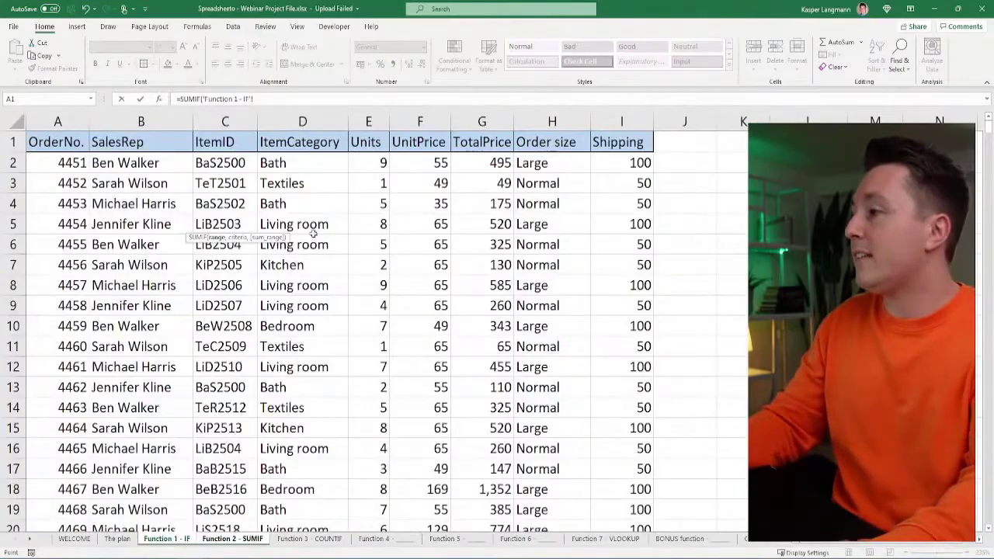
click(226, 541)
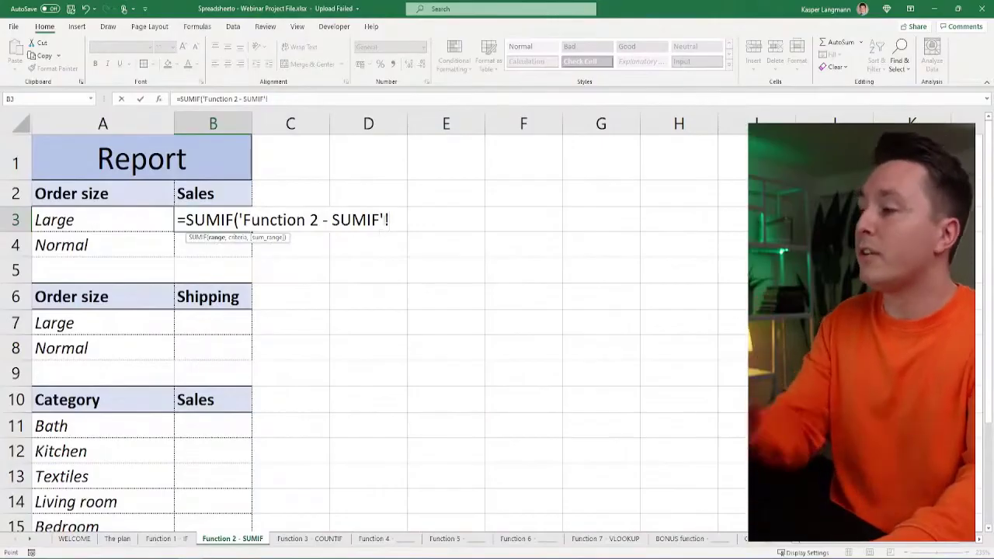
click(165, 539)
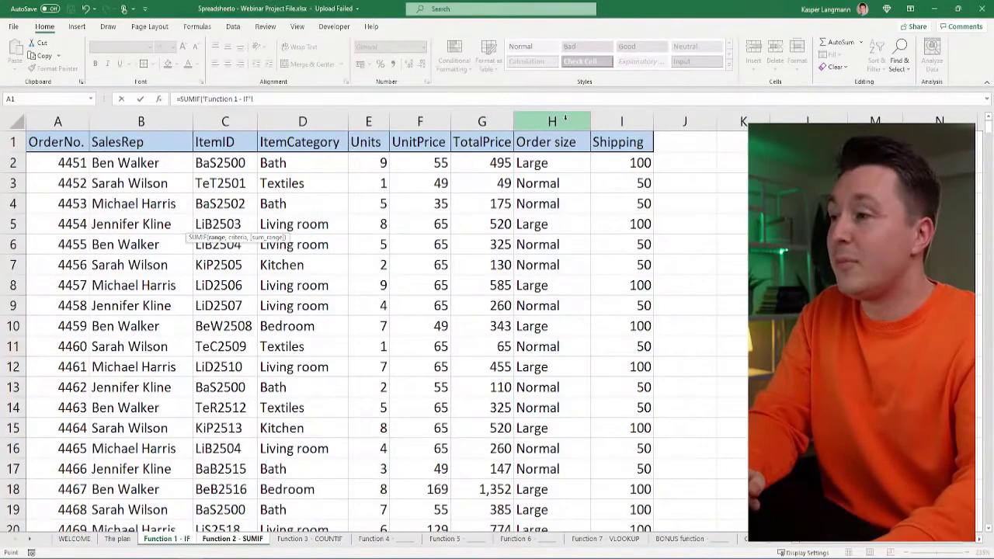
click(565, 120)
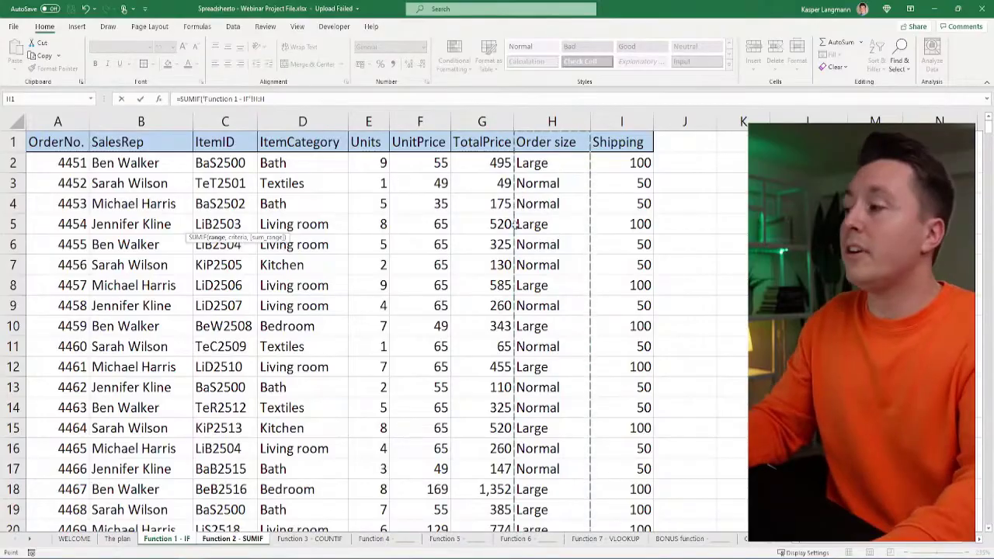
click(280, 97)
text(,)
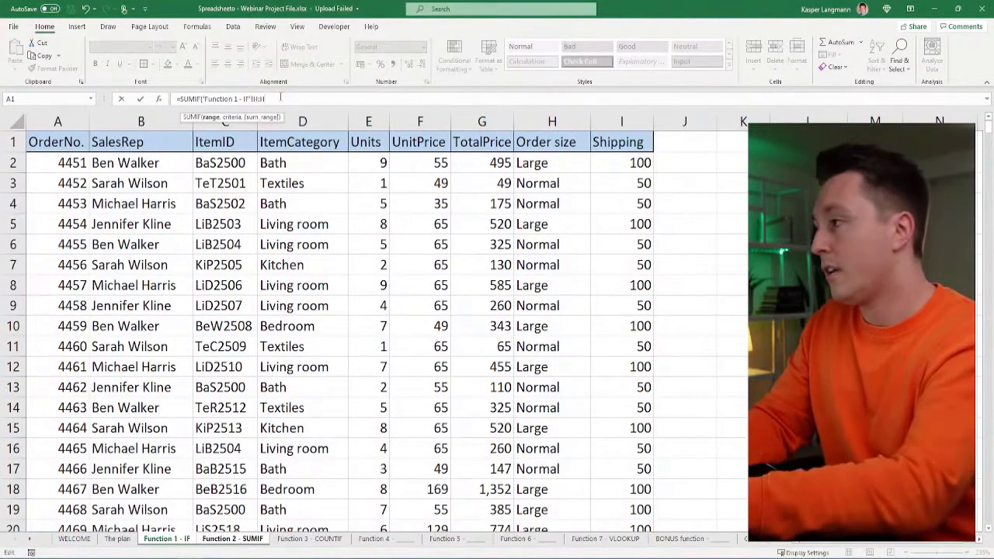
Step: Complete the SUMIF formula in B3 with the criteria "Large" and the TotalPrice column, G:G, on the Function 1 - IF sheet as sum range
text(,)
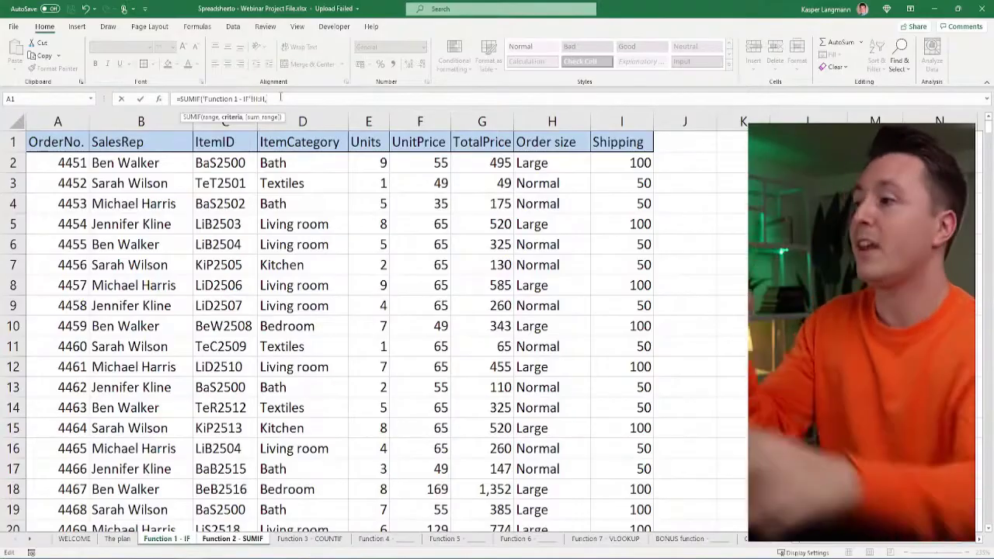
text("Large)
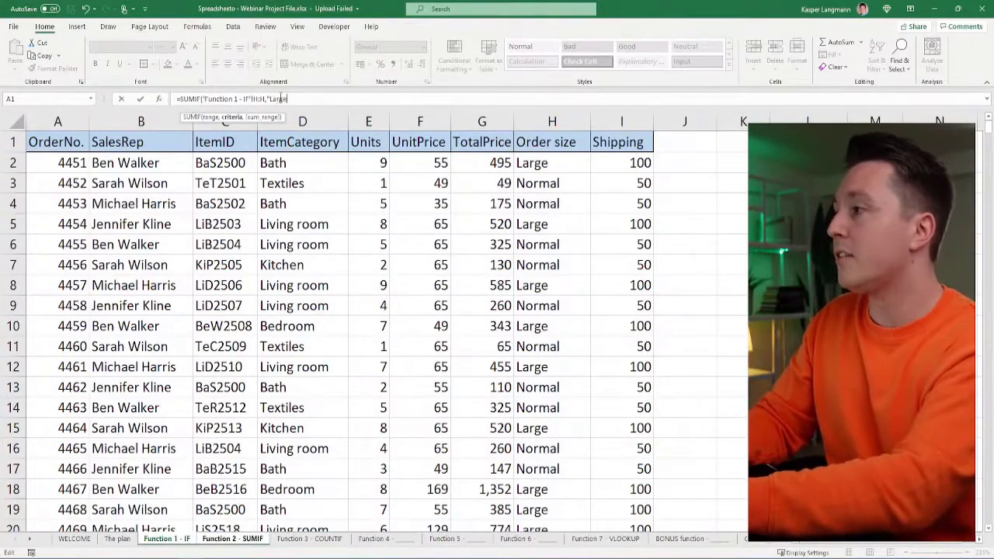
text(",)
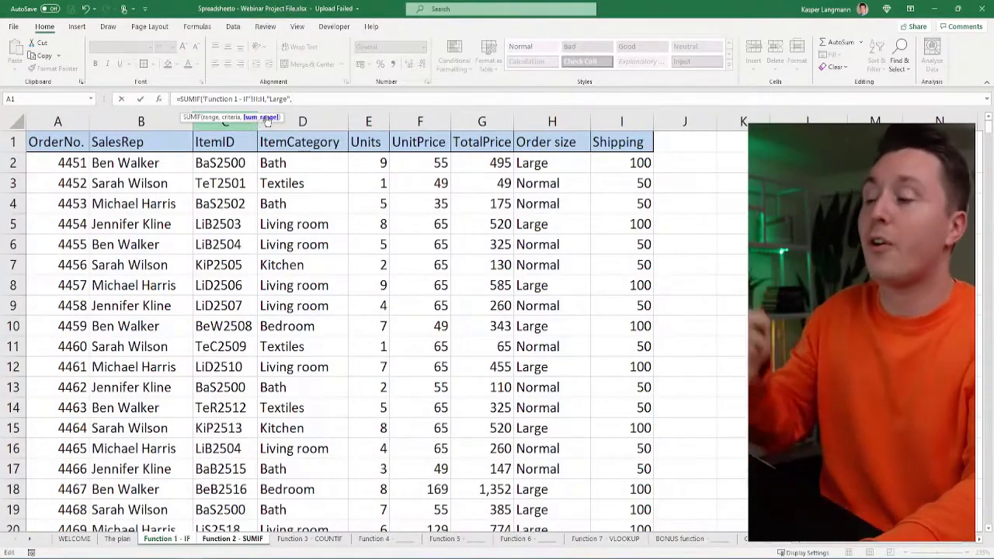
click(625, 121)
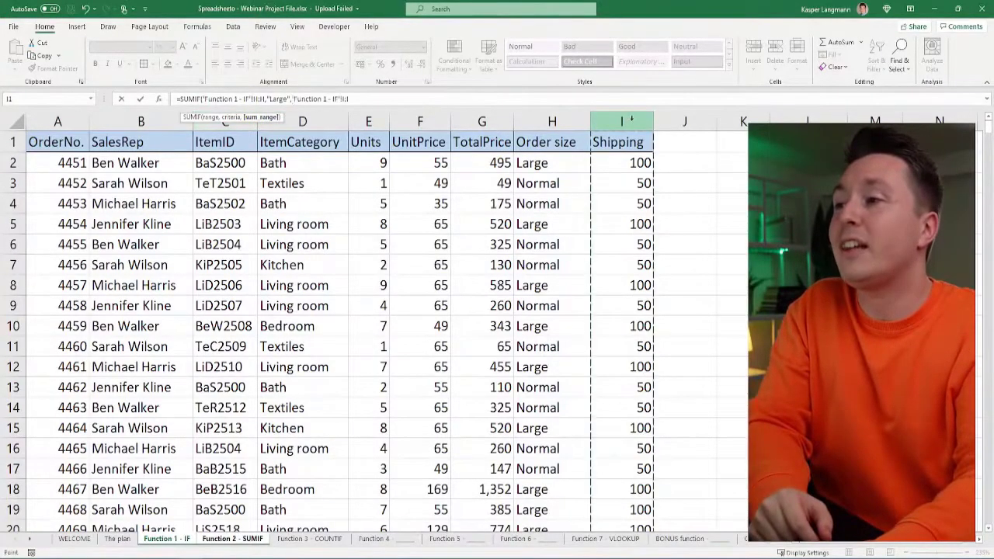
click(482, 121)
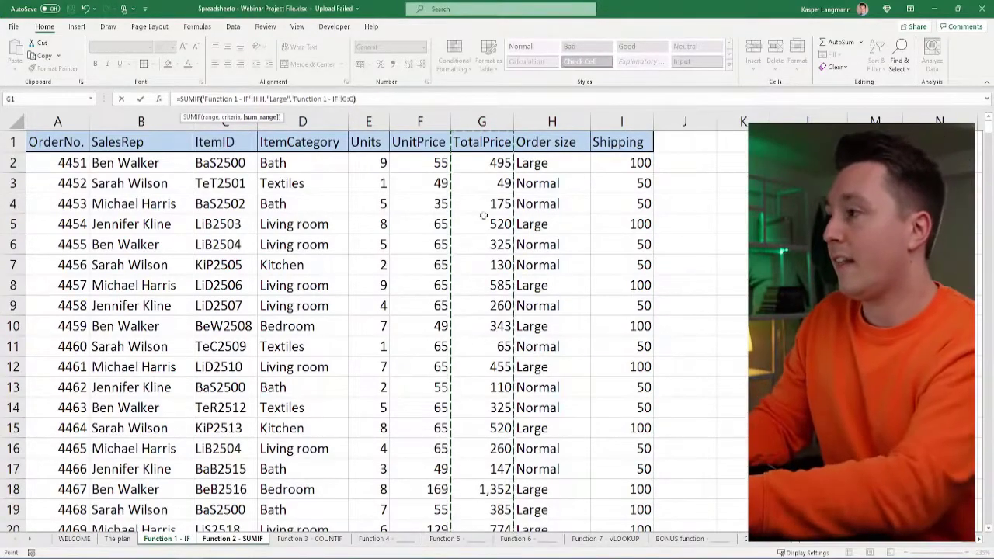
text())
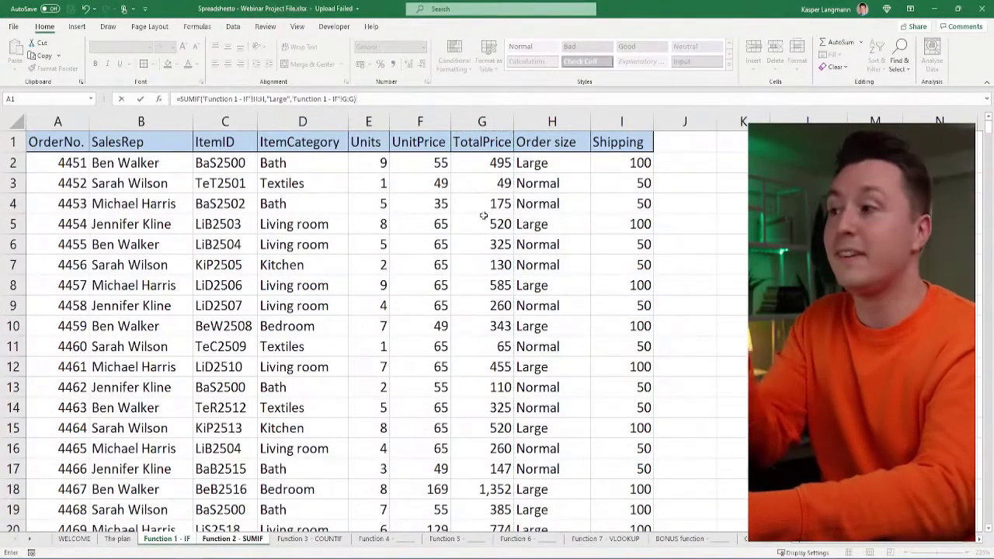
key(ctrl+Return)
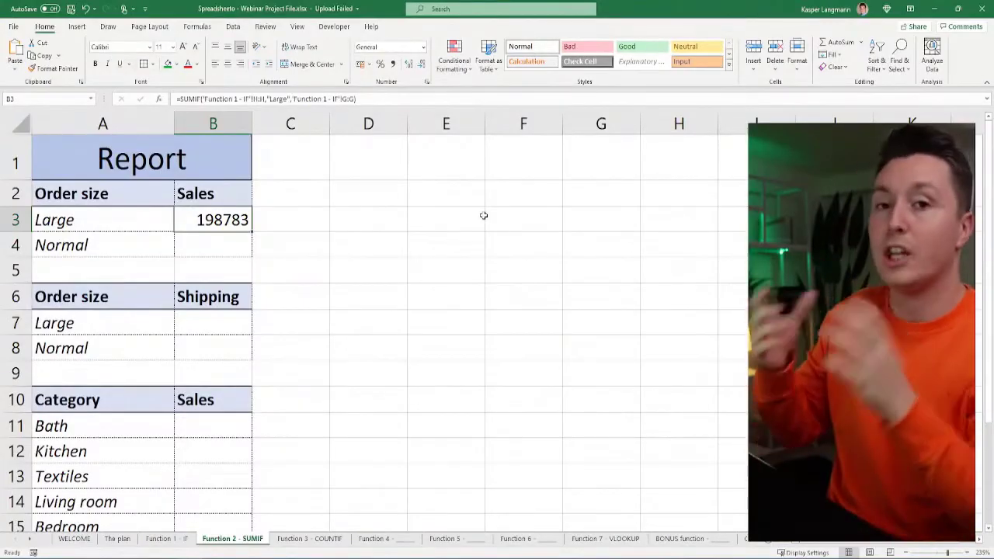
Step: Start a SUMIF formula in the Sales cell for Normal orders, B4, with the Order size column, H:H, on the Function 1 - IF sheet as range
click(224, 244)
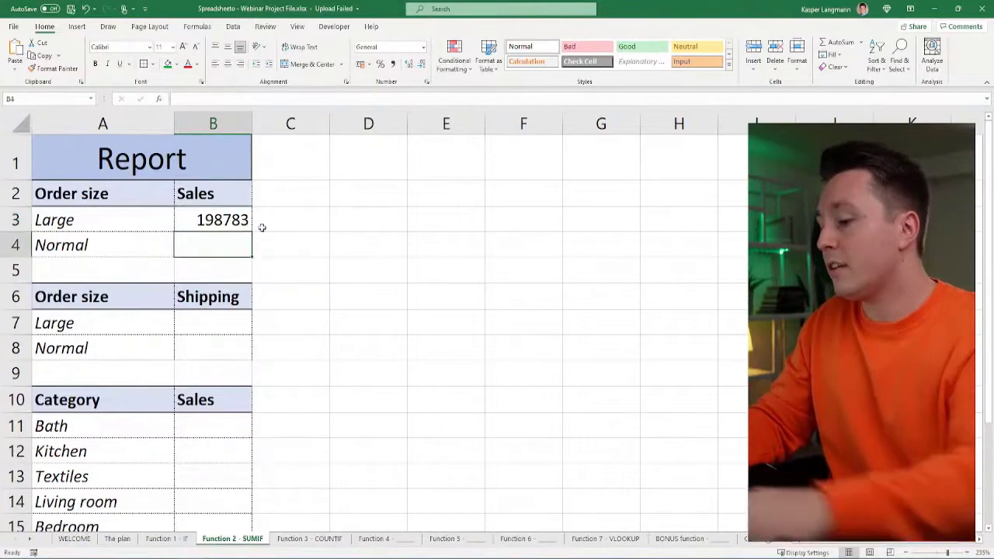
text(=)
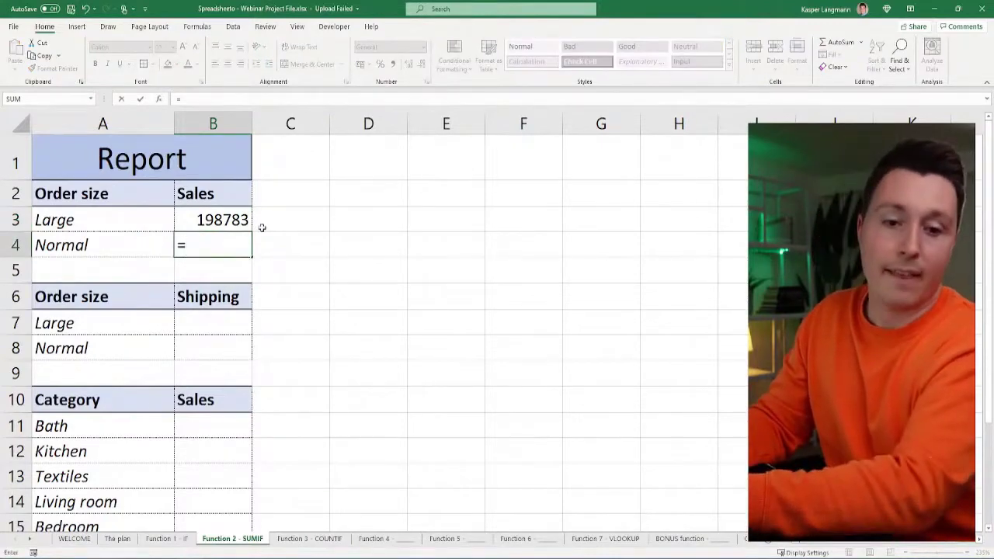
text(SUMIF()
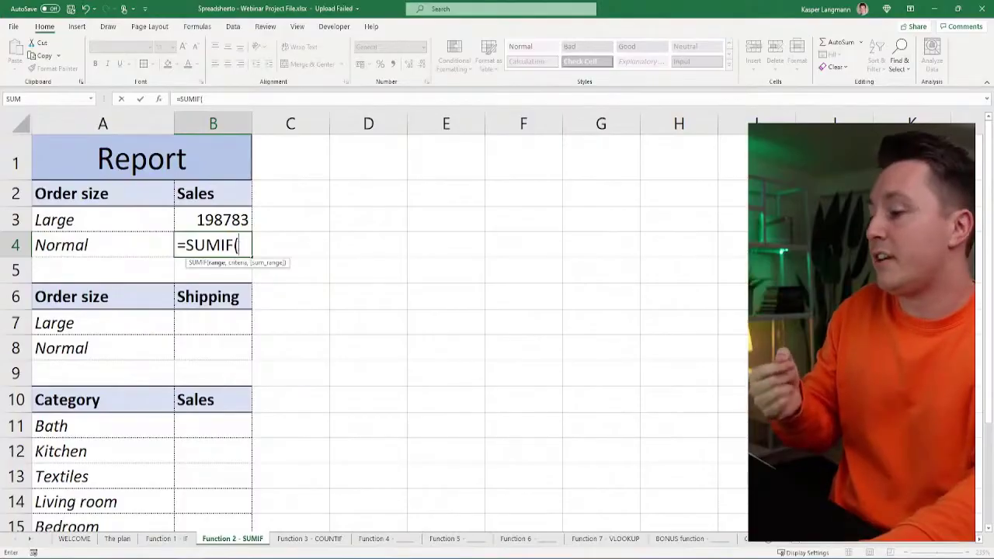
click(160, 538)
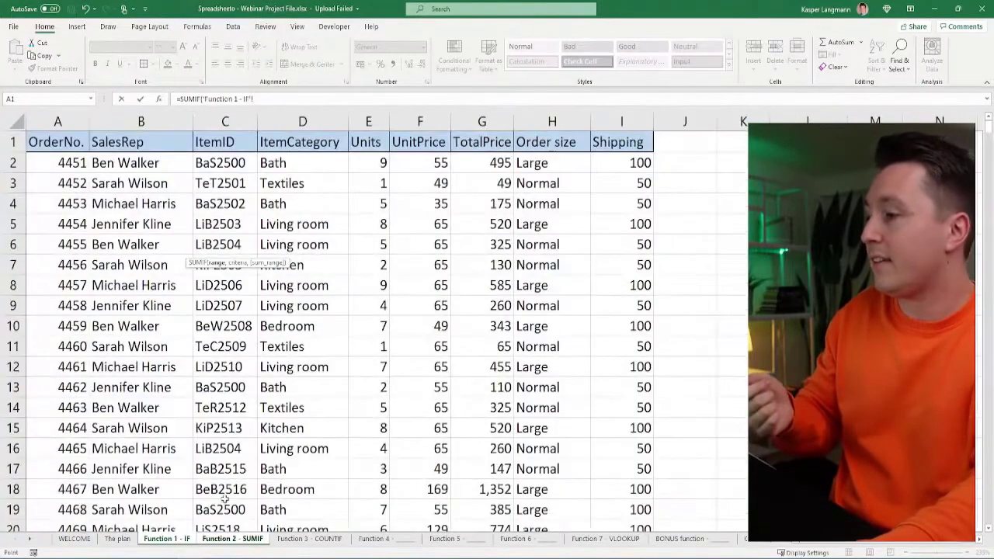
click(551, 121)
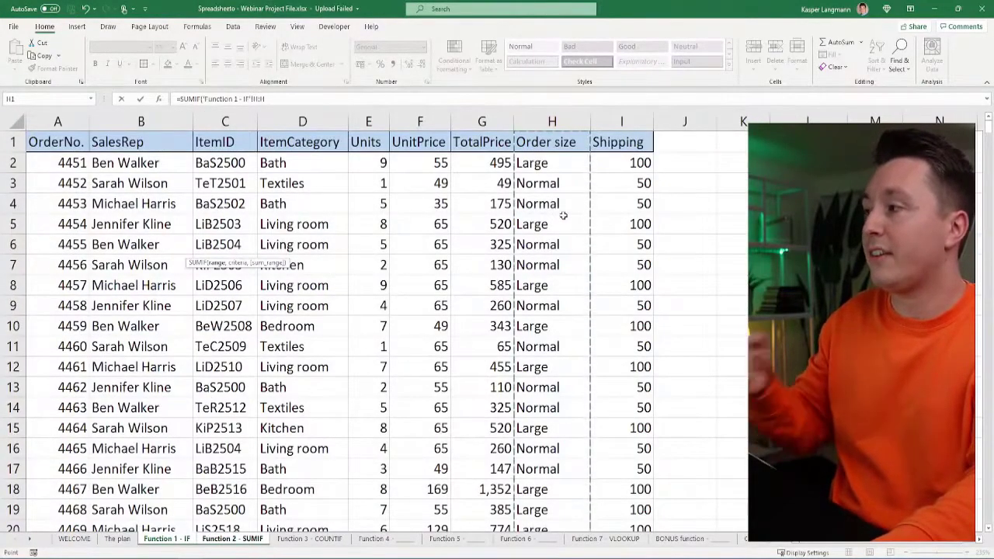
click(282, 100)
text(,)
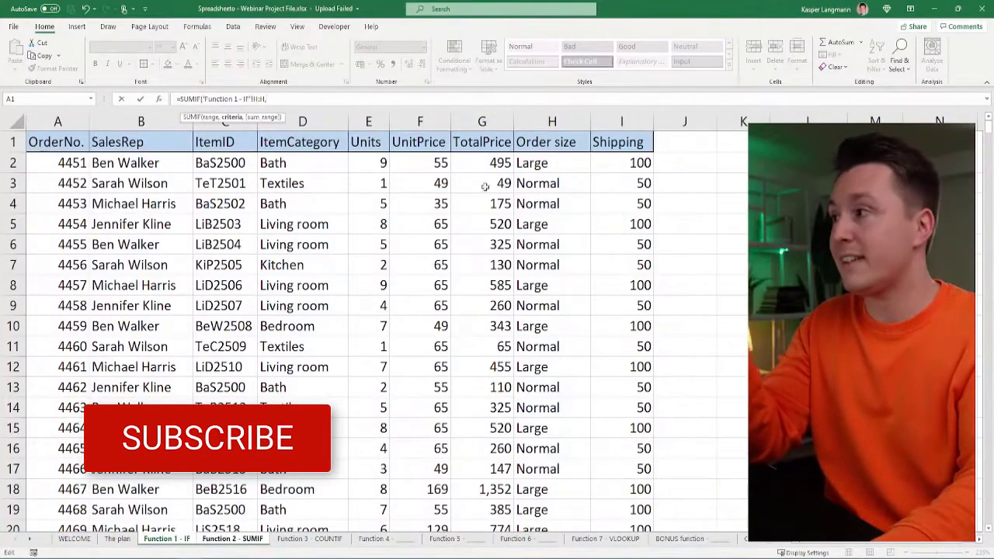
Step: Complete the B4 formula with report cell A4 as criteria and the TotalPrice column, G:G, on the Function 1 - IF sheet as sum range
key(ctrl+Page_Down)
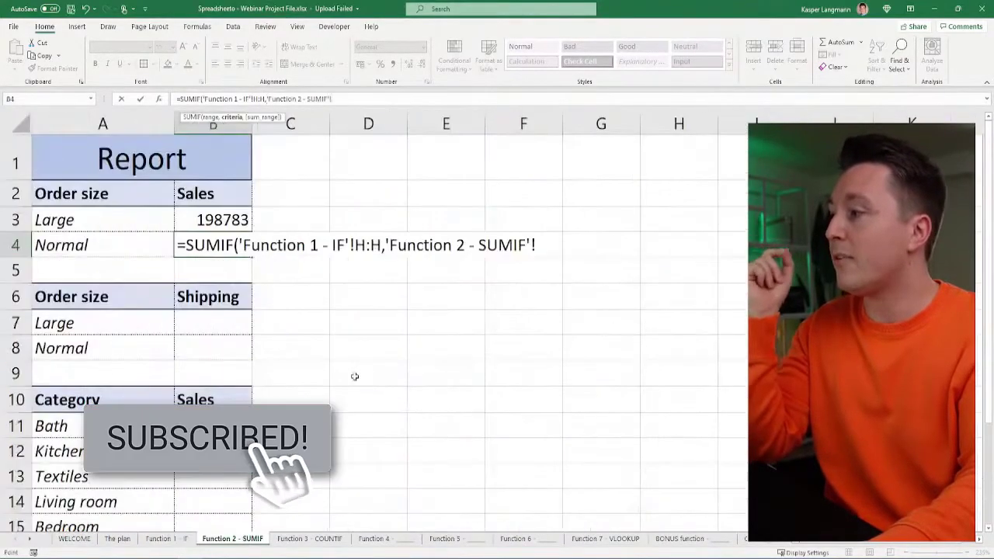
click(87, 245)
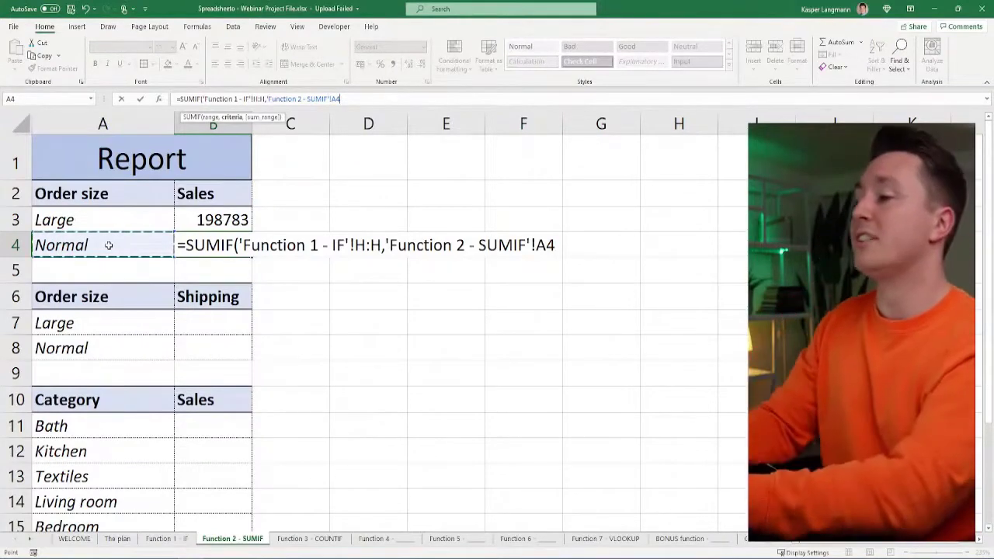
text(,)
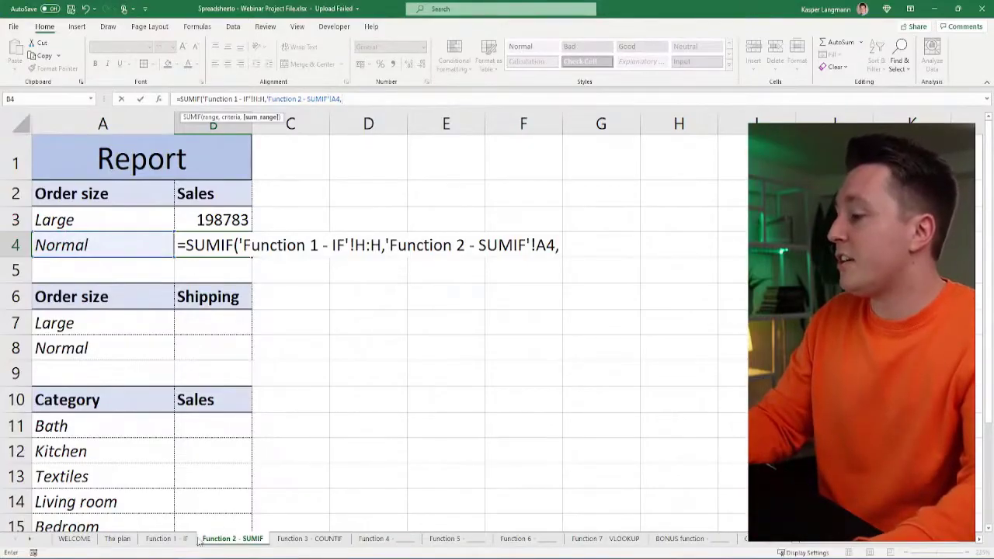
click(165, 538)
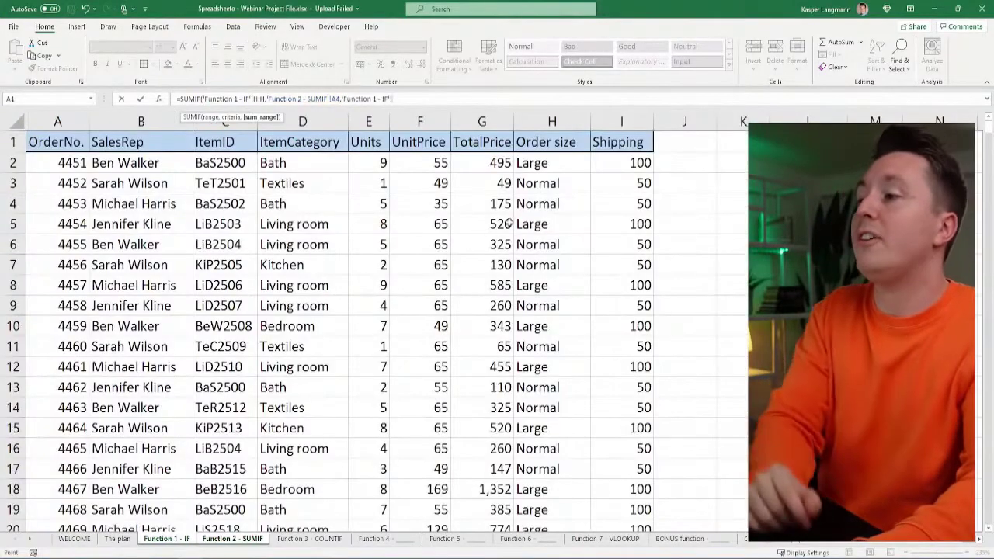
click(481, 122)
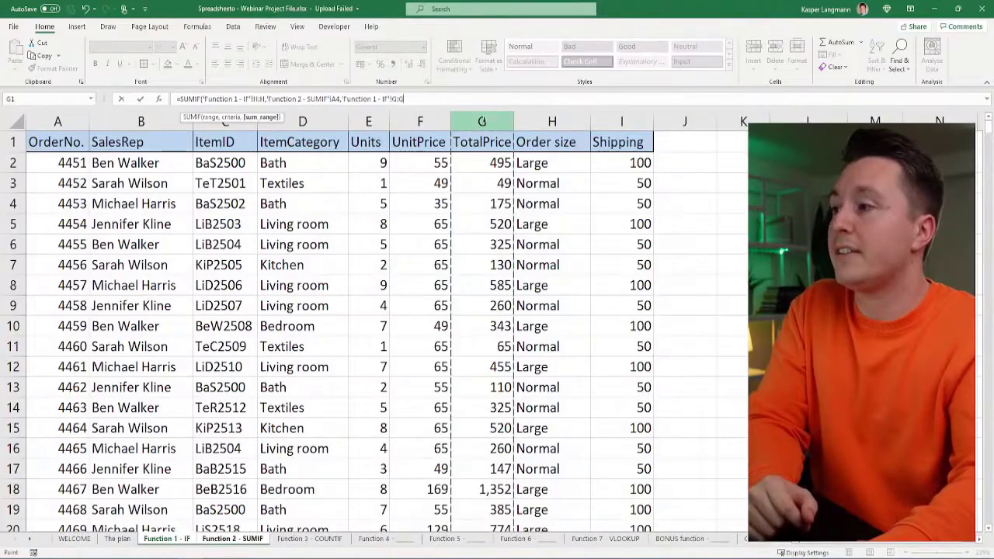
text())
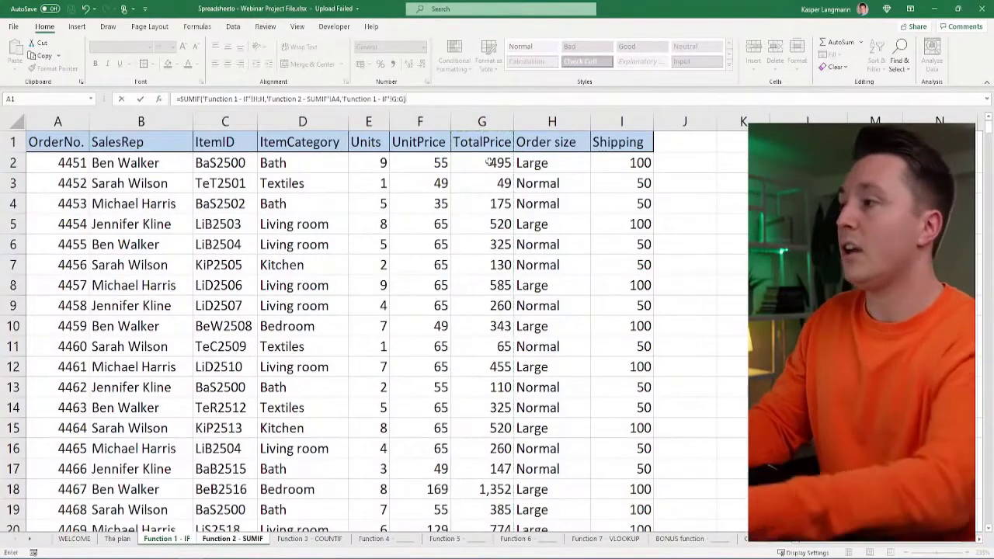
key(Return)
key(Up)
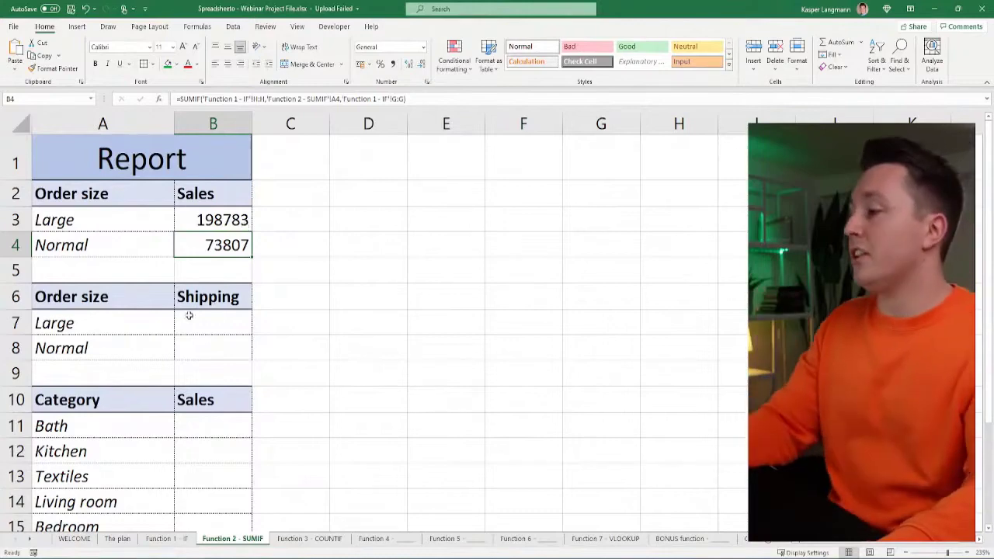
click(208, 330)
text(=)
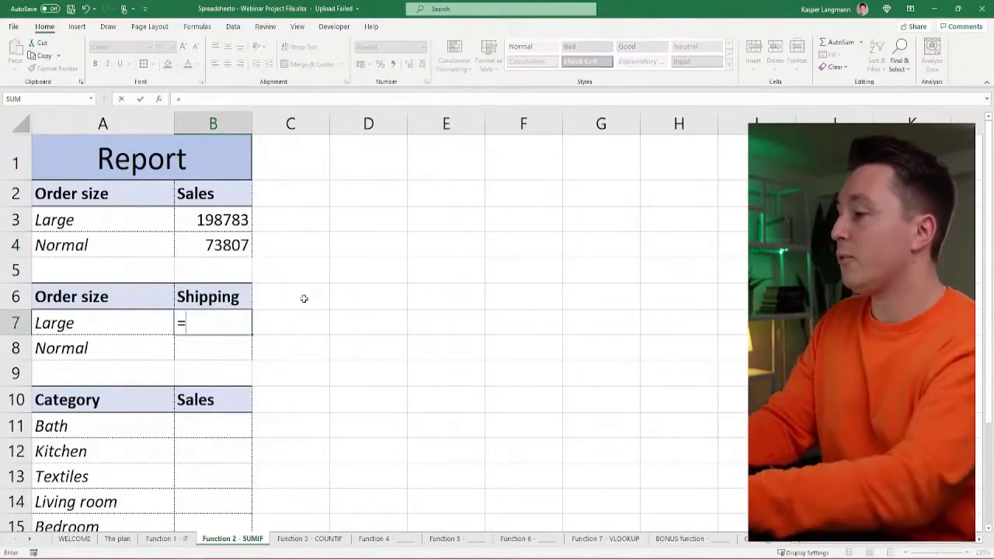
text(SUMIF()
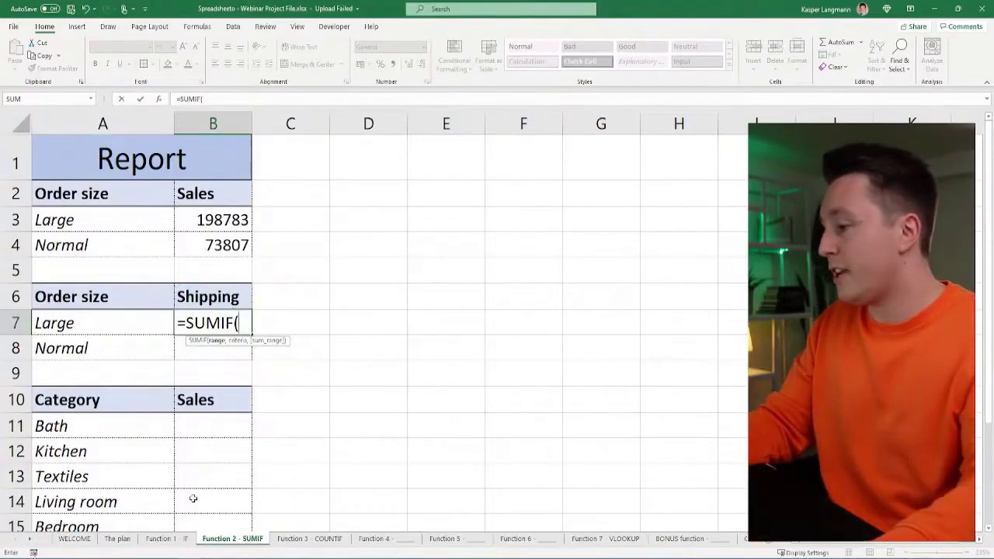
click(166, 538)
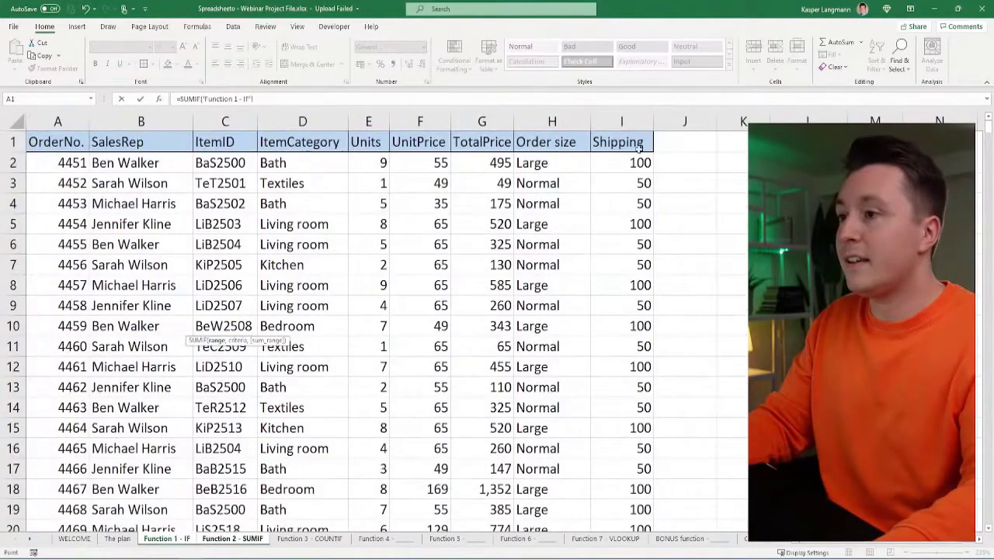
click(625, 122)
text(,)
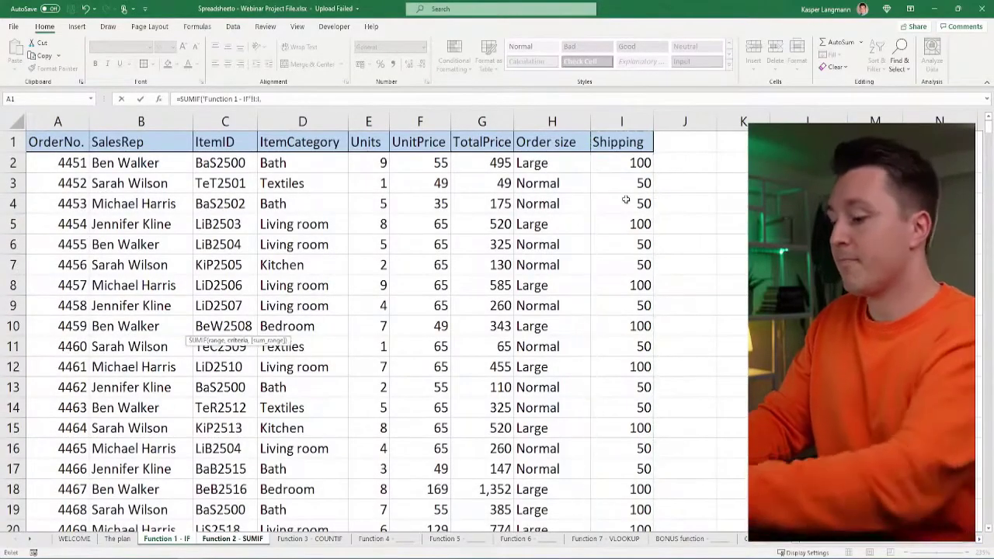
click(309, 97)
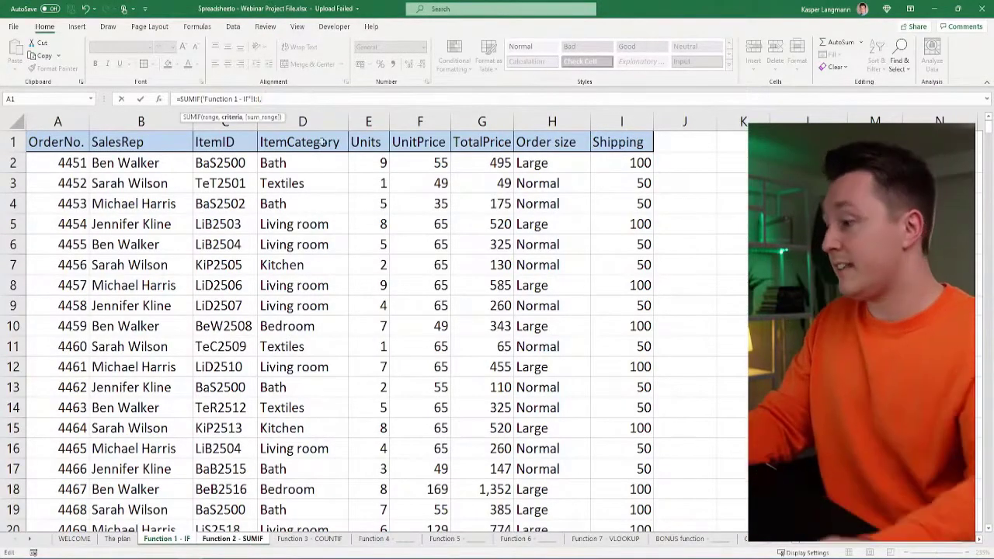
click(237, 539)
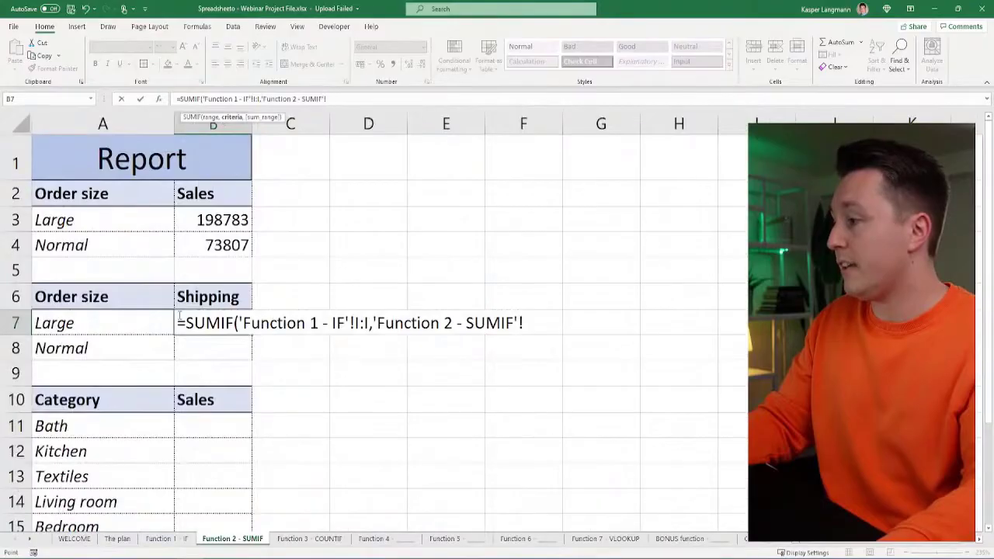
click(80, 323)
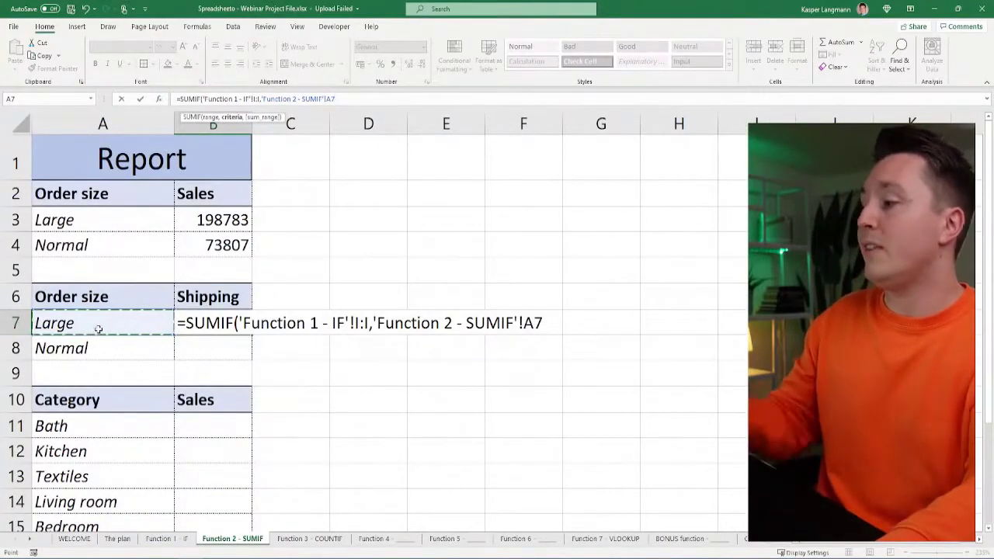
text(,)
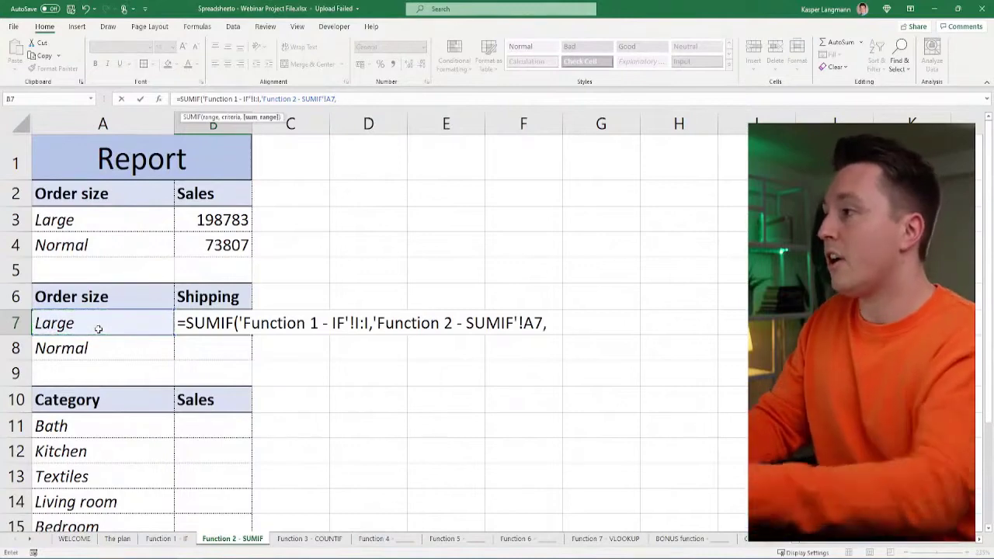
click(165, 538)
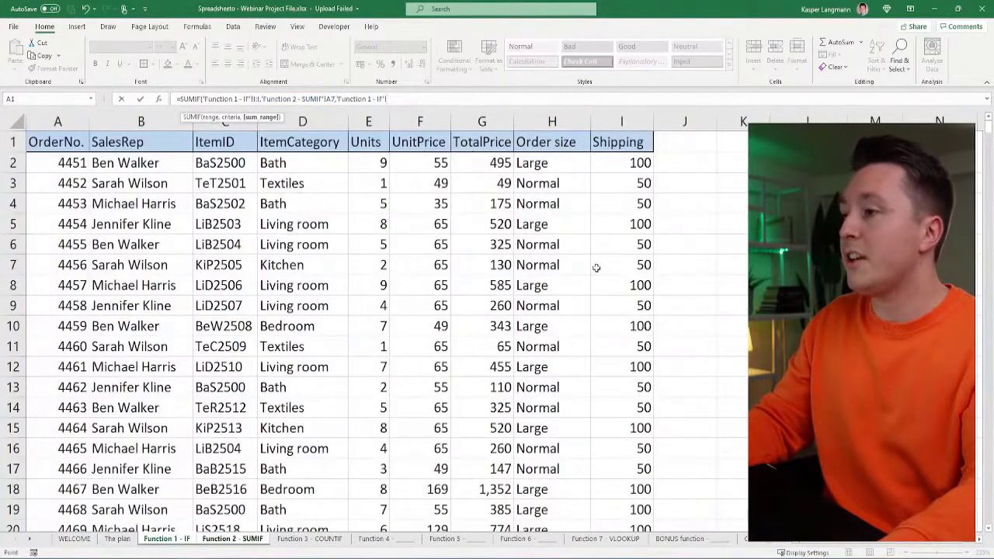
click(622, 121)
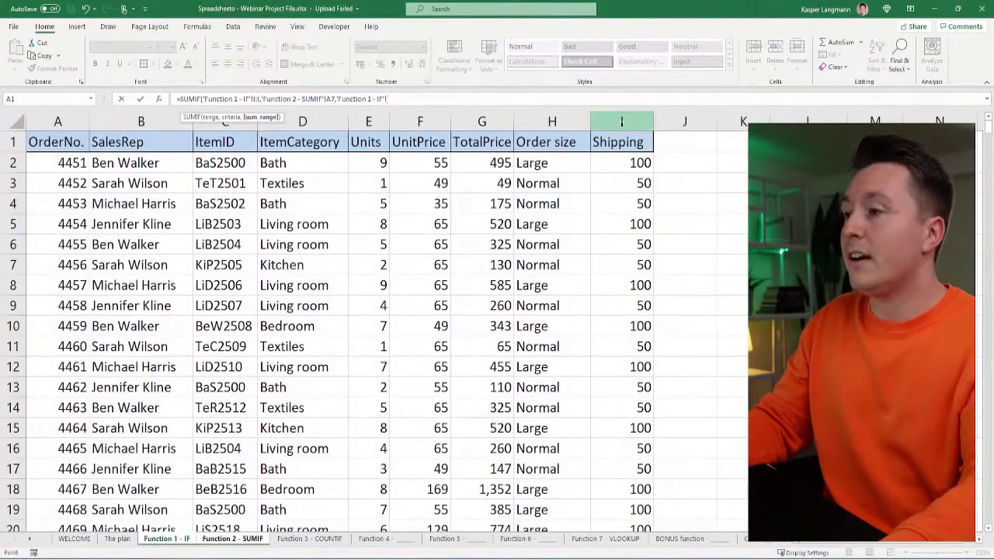
click(243, 98)
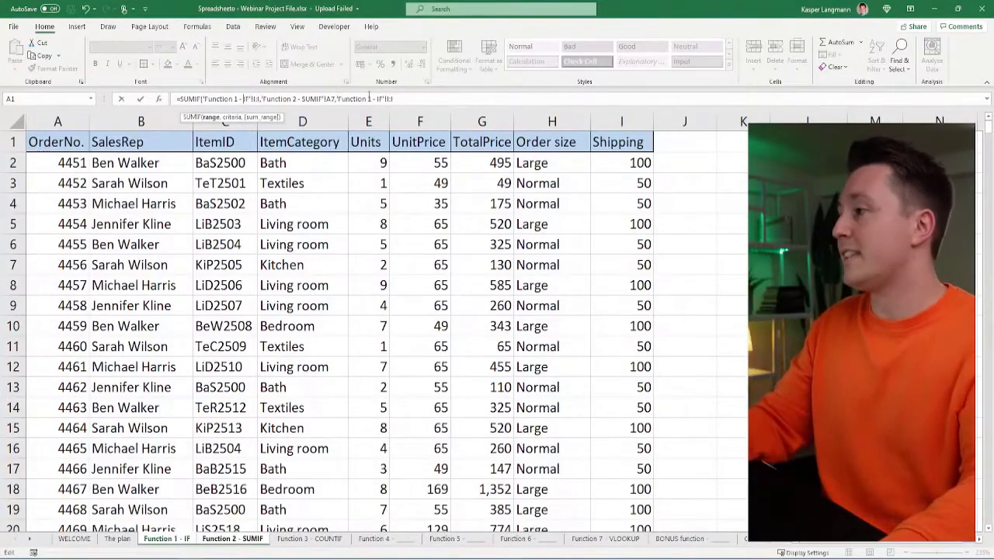
key(Escape)
Step: Start a SUMIF formula in the Shipping cell for Large orders, B7, with the Order size column, H:H, on the Function 1 - IF sheet as range
text(=SUMIF()
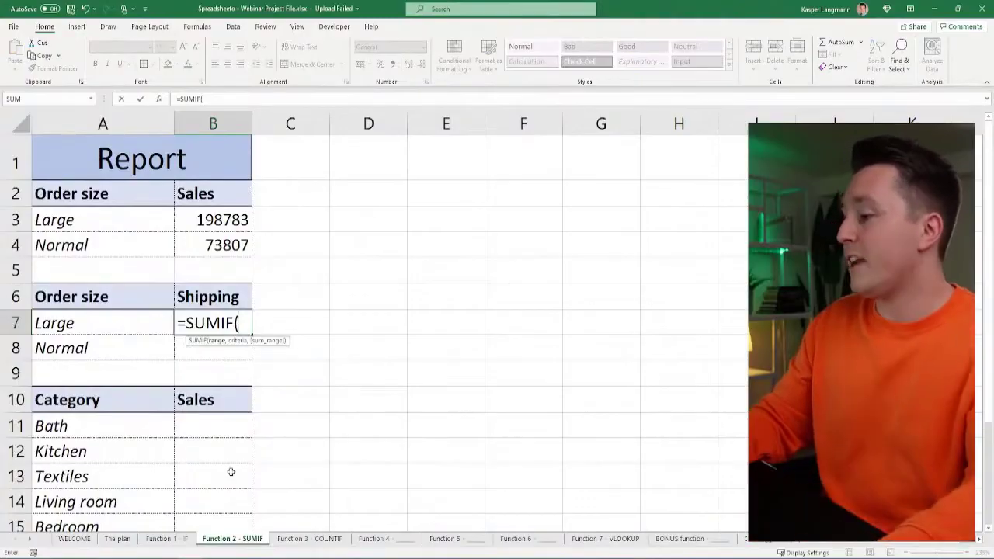
click(166, 538)
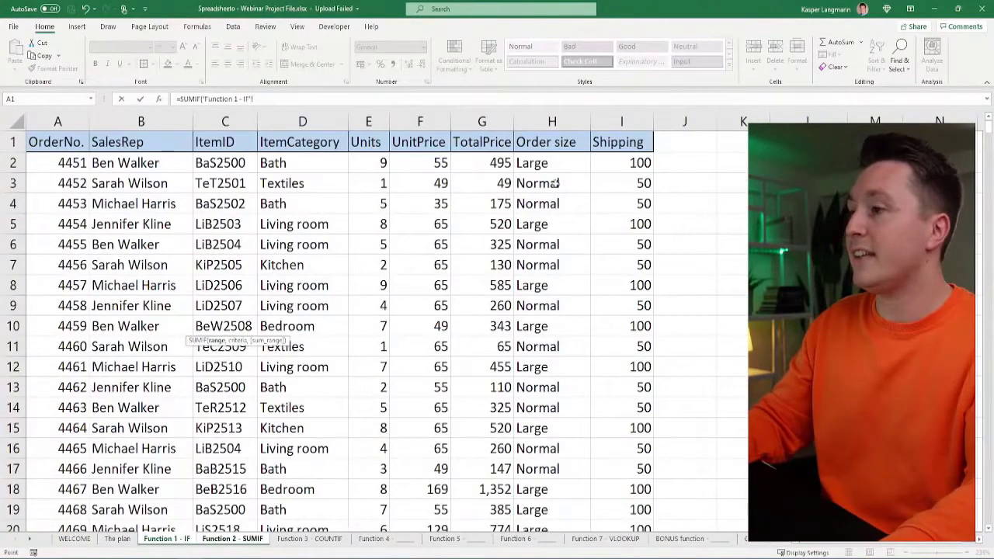
click(552, 122)
text(,)
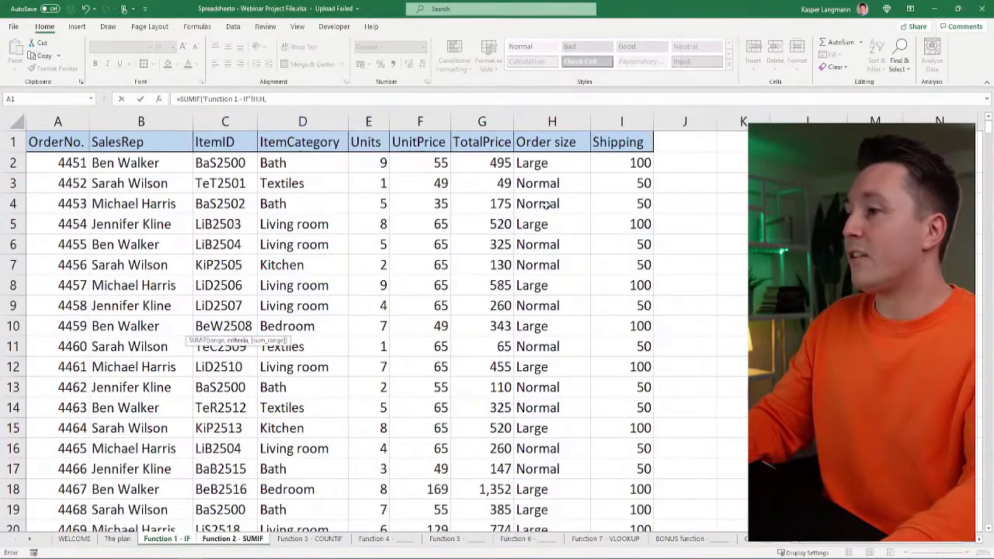
Step: Complete the B7 formula with report cell A7 as criteria and the Shipping column, I:I, on the Function 1 - IF sheet as sum range
click(231, 538)
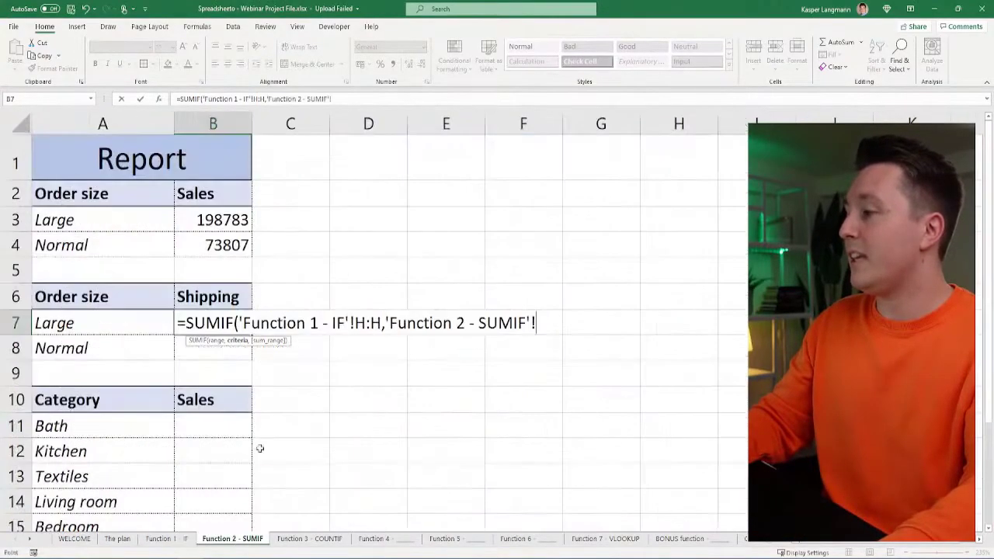
click(88, 325)
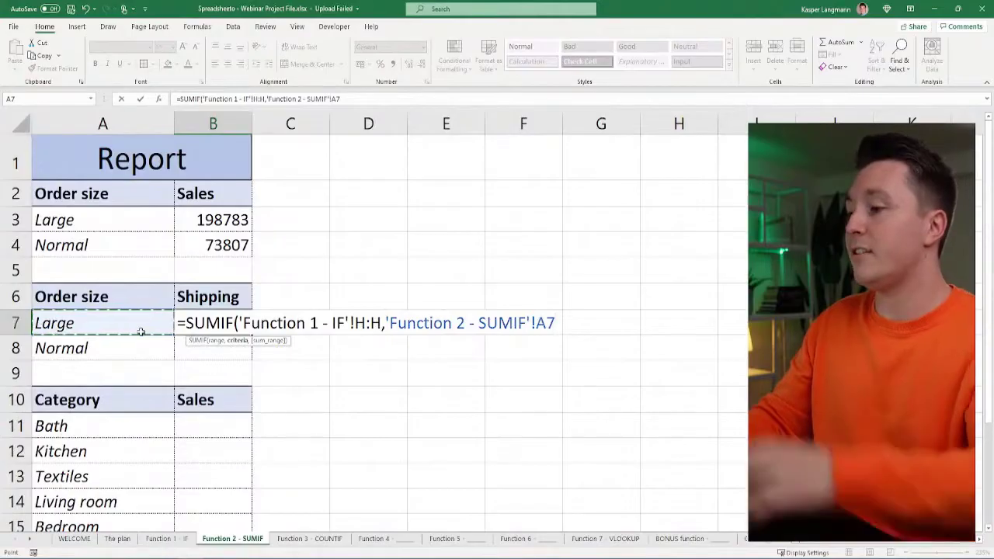
text(,)
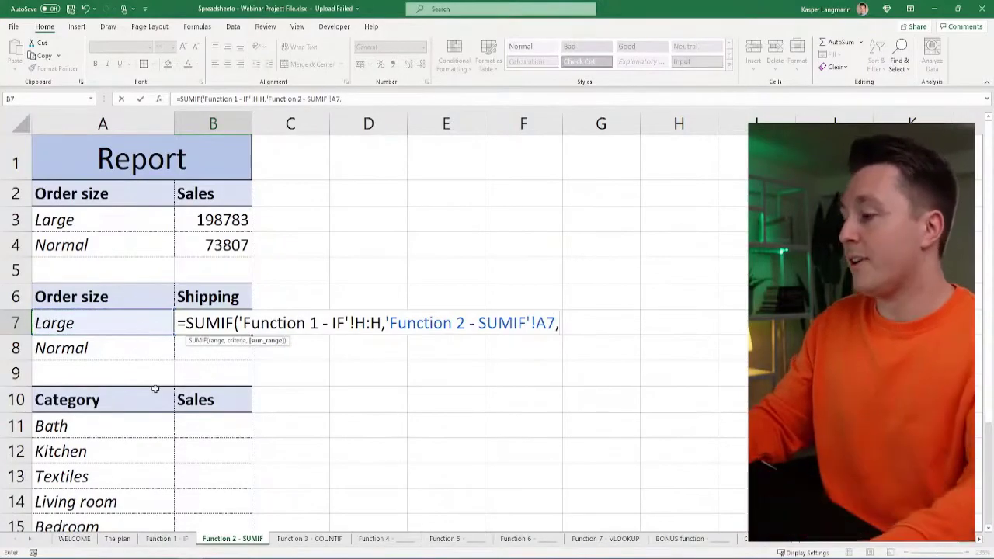
click(166, 538)
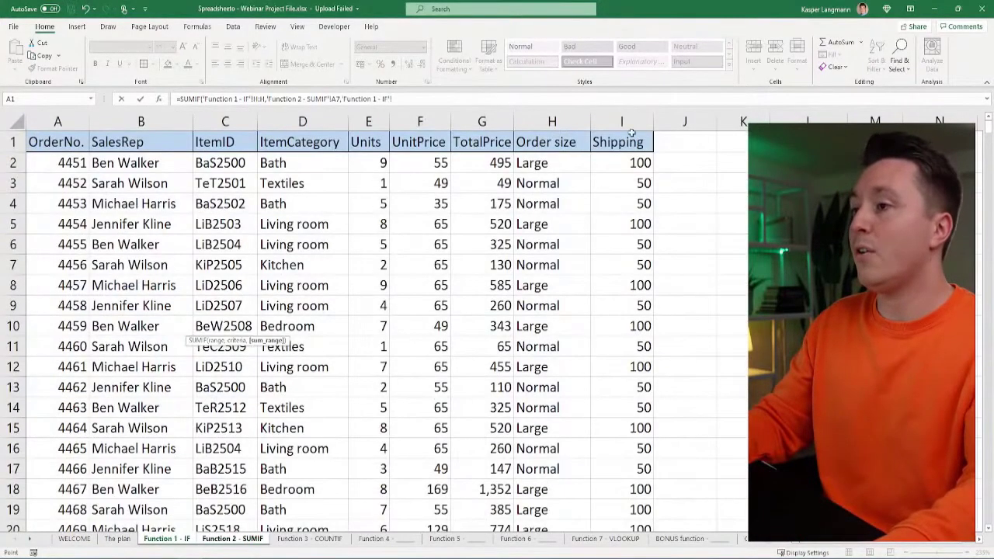
click(631, 128)
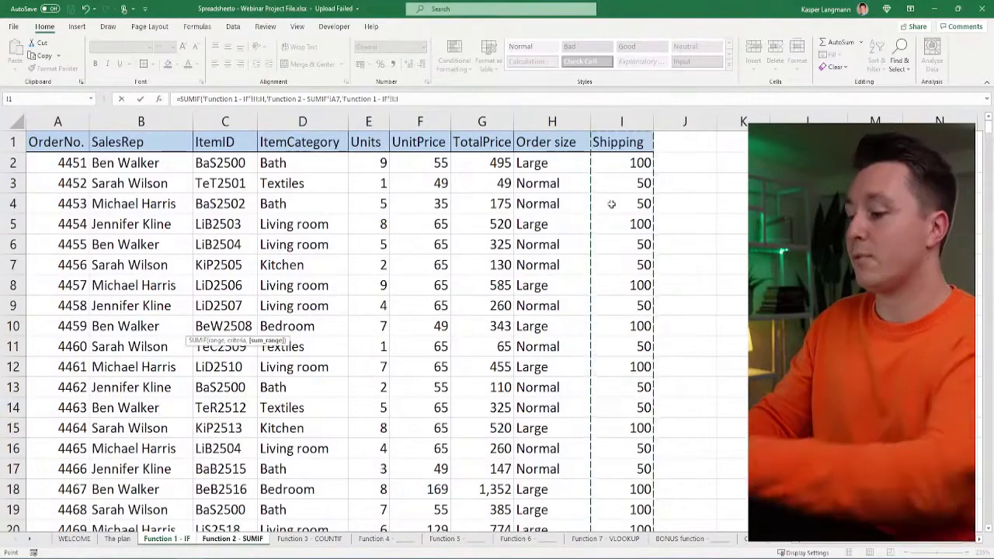
text())
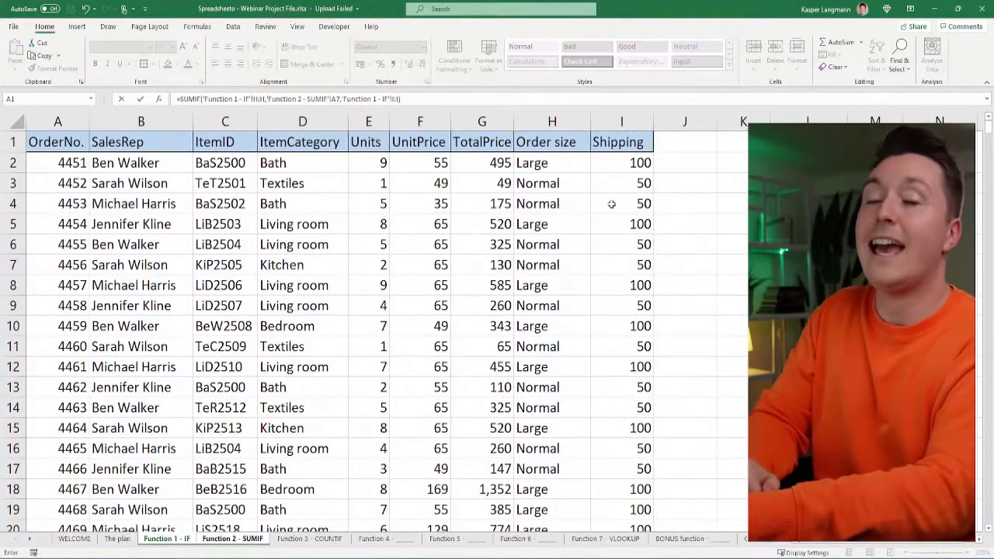
key(Return)
key(Up)
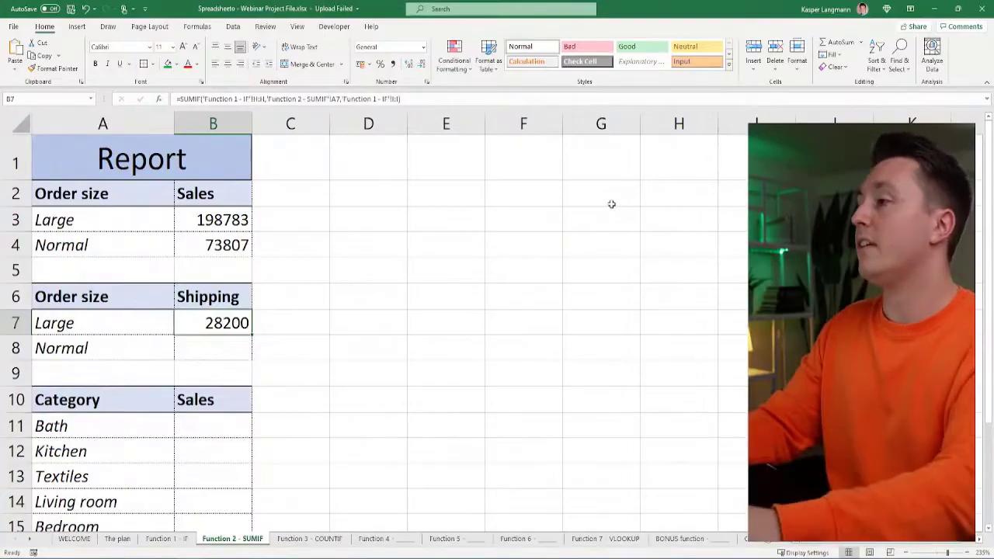
Step: Copy the Large shipping formula from B7 to the Normal shipping cell, B8, and check the copied formula's column references
key(Down)
key(Up)
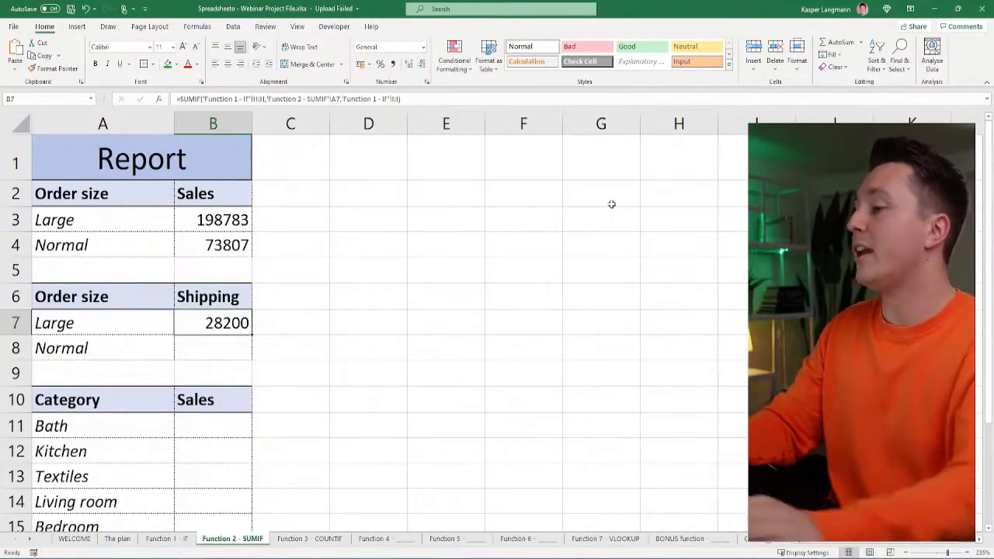
key(ctrl+c)
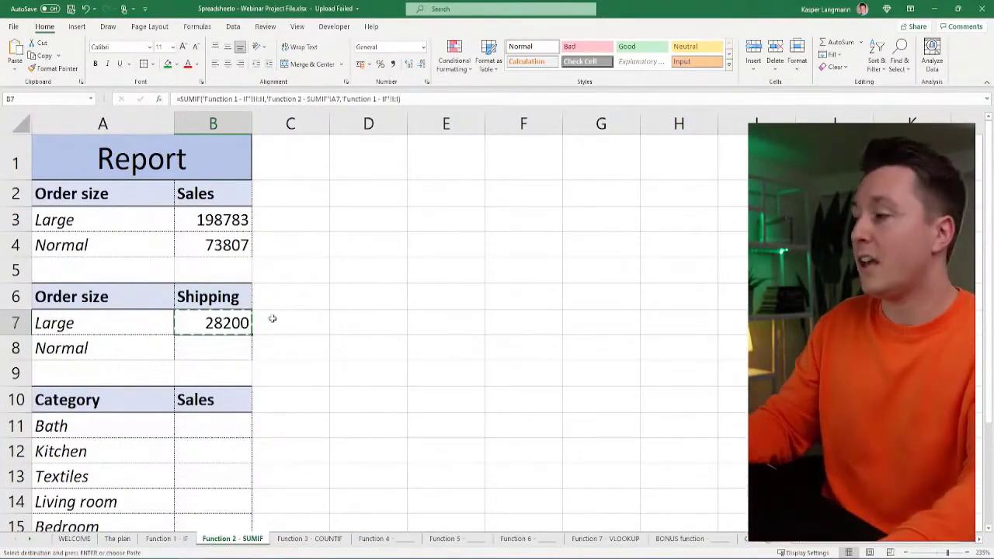
click(211, 349)
key(ctrl+v)
click(306, 338)
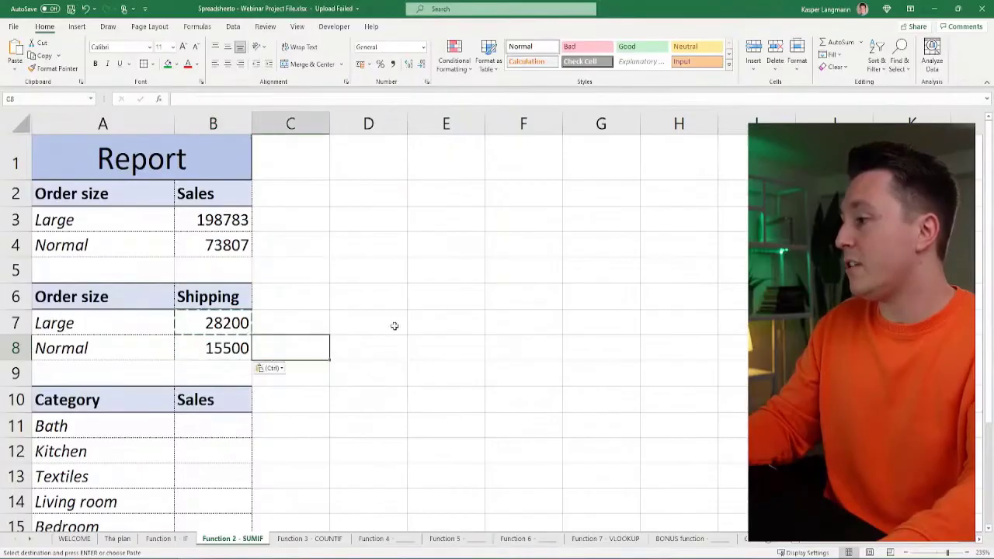
key(Escape)
double_click(220, 346)
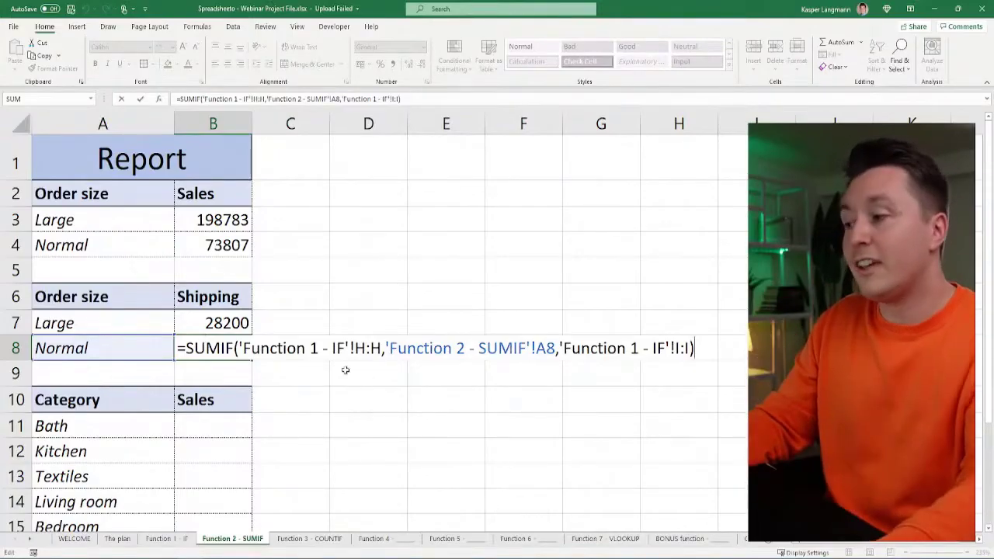
drag(355, 348, 393, 349)
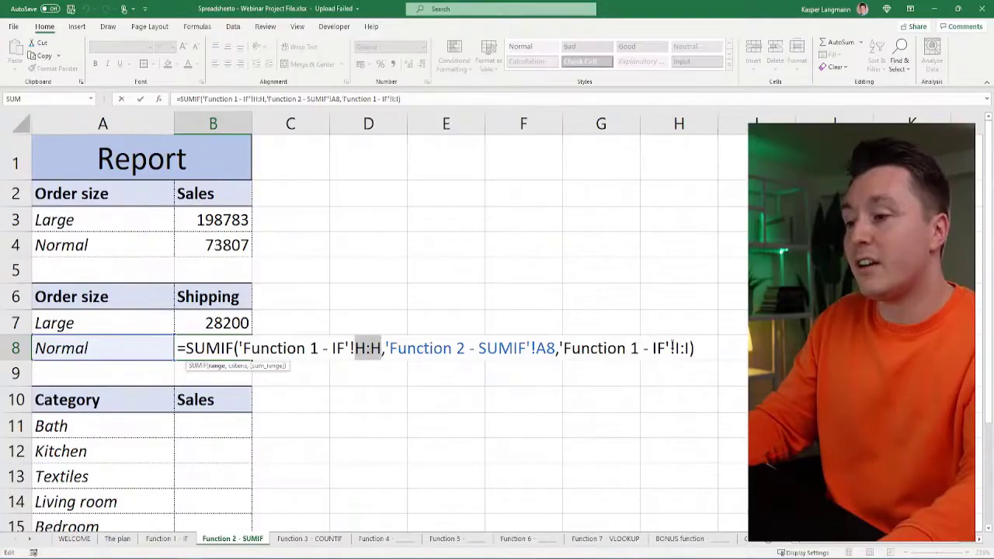
drag(671, 348, 687, 348)
key(ctrl+Return)
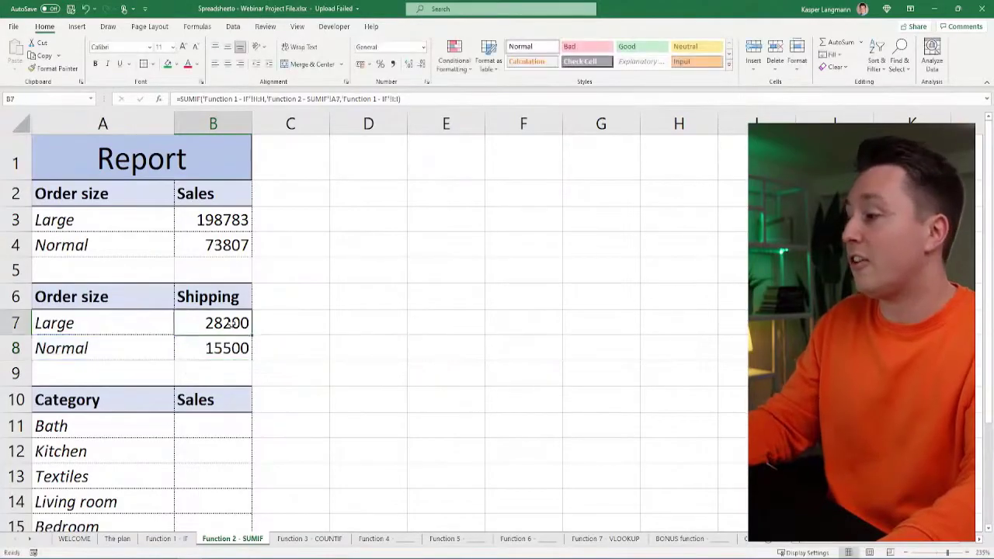
Step: Copy the Normal shipping formula from B8 to the Sales cell for the Bath category, B11
scroll(242, 326, down, 1)
scroll(231, 290, up, 1)
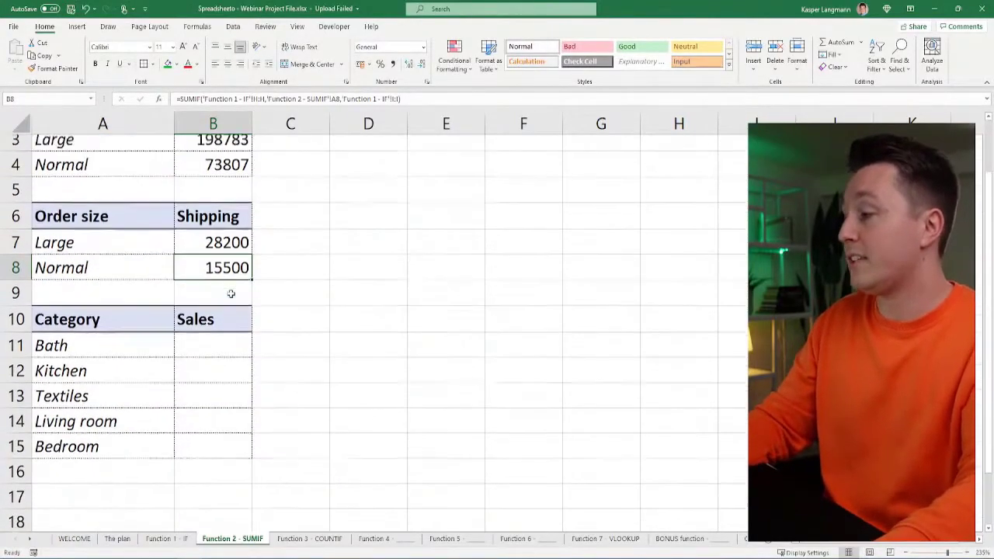
scroll(295, 275, down, 1)
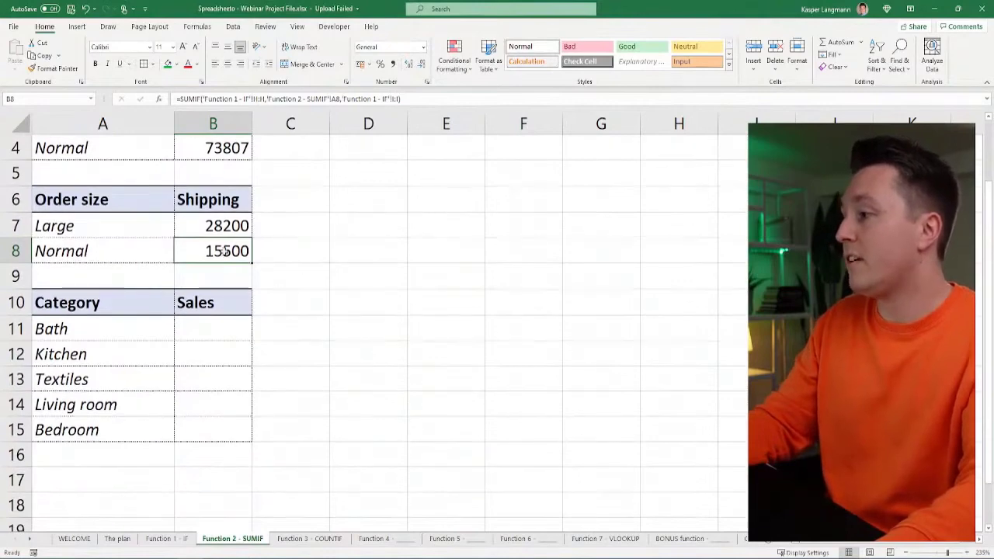
key(ctrl+c)
click(220, 330)
key(ctrl+v)
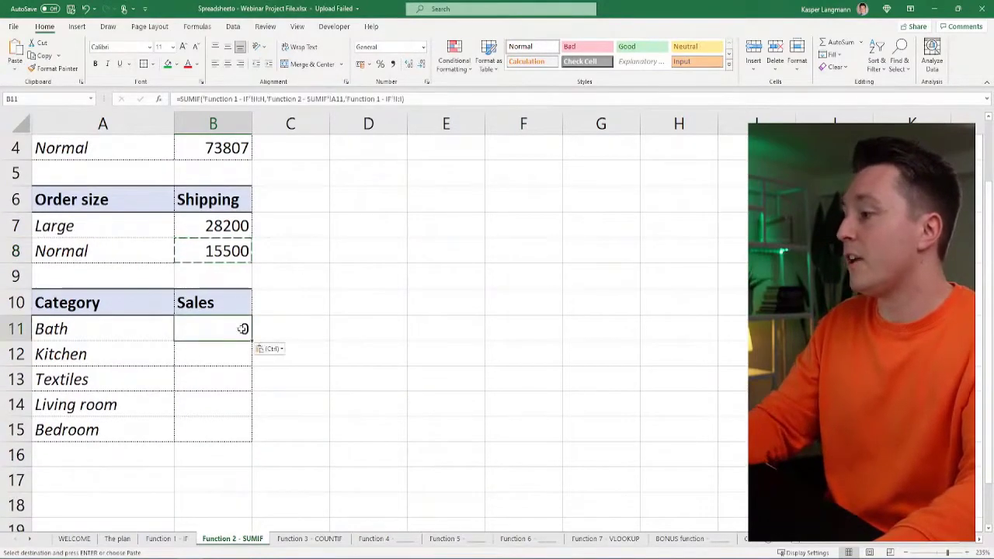
Step: Replace the range argument of the B11 formula with the ItemCategory column, D:D, on the Function 1 - IF sheet
key(F2)
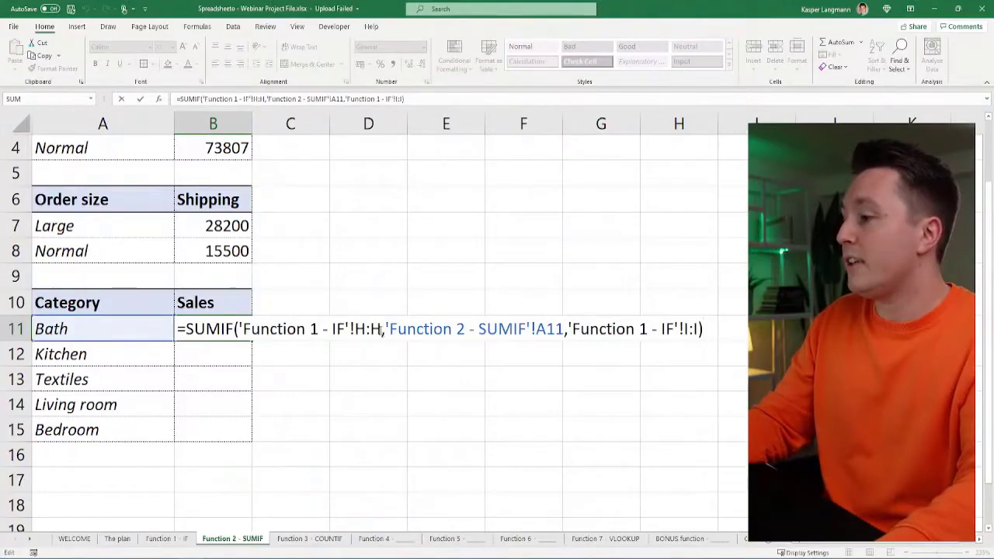
drag(381, 329, 238, 329)
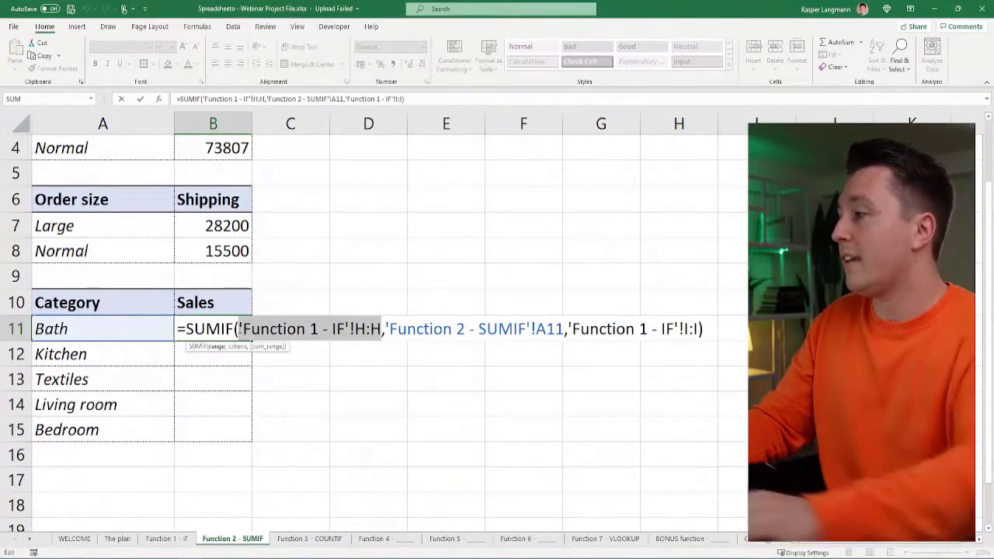
key(BackSpace)
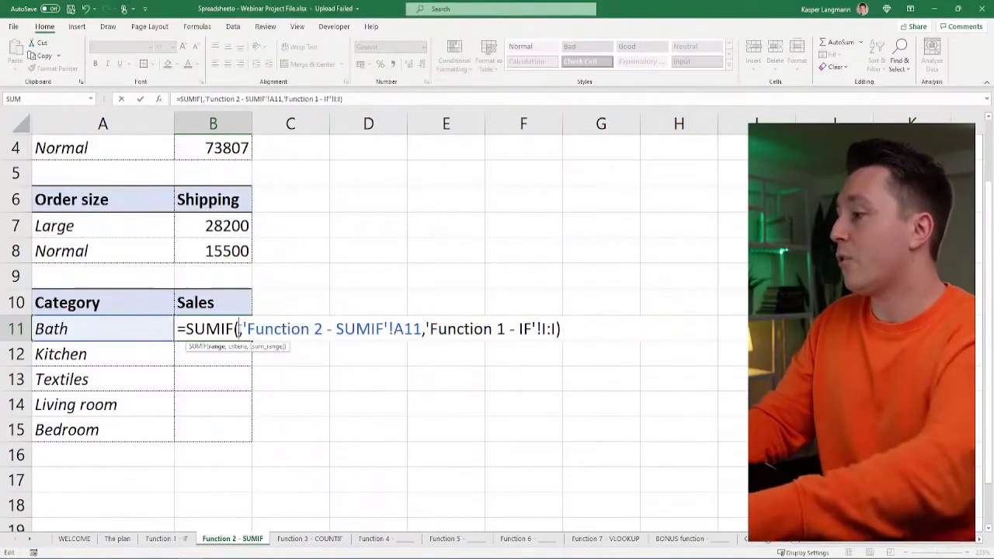
click(164, 539)
click(303, 122)
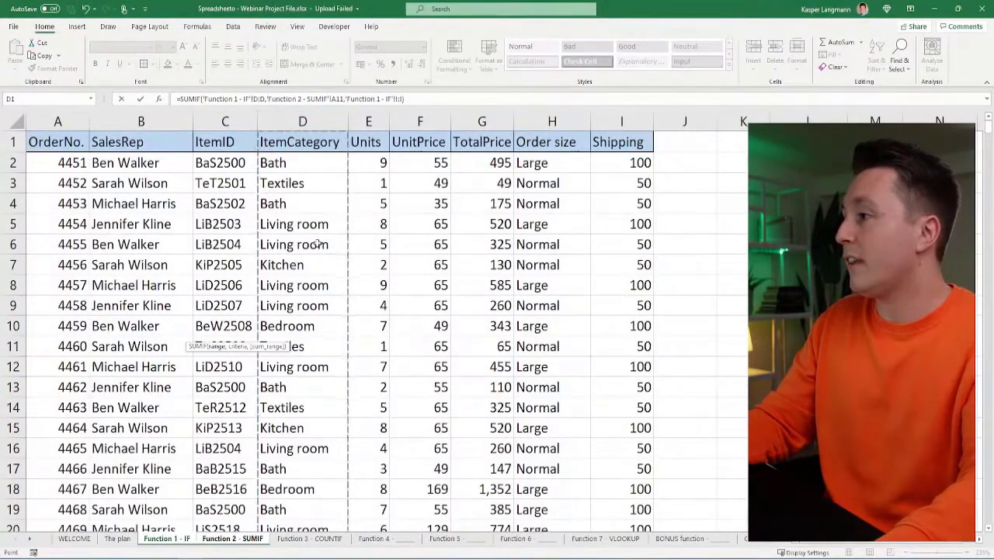
key(Return)
key(Up)
Step: Replace the sum range argument of the B11 formula with the TotalPrice column, G:G, on the Function 1 - IF sheet
key(F2)
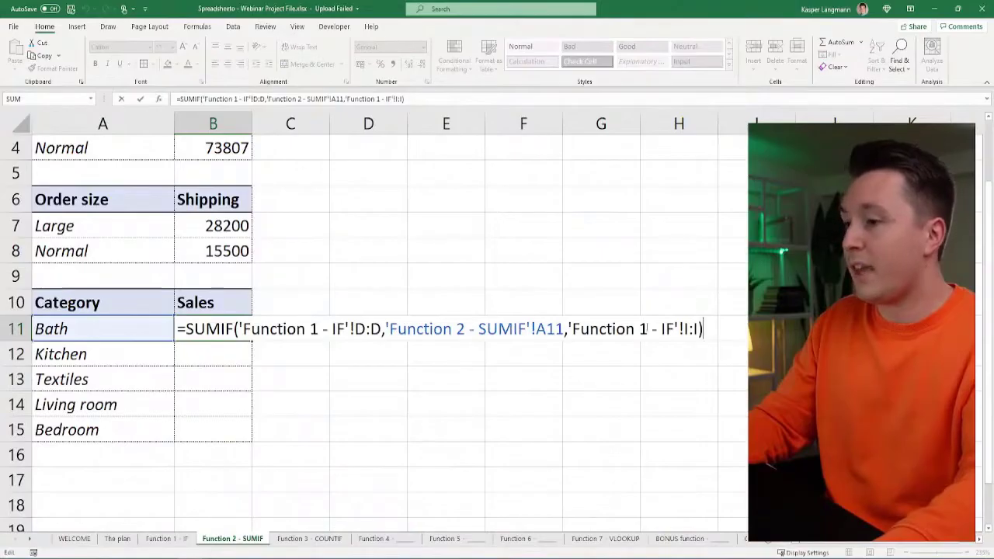
drag(703, 329, 568, 329)
key(BackSpace)
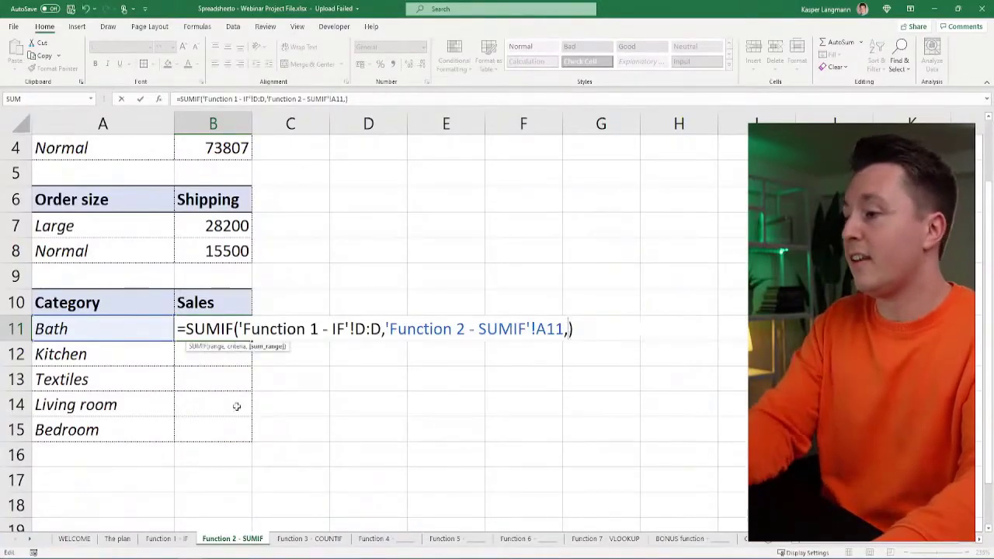
click(166, 538)
click(481, 122)
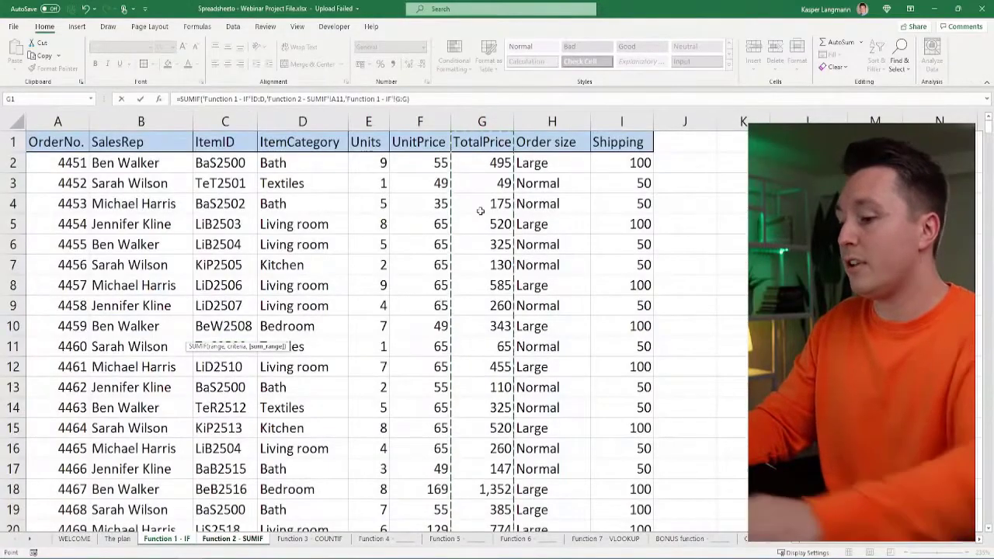
key(Return)
key(Up)
Step: Copy the Bath sales formula from B11 to the Kitchen, Textiles, Living room and Bedroom cells, B12:B15
key(ctrl+c)
key(Down)
key(shift+Down)
key(shift+Down)
key(shift+Down)
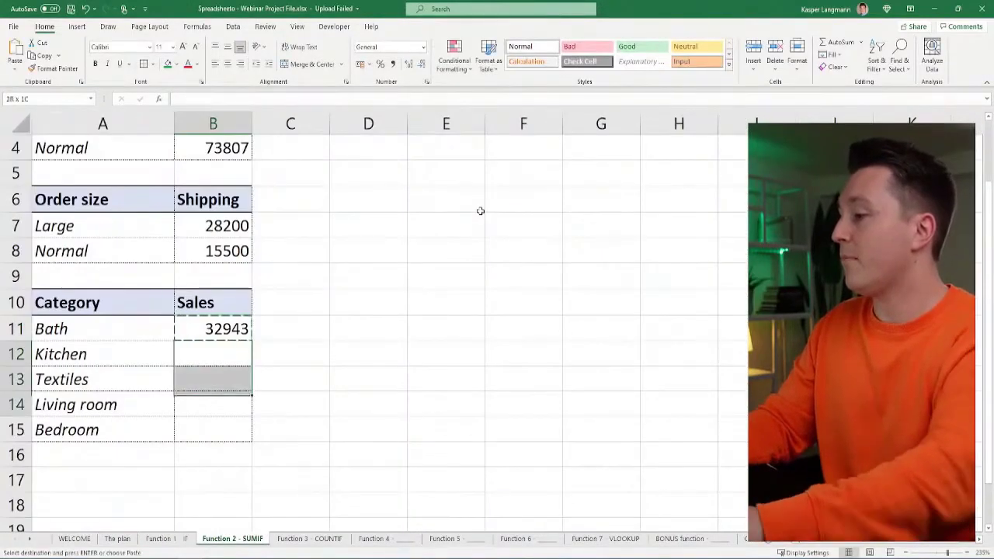
key(ctrl+v)
key(Escape)
key(Right)
key(Left)
key(Up)
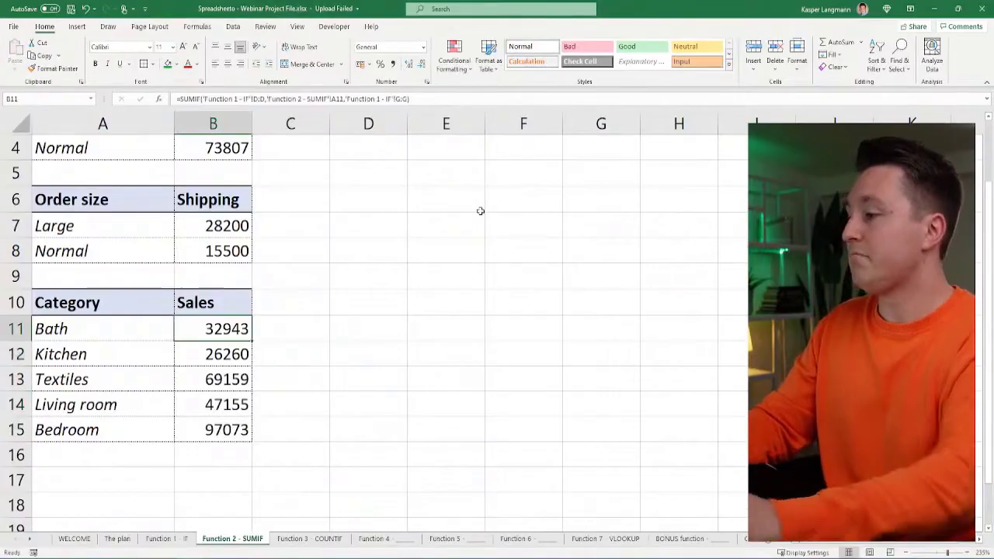
scroll(313, 269, up, 1)
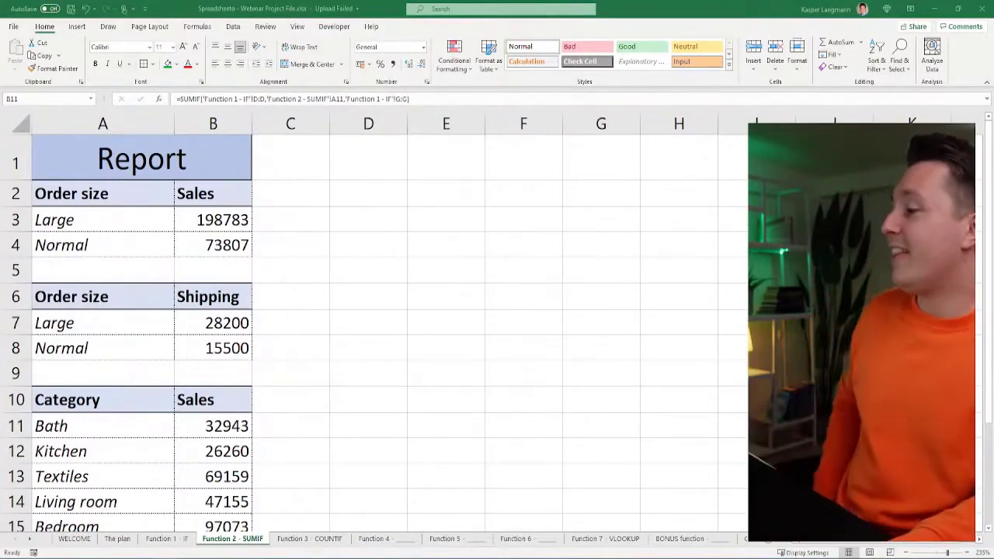
Step: Start a COUNTIF formula in the # of orders cell for Large, B3, on the Function 3 - COUNTIF sheet
click(316, 268)
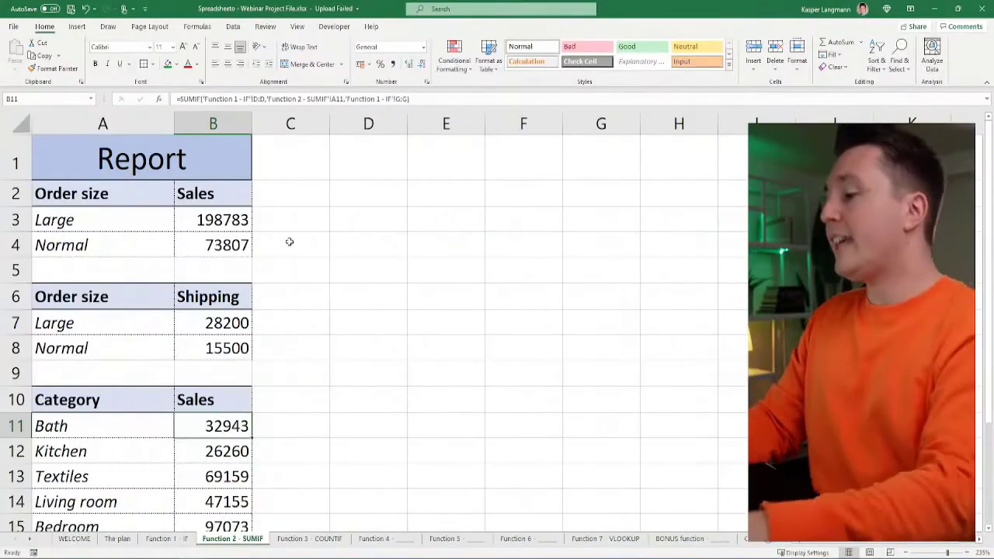
click(309, 538)
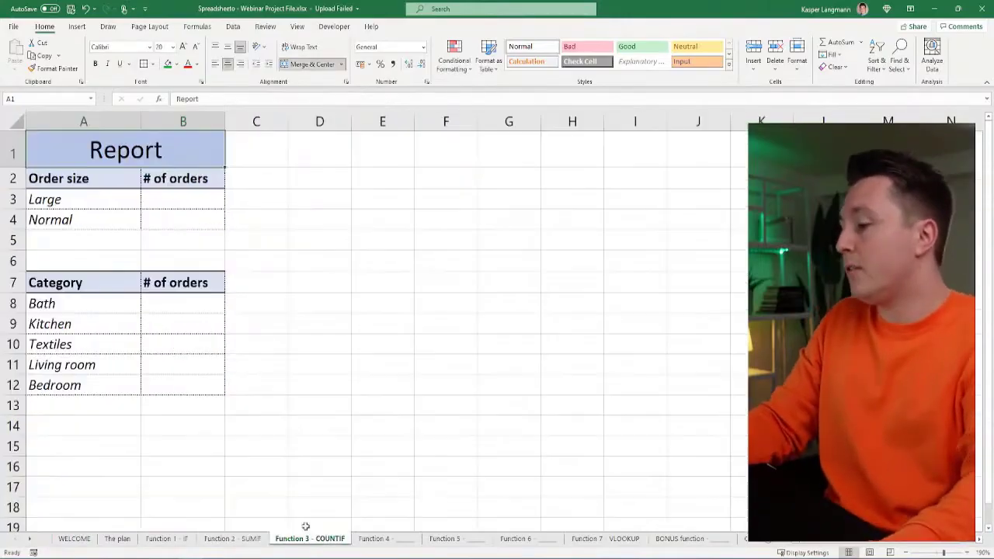
click(187, 200)
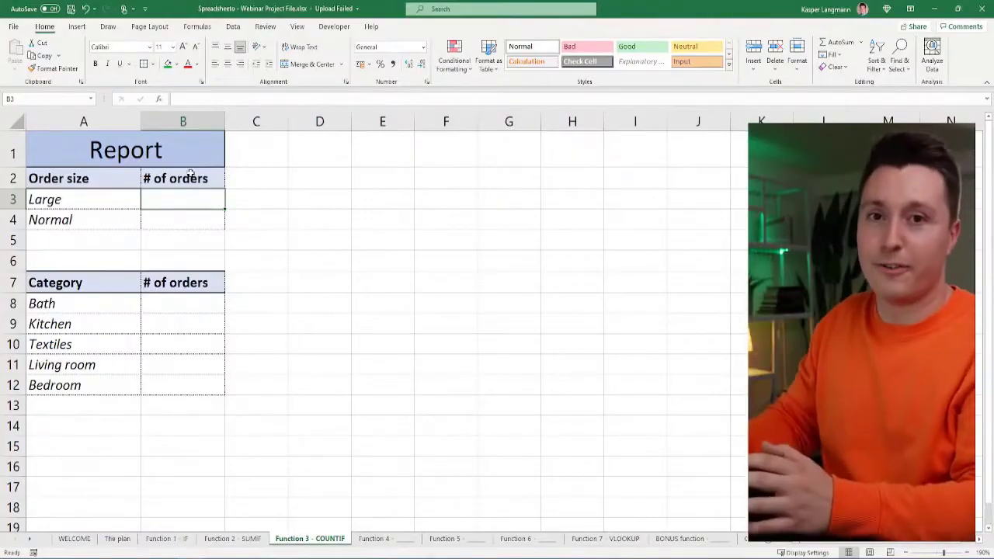
text(=)
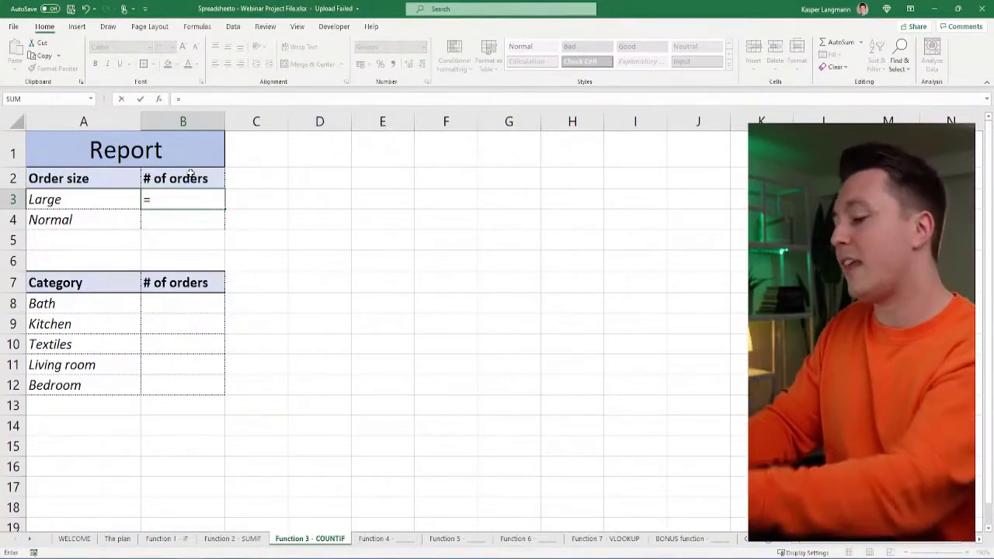
text(COUNIF()
key(BackSpace)
key(BackSpace)
key(BackSpace)
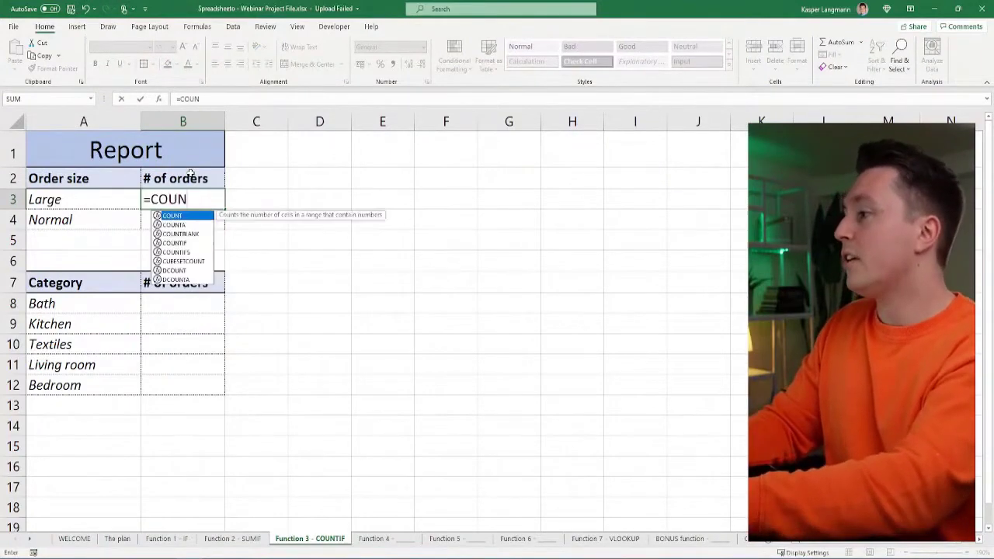
text(TIF()
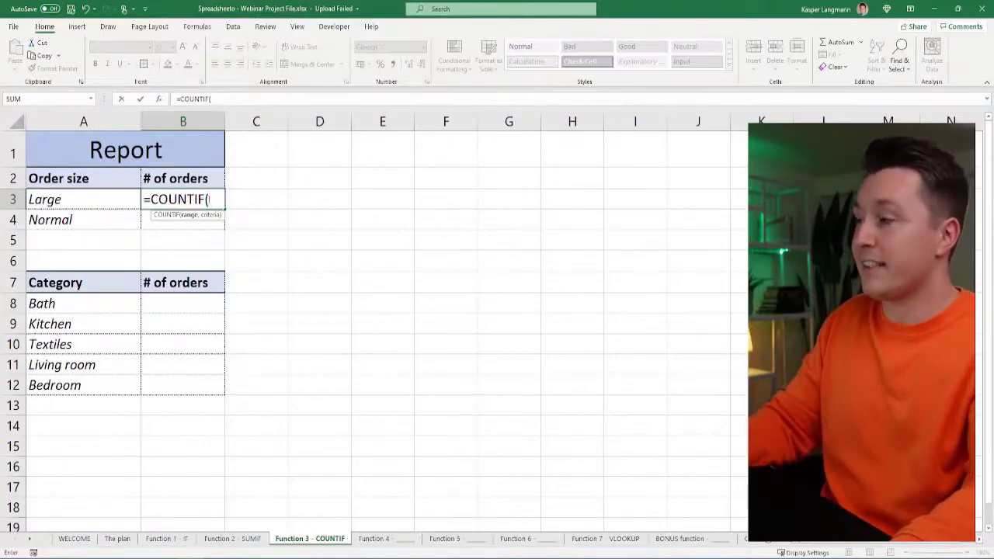
Step: Set the range argument of the B3 formula to the Order size column, H:H, on the Function 1 - IF sheet
click(167, 538)
click(569, 122)
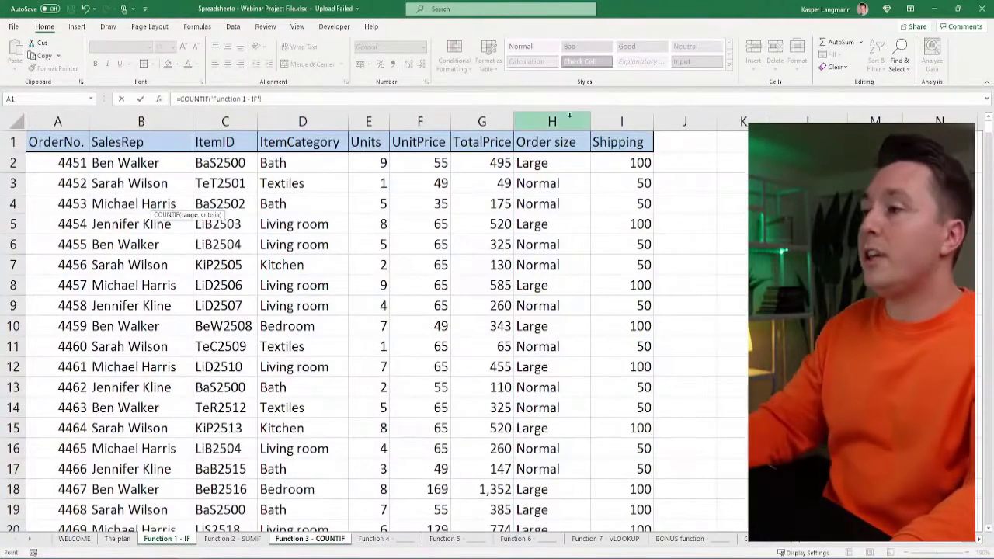
text(,)
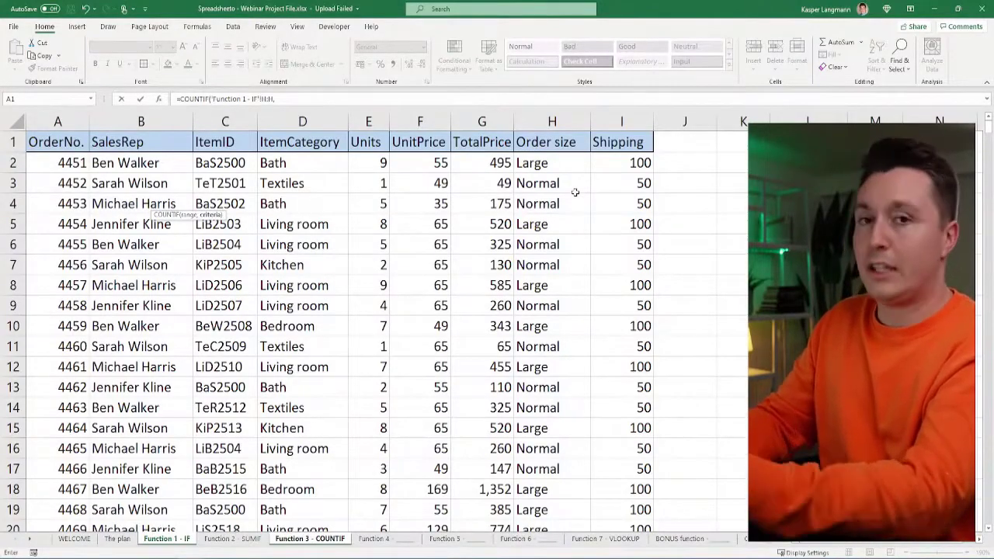
text(")
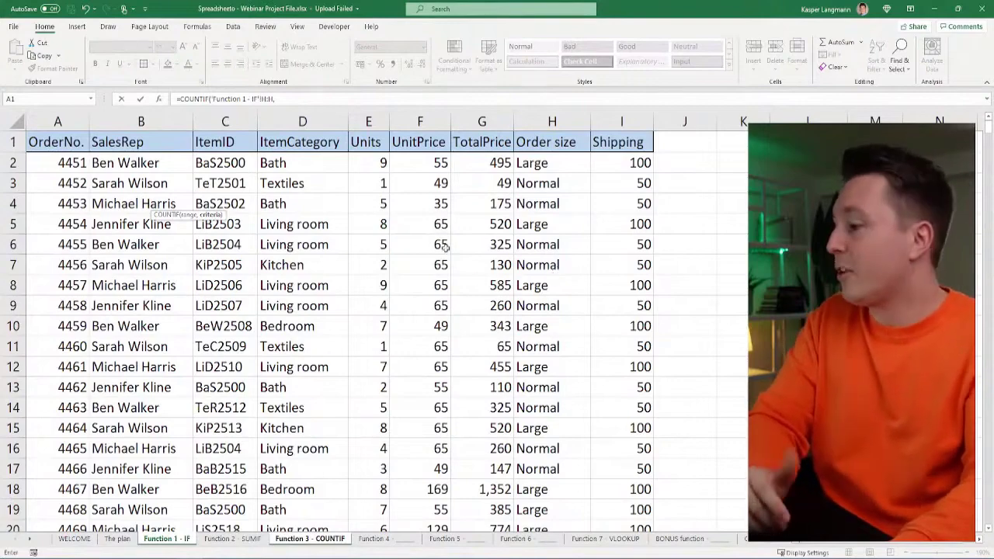
Step: Complete the B3 formula with the Large label cell, A3, on the Function 3 - COUNTIF sheet as the criteria
click(327, 539)
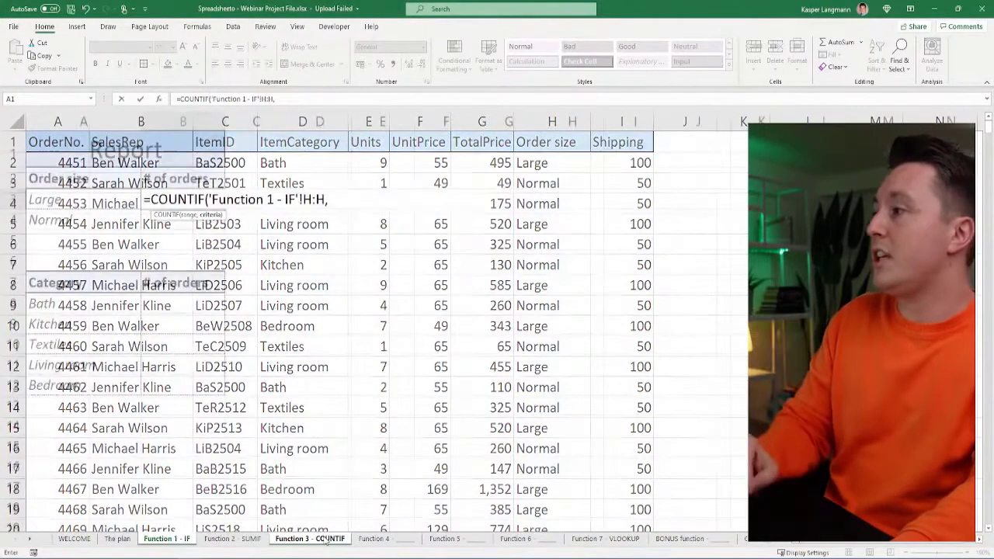
click(69, 200)
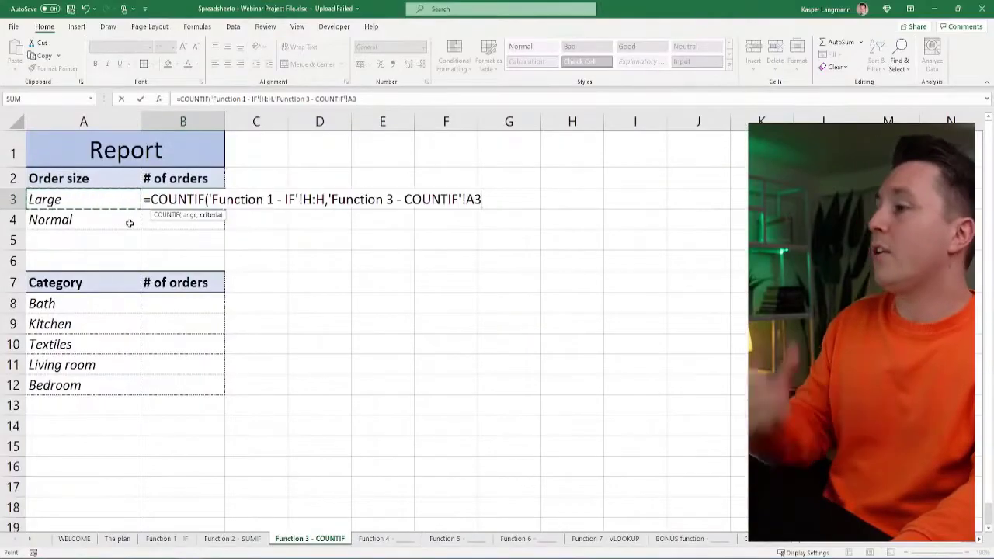
text())
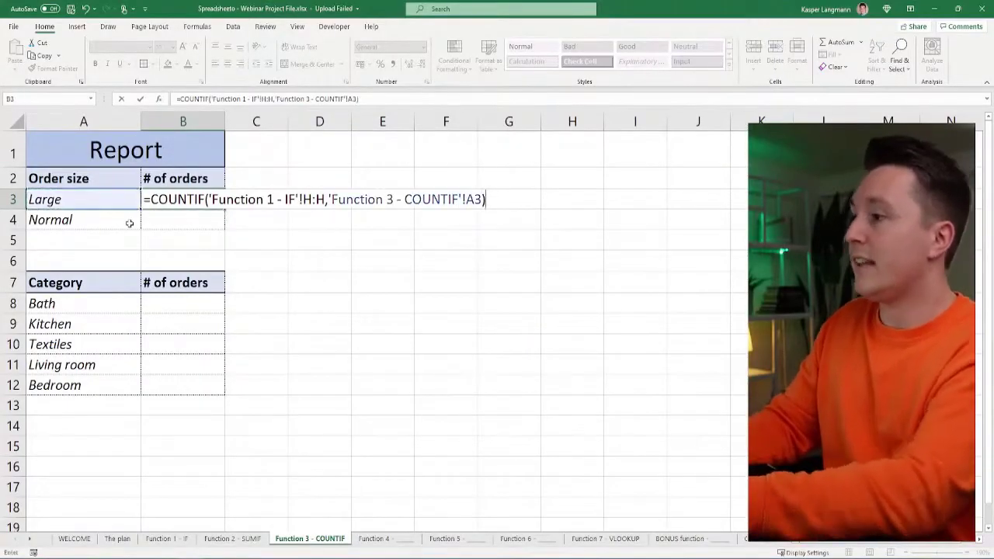
key(ctrl+Return)
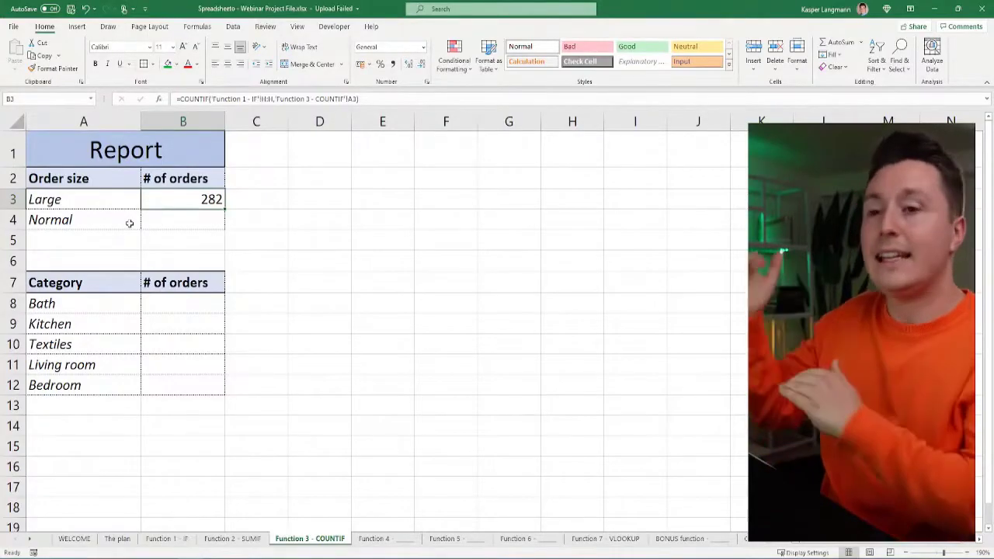
Step: Try filling the Large order count formula down from B3 into the Normal cell, B4, and undo the fill
click(187, 540)
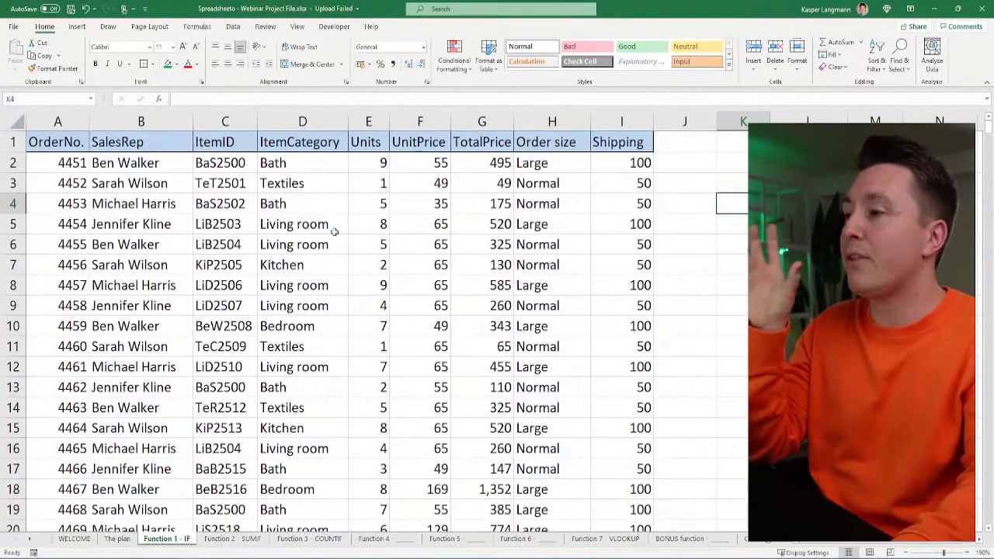
click(318, 540)
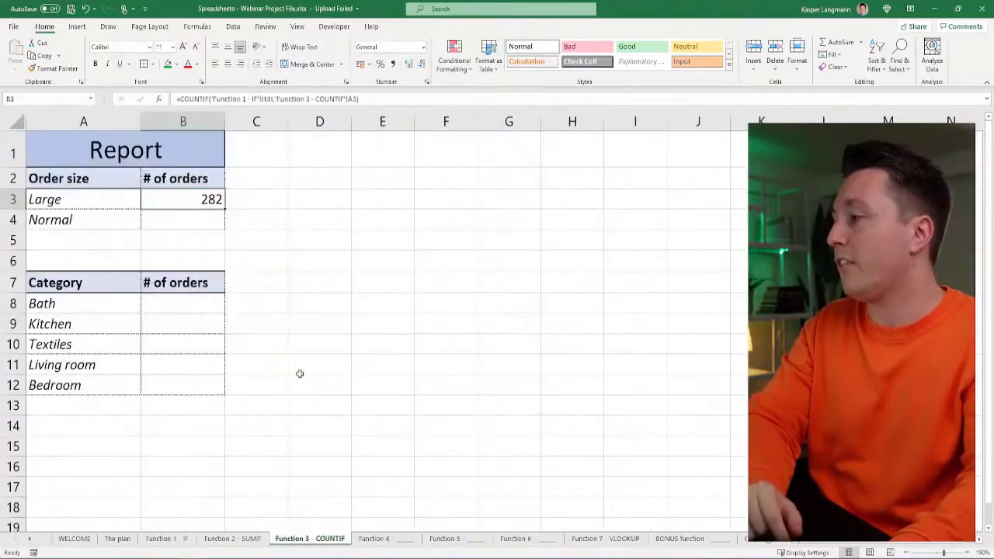
click(200, 222)
click(205, 201)
click(205, 217)
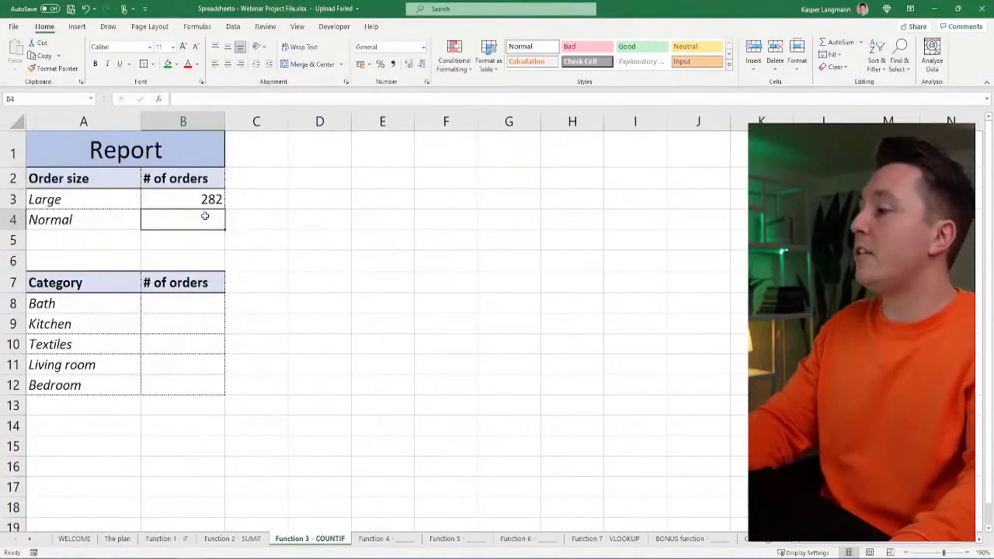
key(ctrl+d)
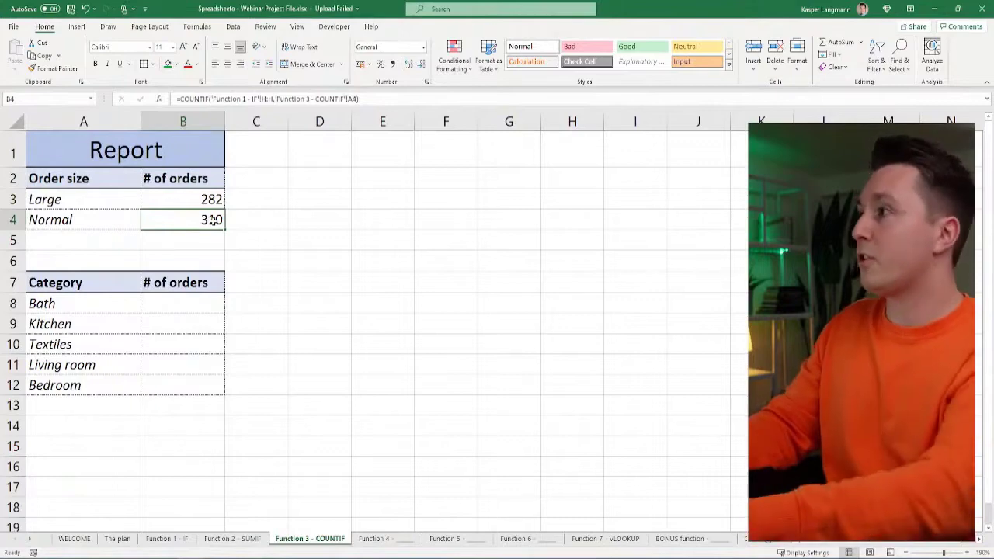
key(ctrl+z)
click(213, 221)
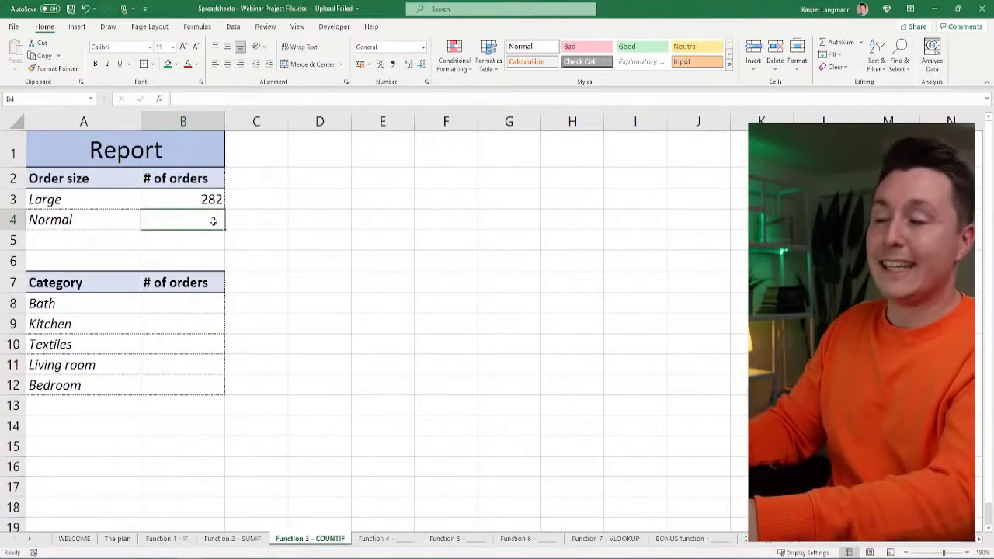
Step: Fill the B3 formula down into B4 once more and clear the contents of B4
key(Up)
key(Down)
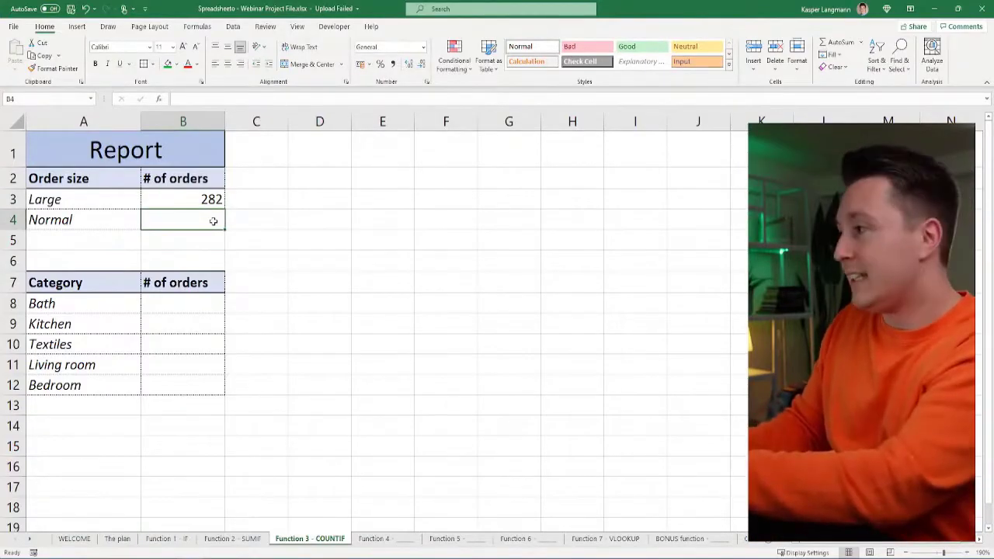
key(ctrl+d)
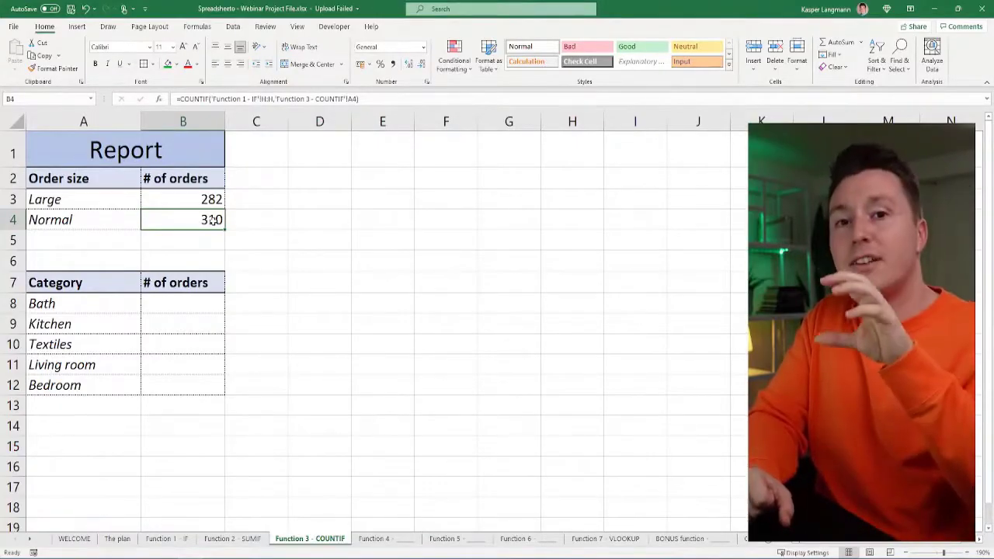
key(Delete)
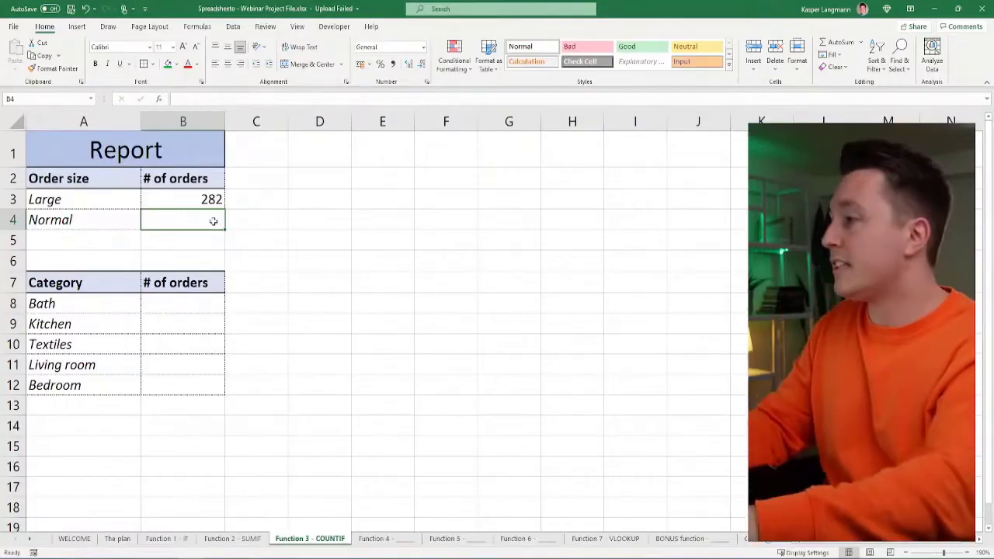
Step: Copy the Large order count formula from B3 and paste it into the Normal cell, B4
key(Up)
right_click(211, 199)
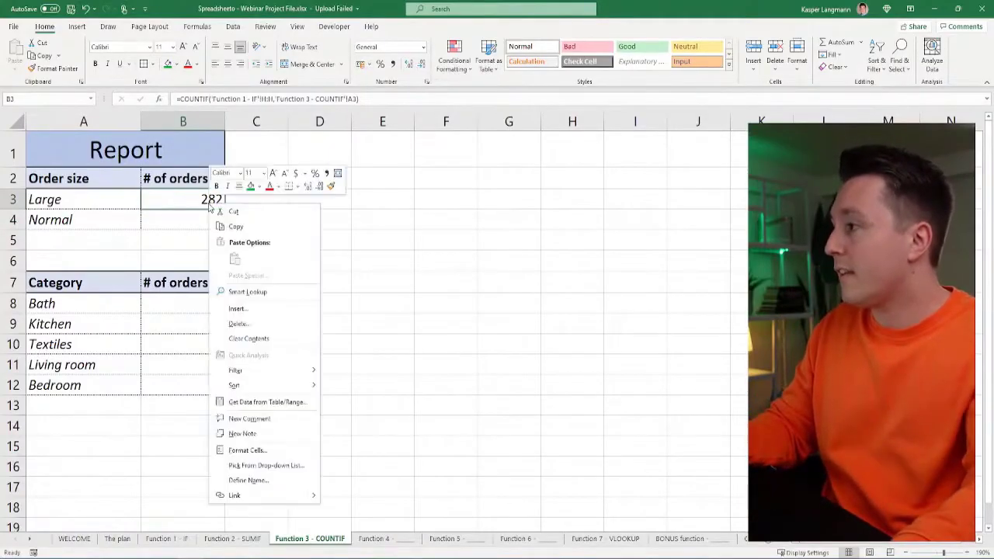
click(227, 223)
click(209, 224)
right_click(188, 216)
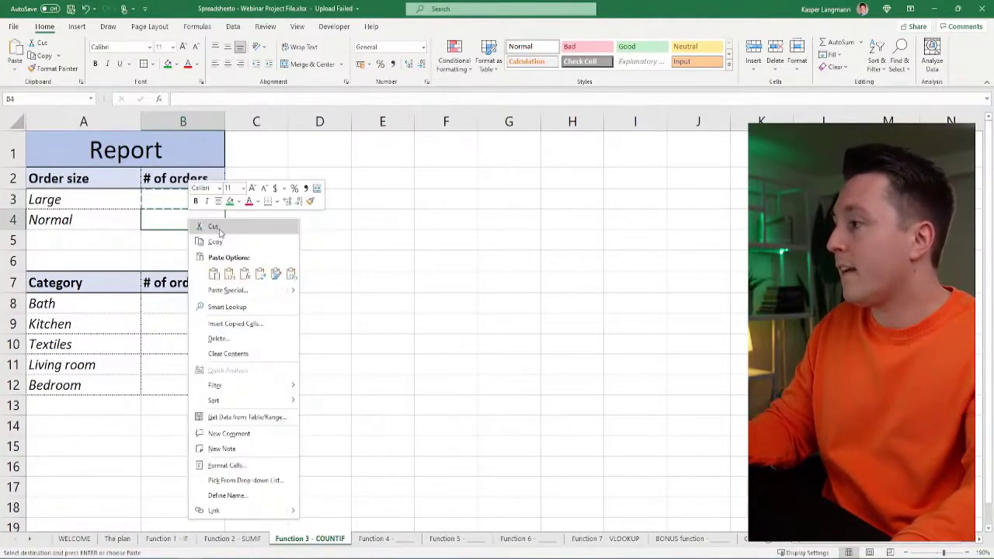
click(217, 274)
key(Escape)
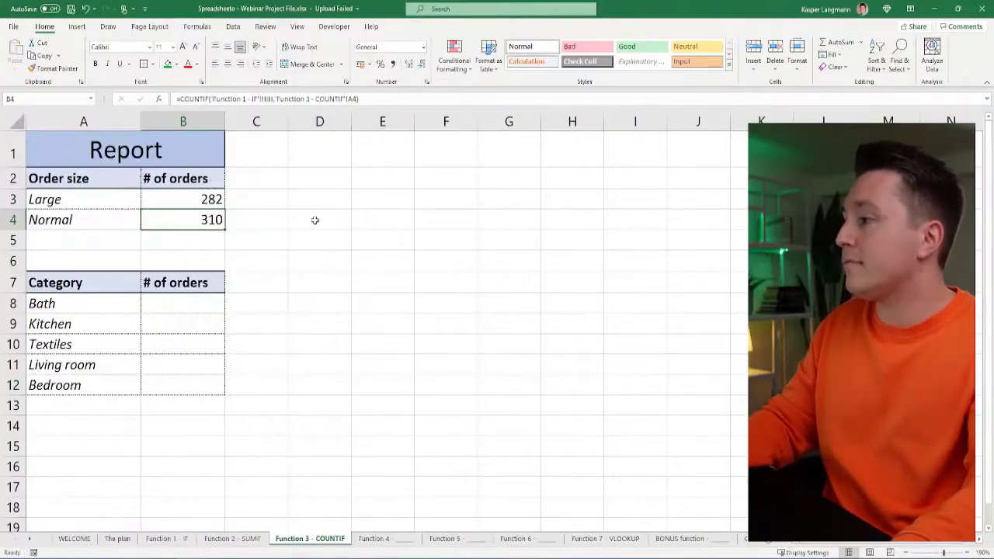
Step: Examine the range and criteria references in the Normal order count formula in B4
double_click(205, 220)
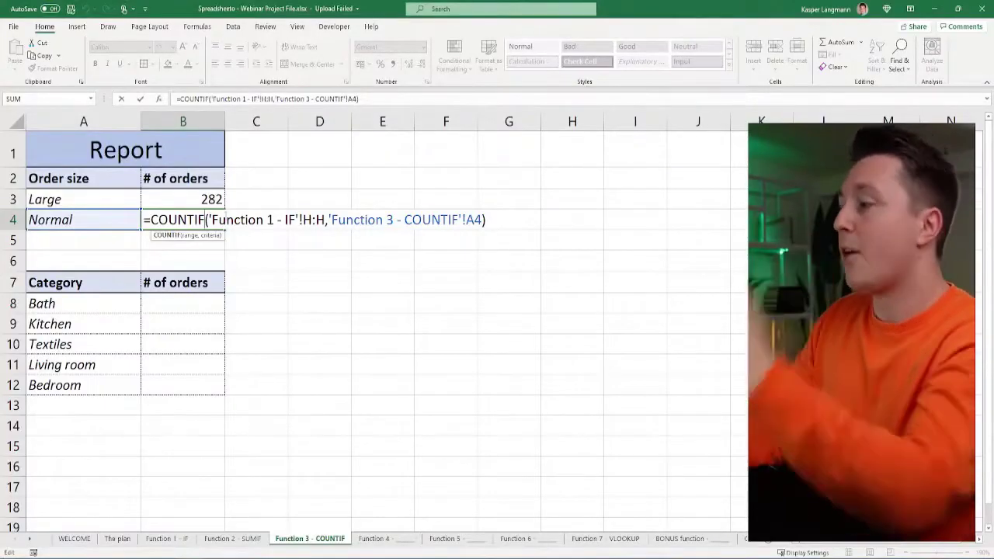
key(Return)
click(222, 219)
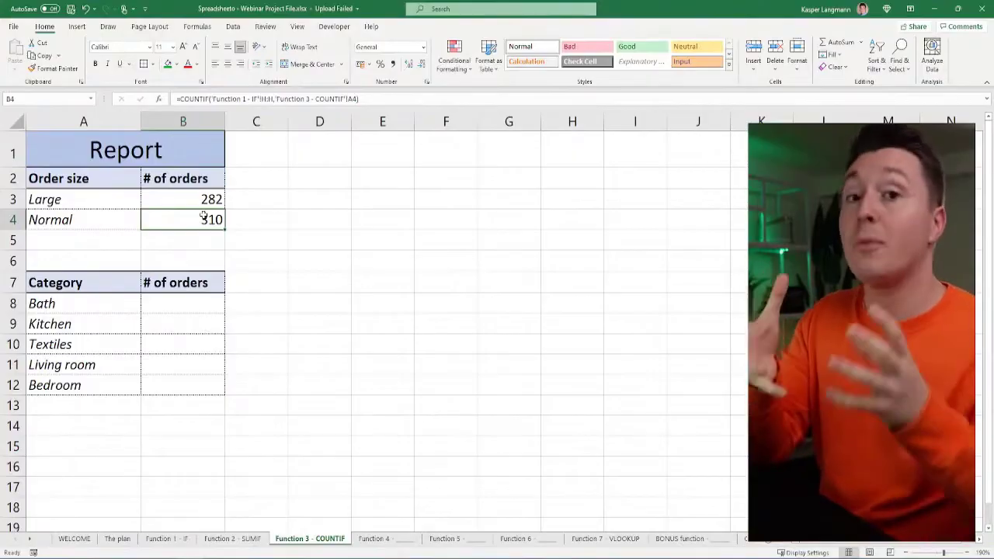
Step: Start a COUNTIF formula in the Bath cell, B8, with the ItemCategory column, D:D, on the Function 1 - IF sheet as the range
click(176, 283)
click(182, 303)
text(=)
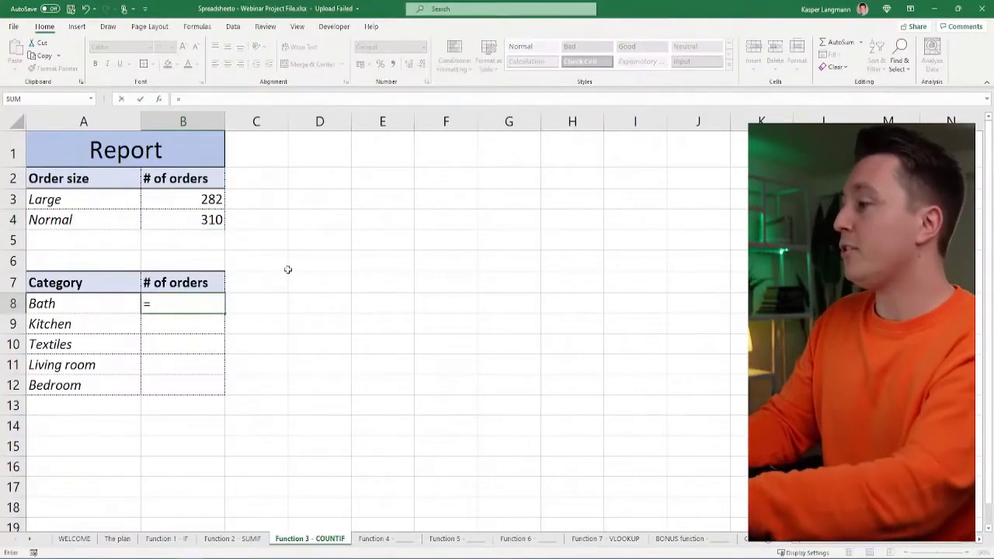
text(COUNTIF()
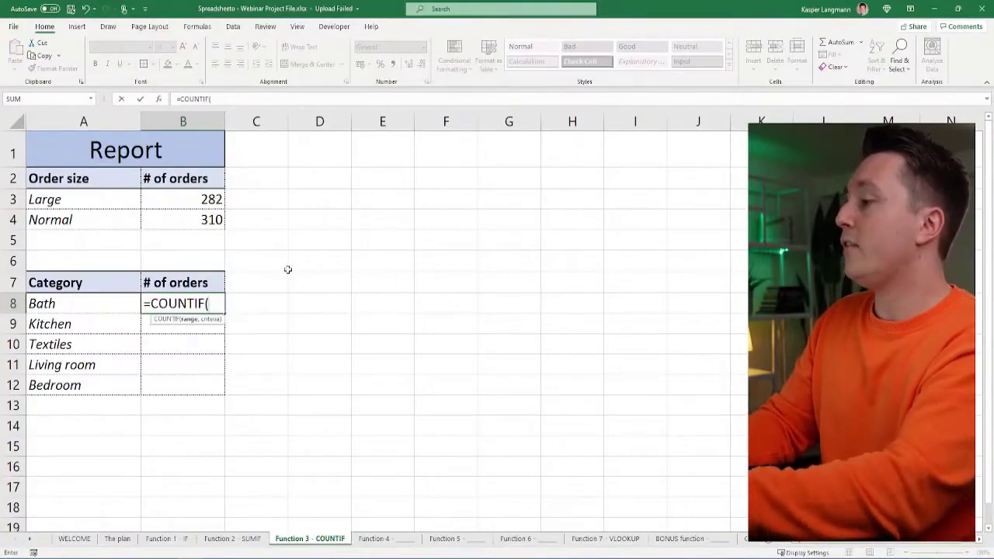
click(165, 538)
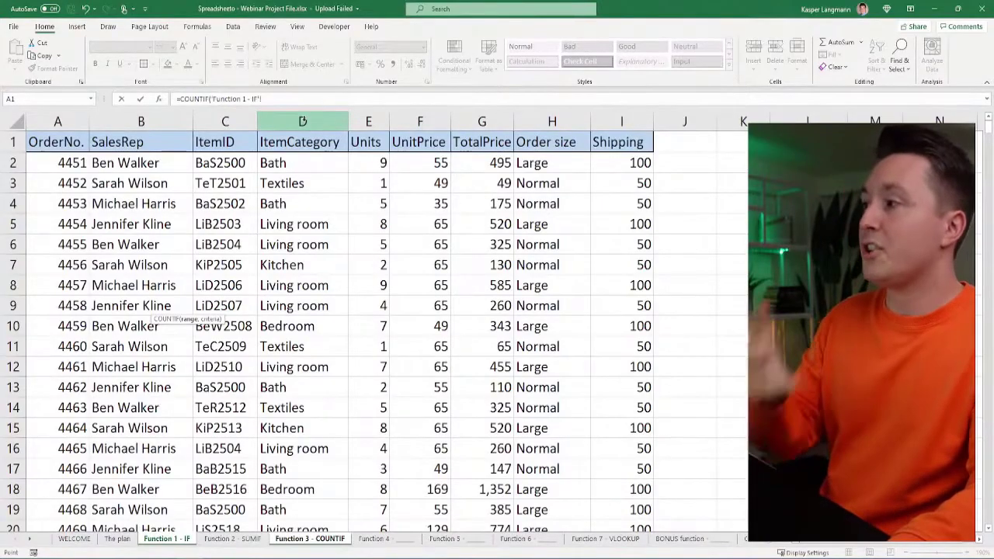
click(303, 121)
text(,D)
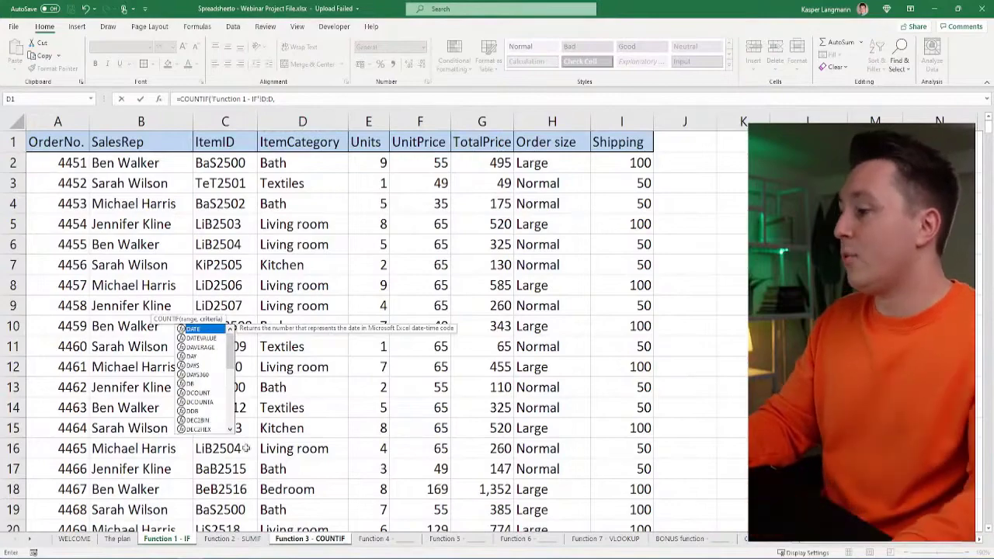
Step: Complete the B8 formula with the Bath label cell, A8, on the Function 3 - COUNTIF sheet as the criteria
click(304, 543)
click(87, 304)
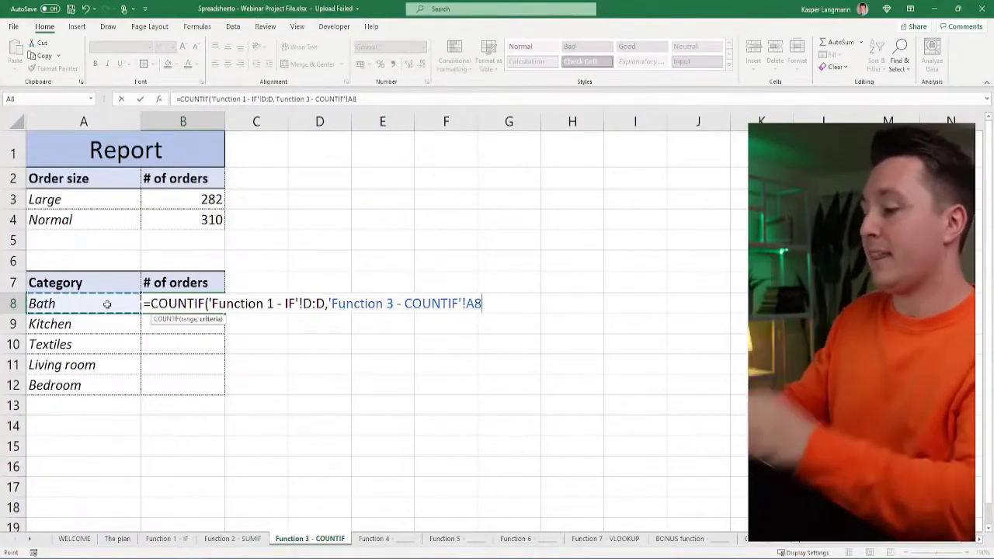
text())
key(ctrl+Return)
key(Return)
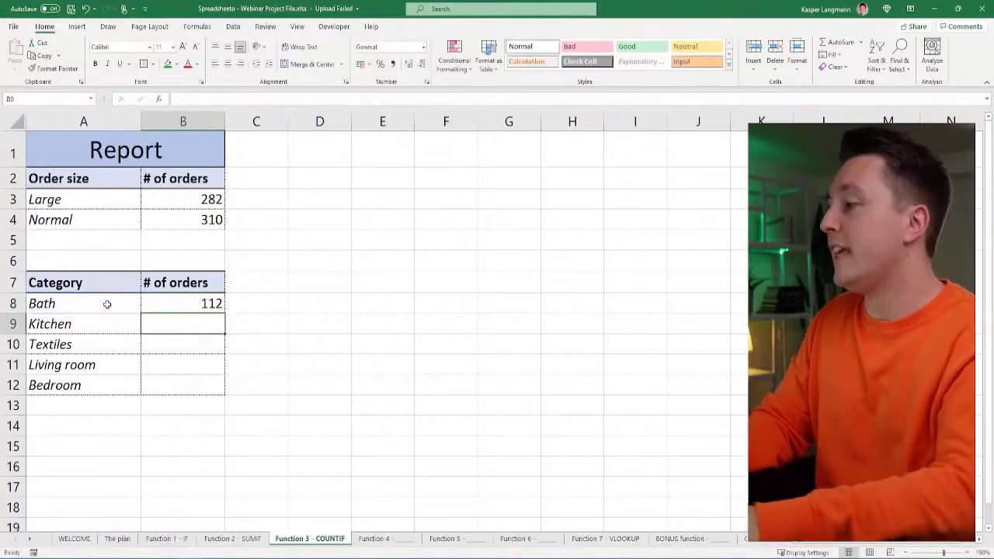
Step: Copy the Bath order count formula from B8 to the Kitchen, Textiles, Living room and Bedroom cells, B9:B12
click(212, 304)
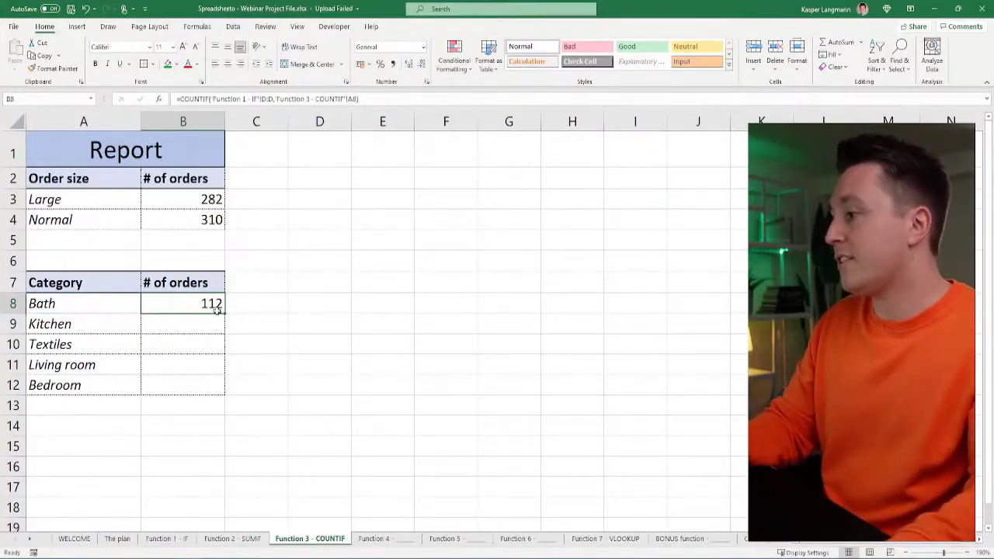
drag(223, 314, 218, 391)
click(201, 348)
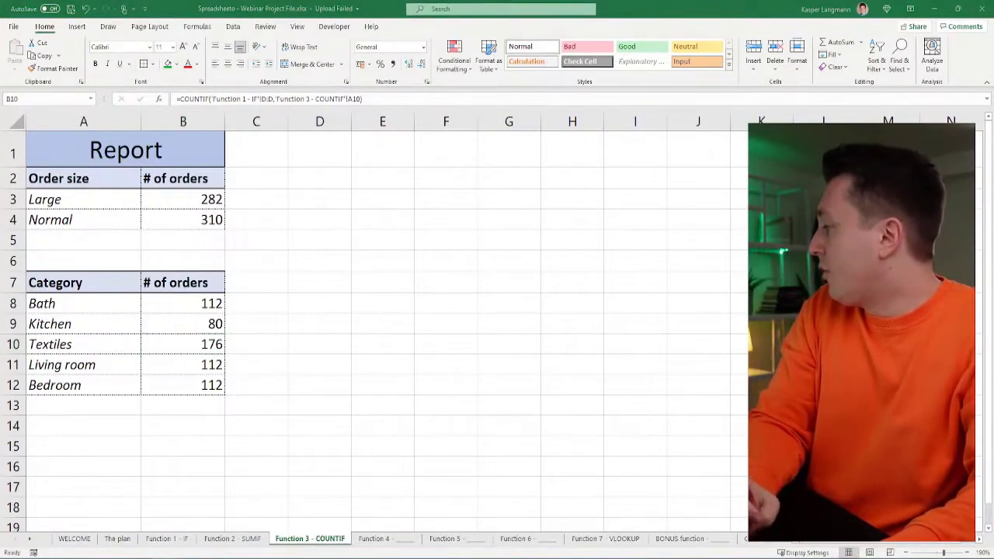
click(213, 322)
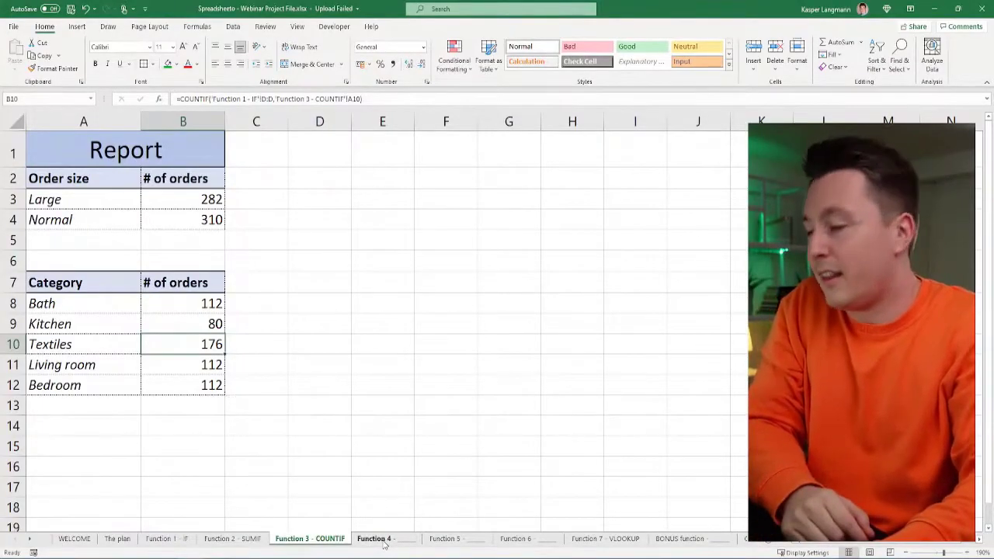
Step: Open the Function 4 sheet and select the first Full name cell, C2
click(384, 545)
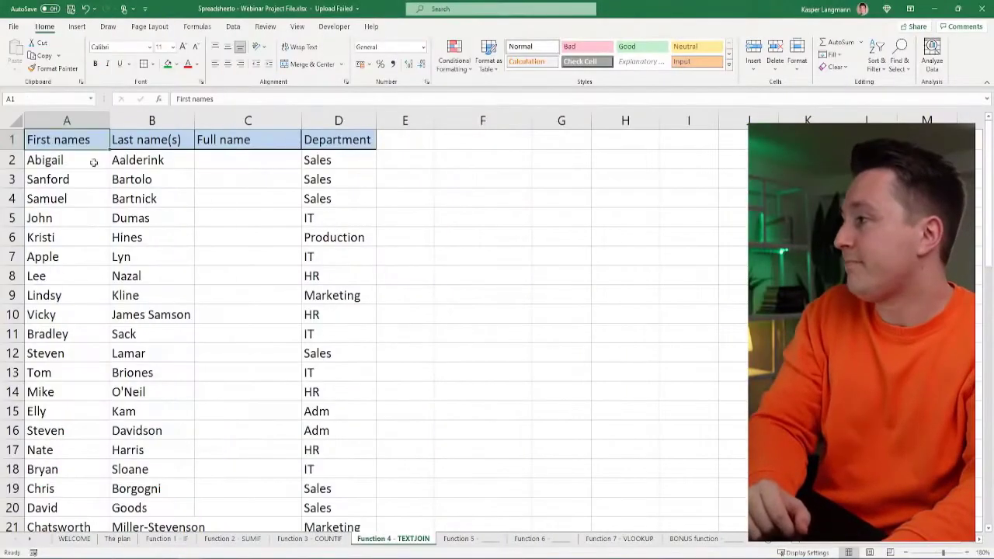
click(93, 161)
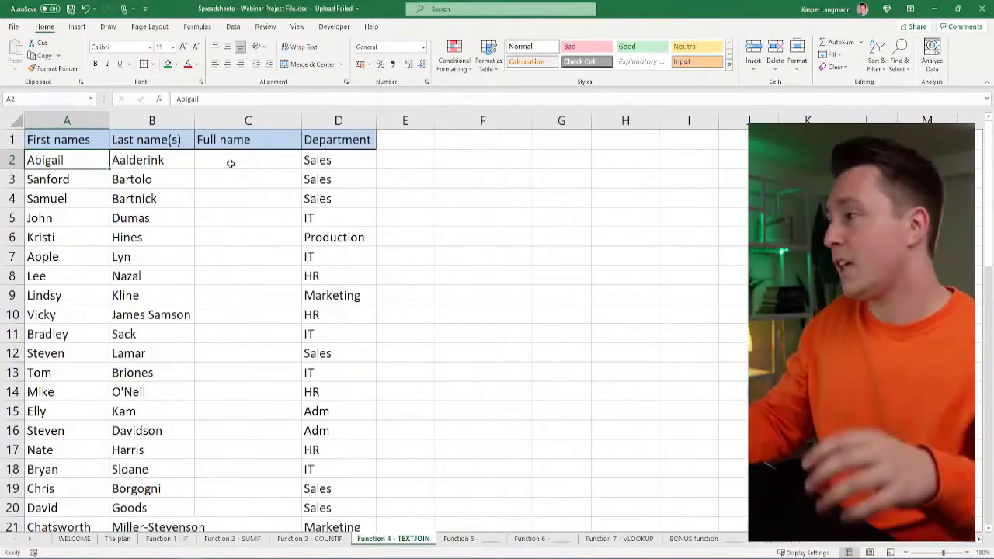
click(230, 163)
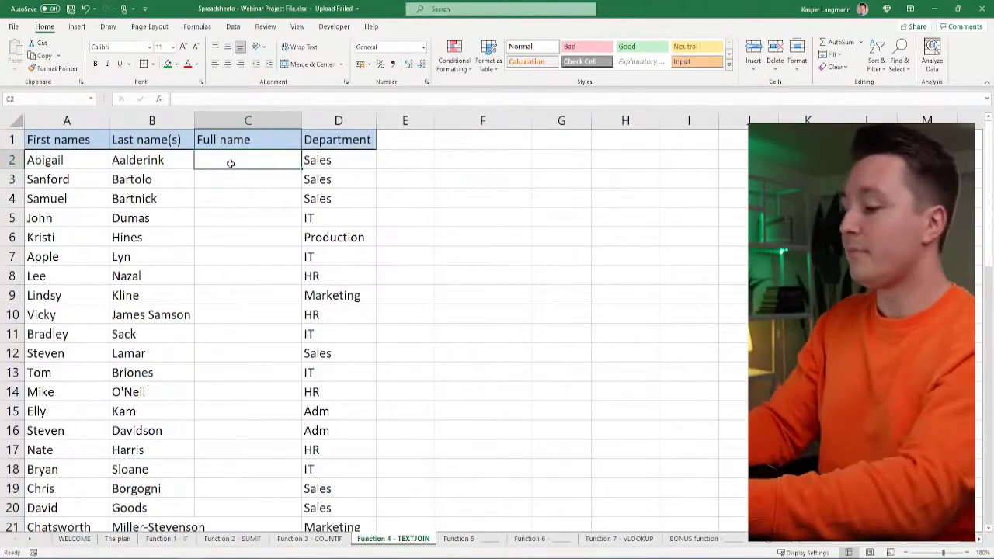
text(=)
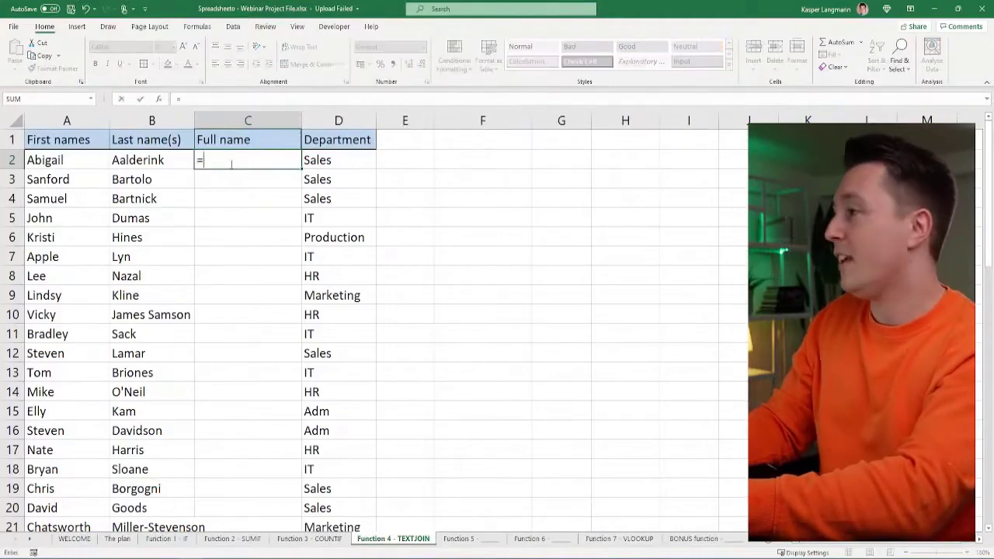
text(&)
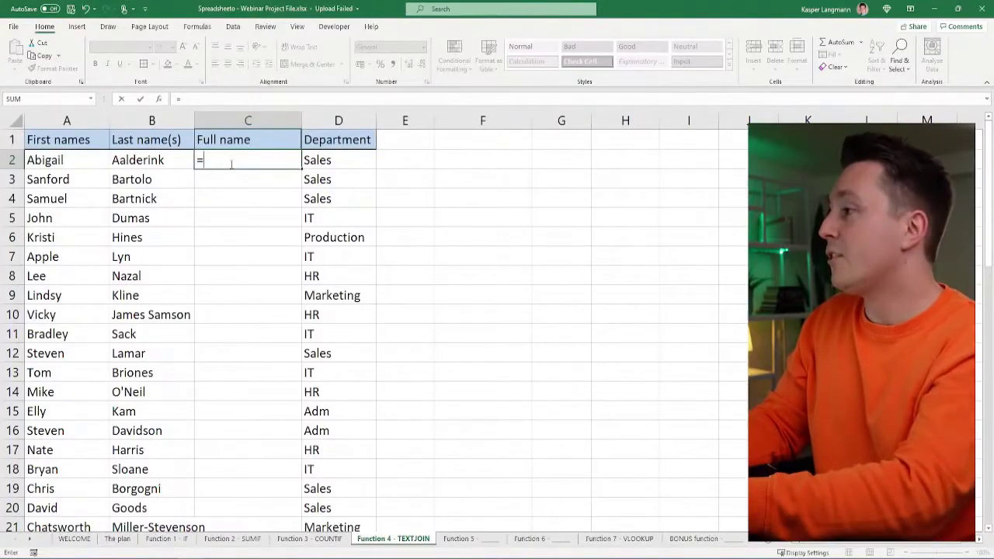
text(TEXTJOIN)
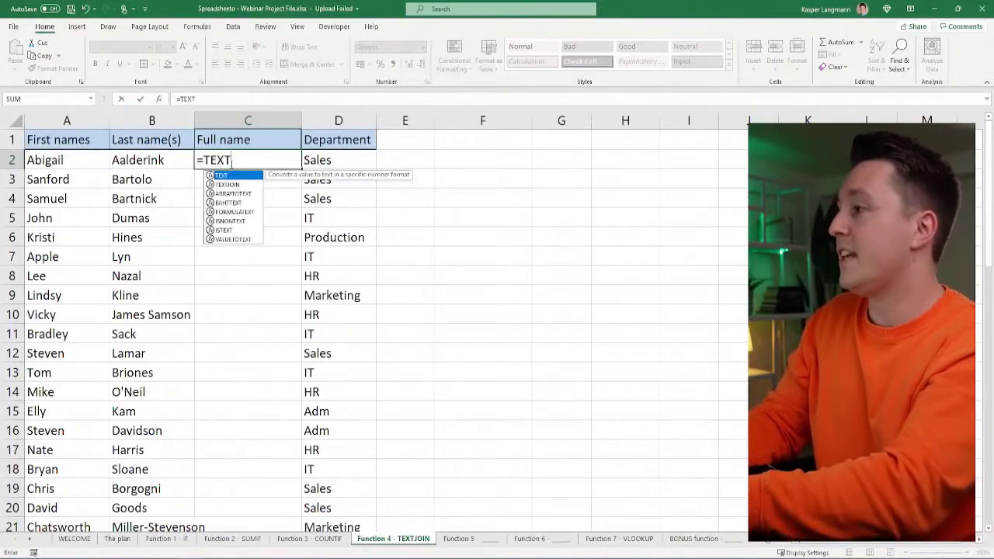
key(Escape)
key(Escape)
Step: Start a TEXTJOIN formula in C2 with a space (" ") as the delimiter and TRUE to ignore empty cells
ctrl+scroll(257, 171, up, 3)
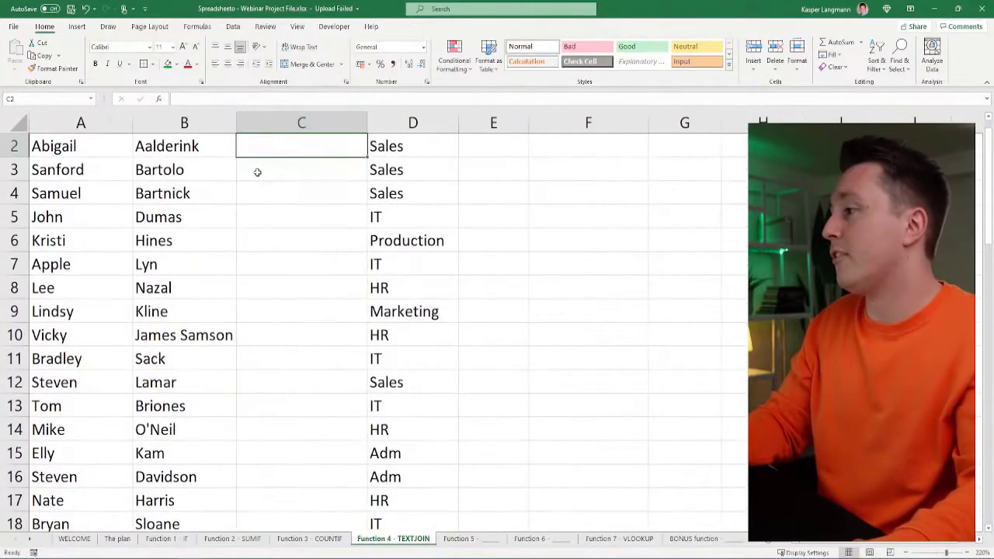
scroll(327, 190, up, 1)
text(=TEXTJOIN(" ",)
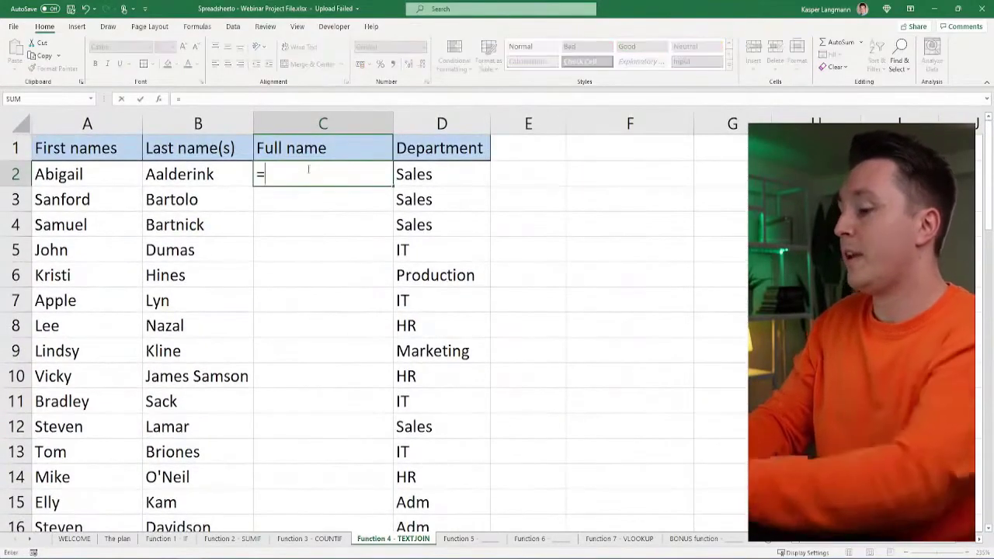
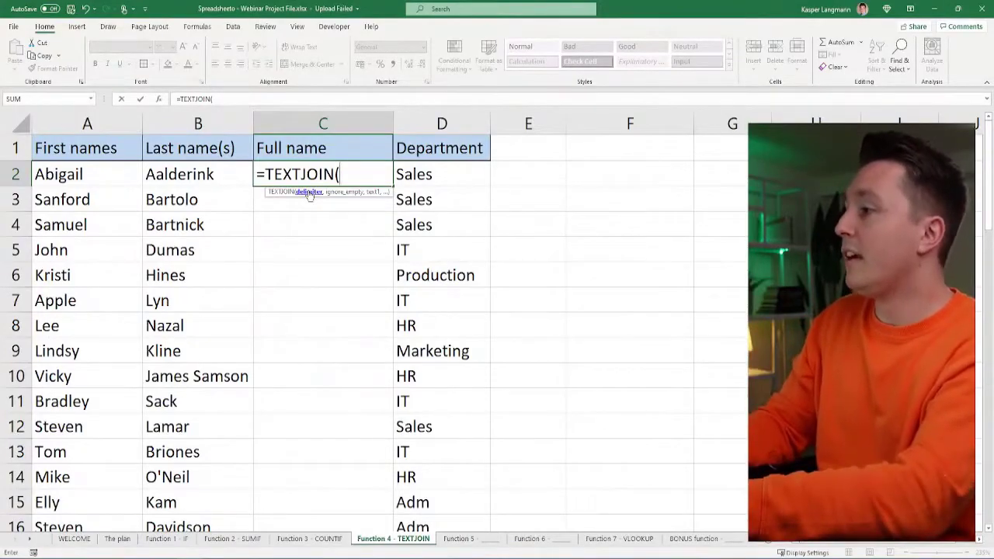
text(")
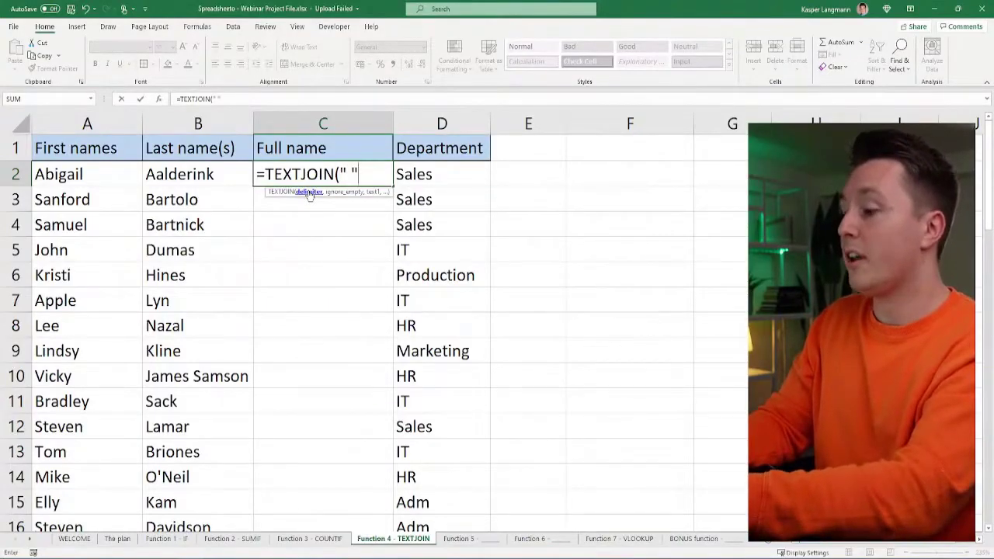
text(,)
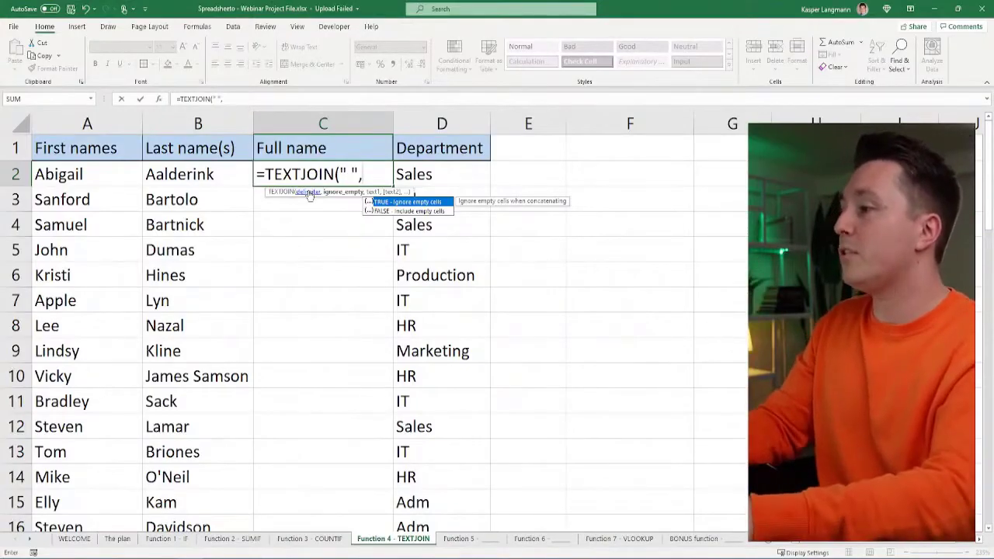
key(Tab)
text(,)
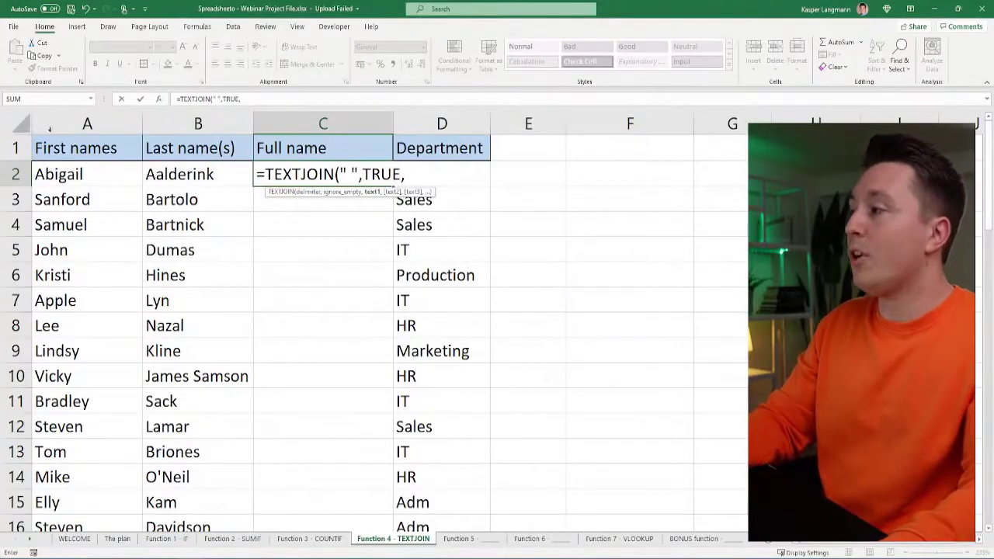
Step: Try A2 and B2 as separate text arguments in the C2 formula, and remove both references again
click(77, 175)
text(,)
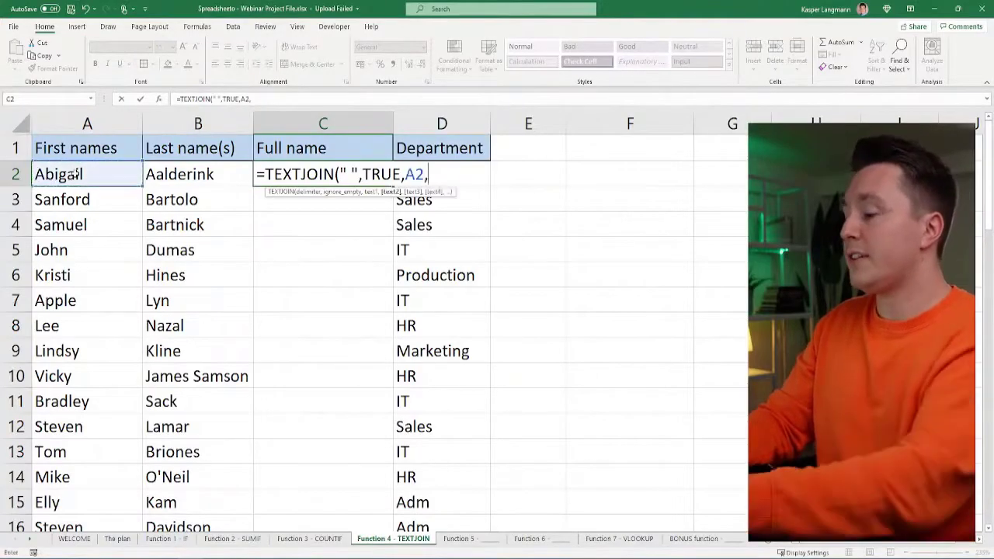
click(167, 173)
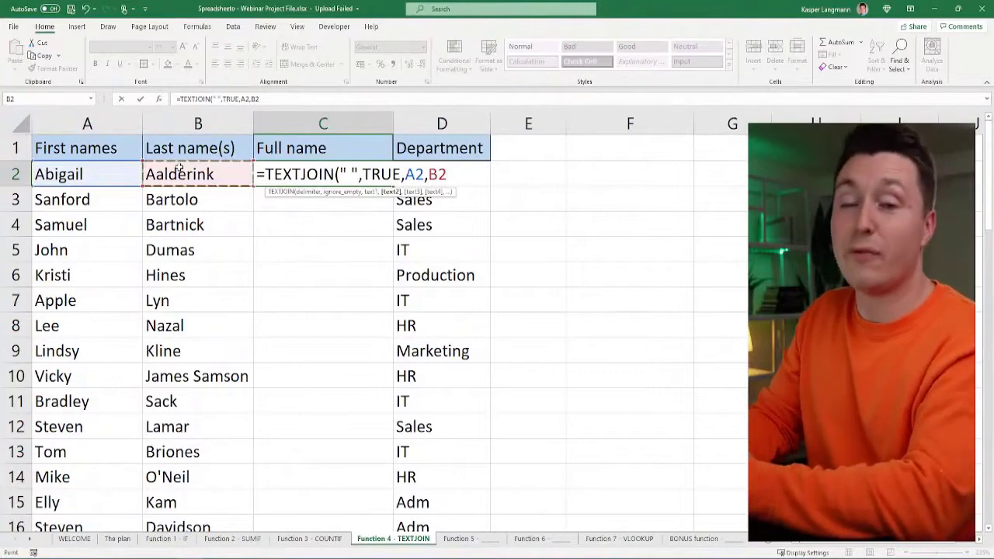
key(BackSpace)
key(BackSpace)
key(BackSpace)
key(BackSpace)
key(BackSpace)
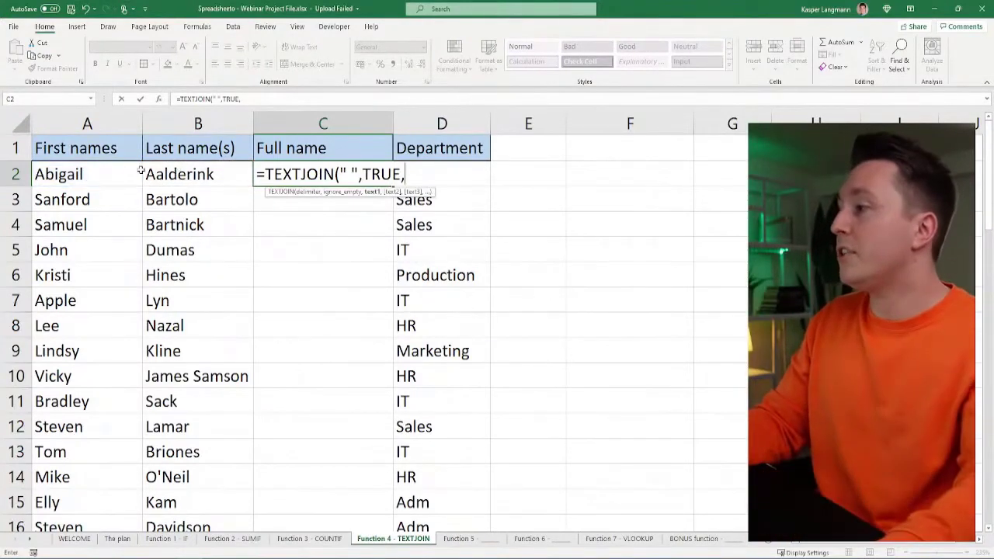
Step: Complete the C2 TEXTJOIN formula with the first and last name range A2:B2 as the text argument
drag(119, 170, 179, 171)
text())
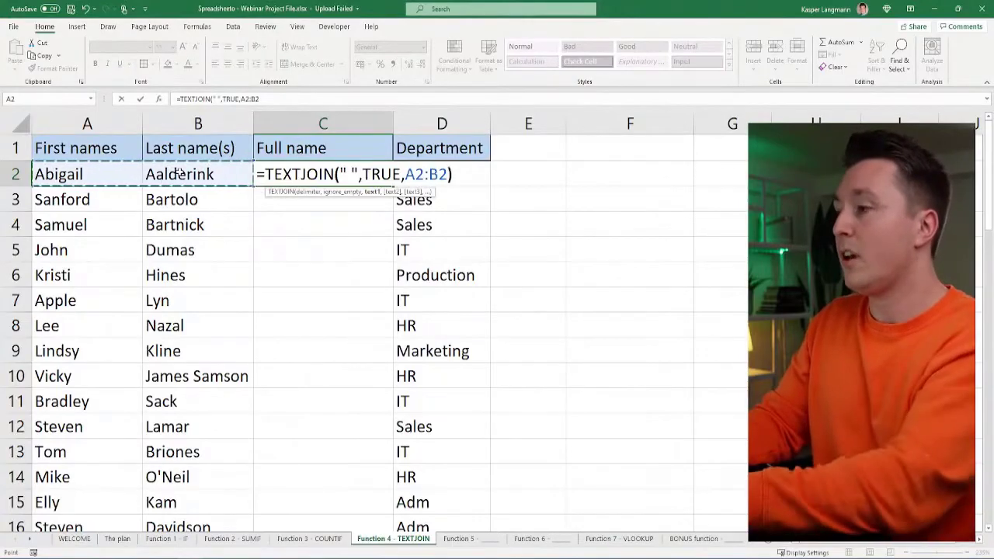
key(Return)
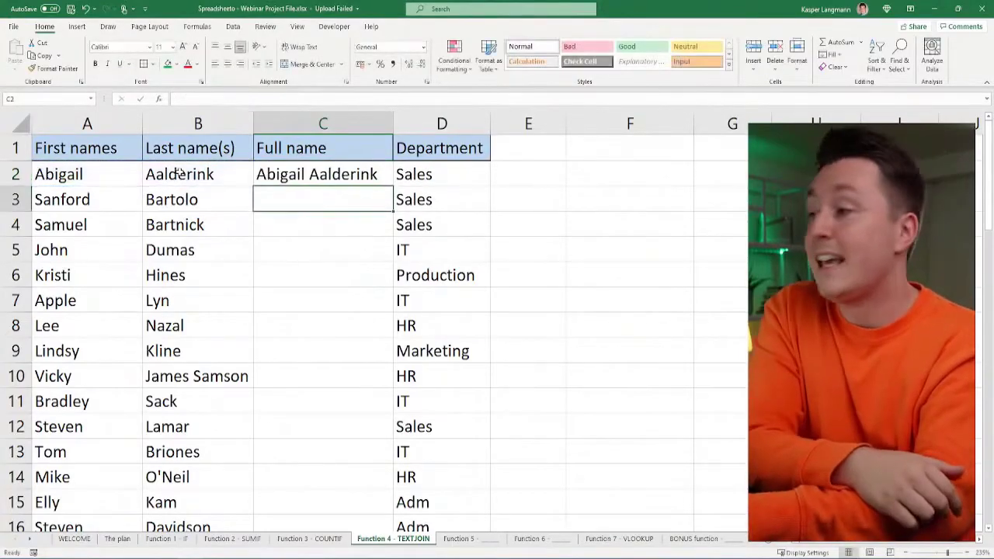
Step: Examine the delimiter argument of the TEXTJOIN formula in C2, leaving the formula as it is
key(Up)
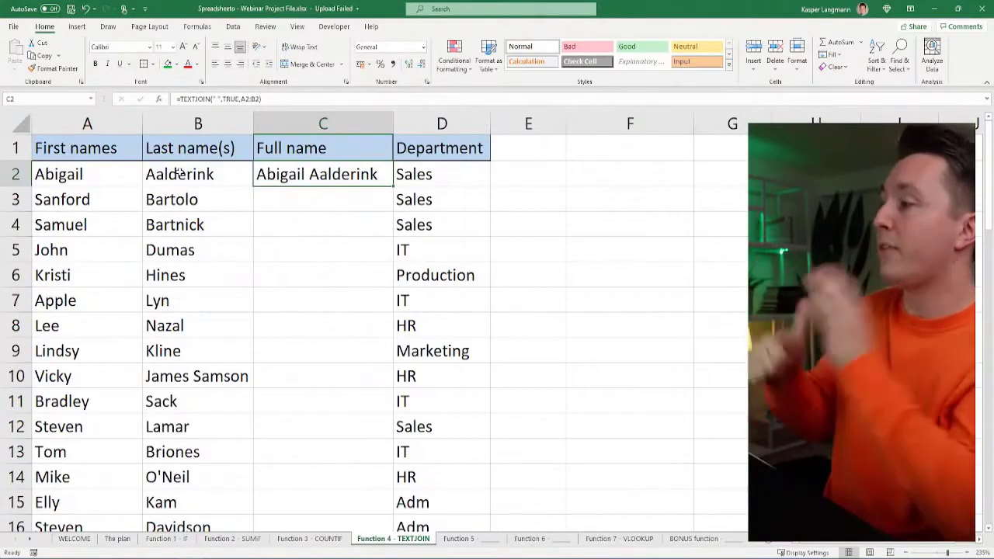
double_click(343, 177)
key(Escape)
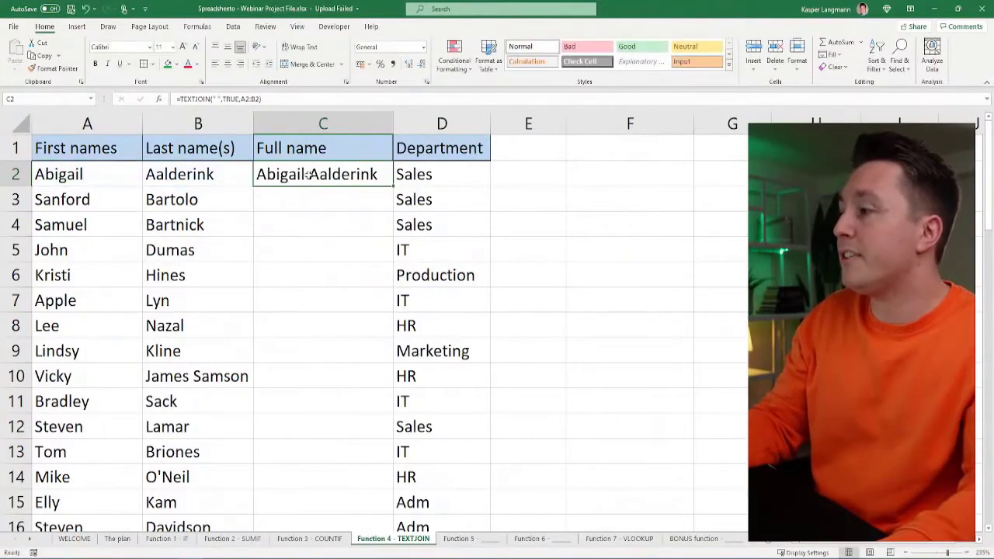
double_click(355, 175)
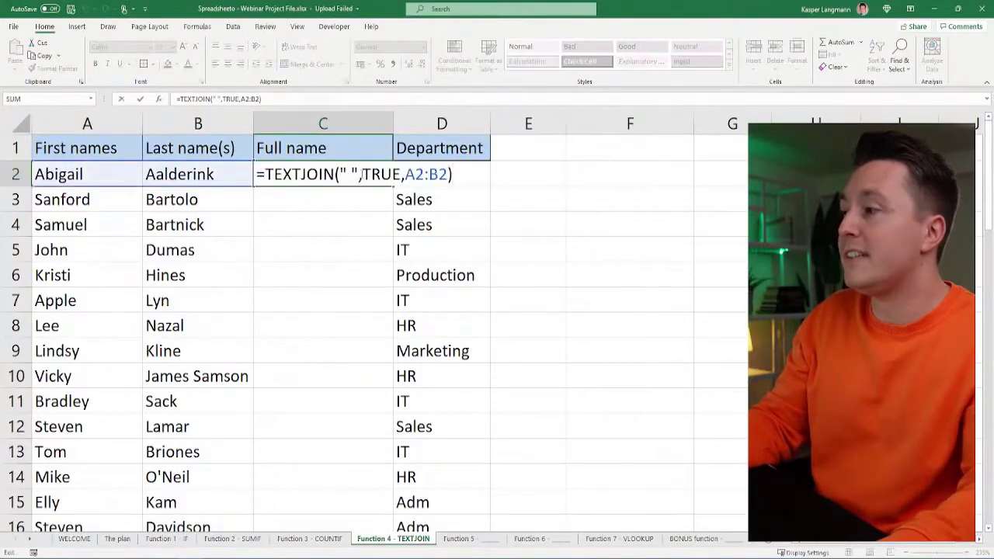
drag(361, 173, 339, 172)
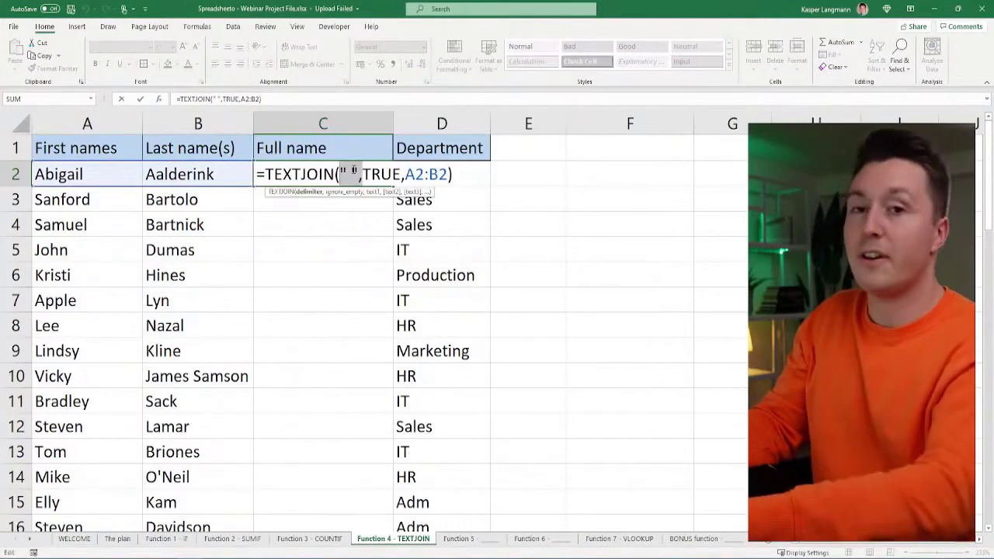
key(Escape)
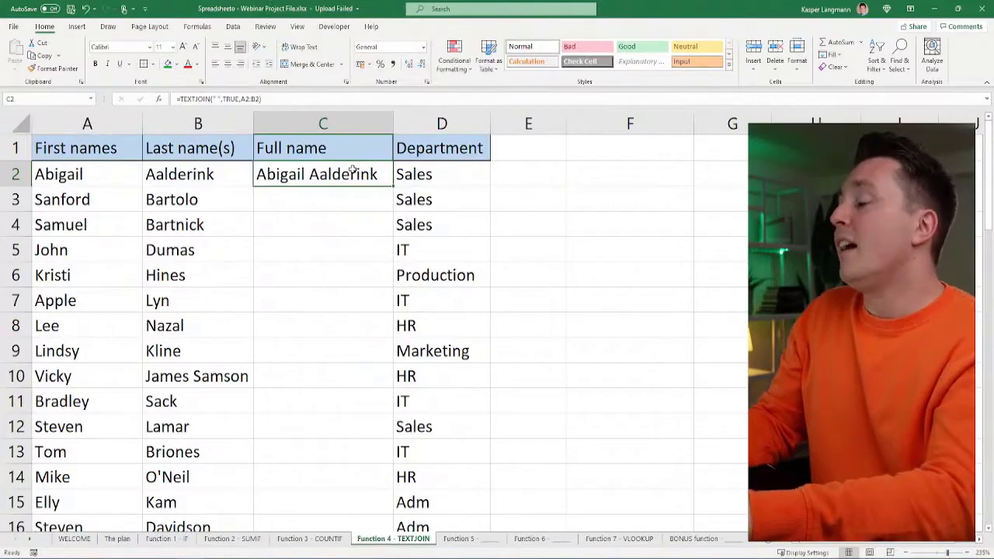
key(Left)
key(Right)
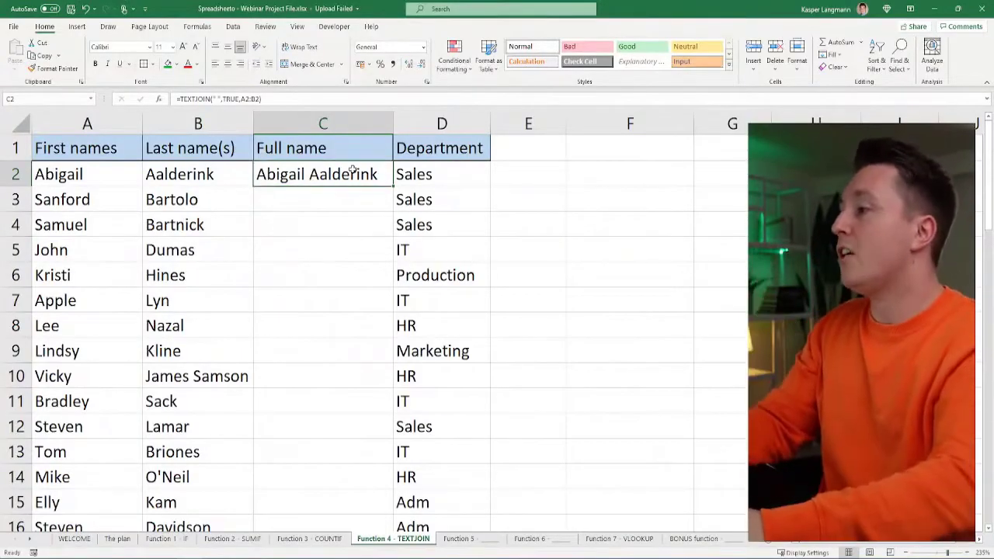
Step: Start a CONCATENATE formula in the next Full name cell, C3
key(Down)
text(=CON)
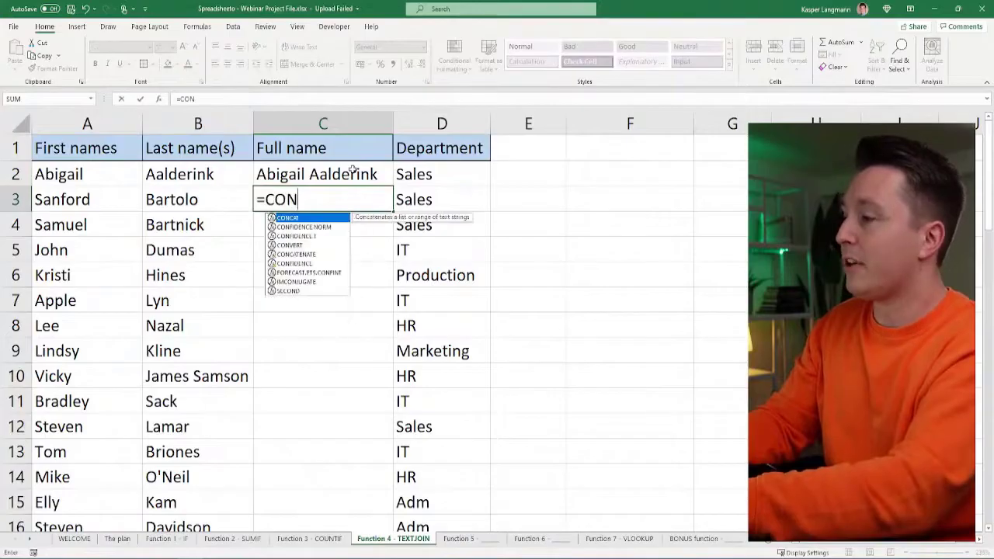
text(C)
key(Down)
key(Tab)
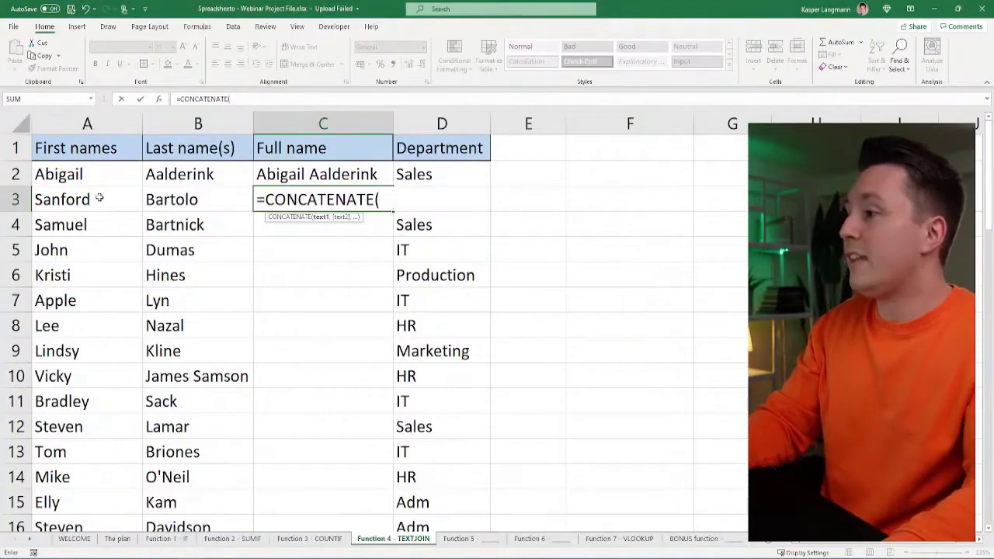
Step: Complete the C3 formula with the first name cell, A3, and last name cell, B3, as separate text arguments
drag(100, 199, 174, 195)
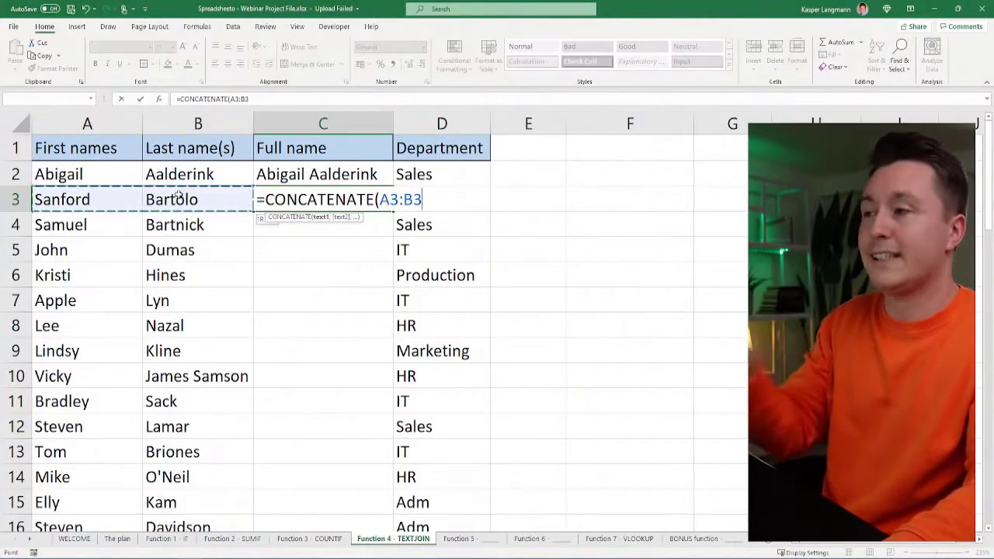
key(BackSpace)
key(BackSpace)
key(BackSpace)
text(,)
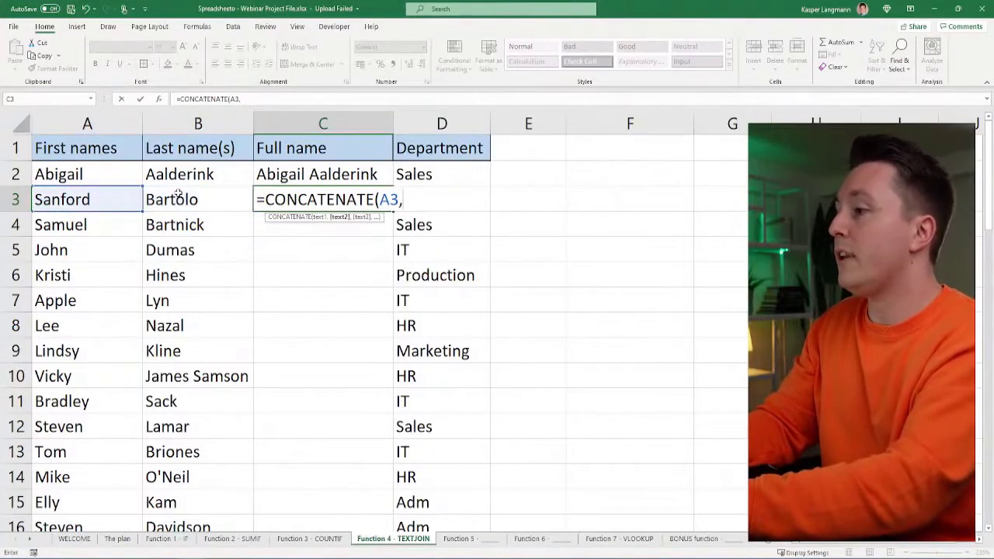
click(178, 194)
text())
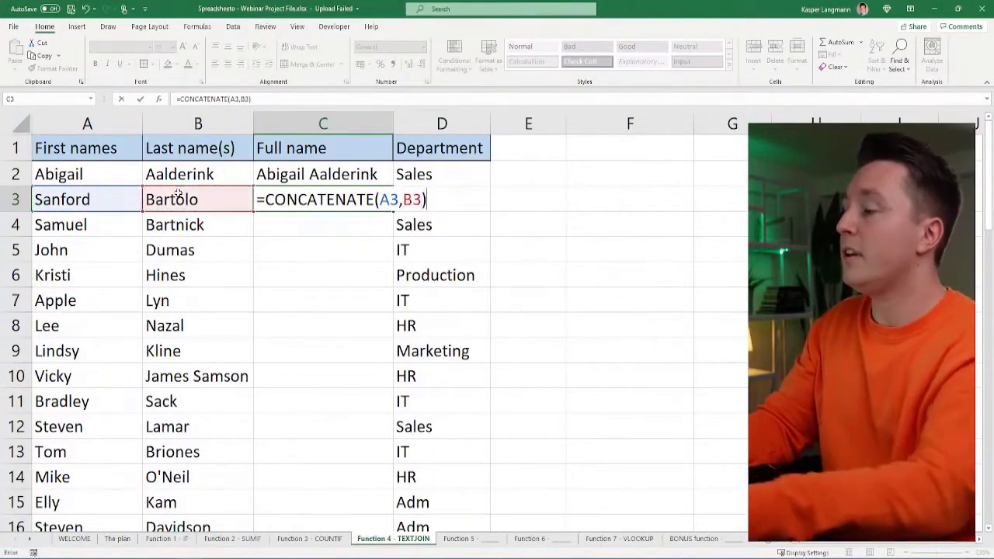
key(Return)
Step: Insert a space (" ") as an extra text argument between A3 and B3 in the C3 CONCATENATE formula
key(Up)
key(F2)
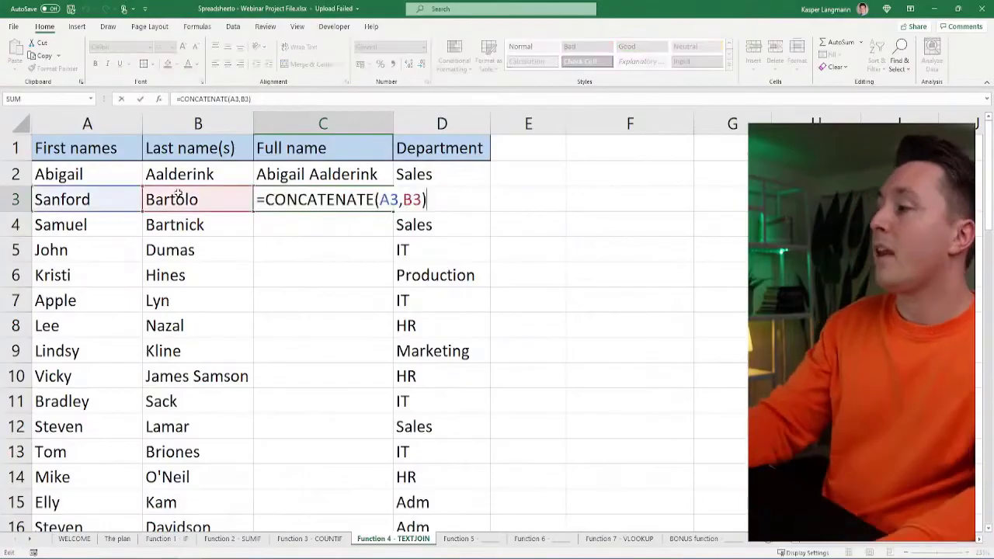
key(Left)
key(Left)
key(Left)
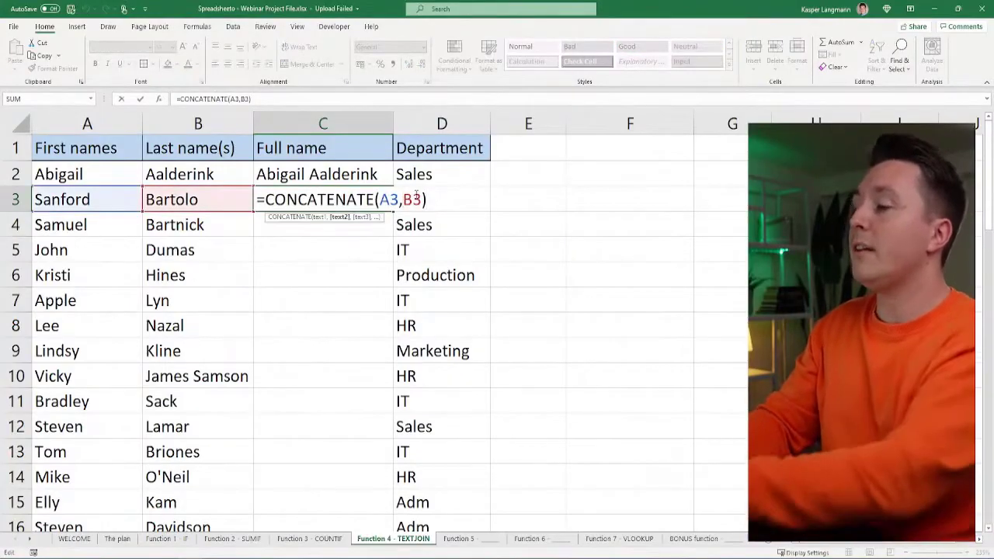
text(" ",)
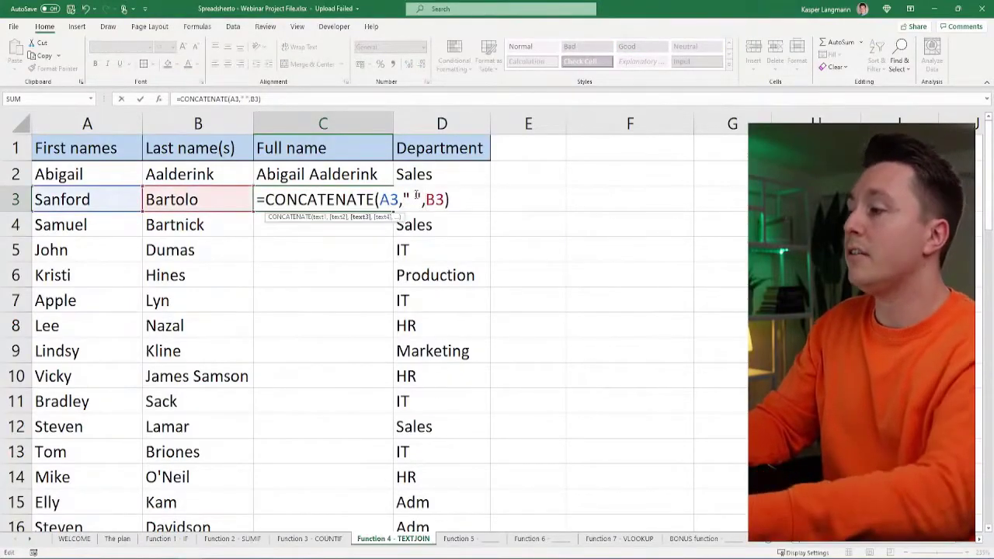
key(Return)
key(Up)
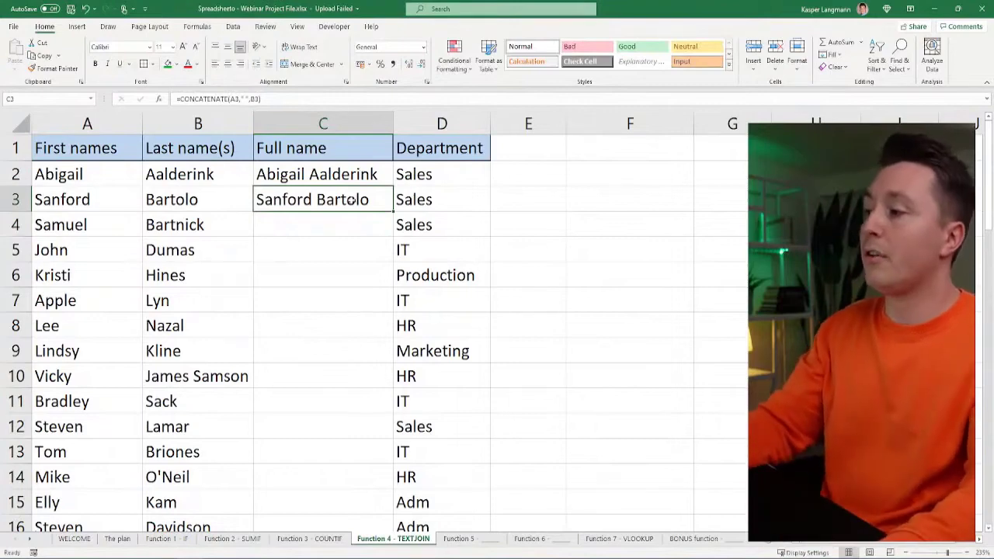
Step: Clear the first name in A3 and inspect the CONCATENATE cell, C3
click(91, 200)
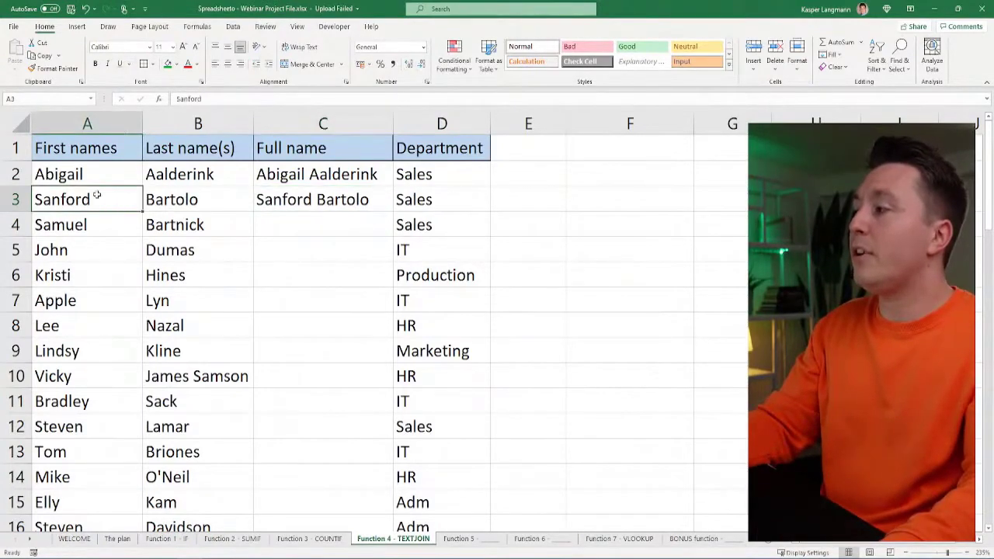
key(Delete)
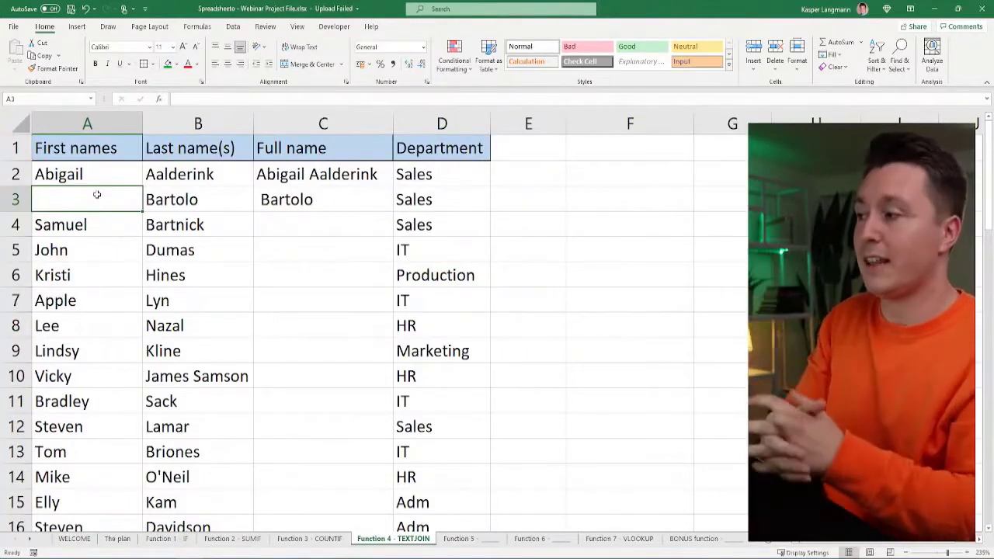
click(288, 199)
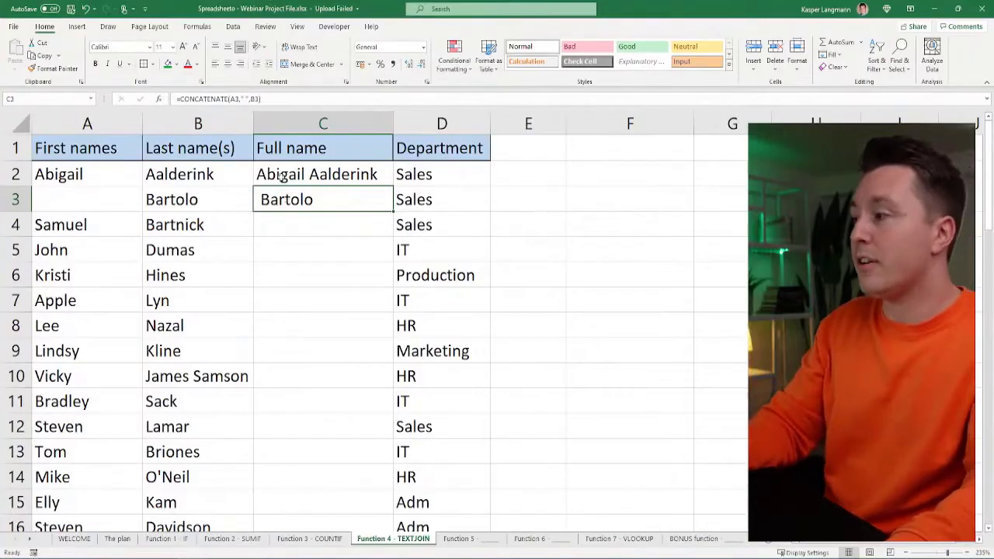
Step: Clear the first name in A2 and inspect the TEXTJOIN cell, C2
click(93, 173)
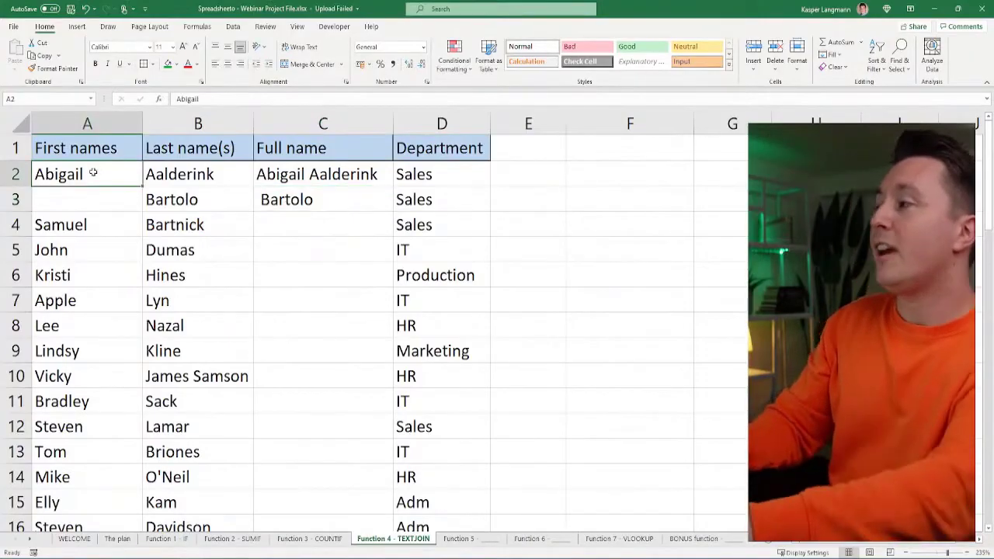
key(Delete)
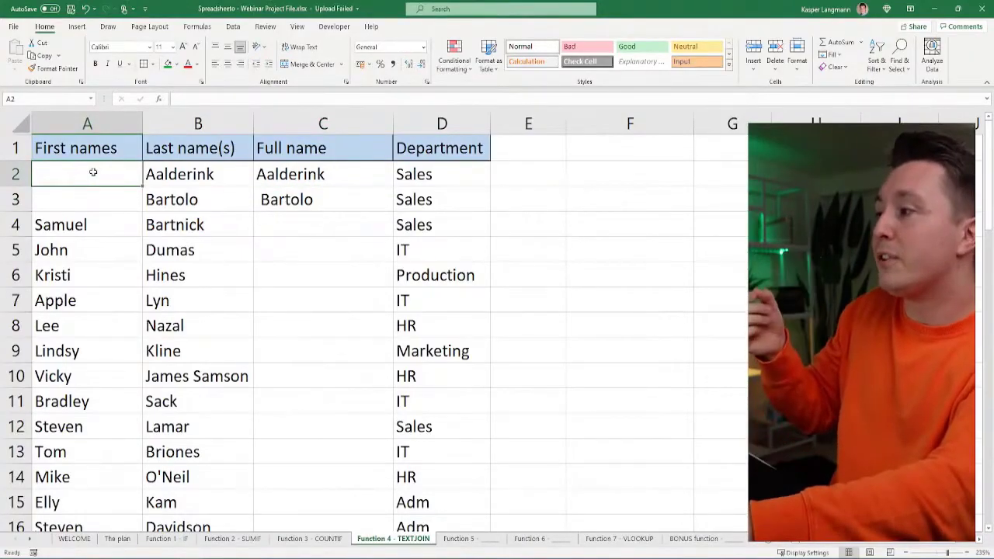
key(Right)
key(Right)
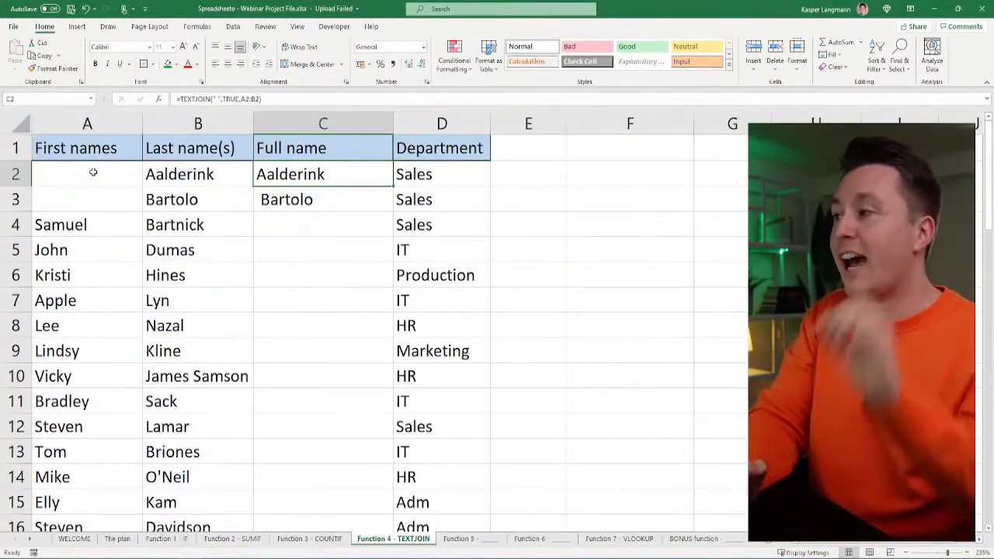
Step: Examine the delimiter and ignore_empty arguments of the TEXTJOIN formula in C2, leaving the formula as it is
double_click(299, 173)
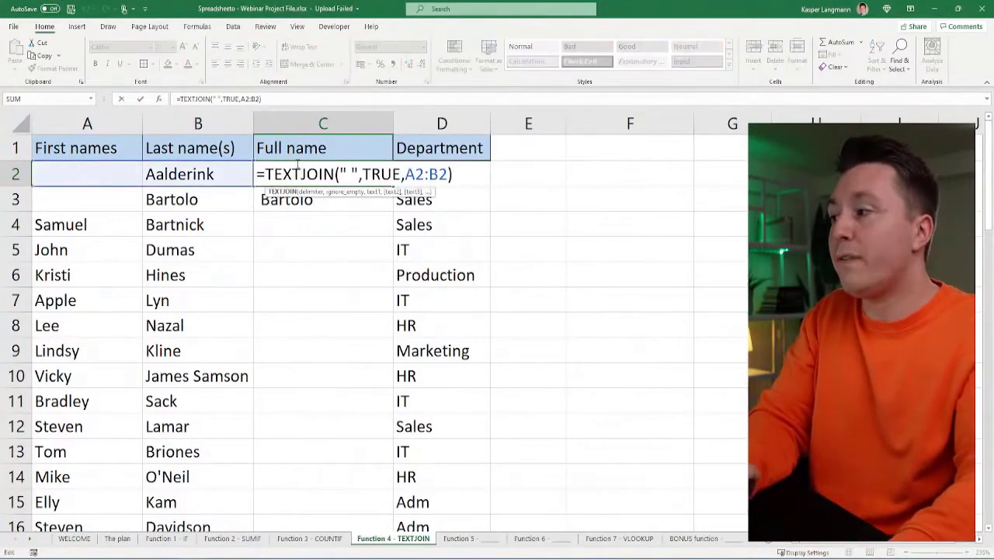
click(364, 176)
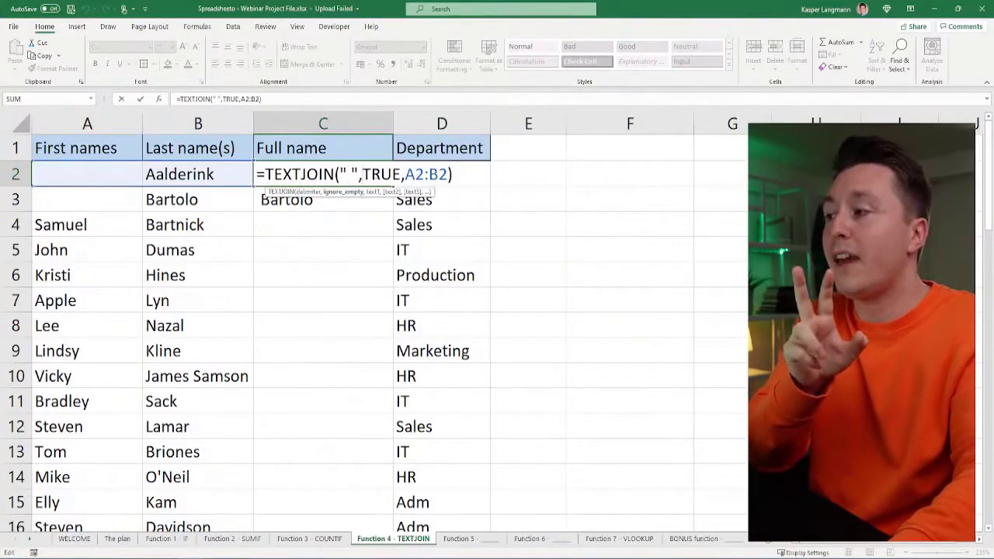
drag(362, 174, 400, 174)
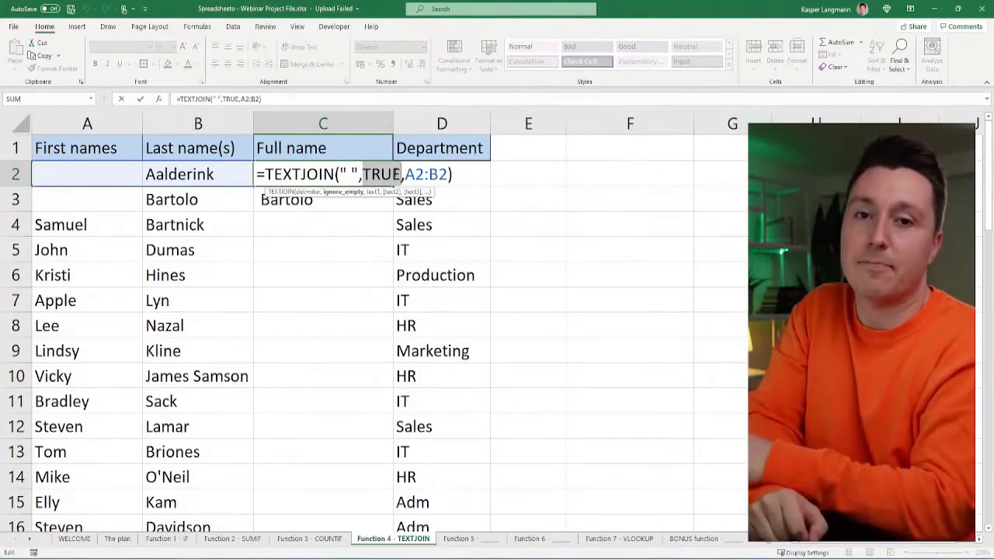
drag(336, 174, 362, 174)
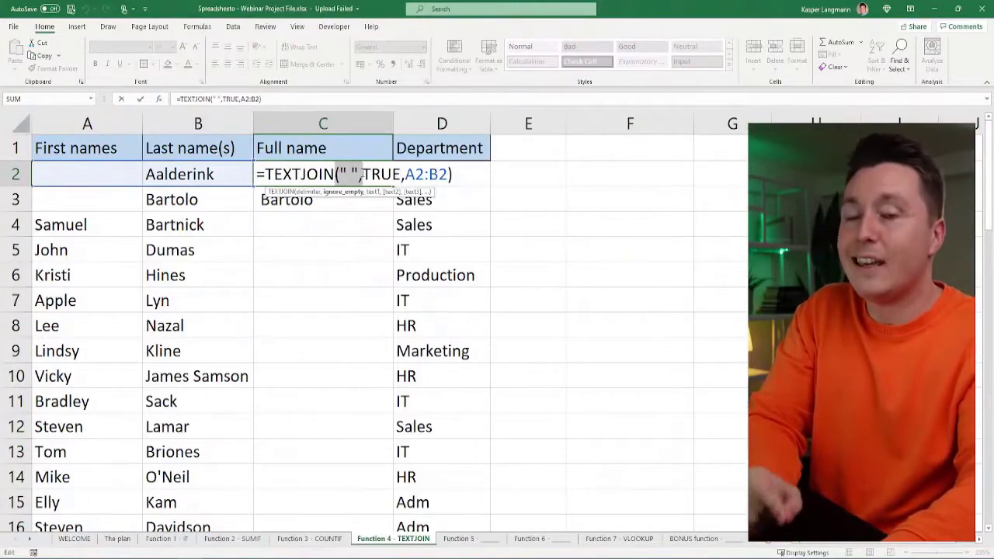
click(356, 174)
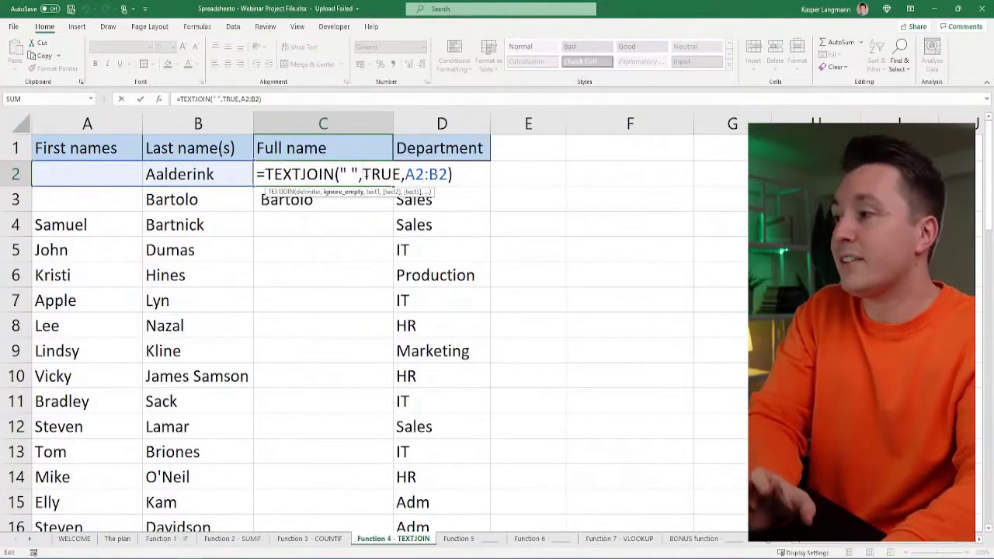
drag(364, 174, 402, 174)
click(383, 174)
key(Return)
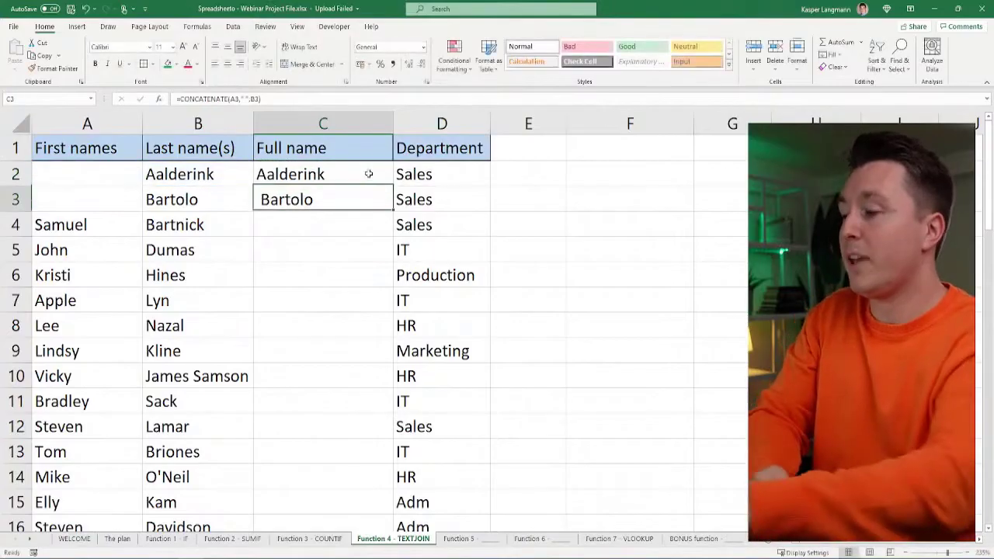
Step: Compare the TEXTJOIN formula in C2 with the CONCATENATE formula in C3 and how each handles the missing first name
click(340, 201)
click(341, 180)
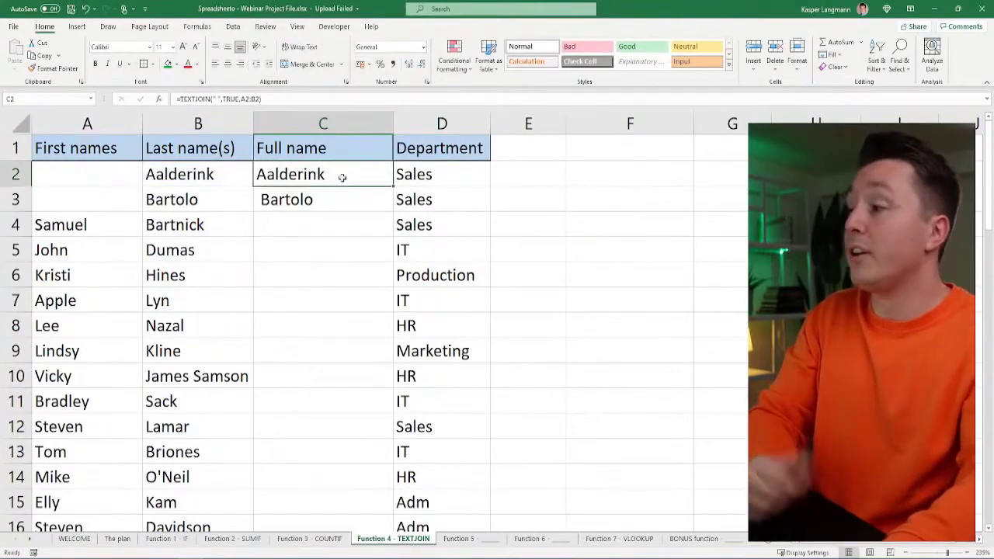
click(324, 188)
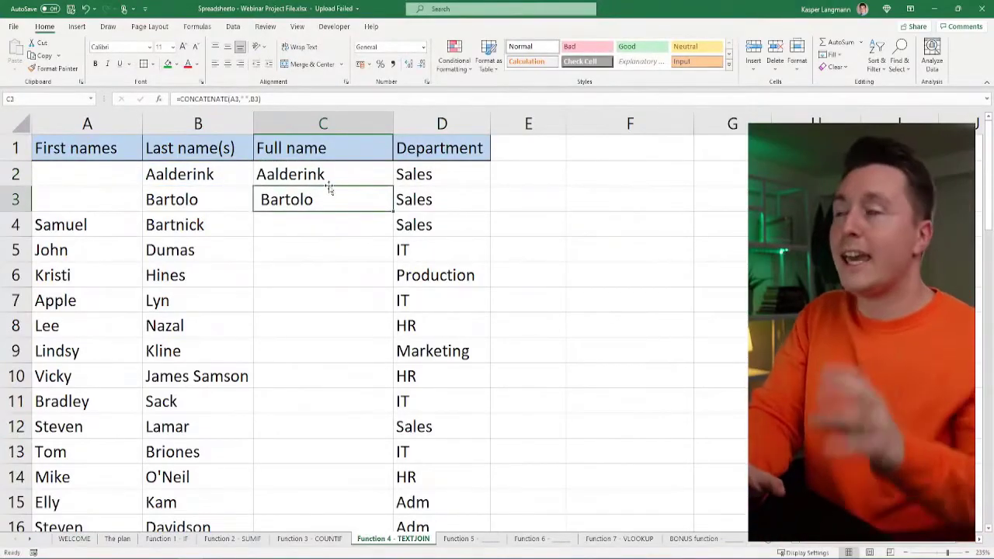
click(329, 186)
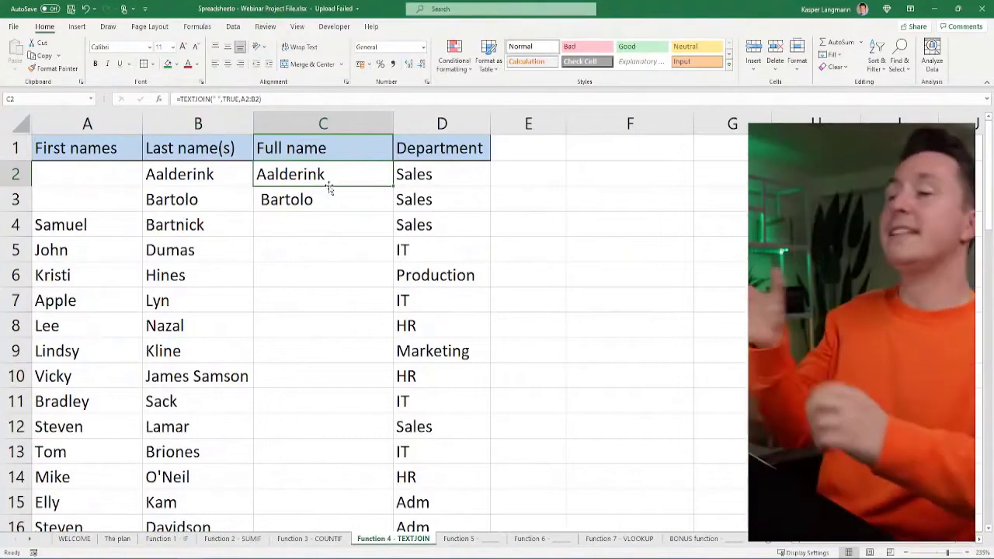
key(Down)
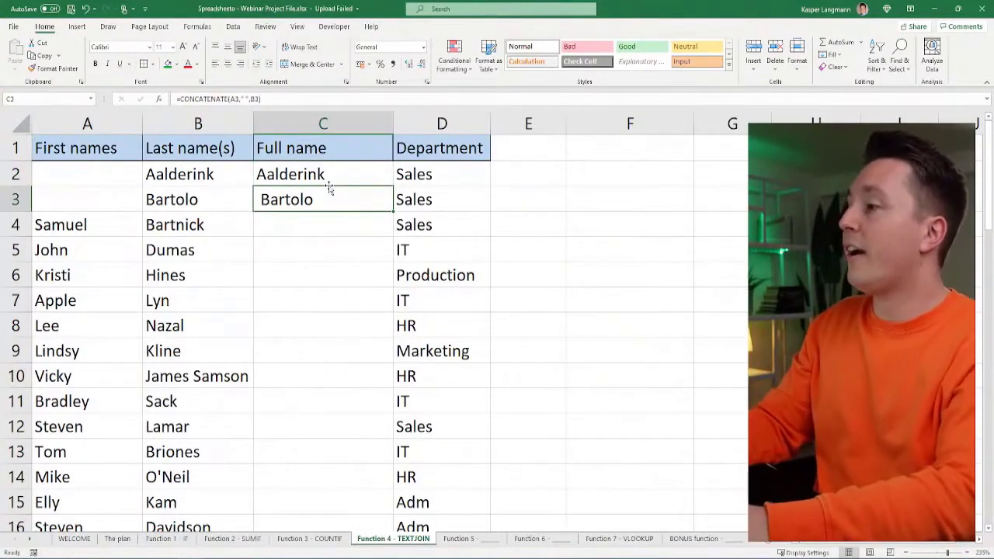
key(F2)
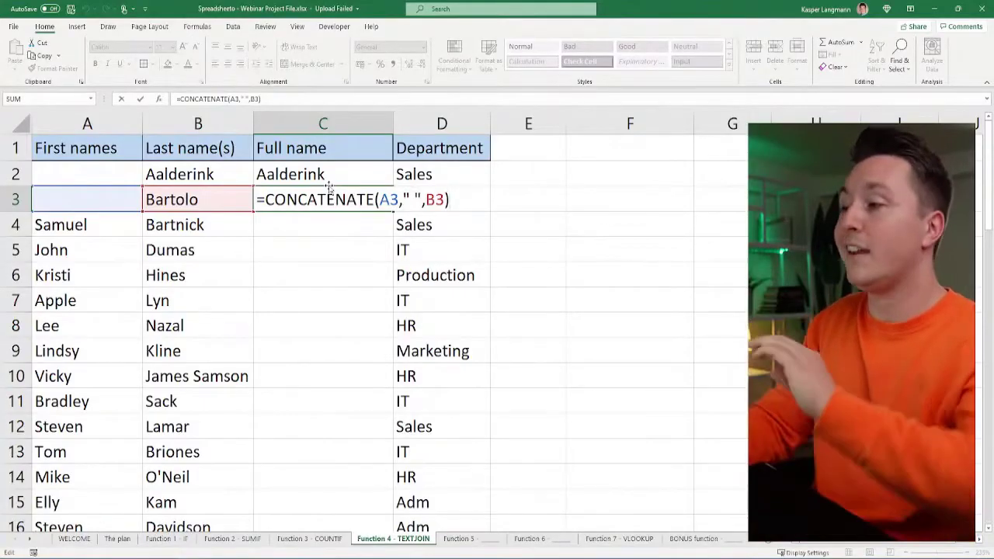
key(Escape)
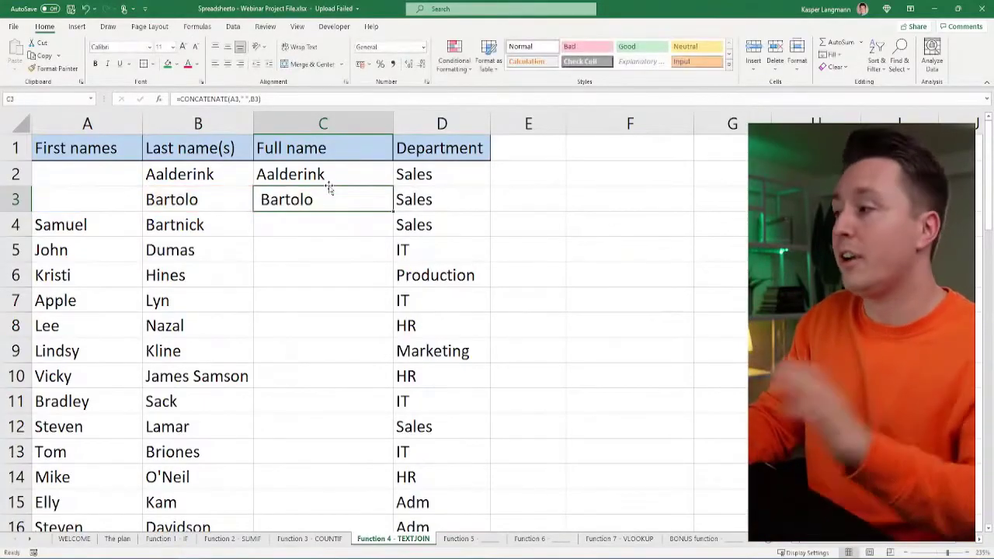
key(Up)
key(F2)
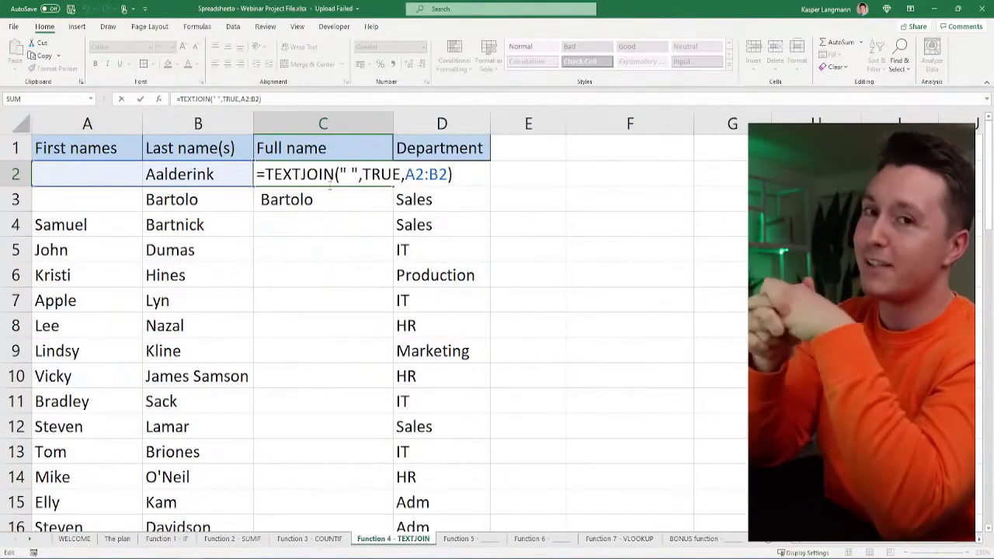
key(ctrl+Return)
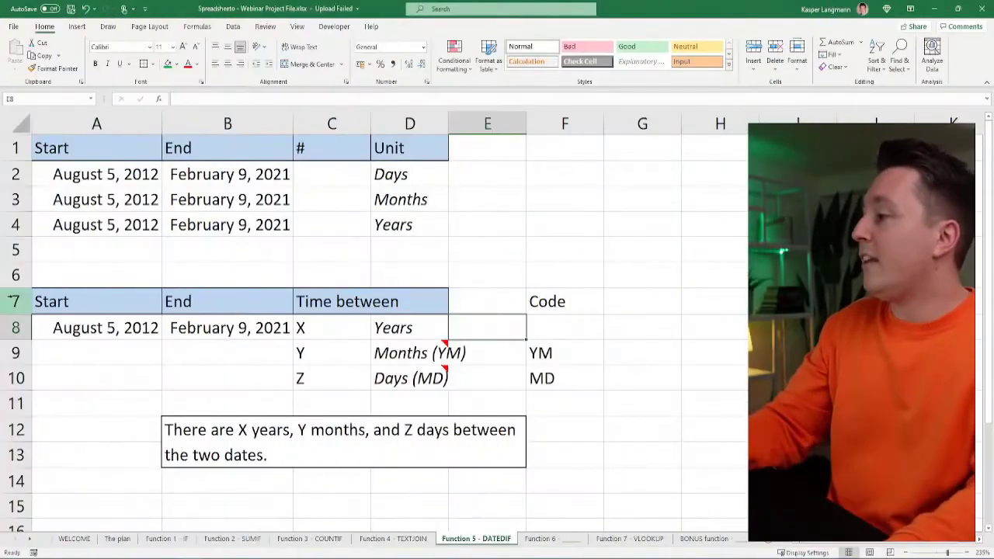
Step: Hide rows 7 to 13 on the Function 5 - DATEDIF sheet
drag(15, 301, 80, 463)
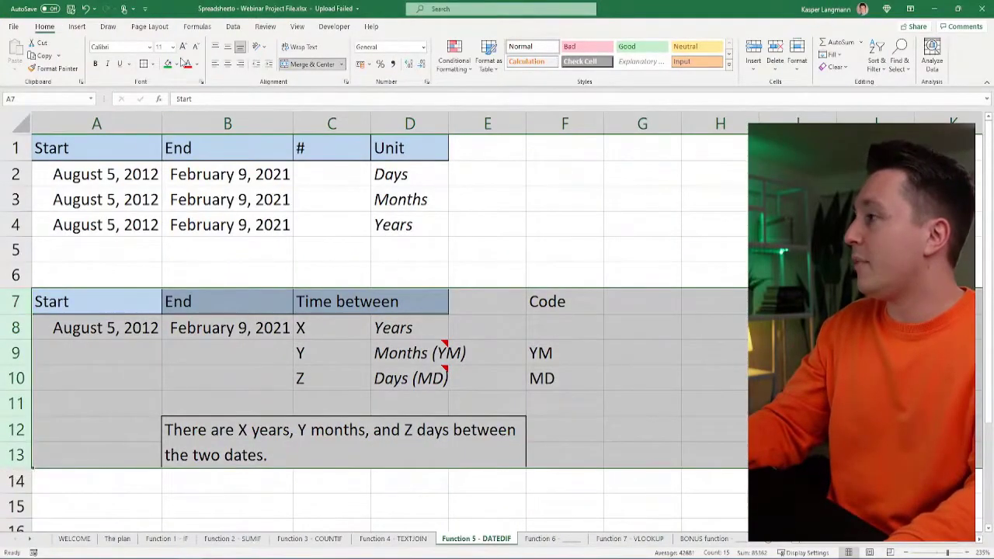
click(271, 305)
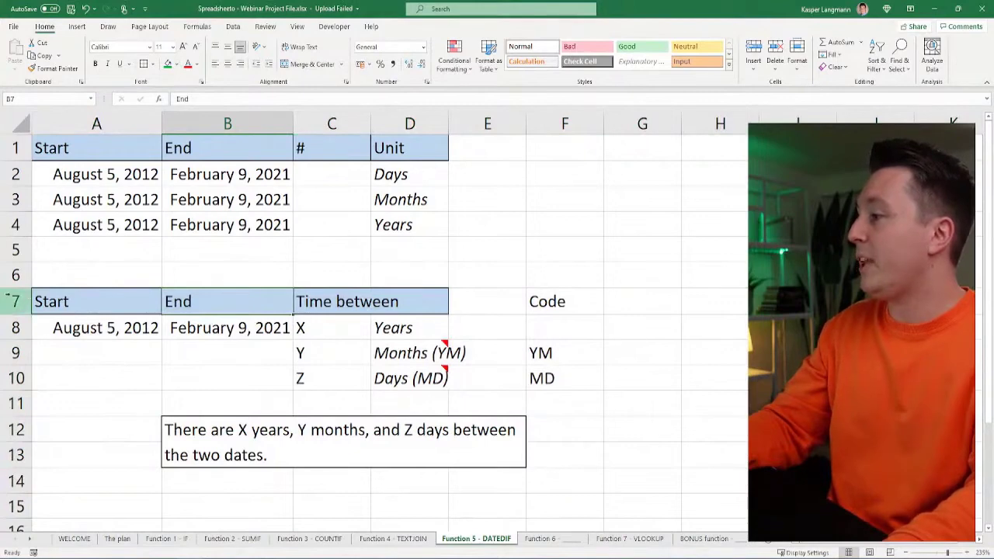
drag(8, 299, 15, 455)
right_click(17, 379)
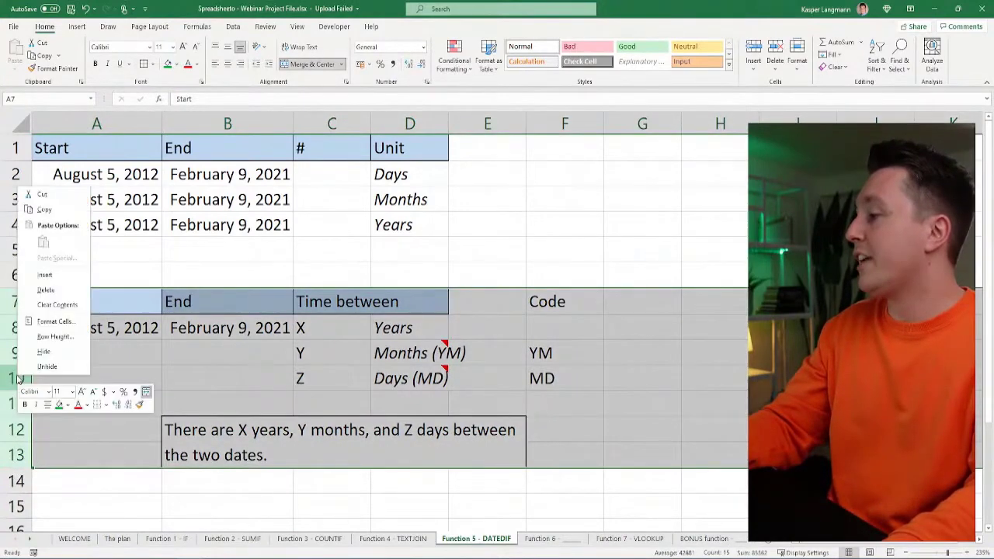
click(47, 367)
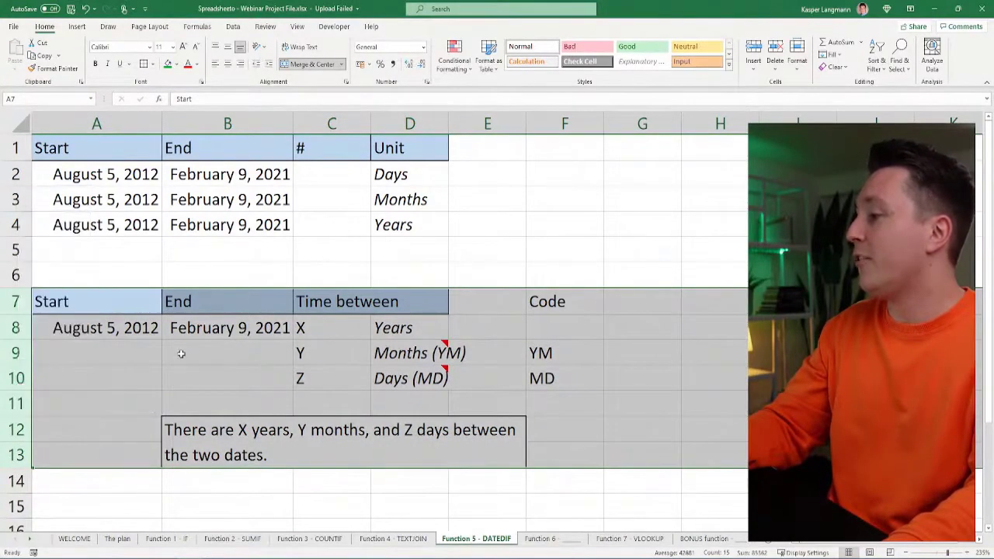
right_click(12, 300)
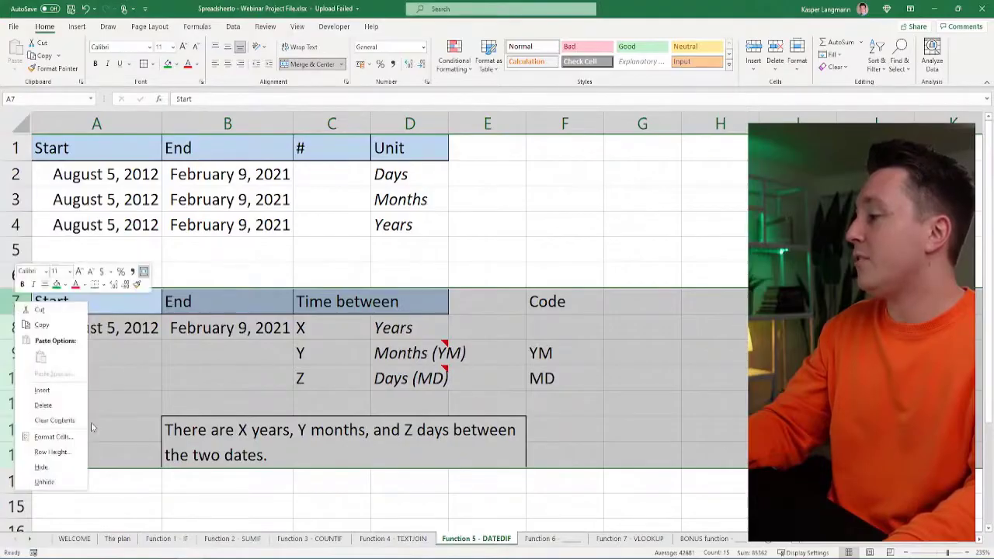
click(31, 470)
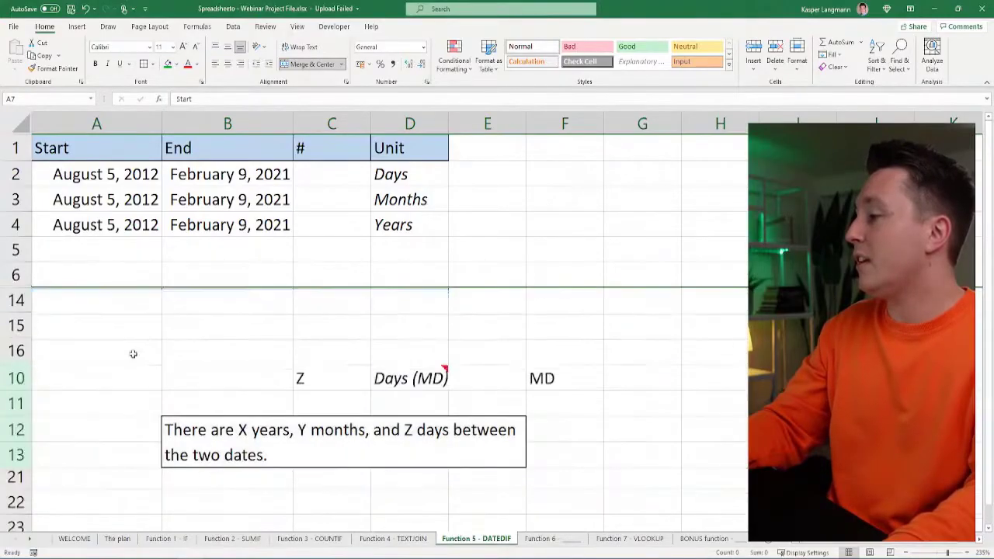
Step: Enter a DATEDIF formula in C2 with start date A2, end date B2 and the unit "D" for days
click(334, 173)
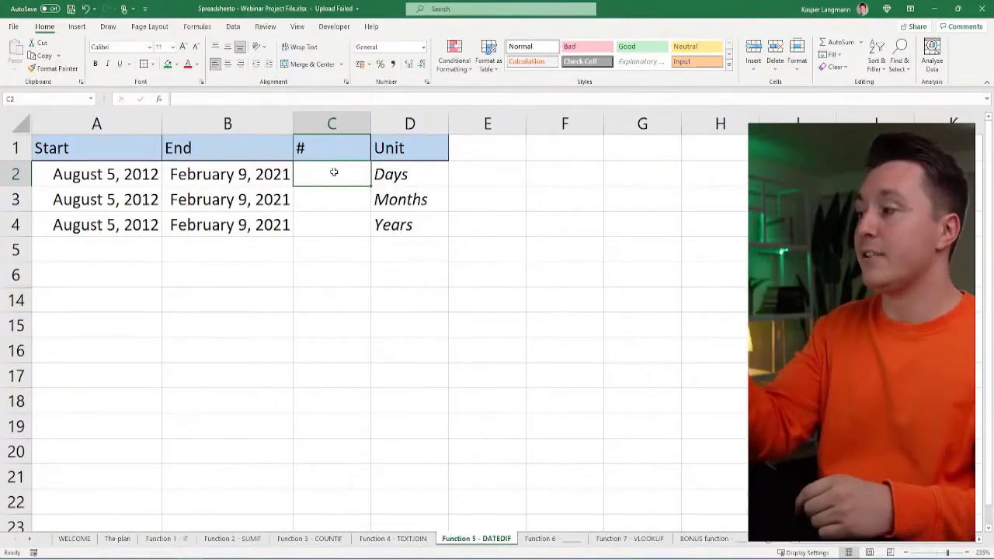
text(=)
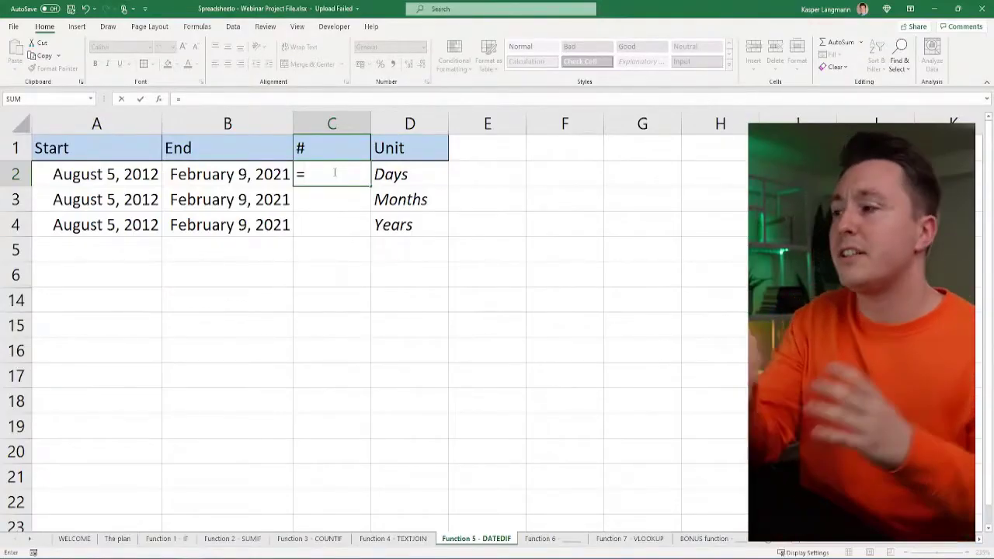
text(DATED)
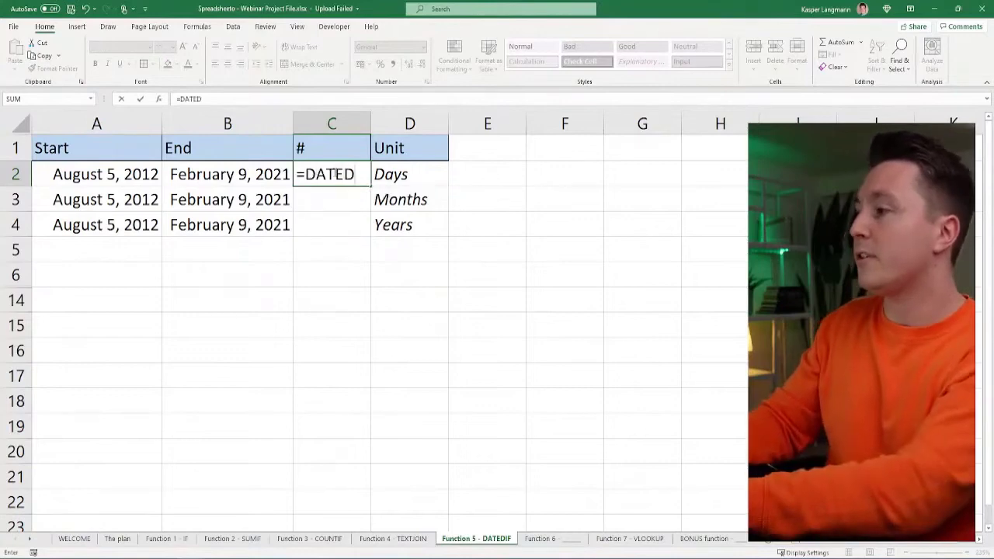
text(IF()
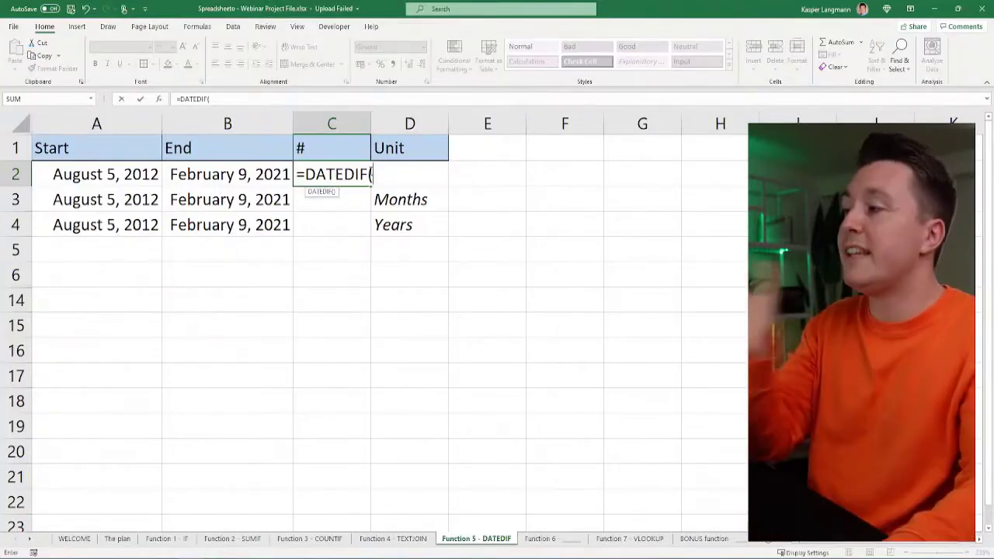
click(114, 175)
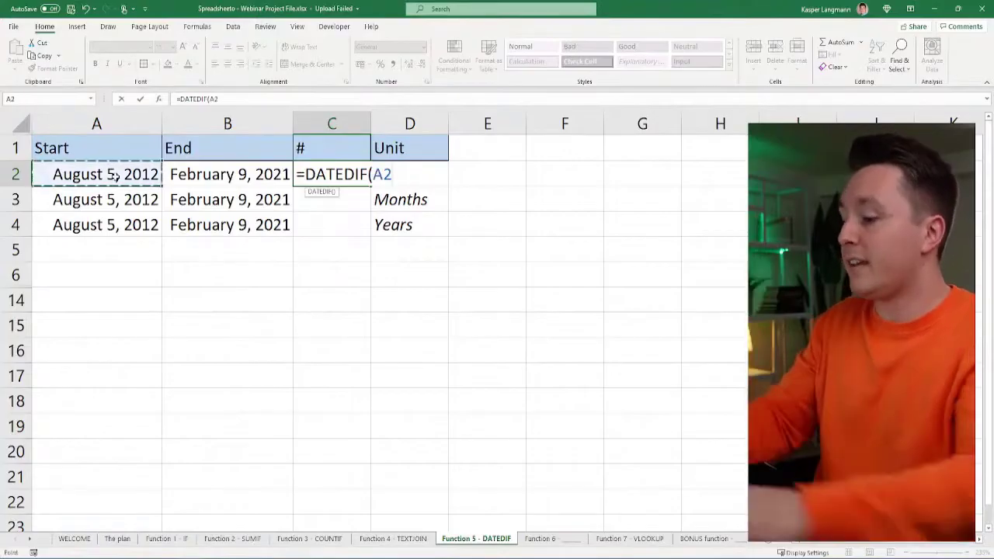
text(,)
click(229, 172)
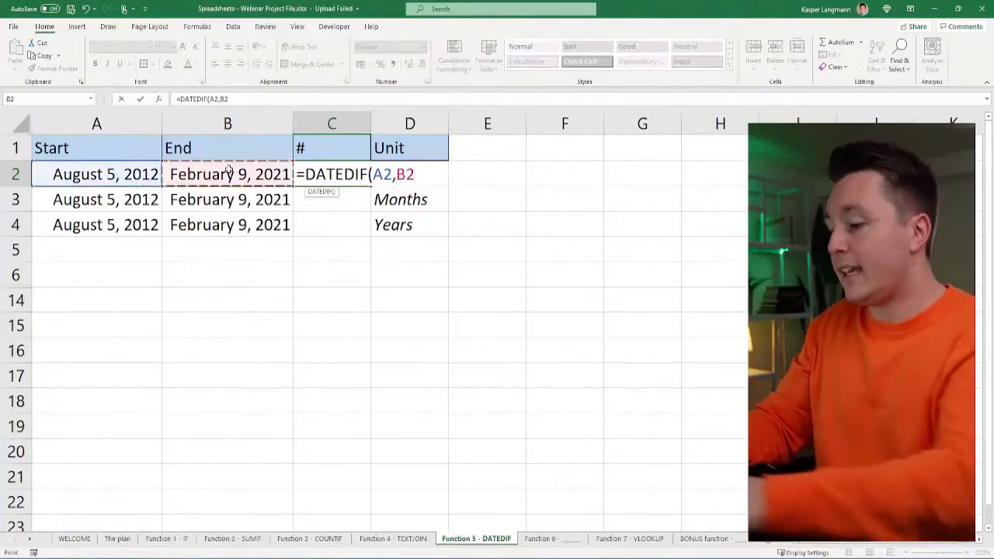
text(,)
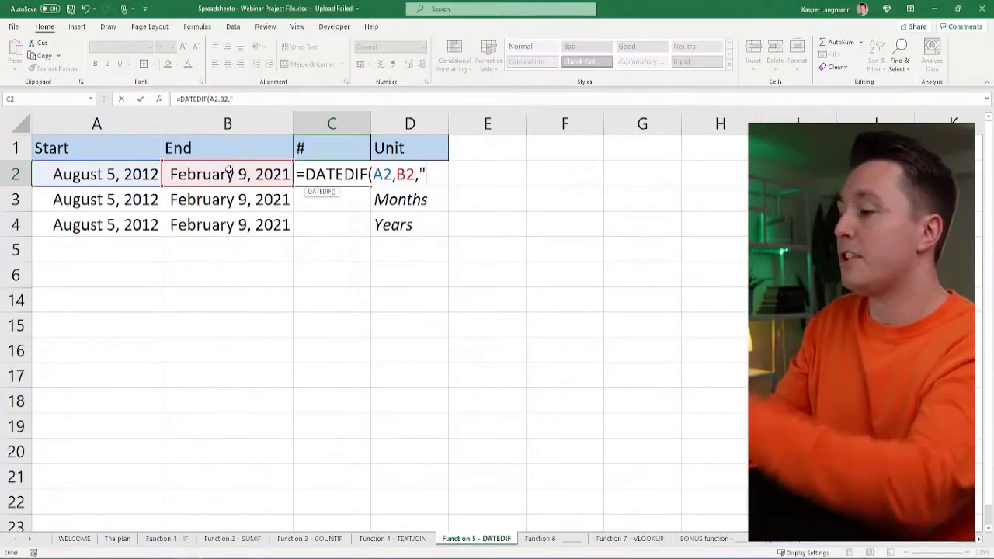
text("))
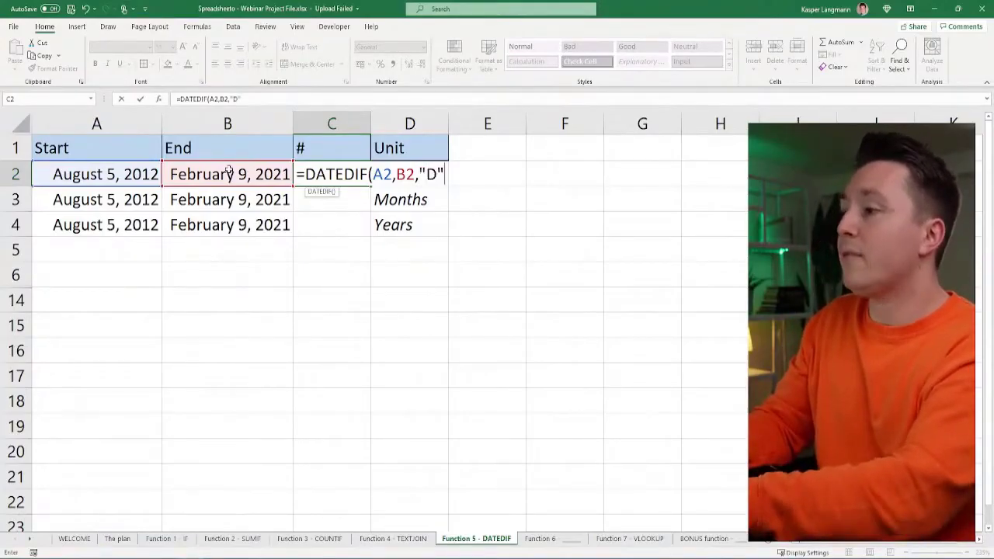
key(Return)
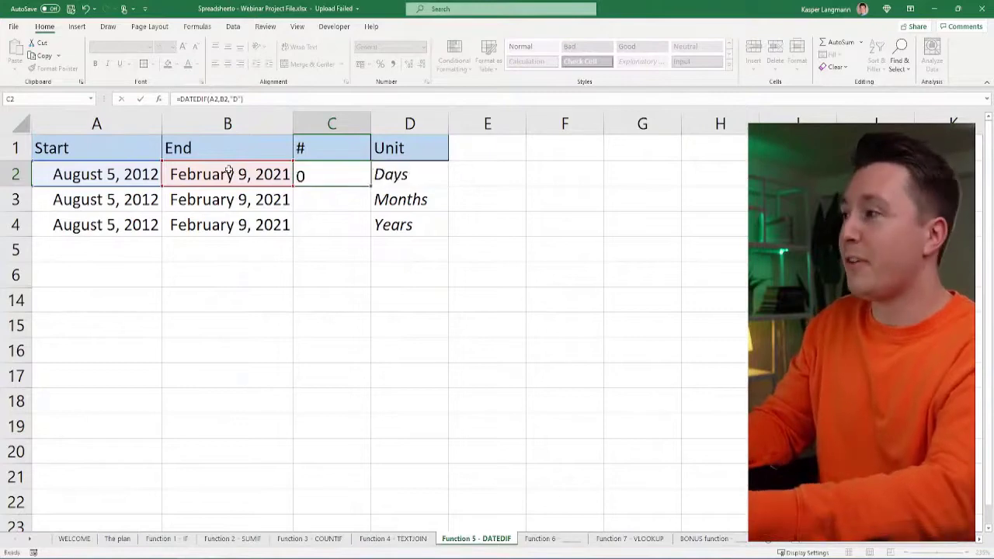
key(Up)
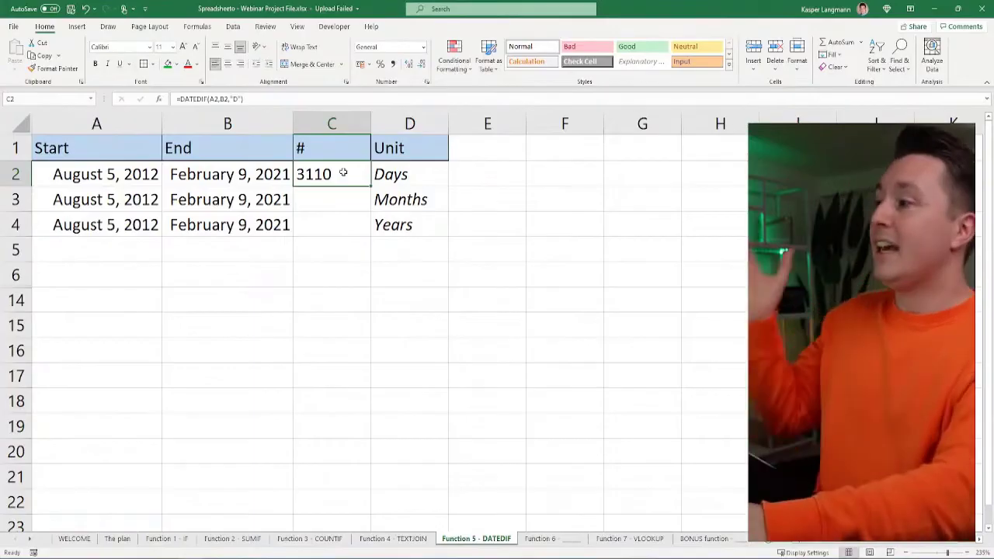
Step: Enter a DATEDIF formula in C3 with start date A3, end date B3 and the unit "M" for months
key(Down)
text(=DATEDIF()
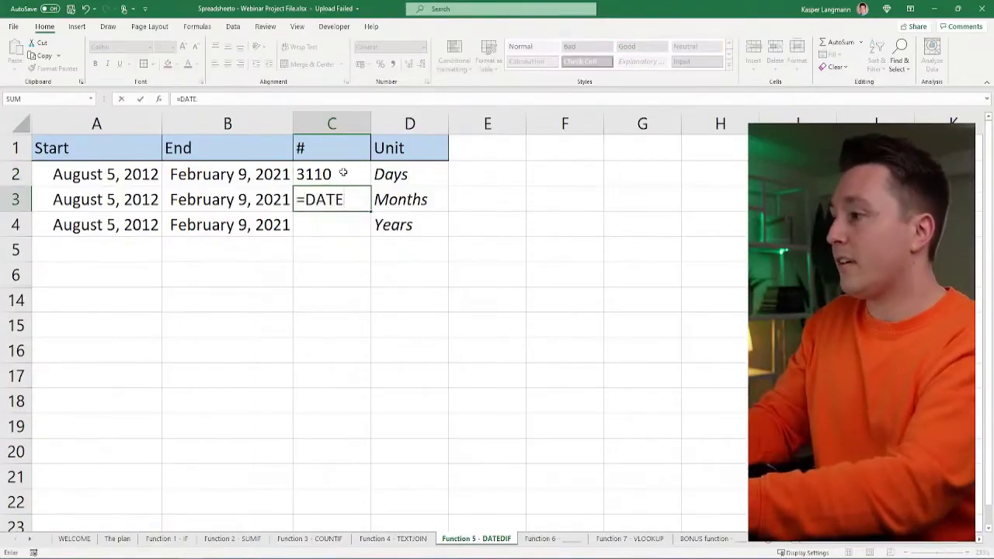
click(133, 196)
text(,)
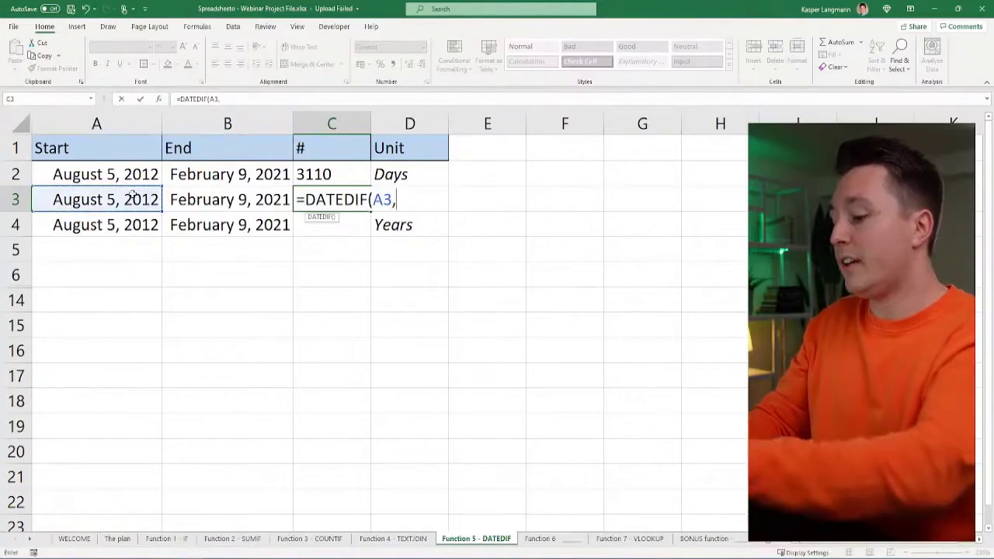
click(209, 197)
text(,)
text("M"))
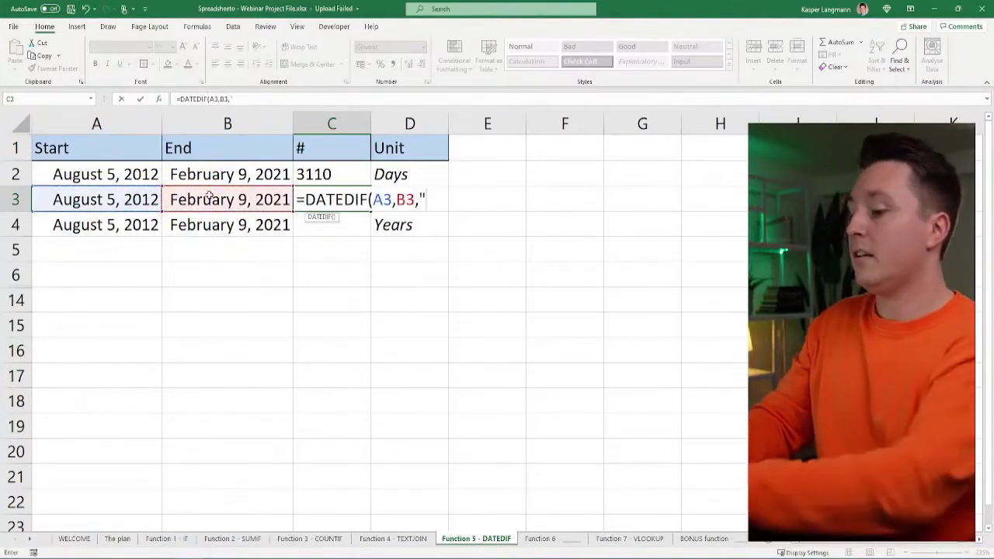
key(Return)
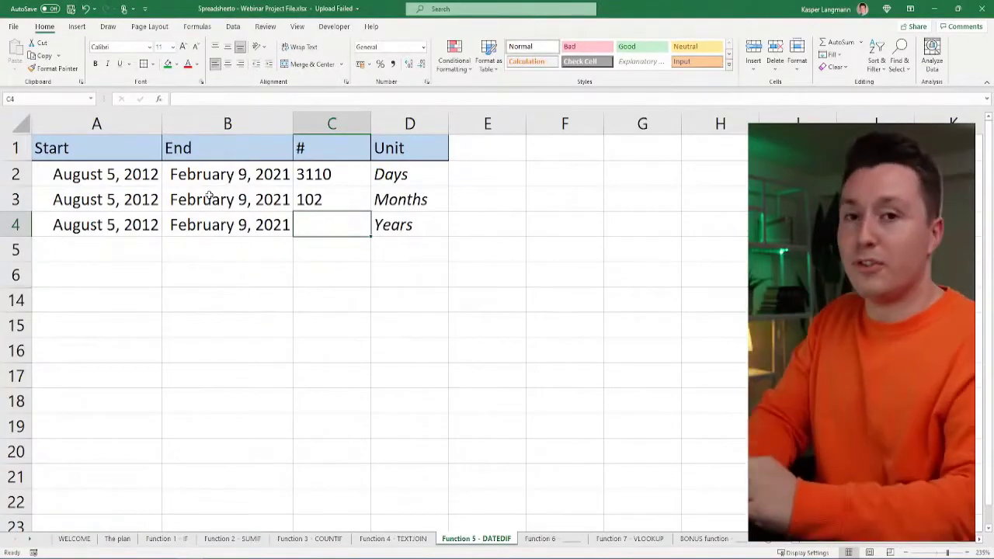
Step: Build a DATEDIF formula in C4 with start date A4, end date B4 and an empty pair of quotes for the unit
text(=)
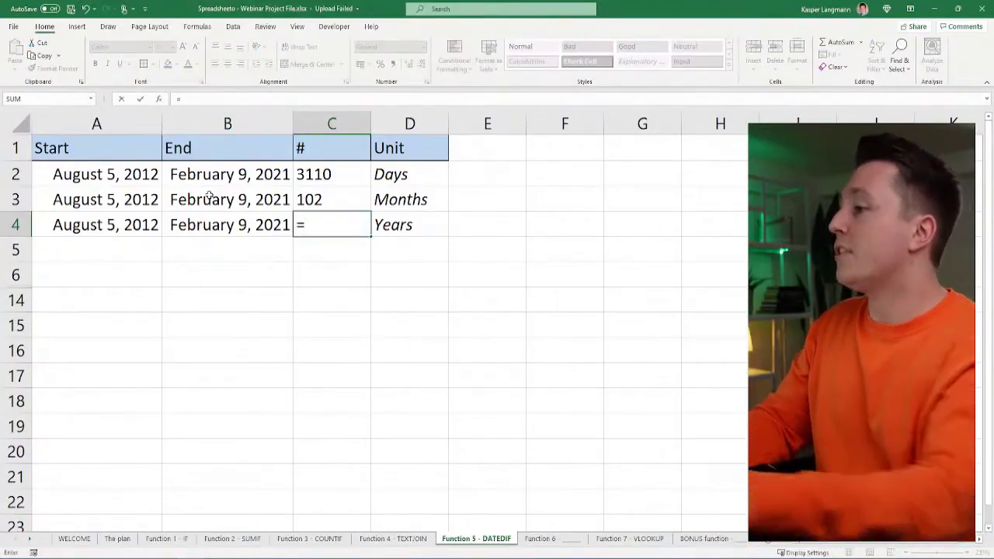
text(DATEDIF()
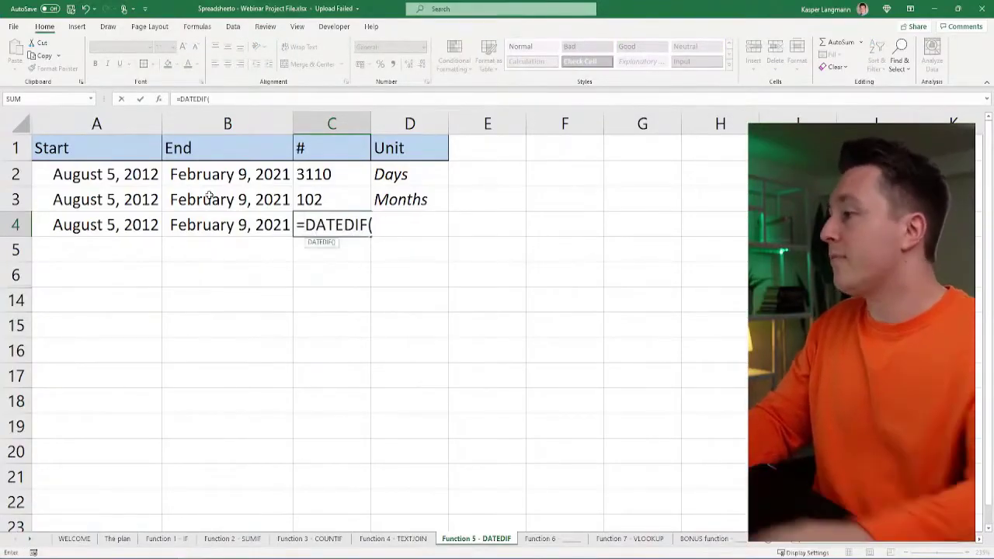
click(91, 225)
text(,)
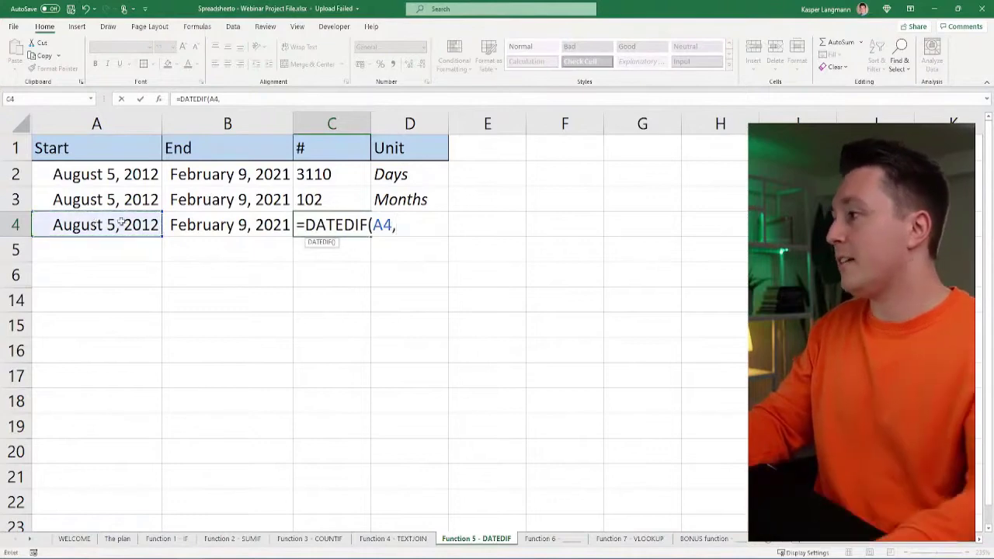
click(187, 225)
text(,")
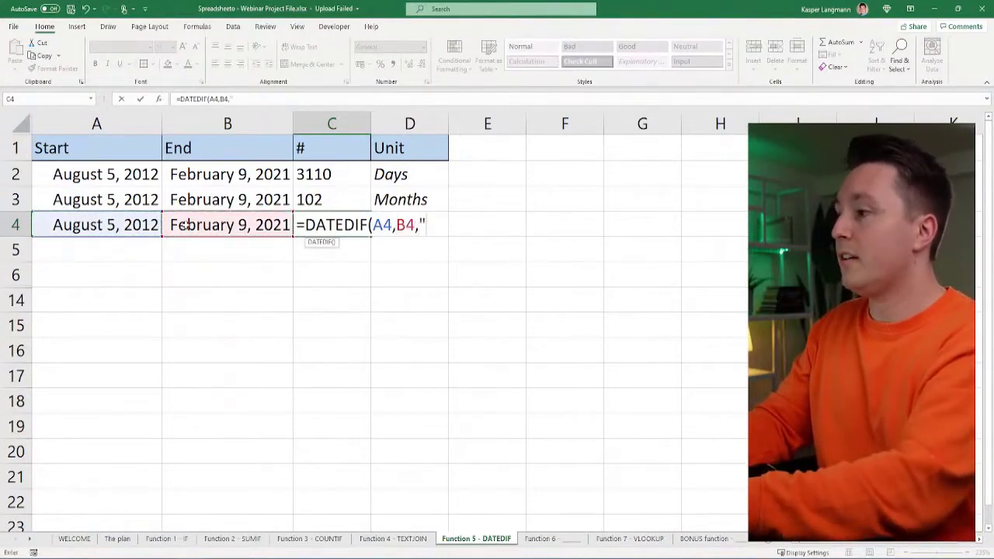
text("))
key(Left)
key(Right)
key(F2)
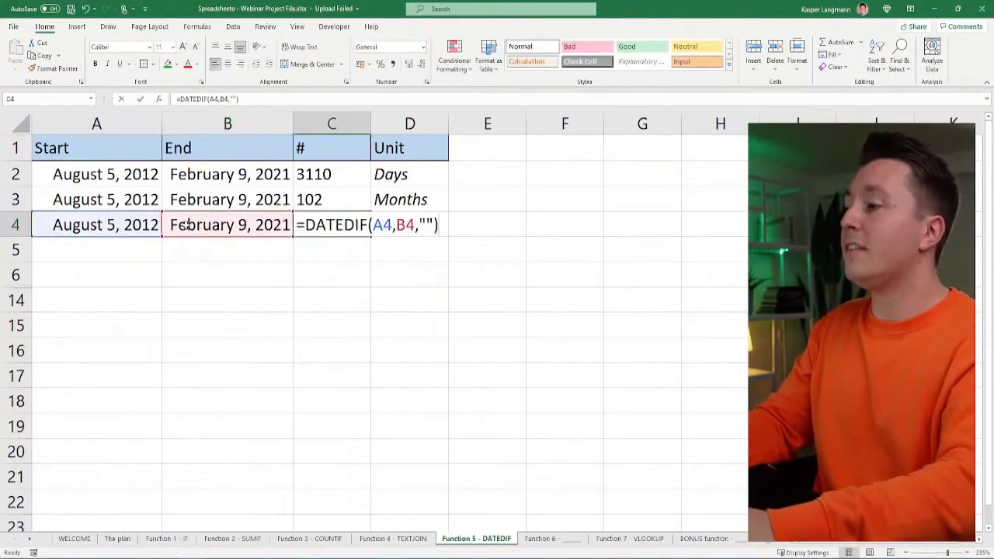
click(427, 226)
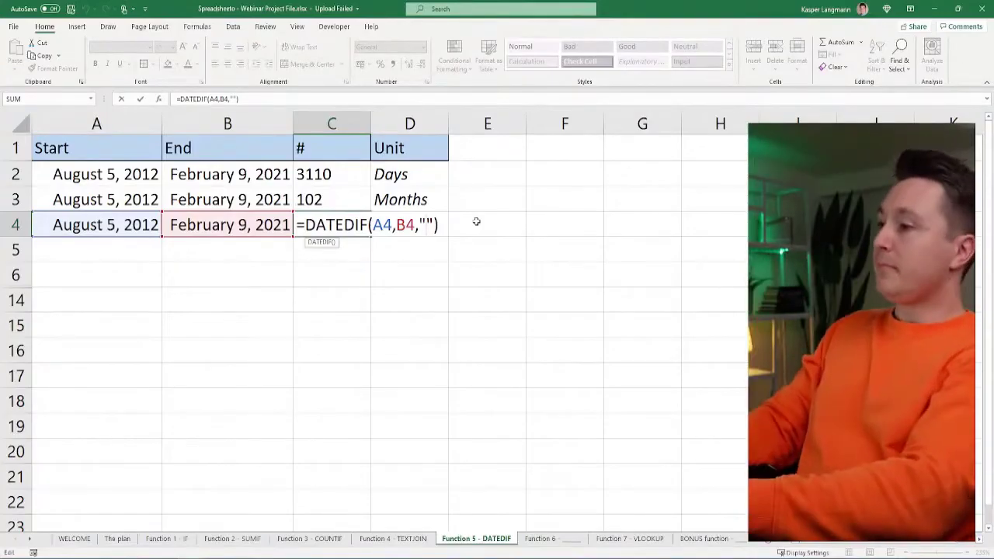
Step: Fill in the unit "Y" for years in the C4 DATEDIF formula and confirm it
text(UY)
key(BackSpace)
key(BackSpace)
text(Y)
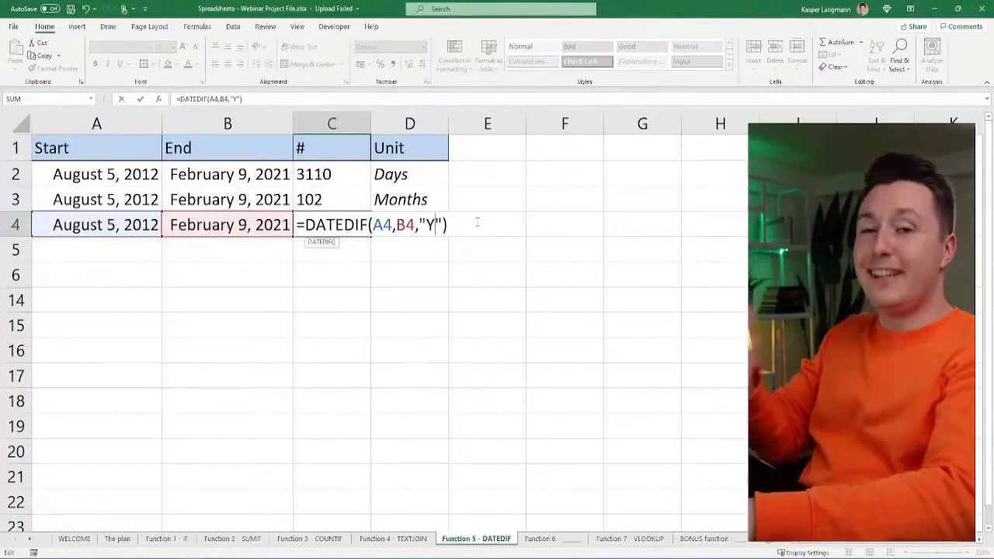
key(Return)
key(Up)
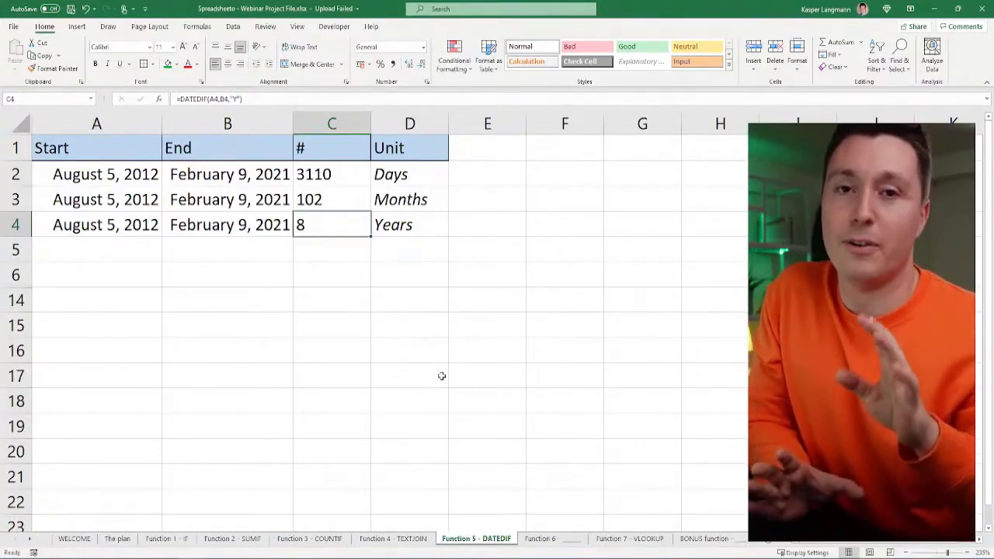
Step: Open the Function 6 sheet and inspect the Orders sold values in C6 and C5
click(540, 538)
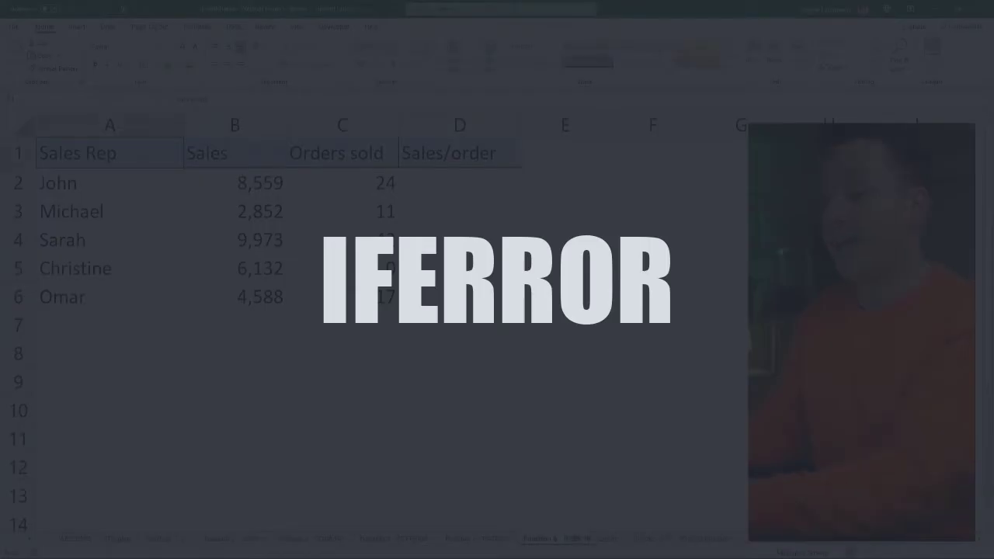
click(342, 296)
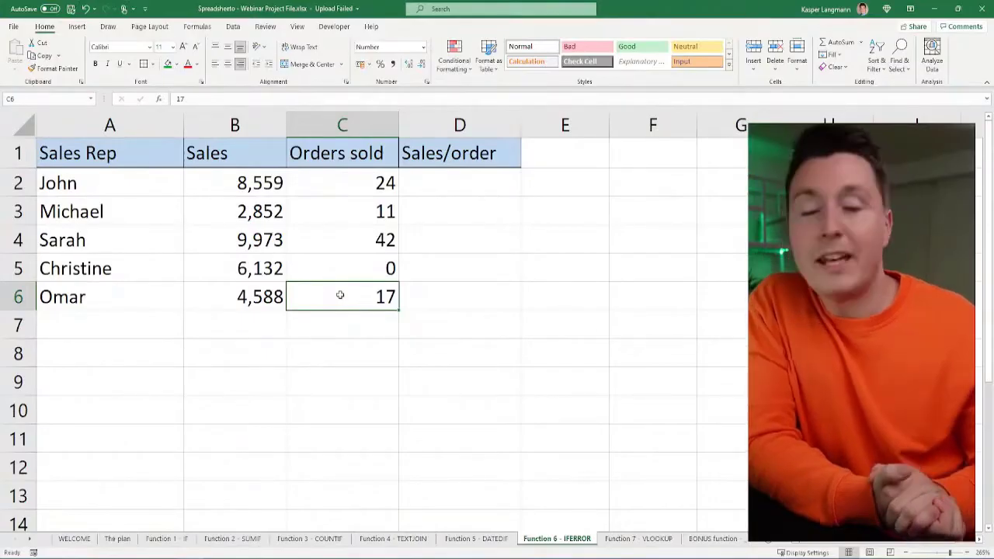
key(Up)
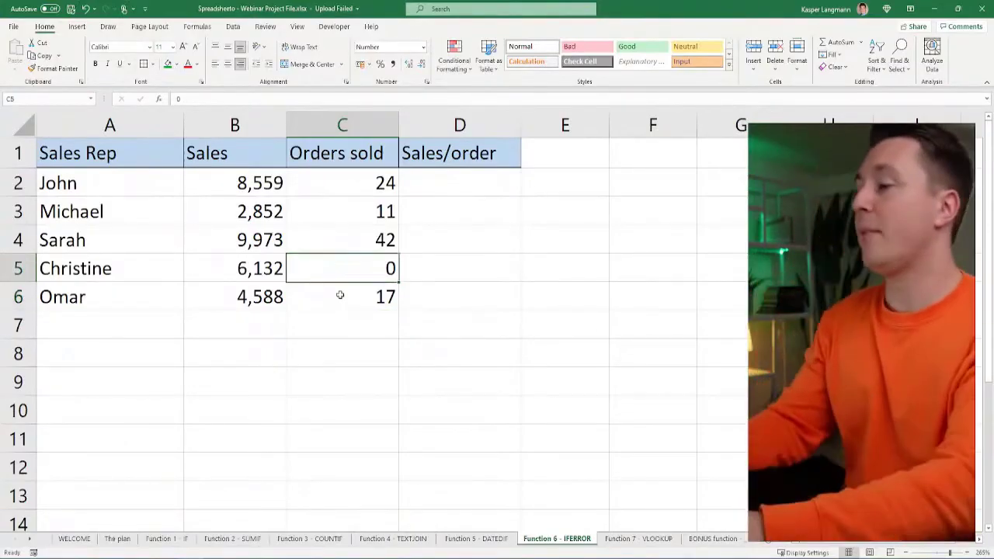
Step: Enter the formula =B2/C2 in D2 to calculate the sales per order for the first sales rep
key(Up)
key(Right)
key(Up)
key(Up)
text(=)
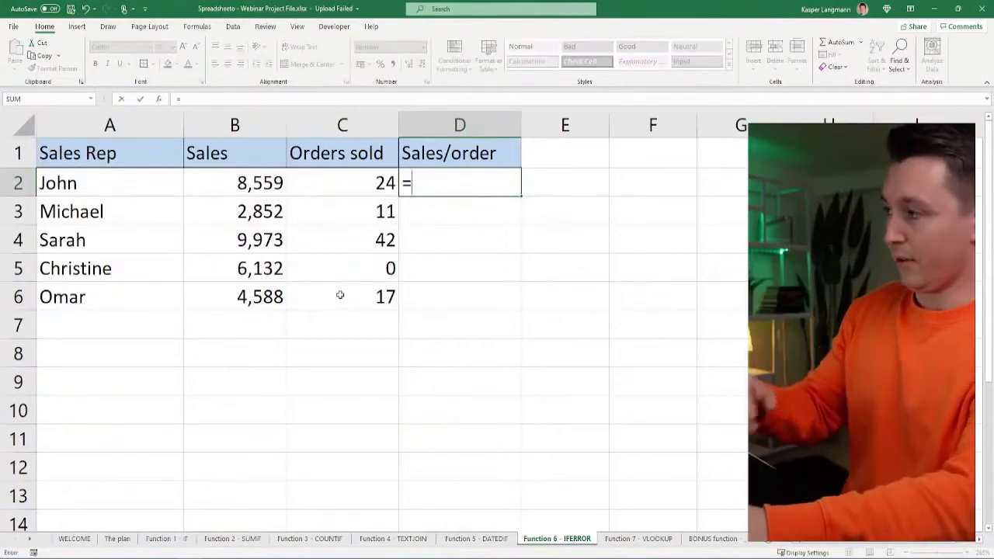
key(Left)
key(Left)
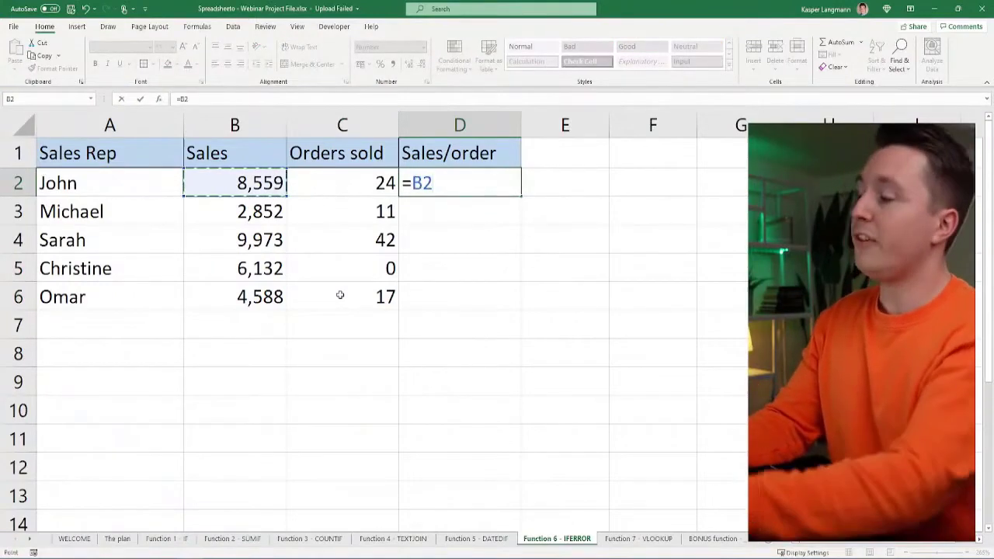
text(/)
key(Left)
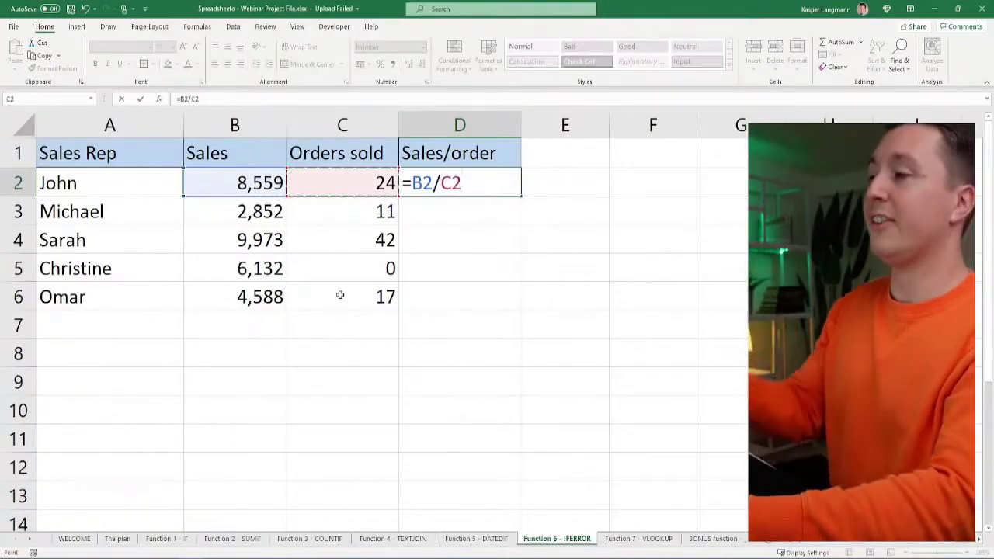
key(Return)
key(Up)
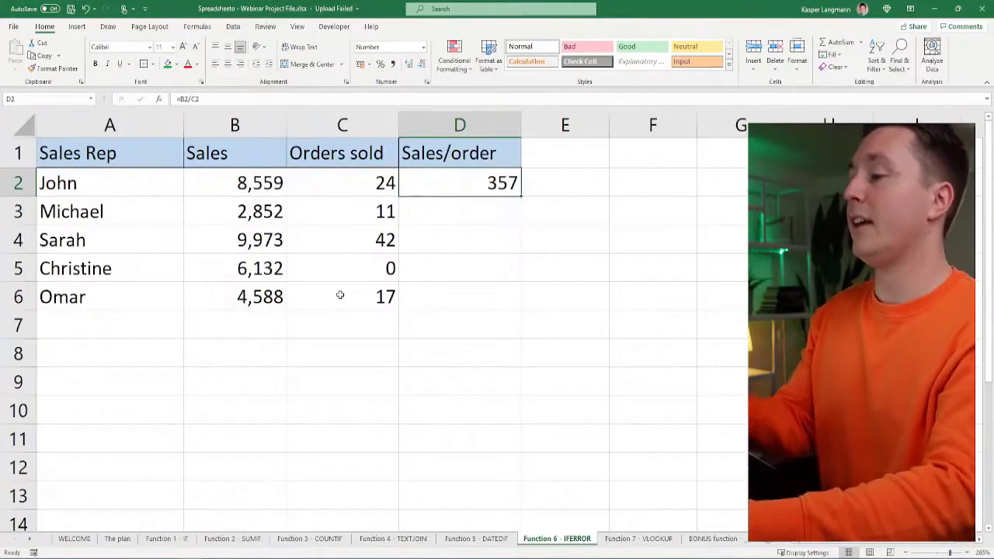
Step: Copy the sales-per-order formula from D2 down through D6
key(Left)
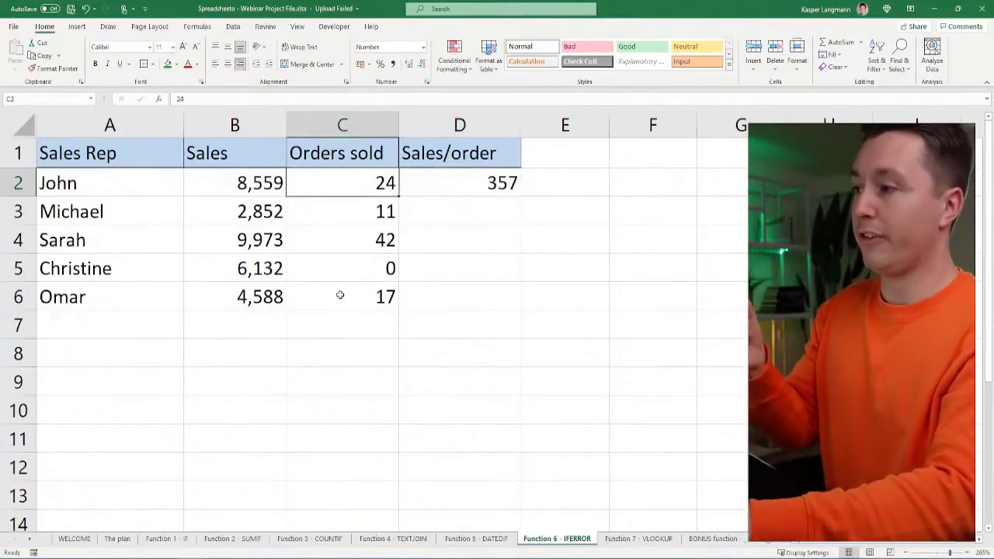
key(Right)
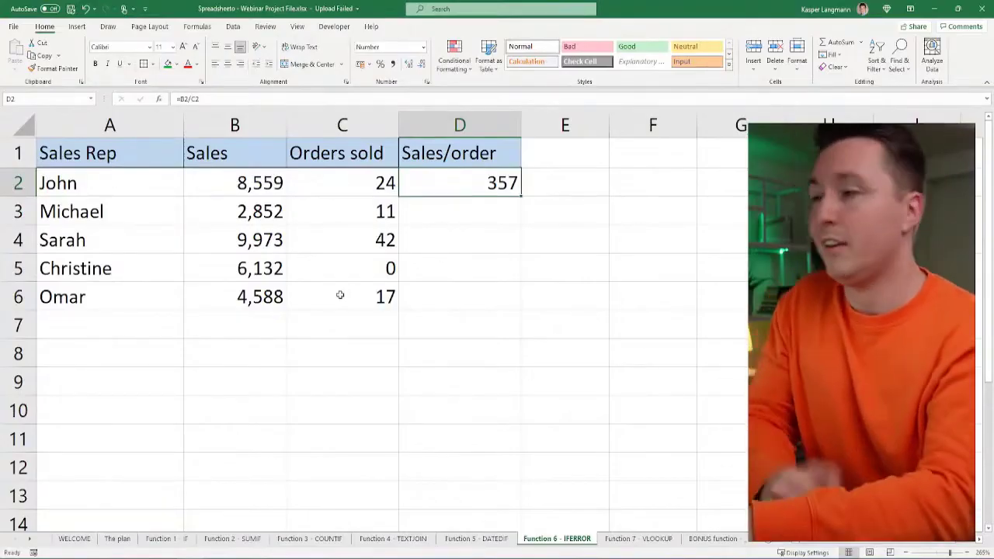
key(Down)
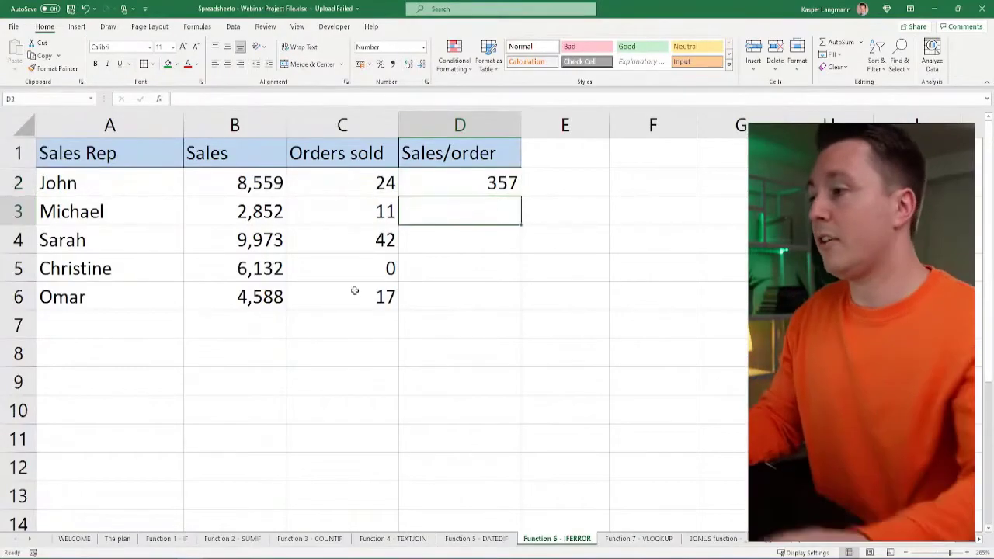
click(448, 191)
drag(521, 199, 504, 303)
Step: Examine the Sales/order result in D5 together with its source values in B5 and C5
click(487, 265)
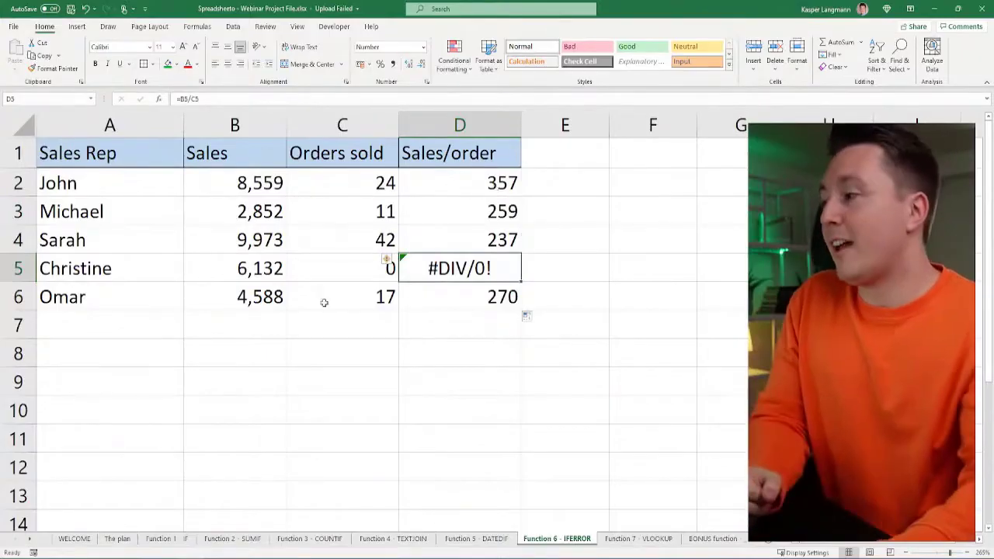
click(257, 268)
click(352, 264)
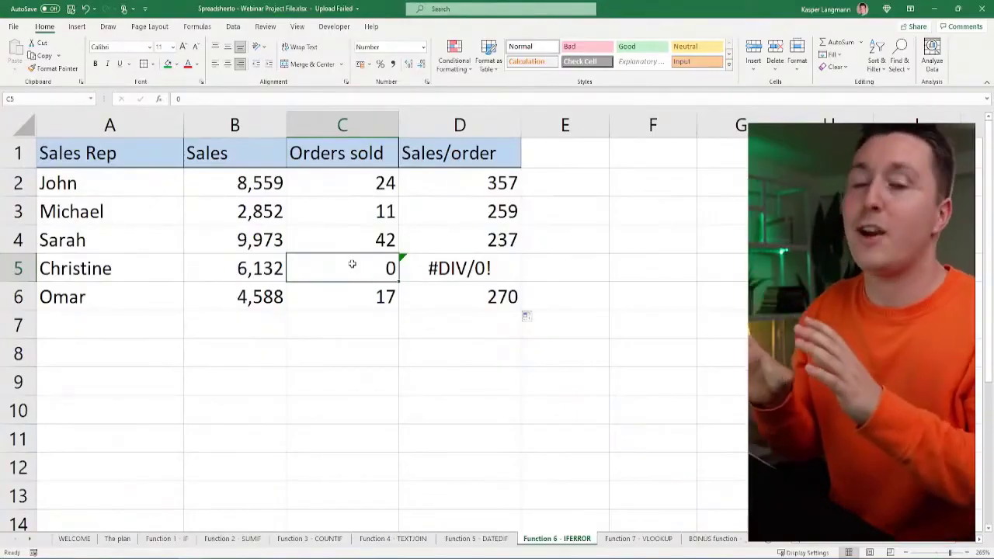
key(Right)
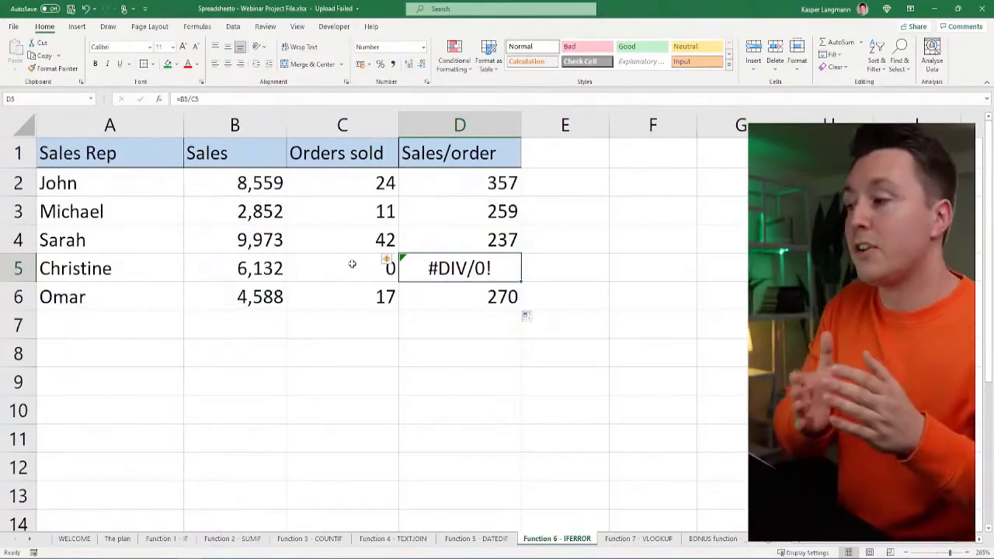
Step: Insert the IFERROR function around the division in D5, using B5/C5 as its value argument
key(F2)
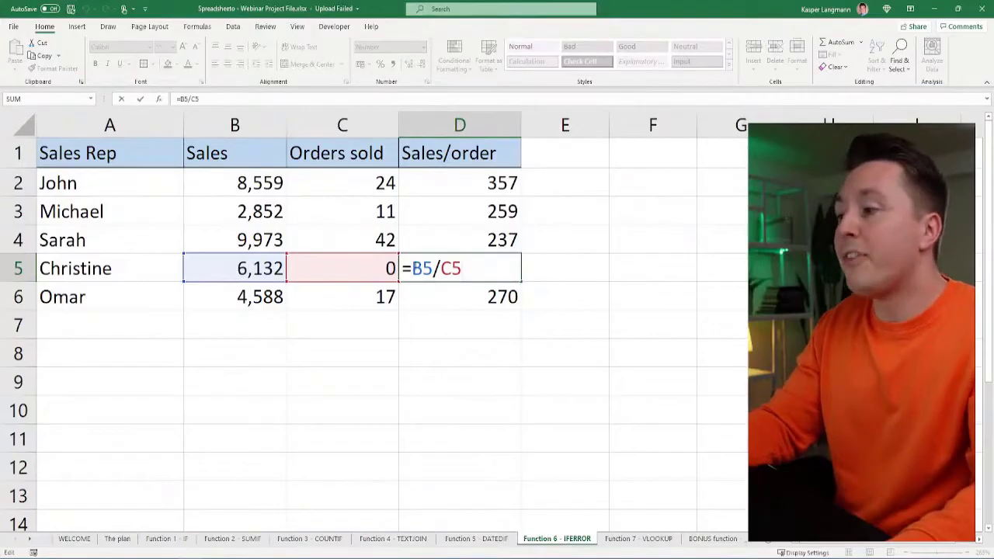
click(415, 267)
text(IRE)
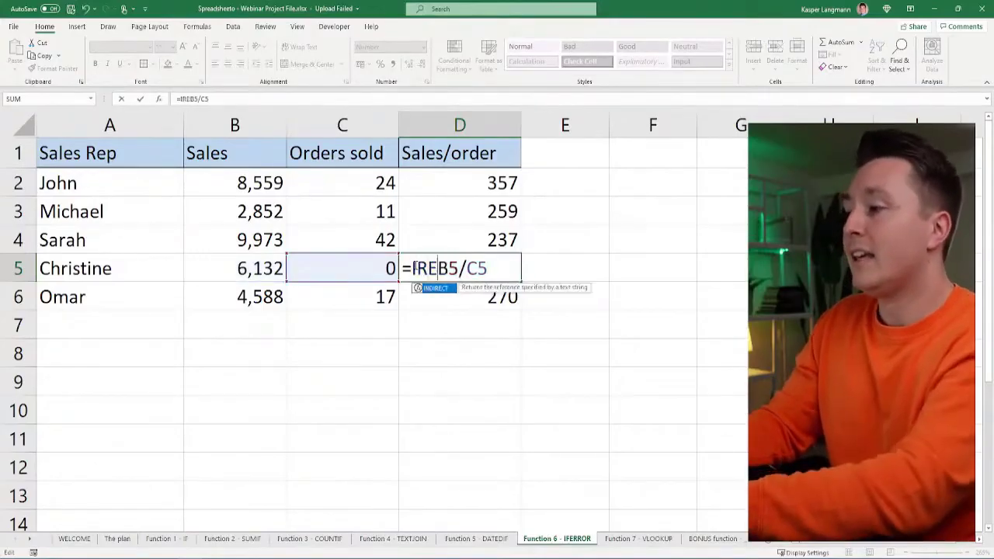
key(BackSpace)
key(BackSpace)
text(FERROR()
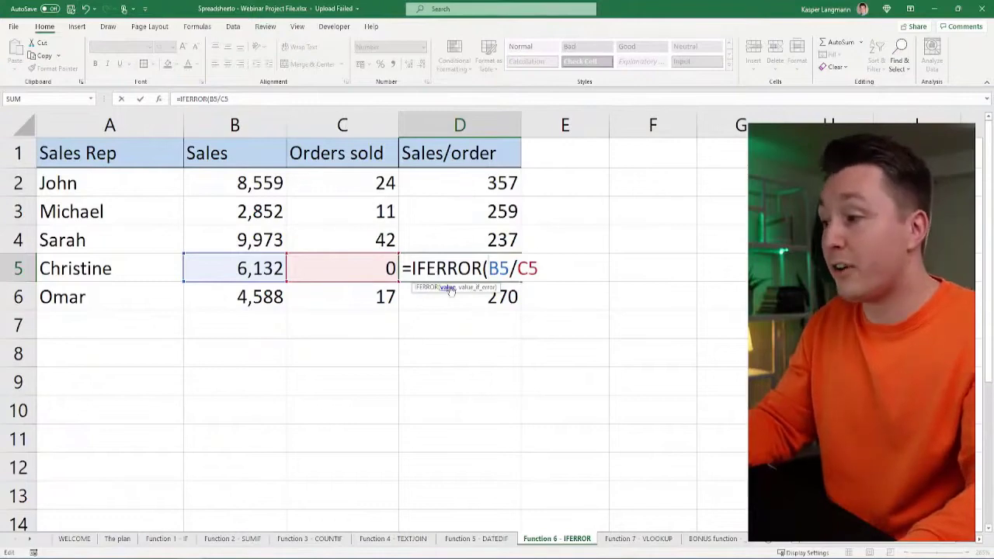
key(shift+Left)
key(shift+Left)
key(shift+Left)
key(shift+Left)
key(shift+Left)
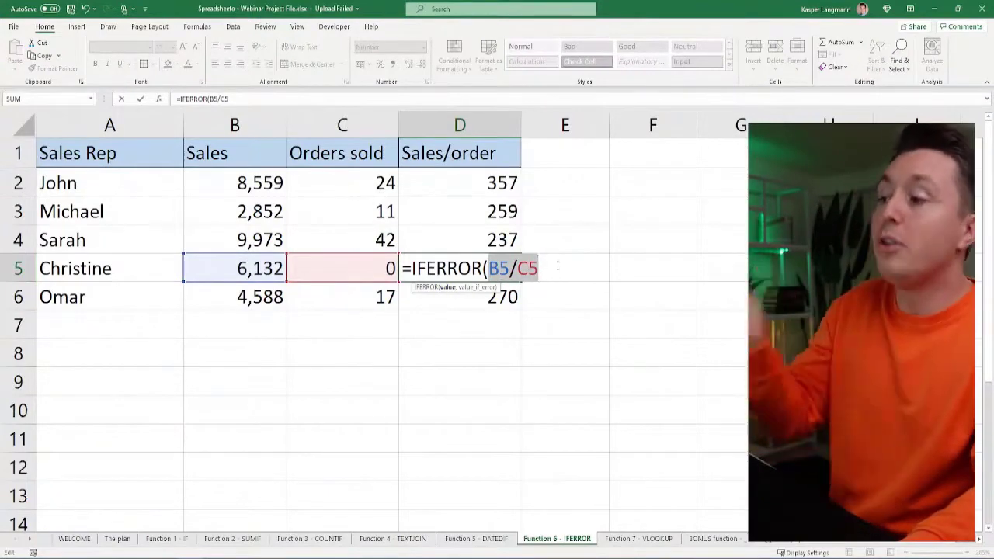
key(Right)
Step: Complete the IFERROR formula in D5 with "ERROR OH NO" as the value_if_error and reselect the cell
text(,)
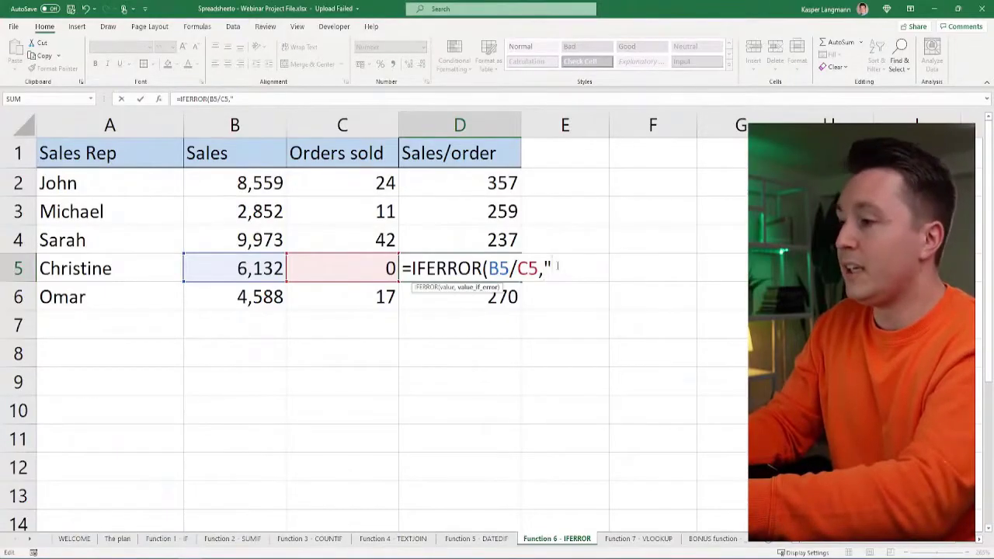
text(ERRO)
key(BackSpace)
key(BackSpace)
text(ROR)
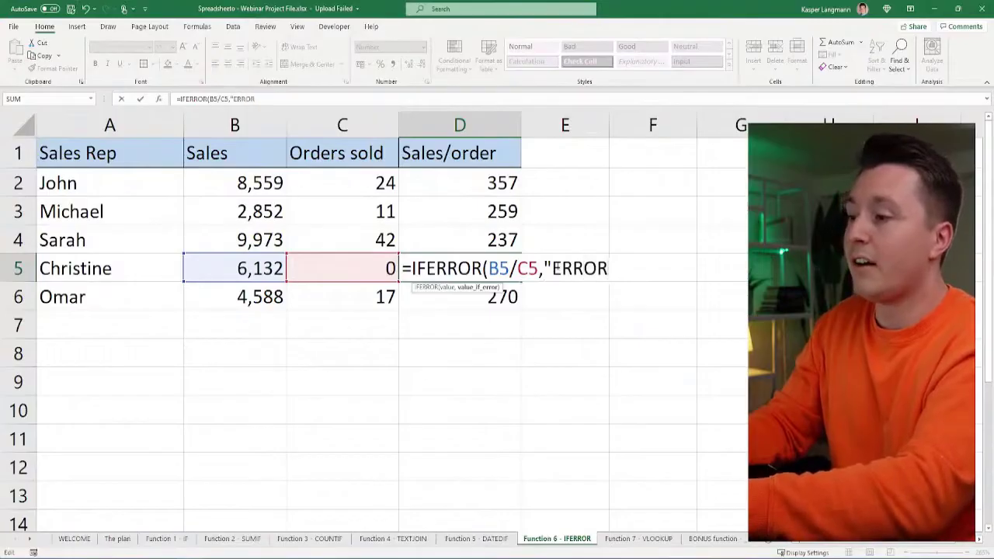
text( OH NO"))
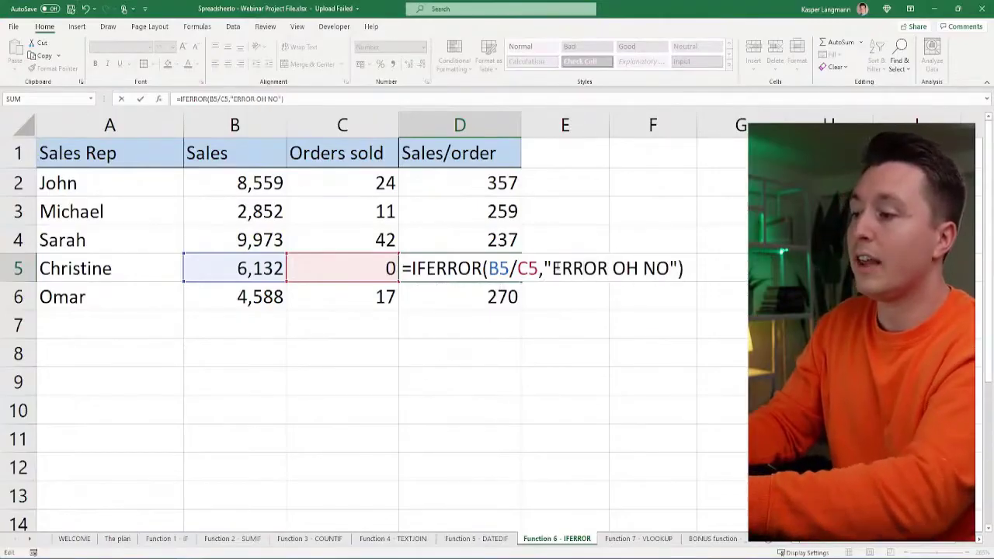
key(Return)
key(Up)
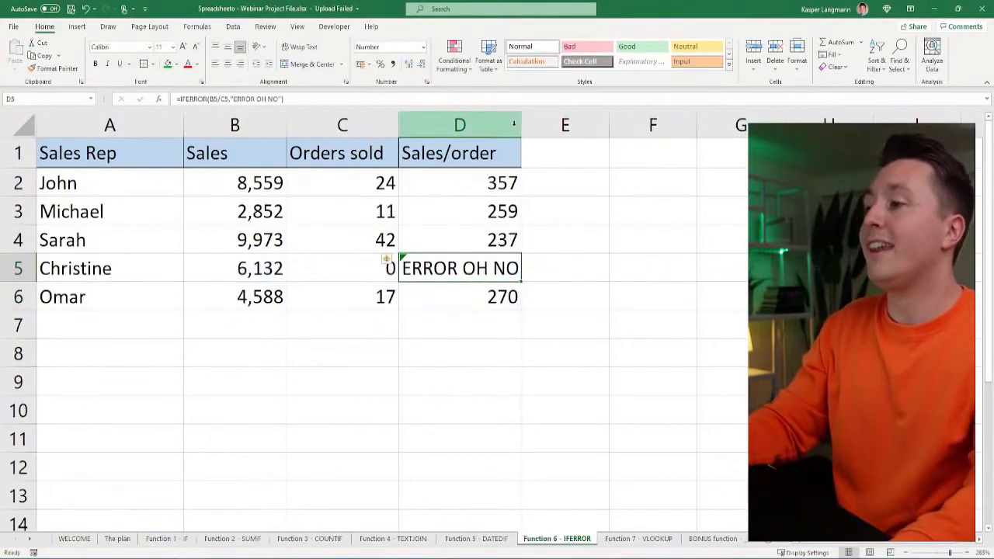
click(528, 125)
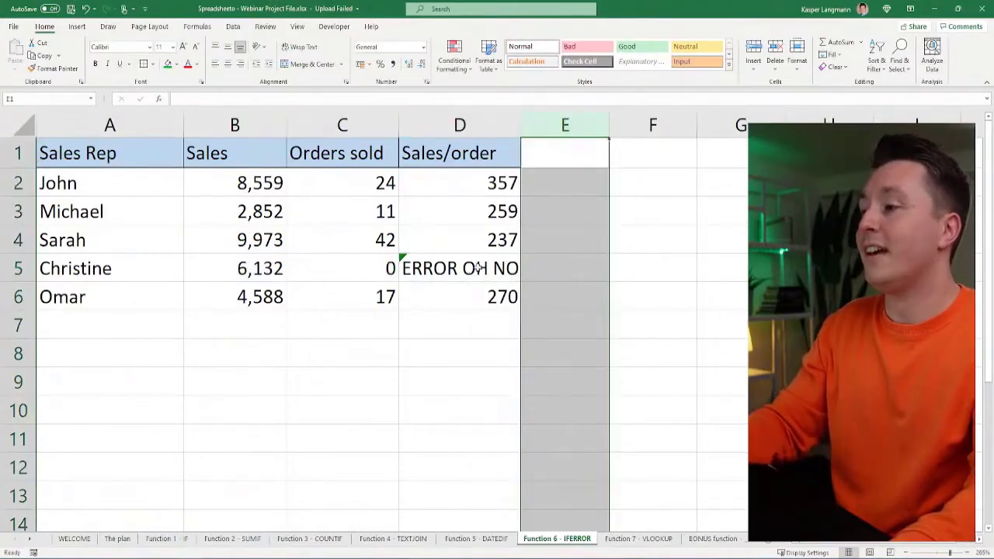
click(477, 268)
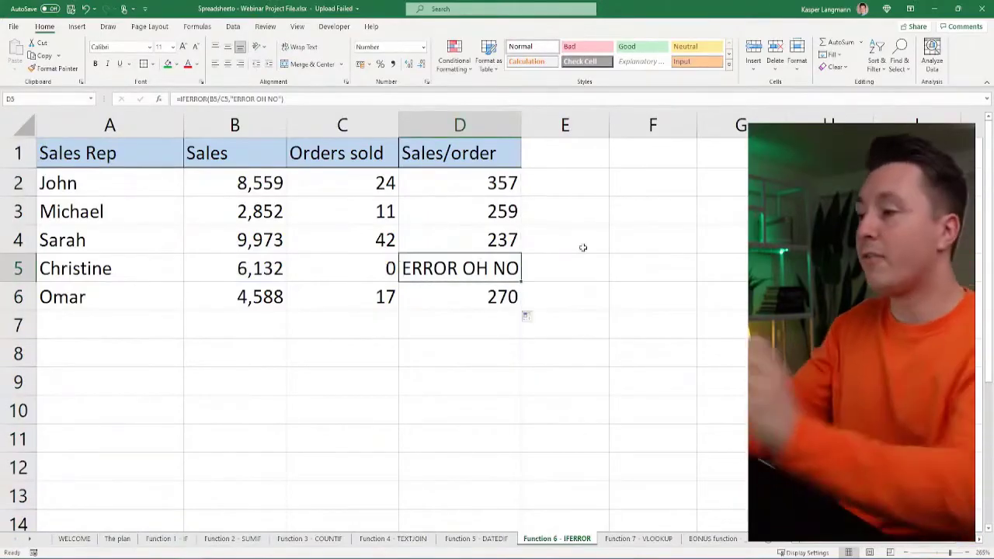
Step: Replace the "ERROR OH NO" text in D5's IFERROR formula with an empty string and reselect the cell
key(F2)
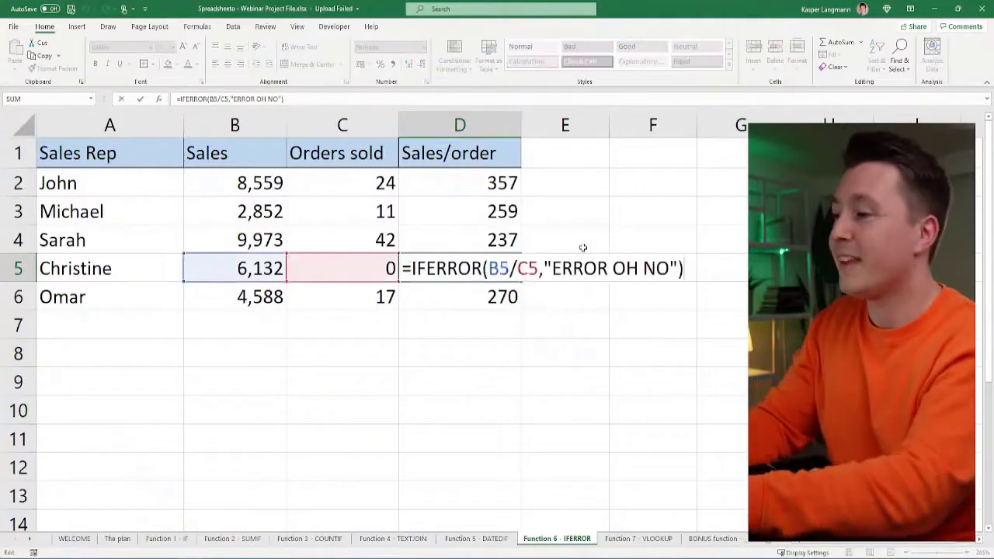
key(Left)
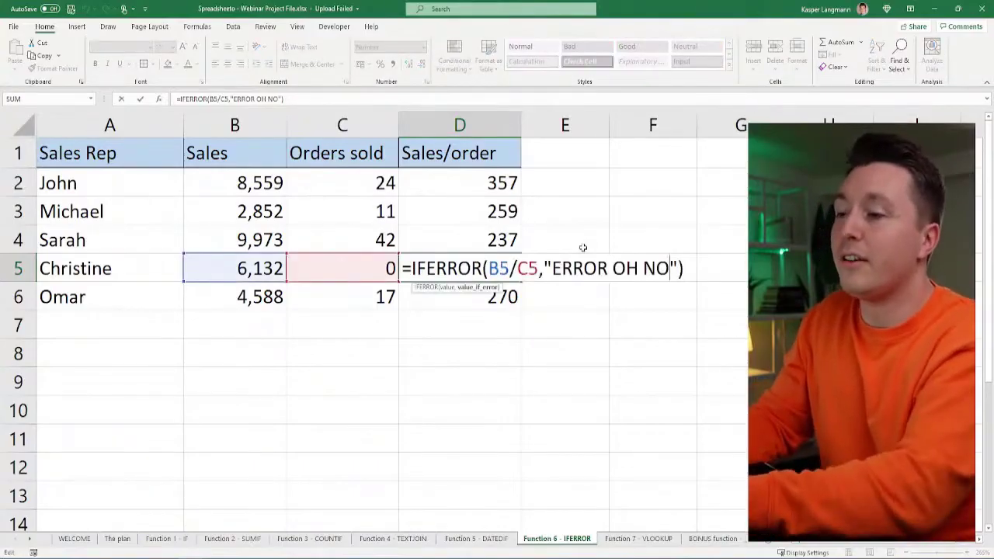
key(BackSpace)
key(BackSpace)
key(BackSpace)
key(BackSpace)
key(BackSpace)
key(BackSpace)
key(BackSpace)
key(BackSpace)
key(BackSpace)
key(BackSpace)
key(BackSpace)
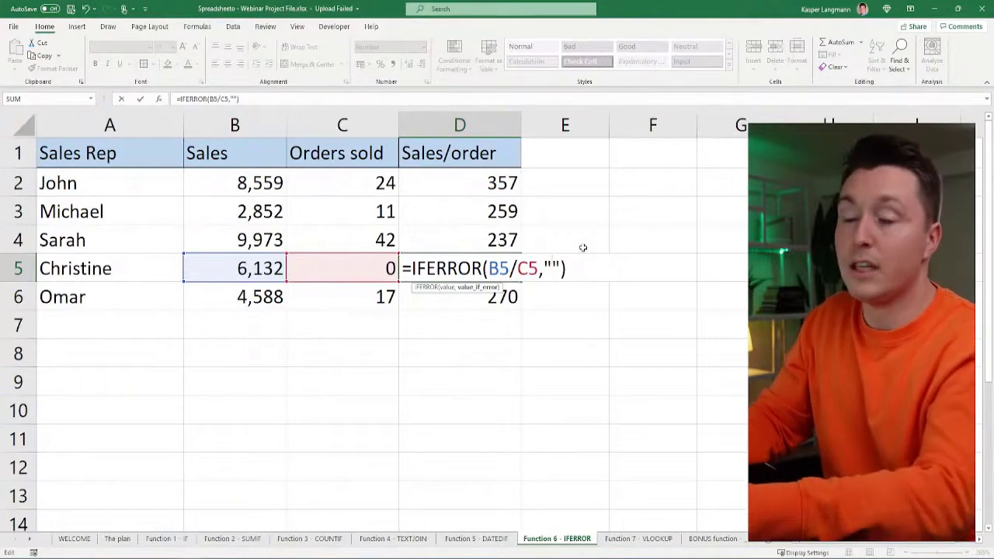
key(Return)
key(Up)
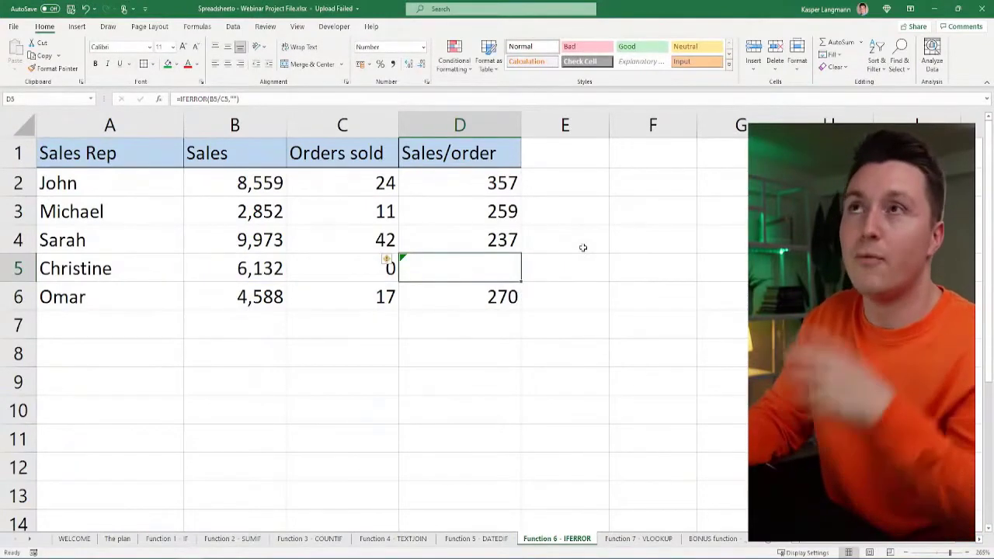
Step: Set the value_if_error of the IFERROR formula in D5 to 0 and reselect the cell
key(F2)
key(Left)
key(BackSpace)
key(BackSpace)
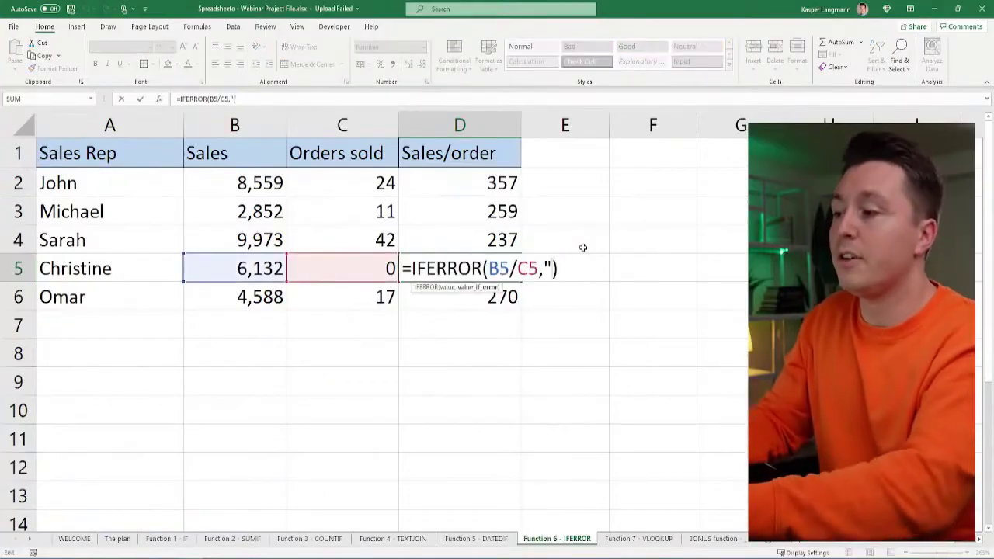
text(0)
key(Return)
key(Up)
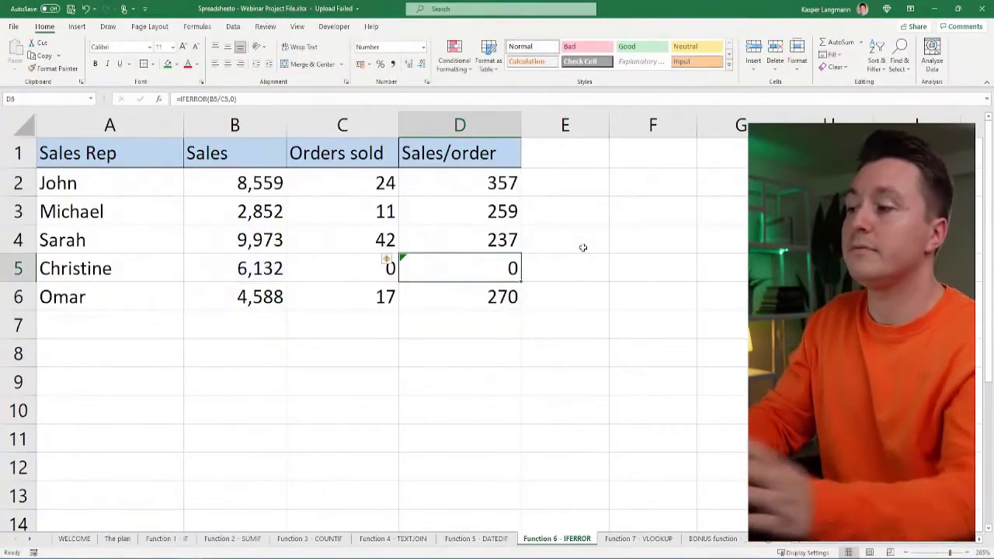
Step: Set the value_if_error of the IFERROR formula in D5 to "Contact admin"
key(F2)
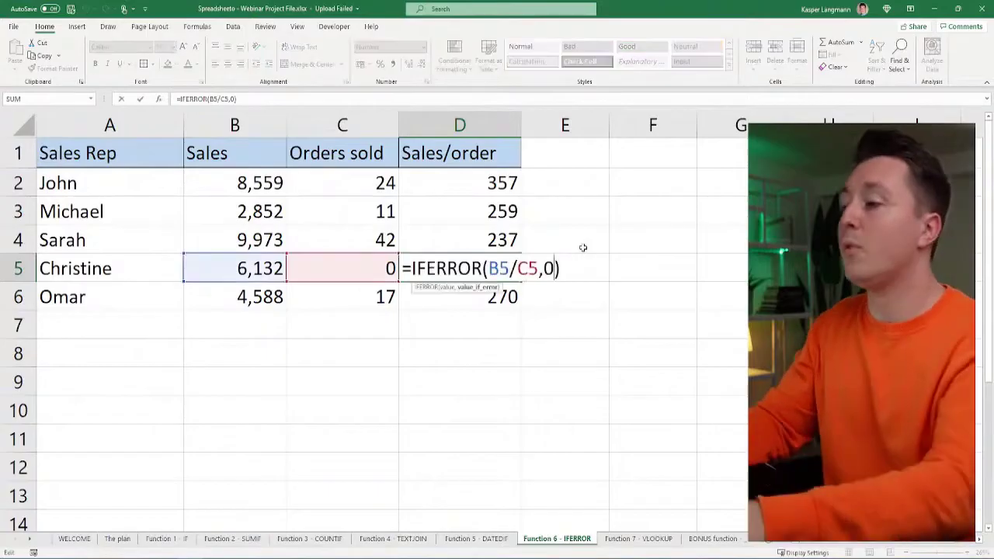
key(Left)
key(BackSpace)
text("")
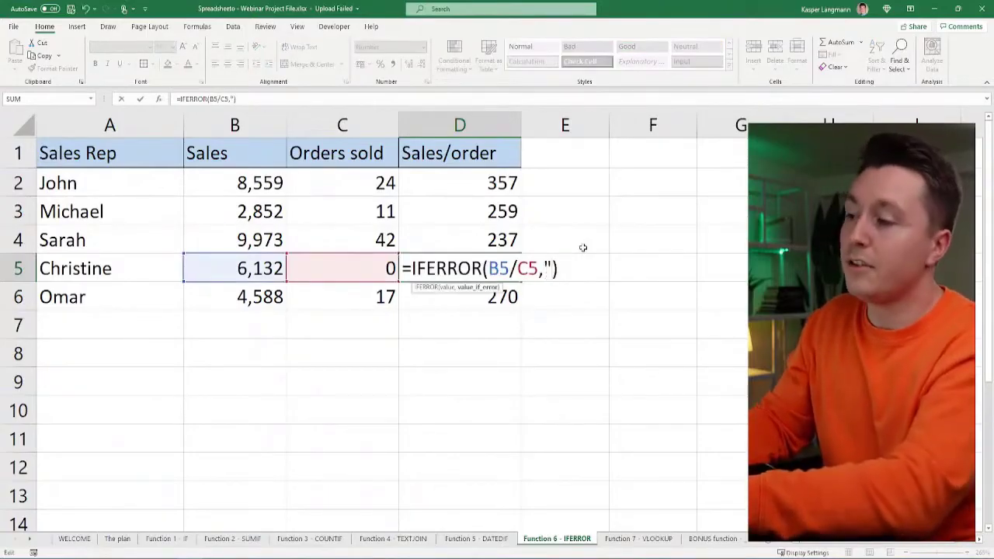
text(Contact a)
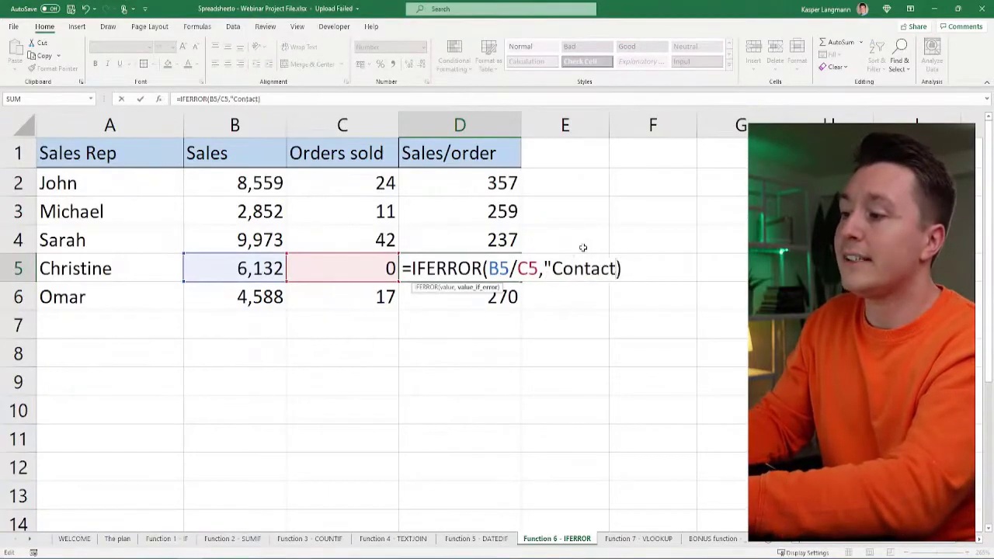
text(dmin")
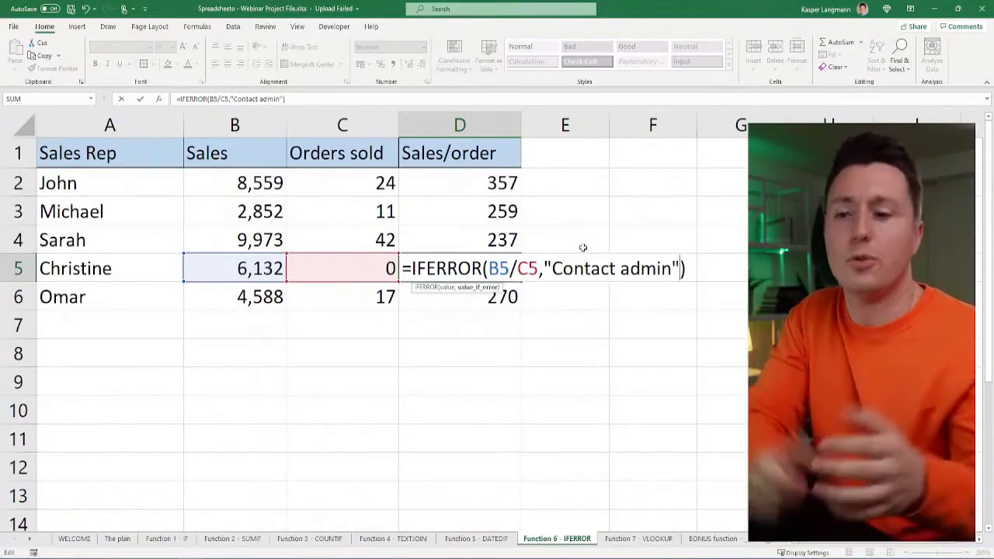
key(Return)
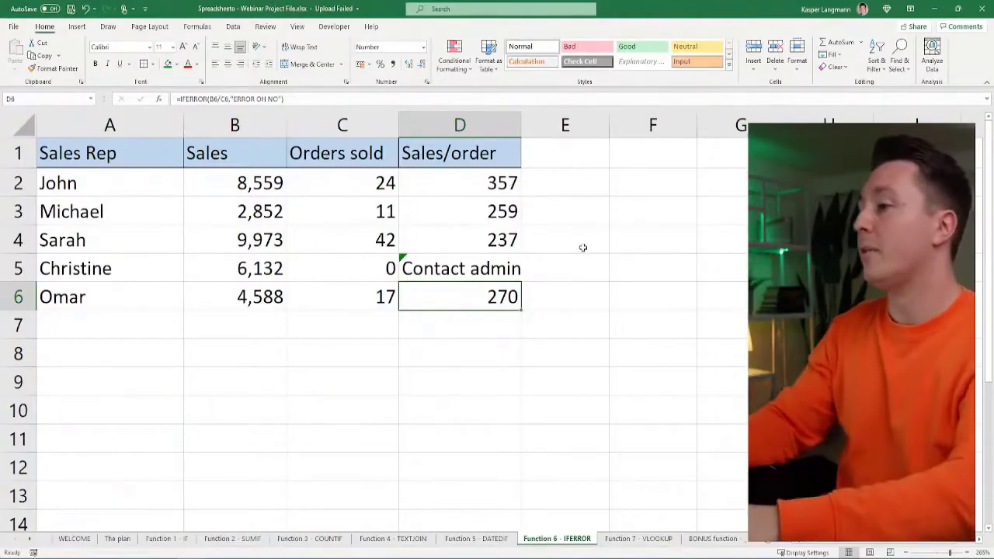
key(Up)
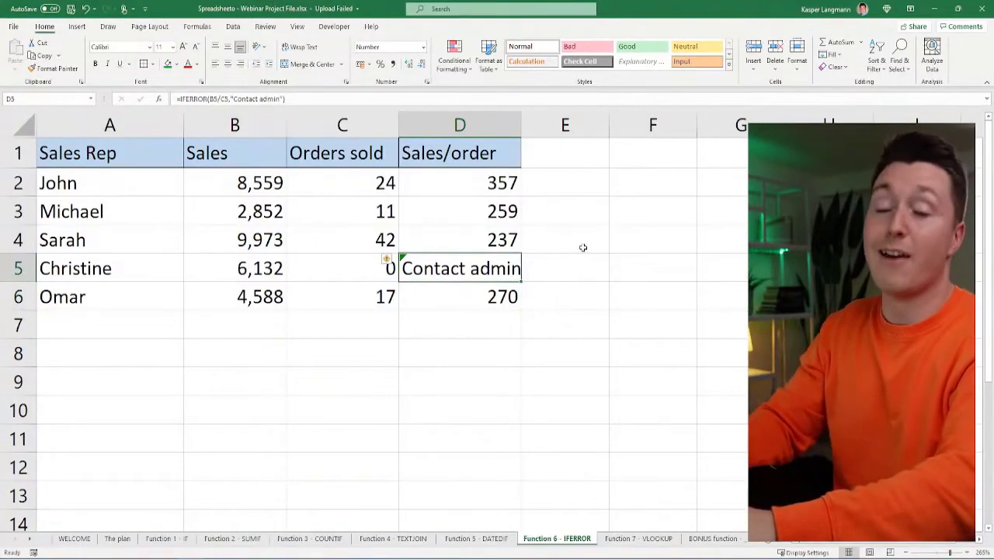
key(Up)
key(Down)
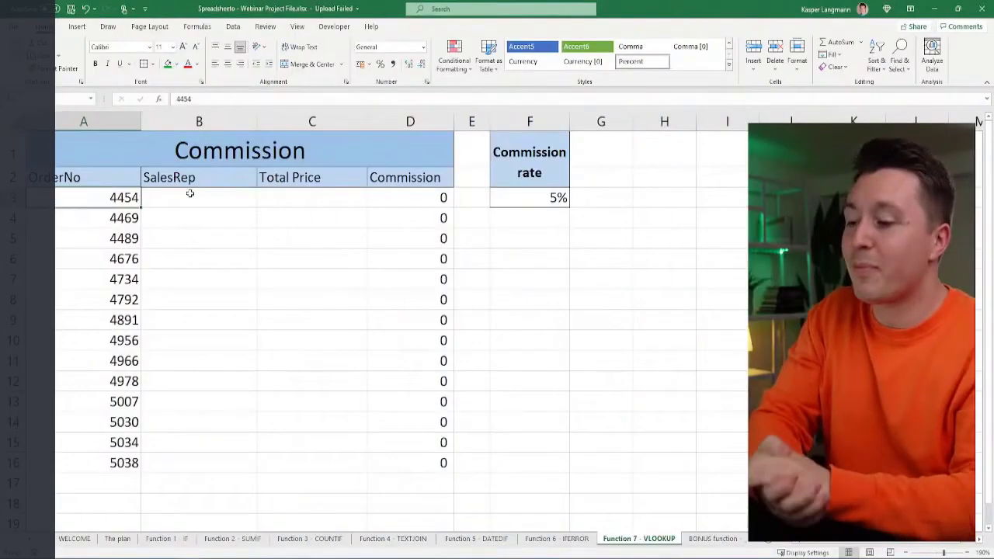
Step: Examine the Commission table's order numbers in A3:A16 and the matching order data on the Function 1 - IF sheet
click(186, 202)
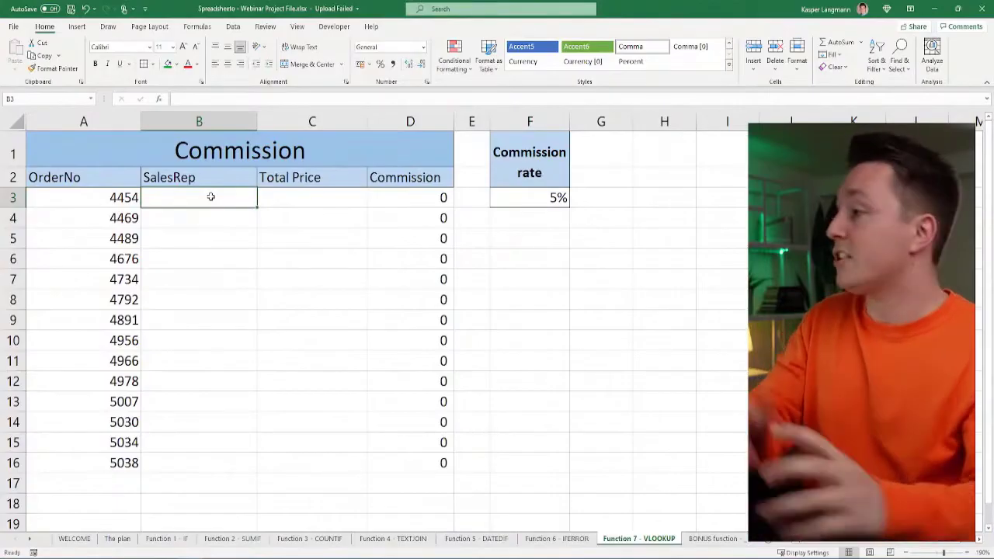
click(259, 138)
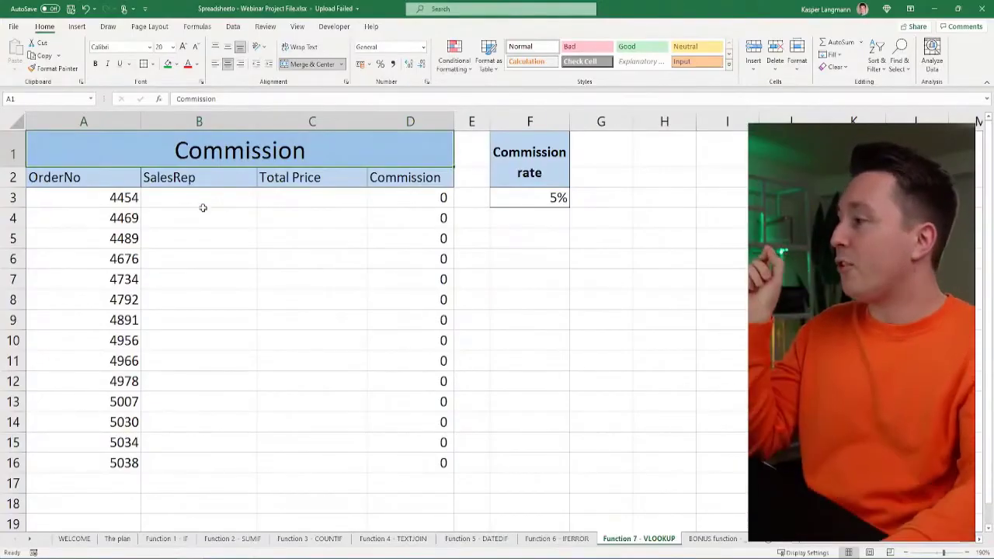
drag(118, 198, 132, 466)
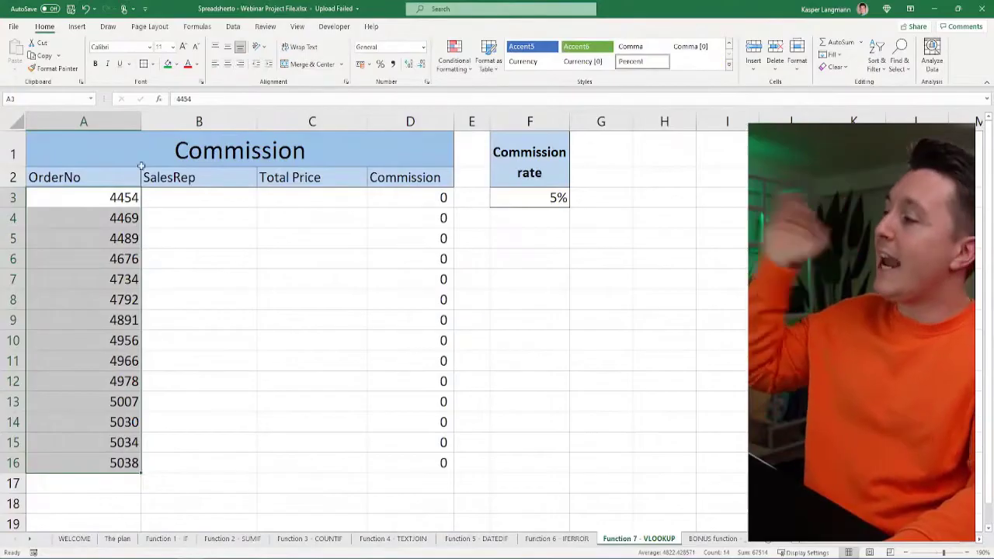
drag(121, 196, 126, 464)
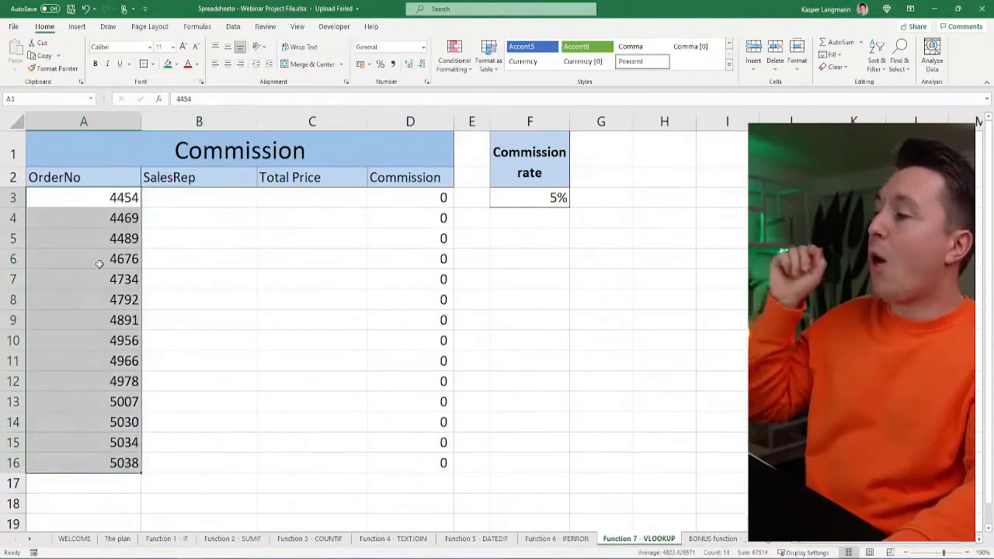
click(103, 197)
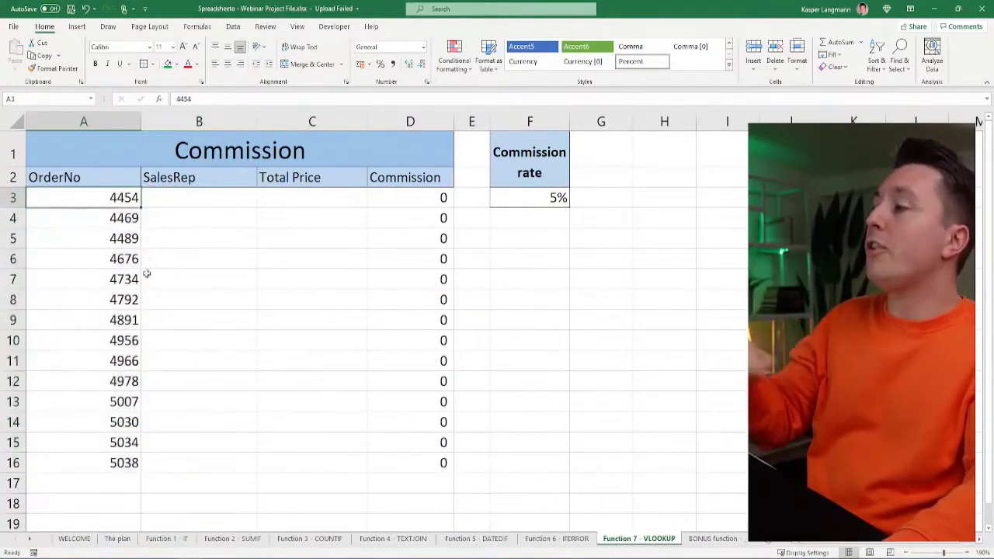
click(183, 541)
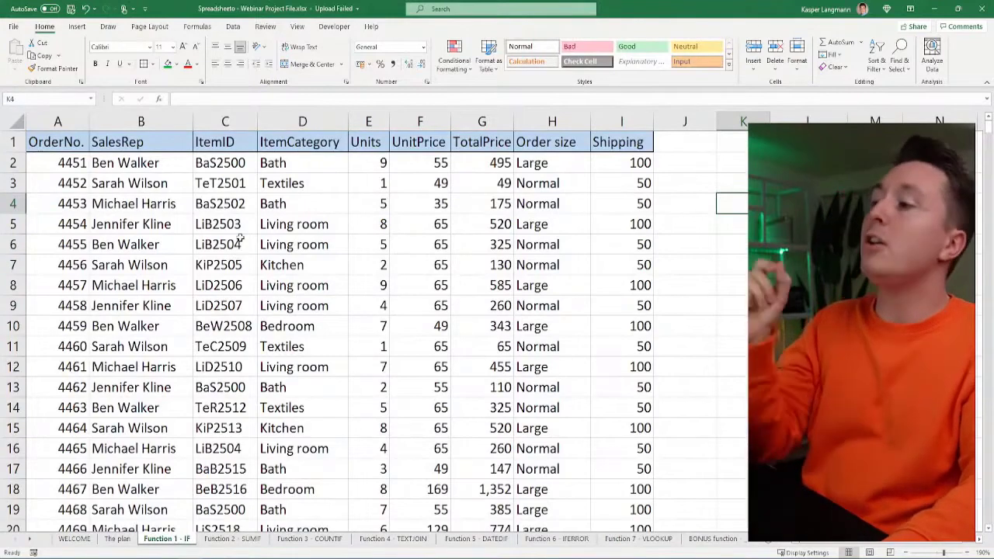
click(638, 538)
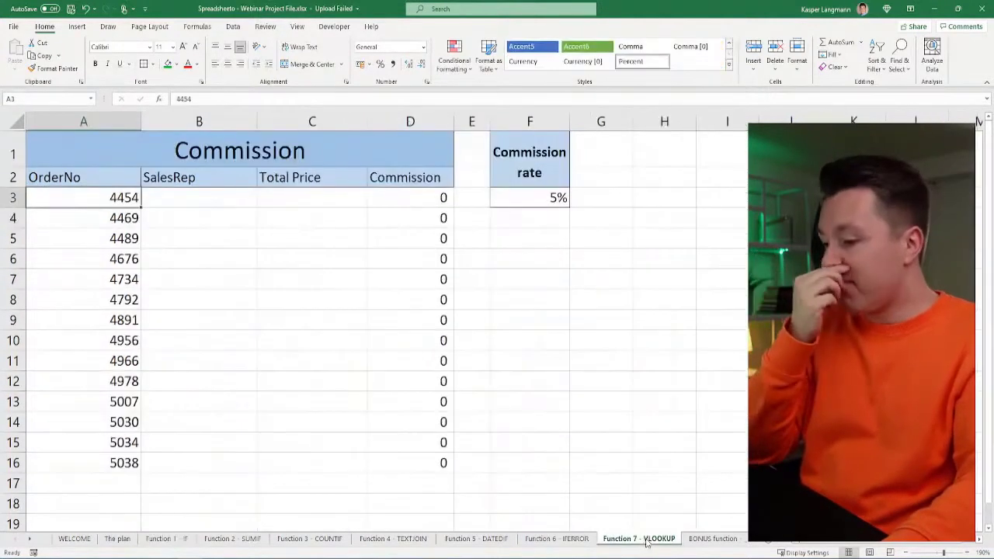
Step: Inspect the commission formula in D3 and the cells it references without changing it
click(197, 198)
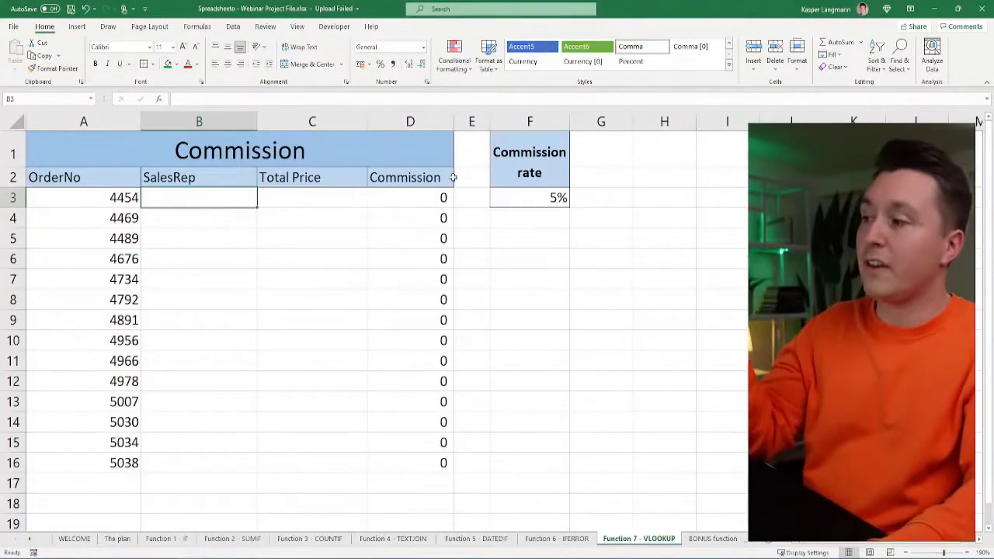
click(438, 198)
double_click(439, 198)
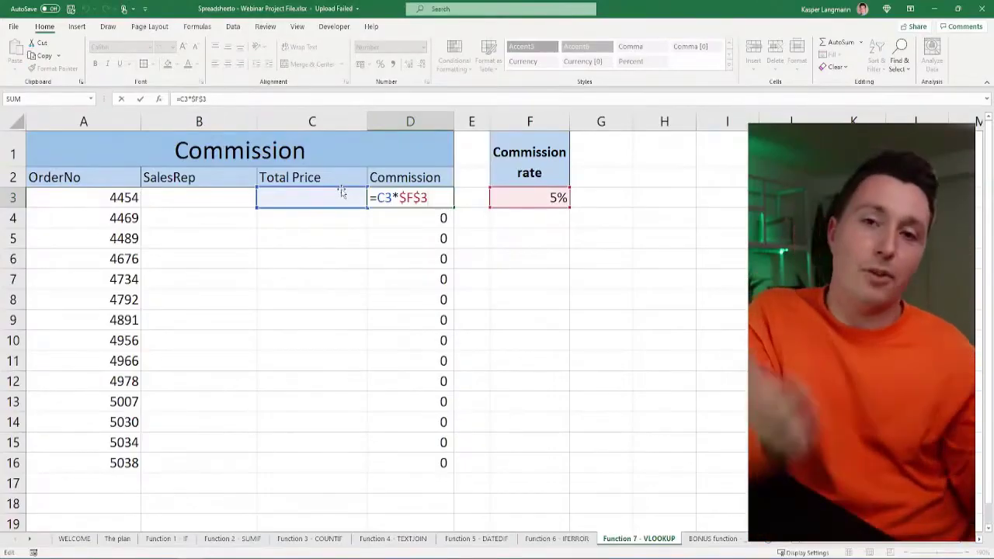
key(Escape)
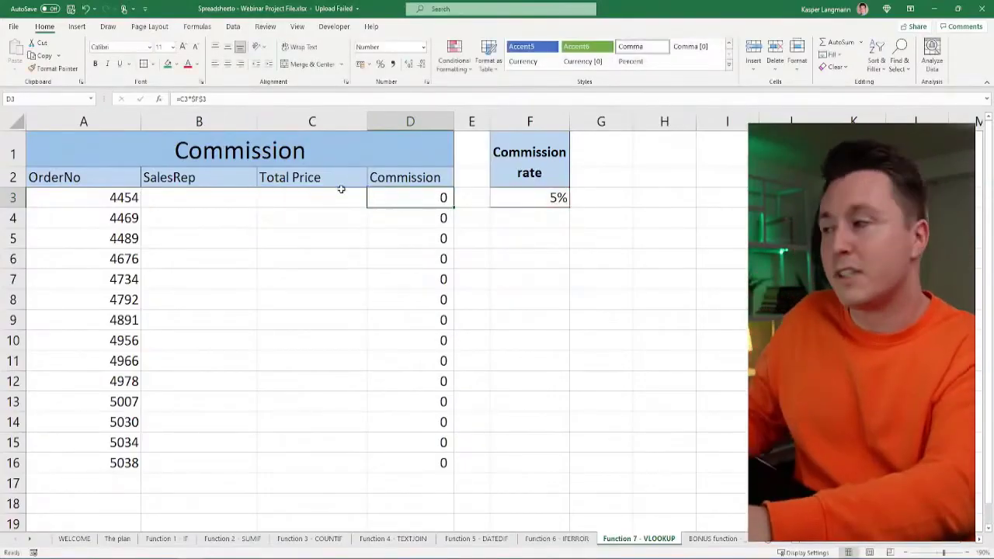
Step: Begin a VLOOKUP formula in B3 of the SalesRep column with order number cell A3 as the lookup value
key(Left)
key(Left)
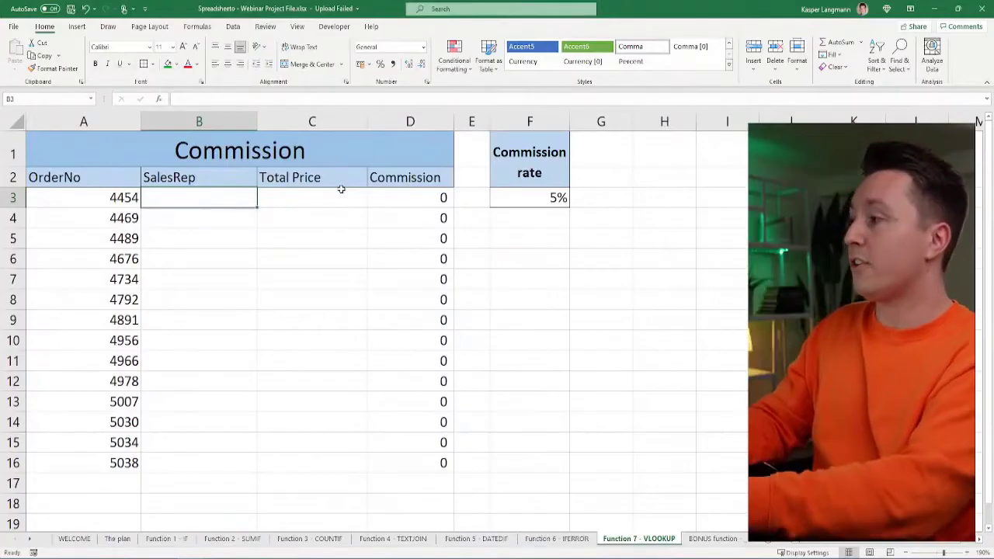
text(=)
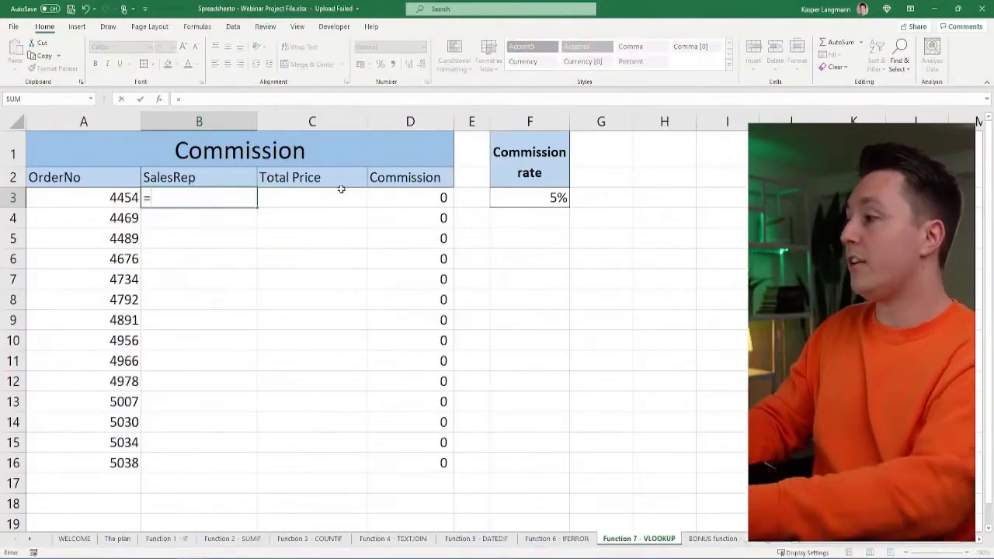
text(VLOO)
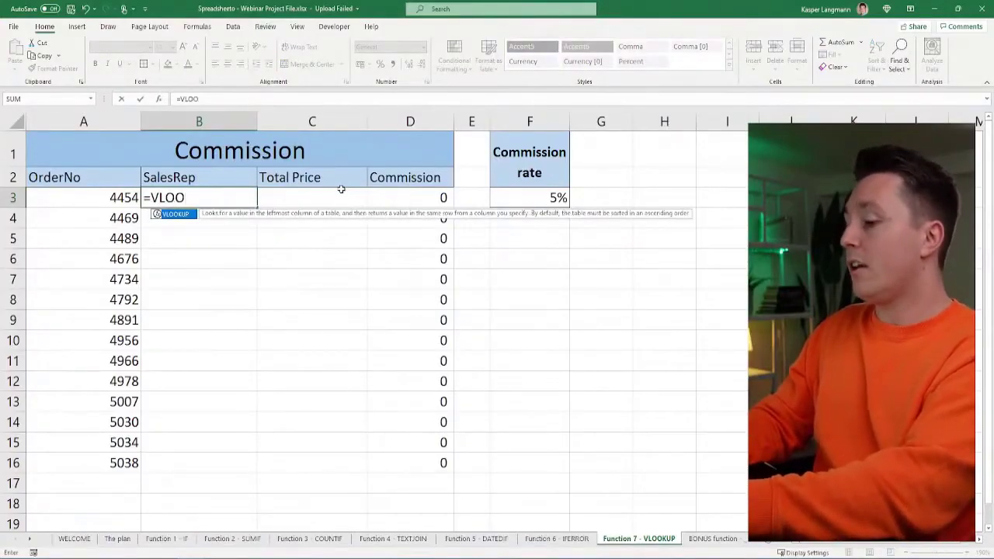
text(KUP()
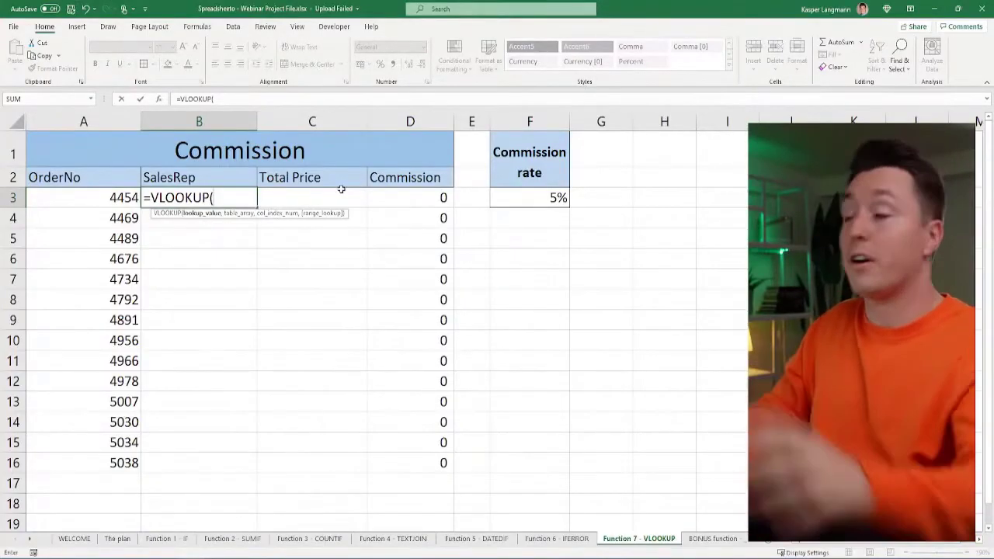
click(121, 196)
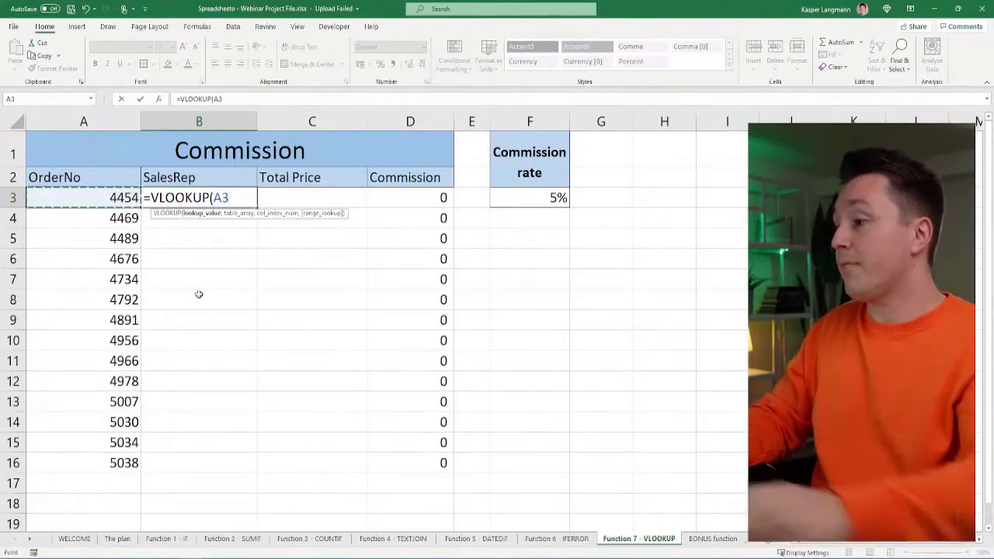
text(,)
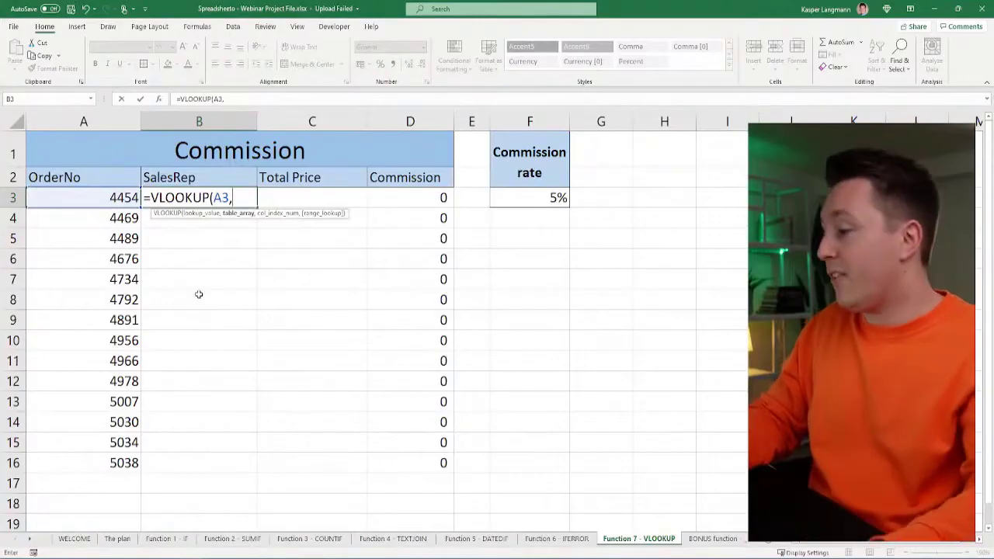
Step: Set the VLOOKUP's table_array to columns A:I of the Function 1 - IF sheet and continue to the column index argument
click(165, 539)
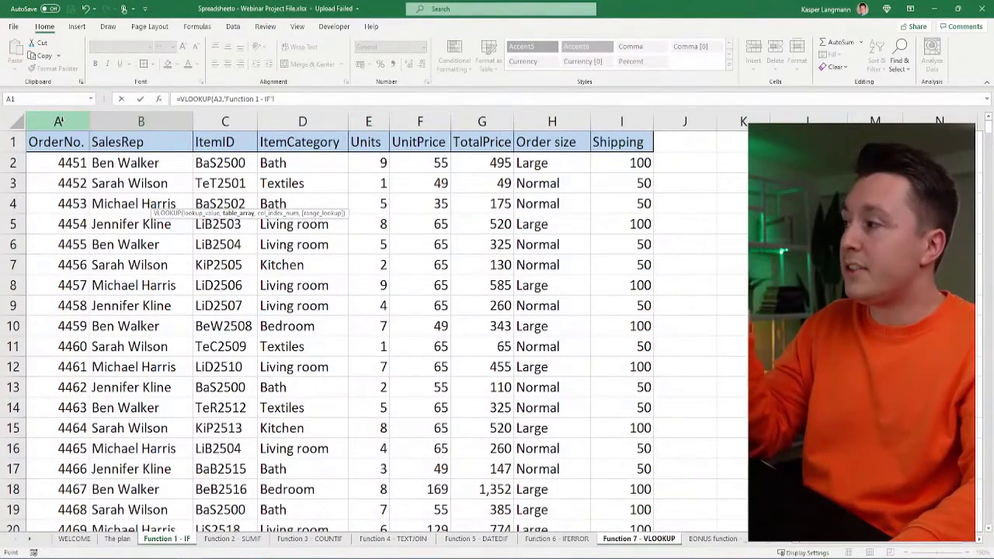
drag(59, 121, 626, 124)
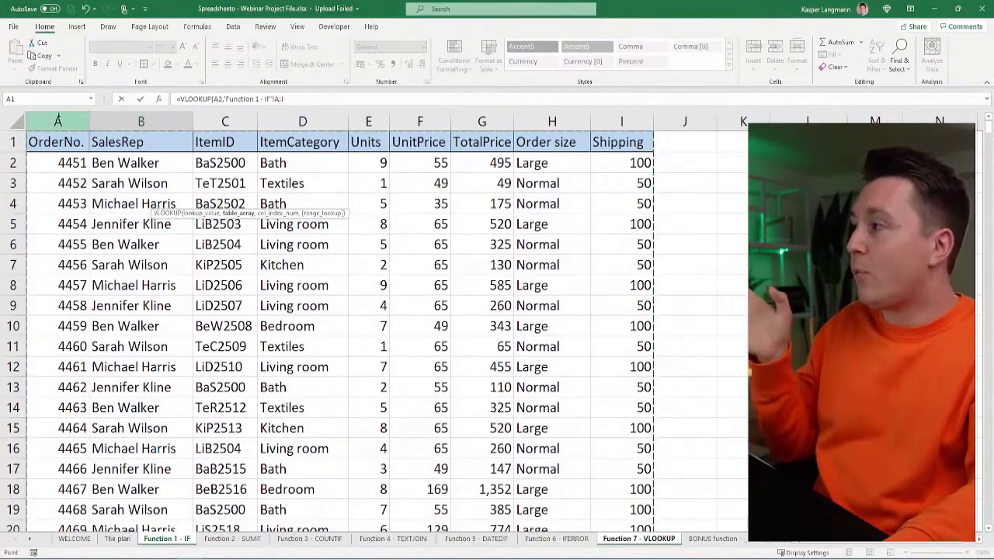
drag(145, 121, 634, 118)
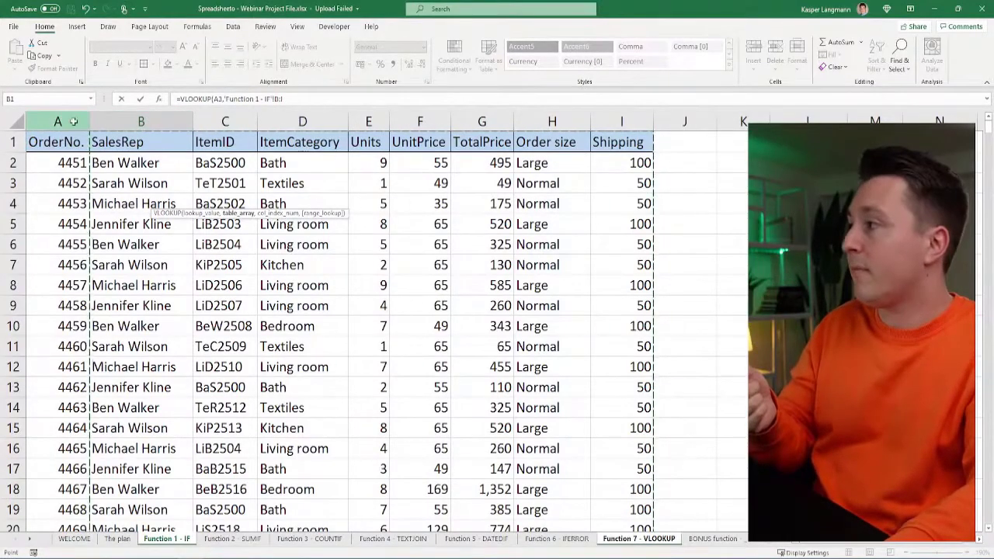
drag(74, 121, 623, 120)
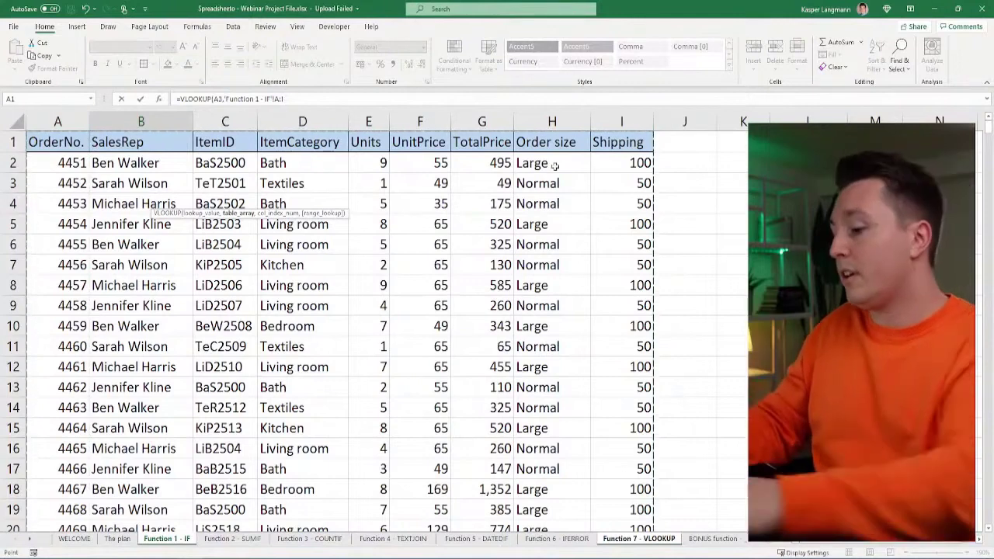
text(,)
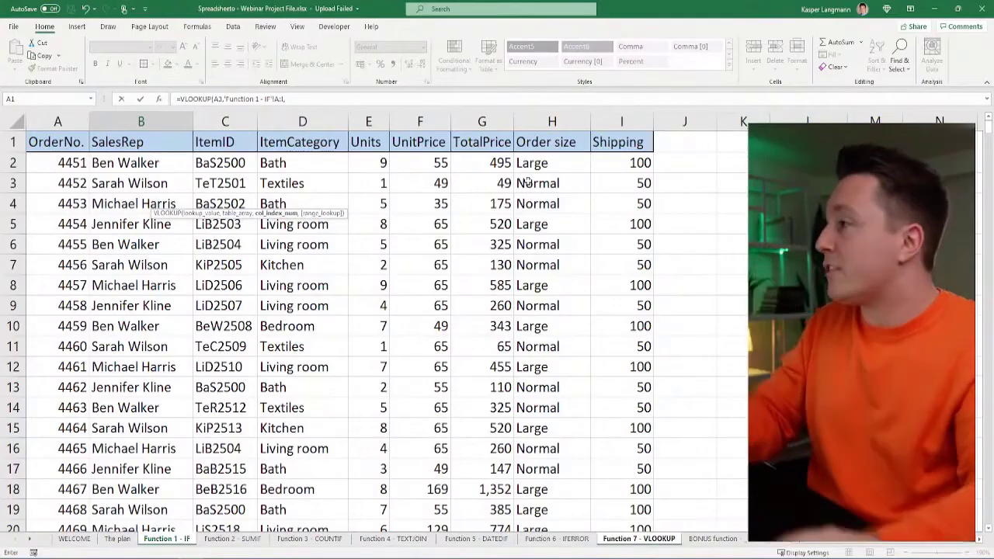
drag(303, 121, 609, 115)
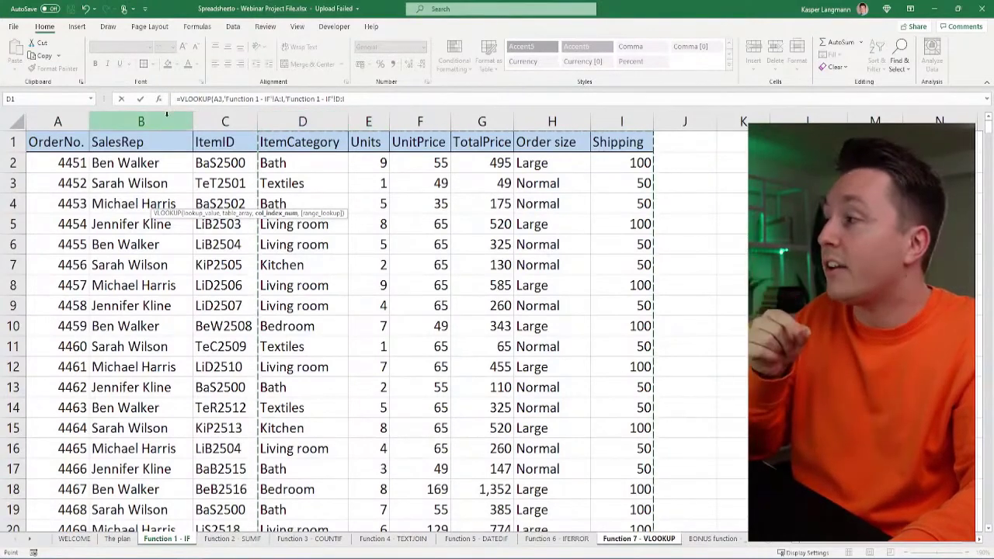
drag(166, 114, 58, 118)
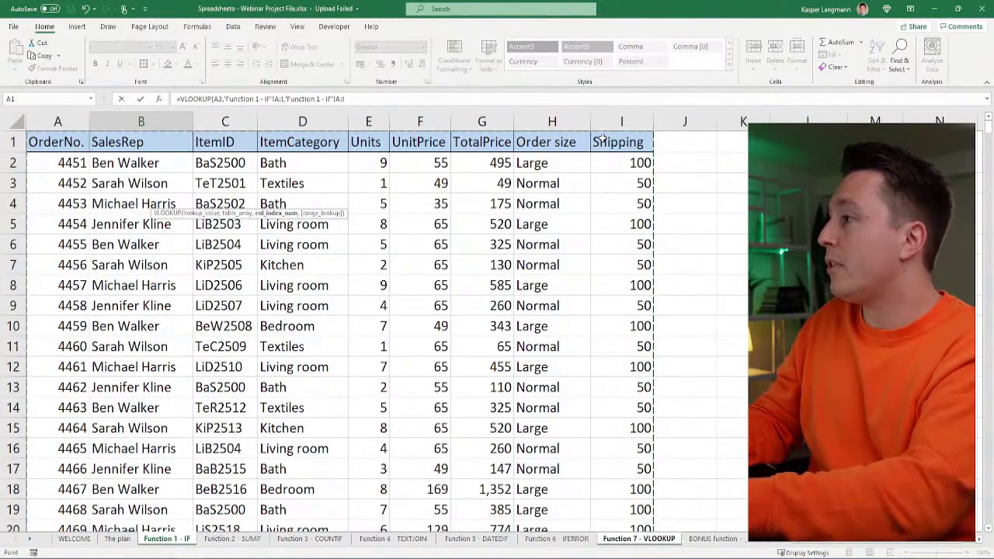
drag(371, 98, 286, 99)
key(BackSpace)
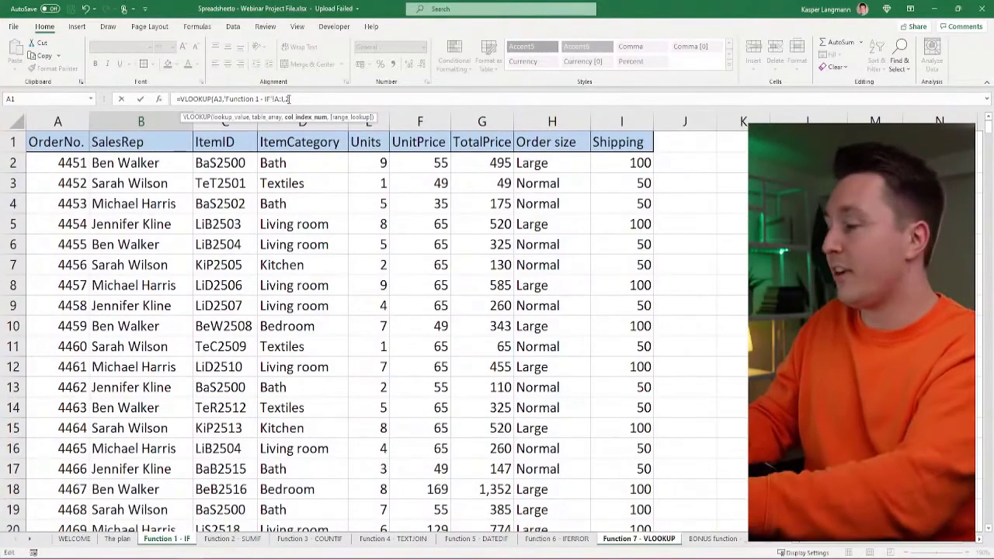
Step: Complete the SalesRep VLOOKUP in B3 with column index 2 and an exact match (FALSE)
text(,)
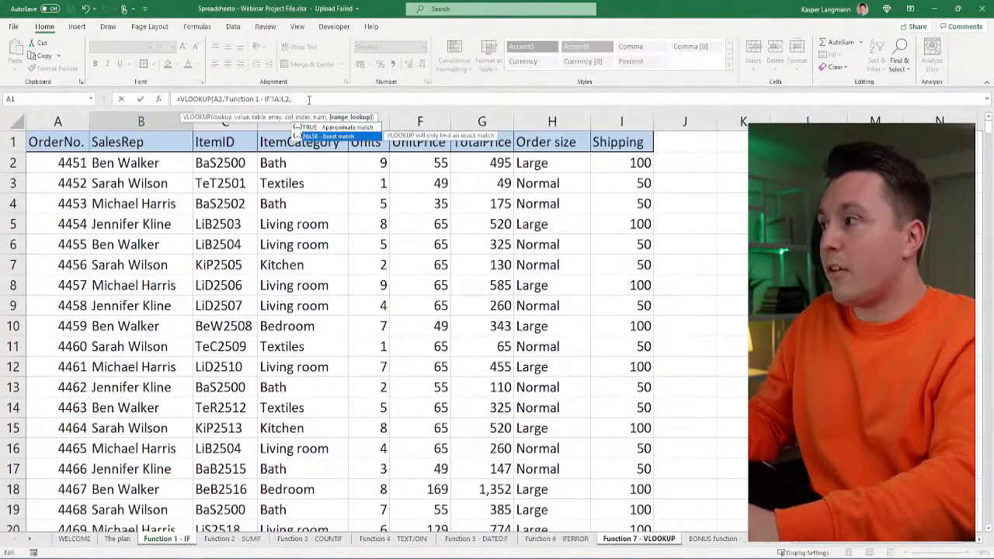
text(FALSE)
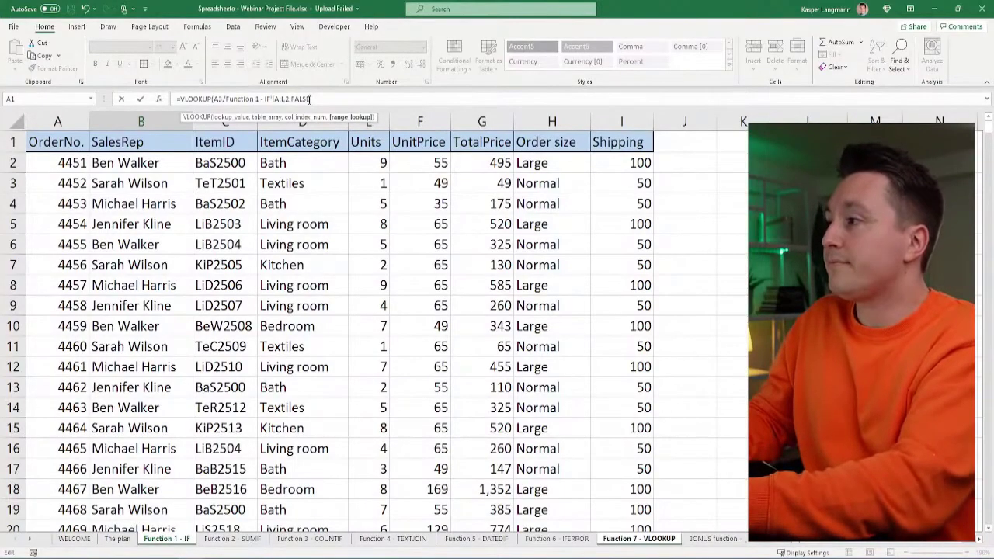
text())
key(Return)
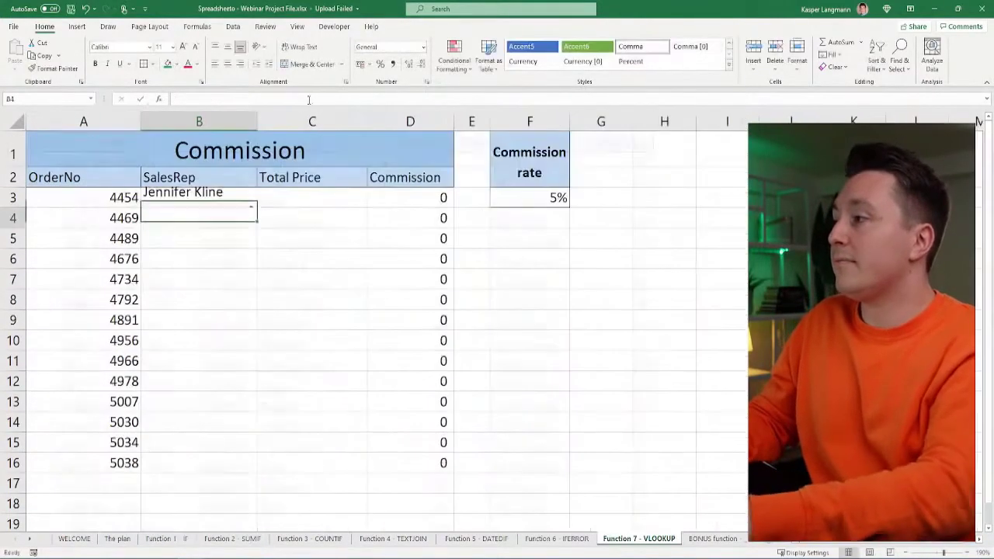
Step: Fill the SalesRep VLOOKUP from B3 down through B16
key(Up)
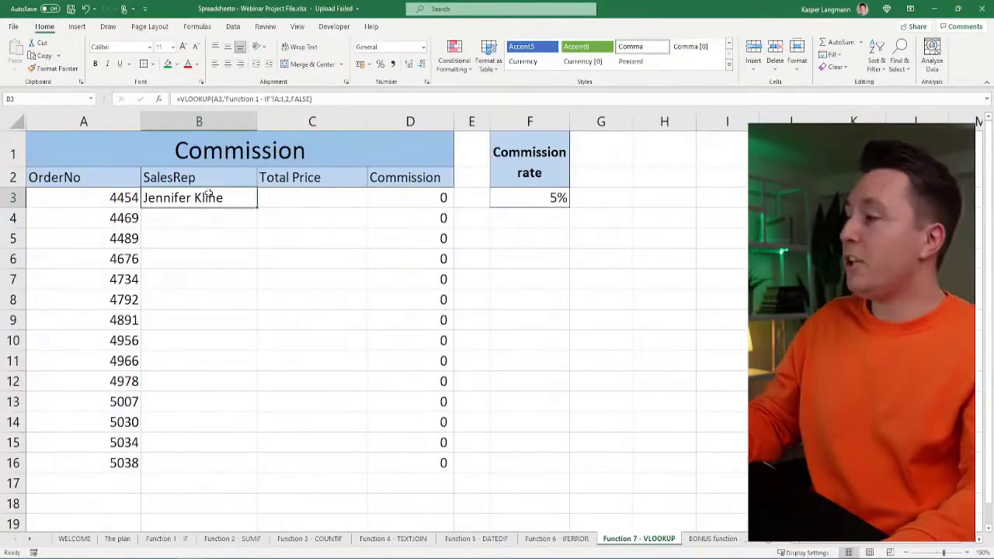
double_click(256, 209)
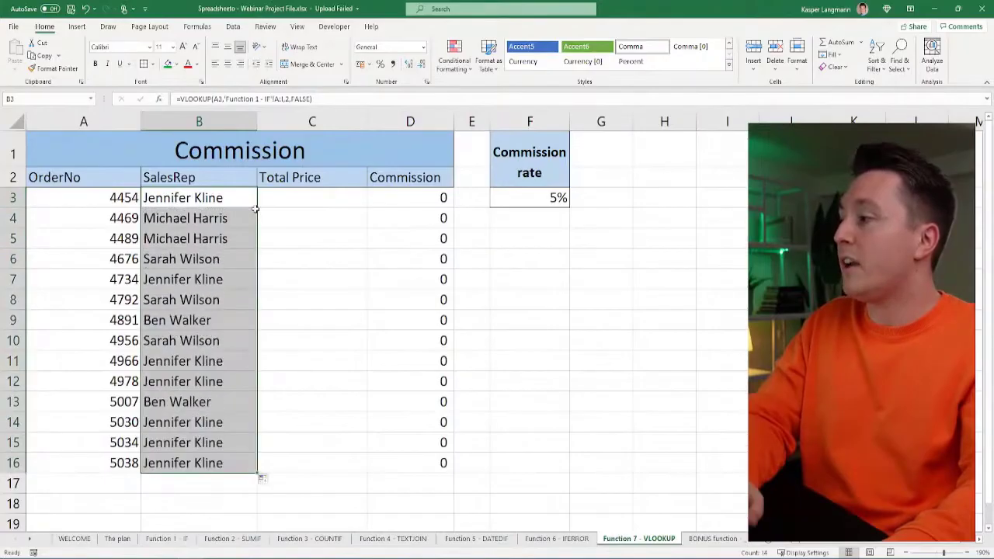
click(221, 277)
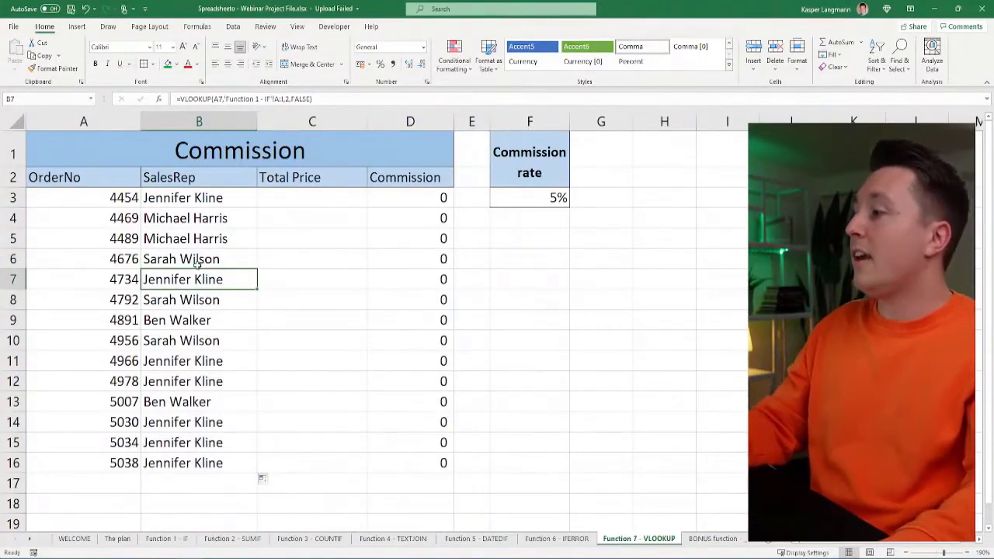
Step: Enter a VLOOKUP in C3 that finds A3 in columns A:I of the Function 1 - IF sheet, returning column 7 with exact match FALSE
click(308, 204)
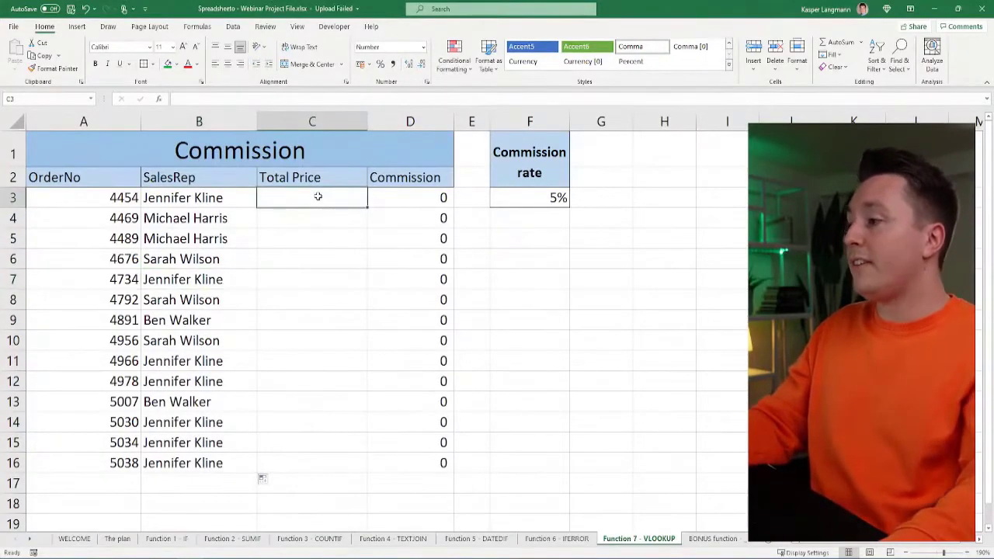
text(=VLOOKUP()
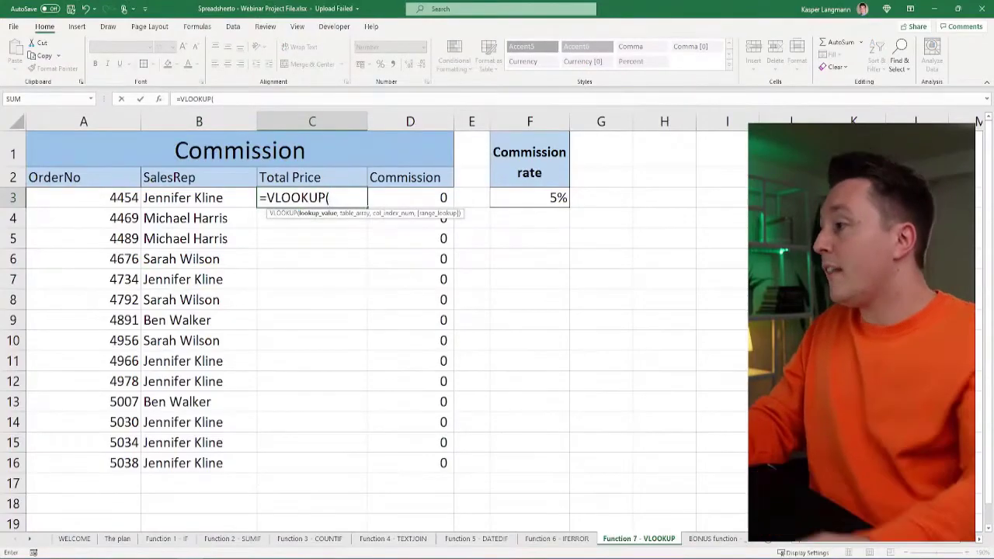
click(109, 194)
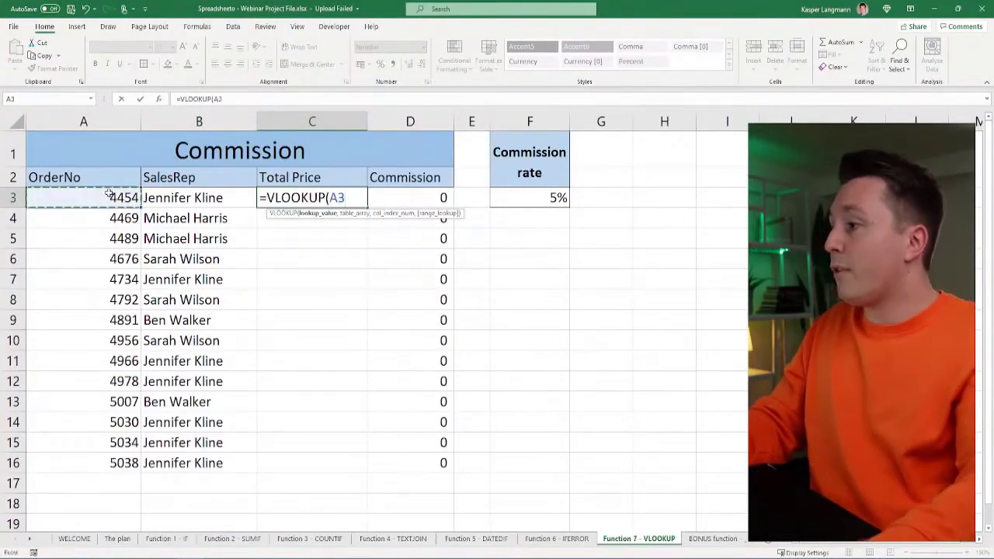
text(,)
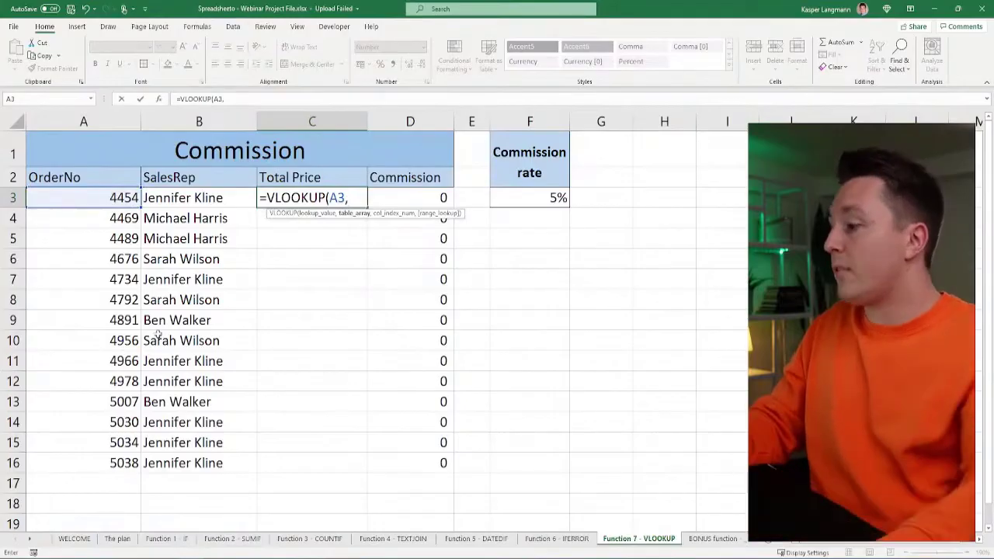
click(166, 539)
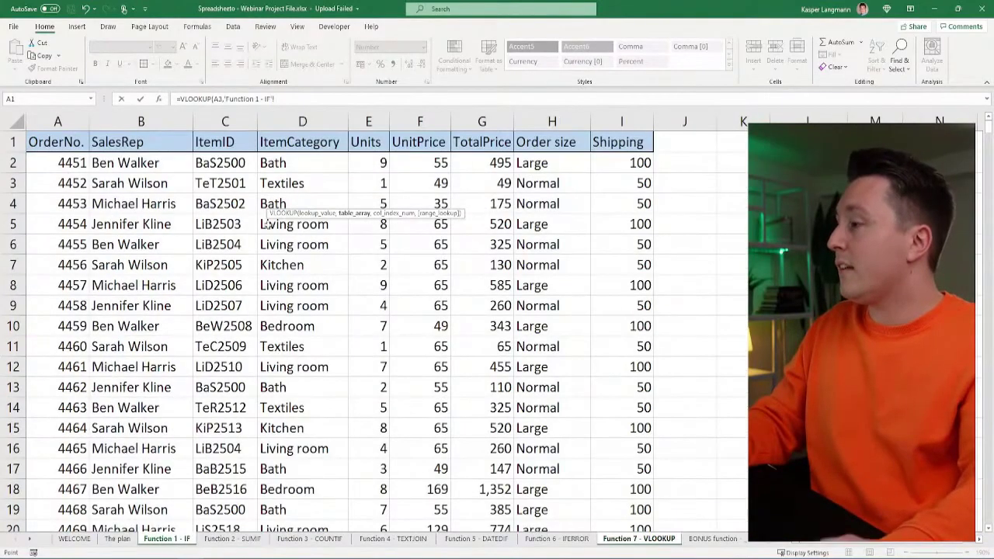
drag(58, 122, 611, 123)
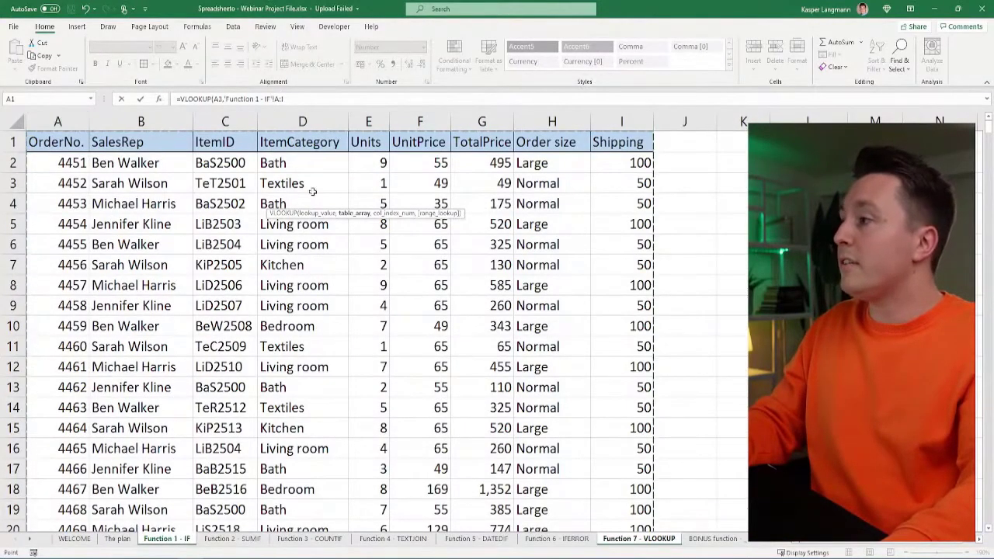
text(,)
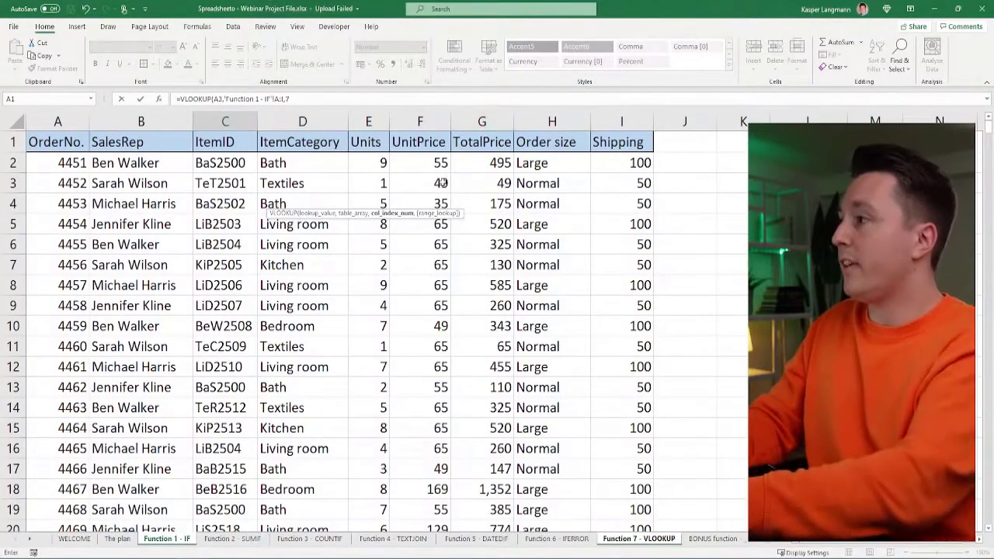
text(7,FALSE))
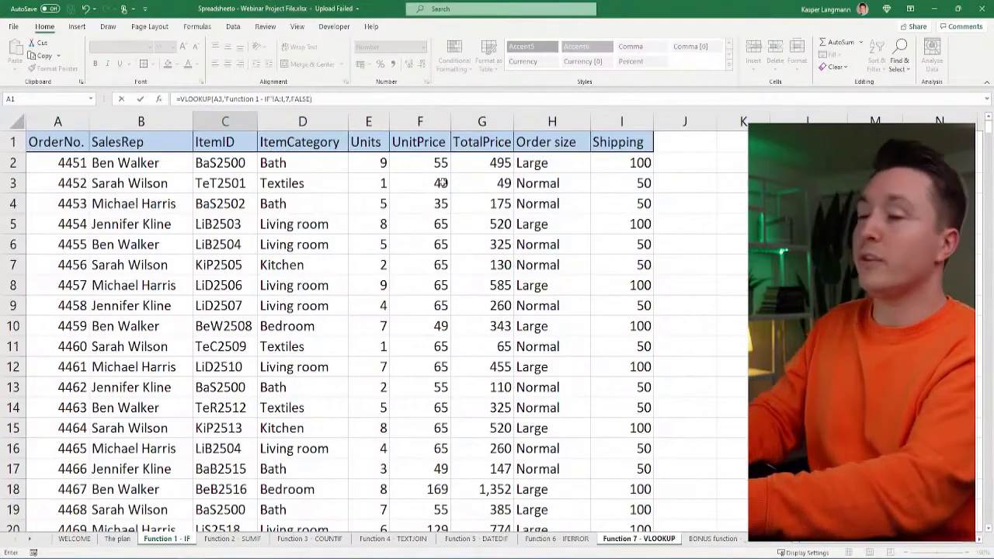
key(Return)
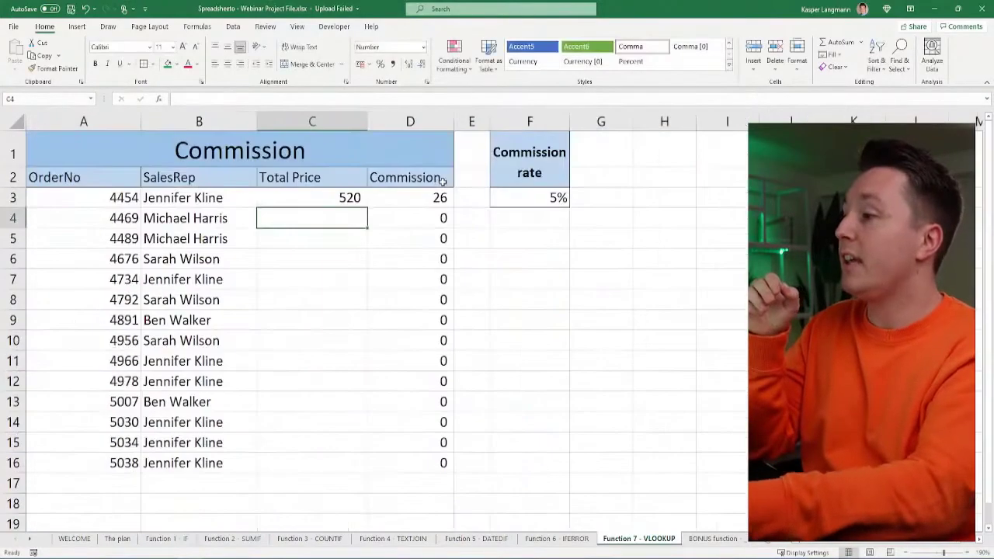
Step: Fill the Total Price VLOOKUP from C3 down through C16
key(Up)
drag(367, 207, 370, 475)
click(327, 262)
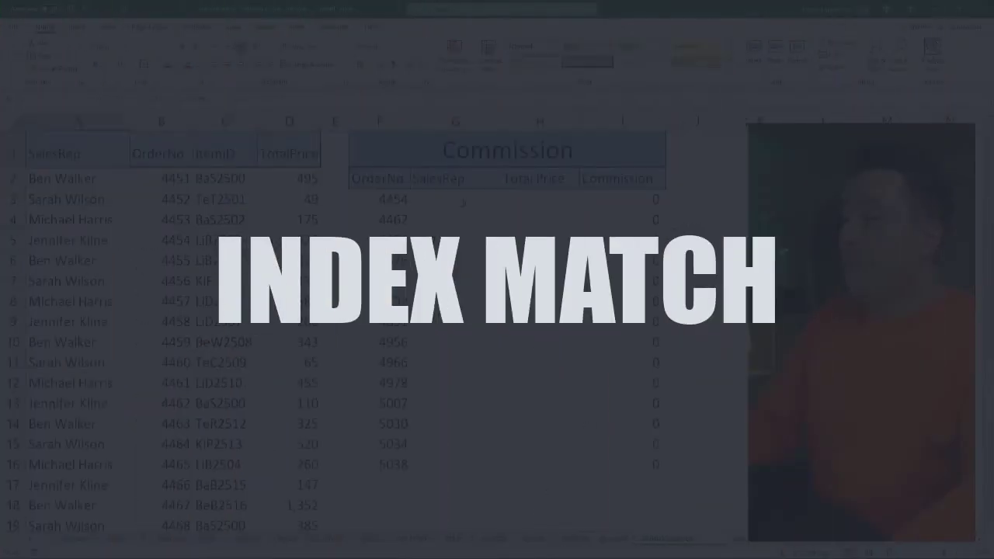
click(464, 203)
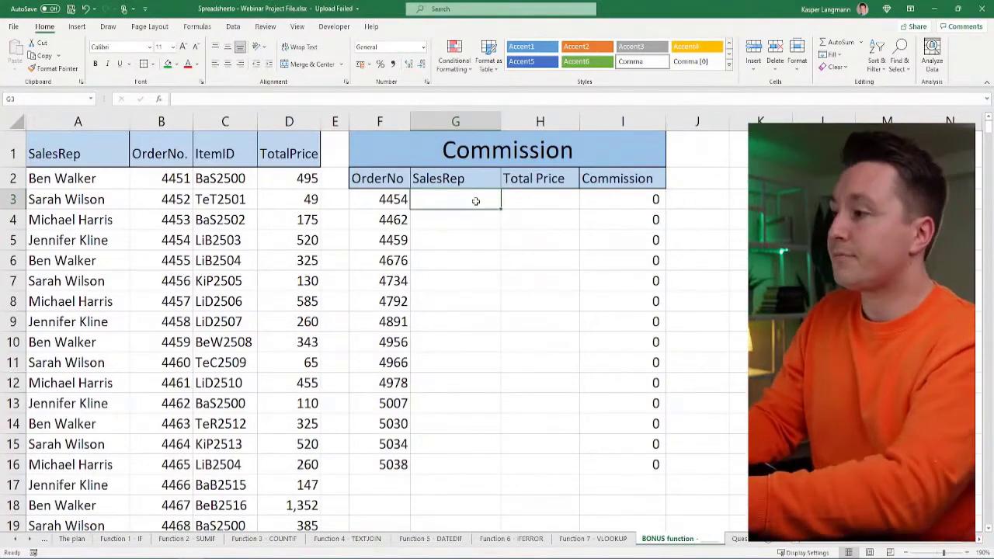
text(=)
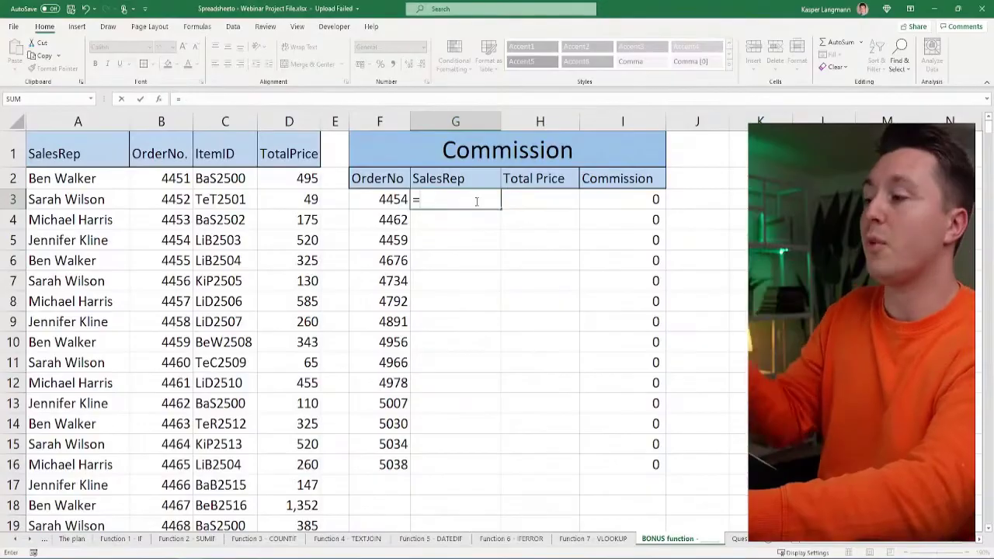
key(Escape)
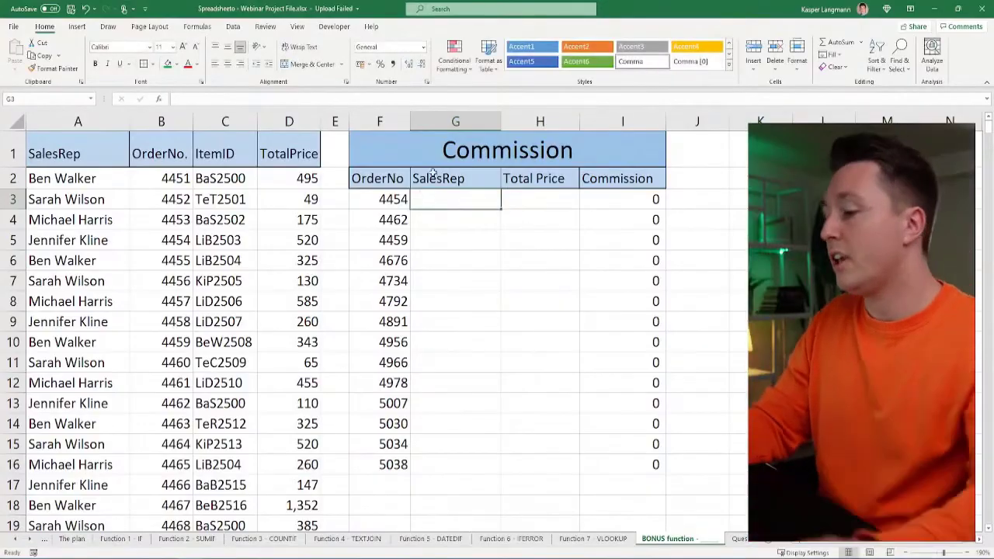
Step: Compare the positions of the order number, SalesRep and TotalPrice columns across the Function 7 - VLOOKUP, Function 1 - IF and BONUS function sheets
click(590, 538)
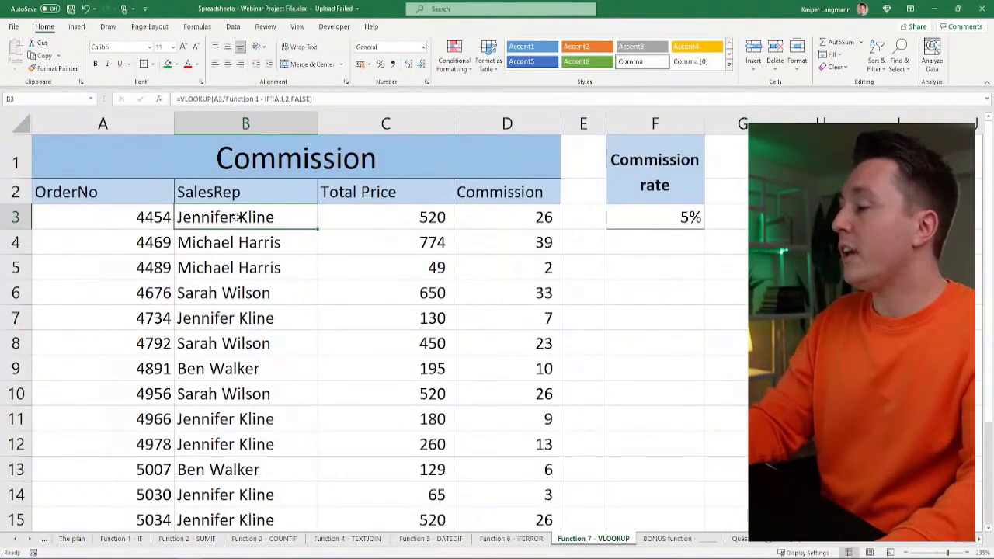
click(113, 216)
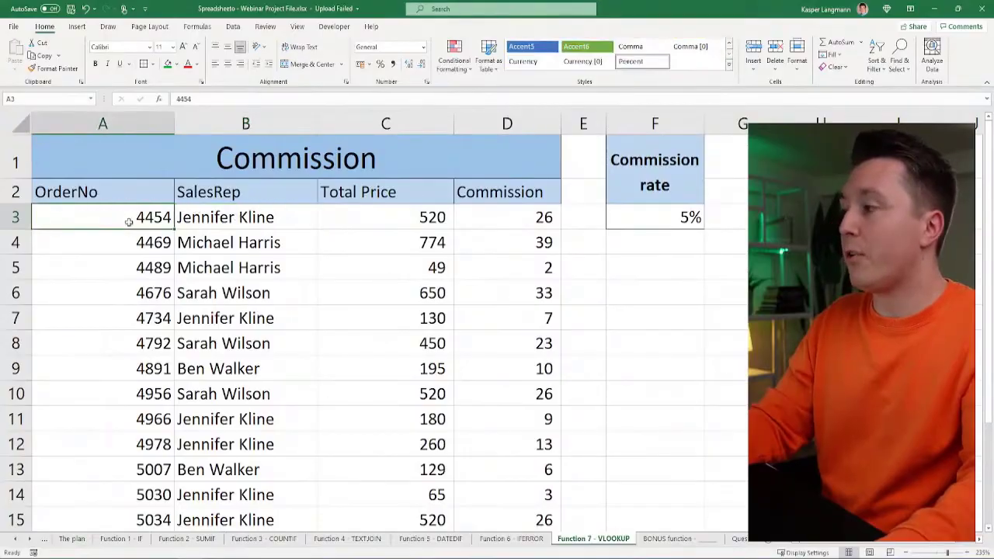
click(117, 539)
click(48, 162)
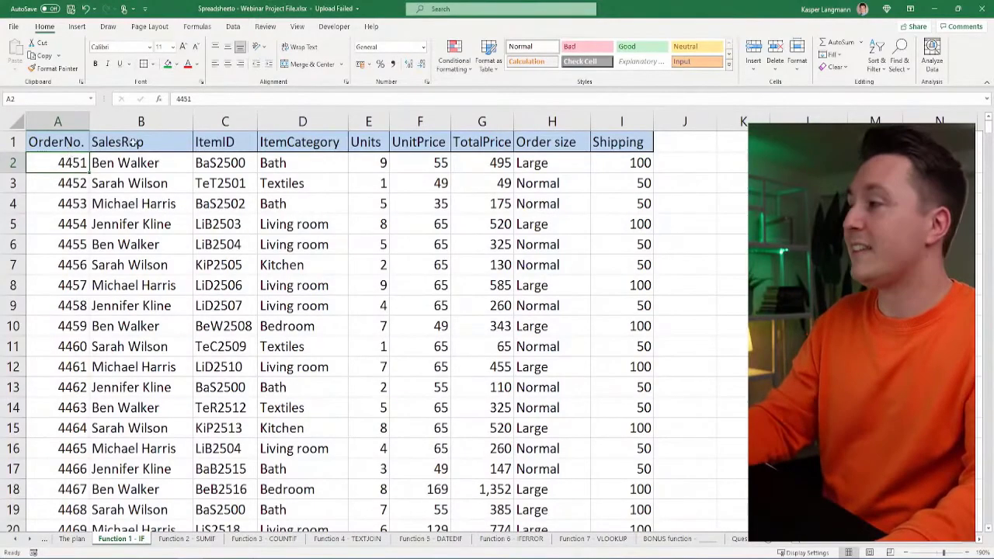
click(166, 158)
click(482, 158)
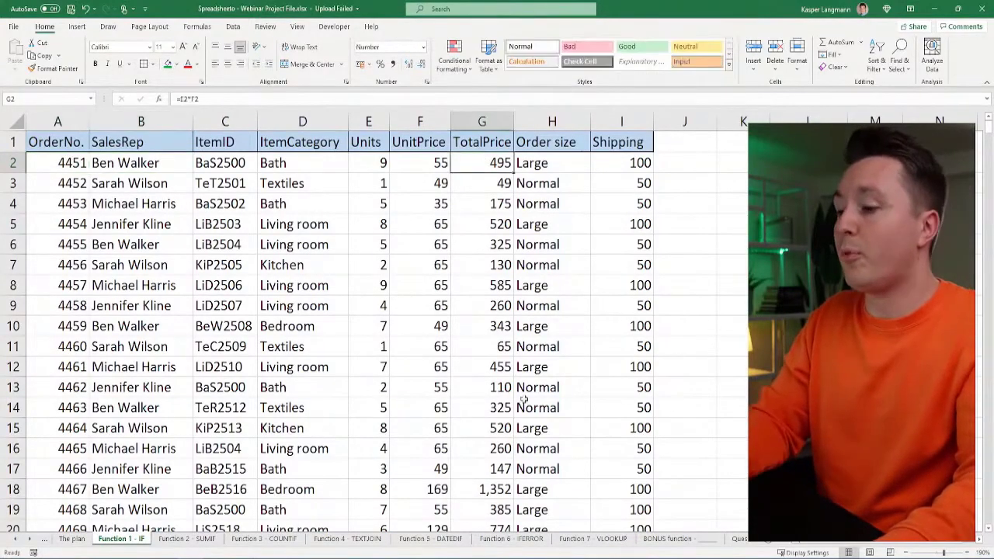
click(678, 539)
click(472, 226)
click(458, 203)
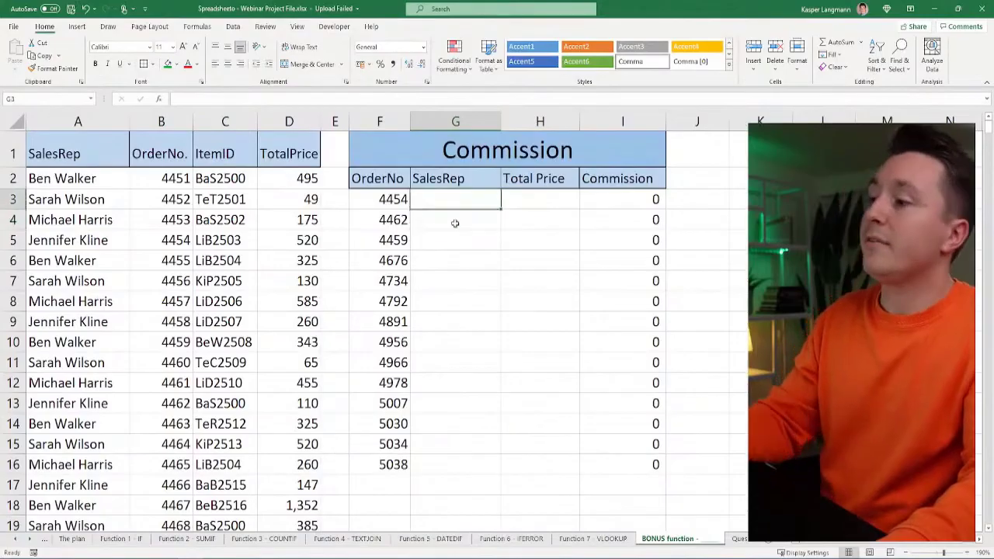
click(457, 240)
click(459, 195)
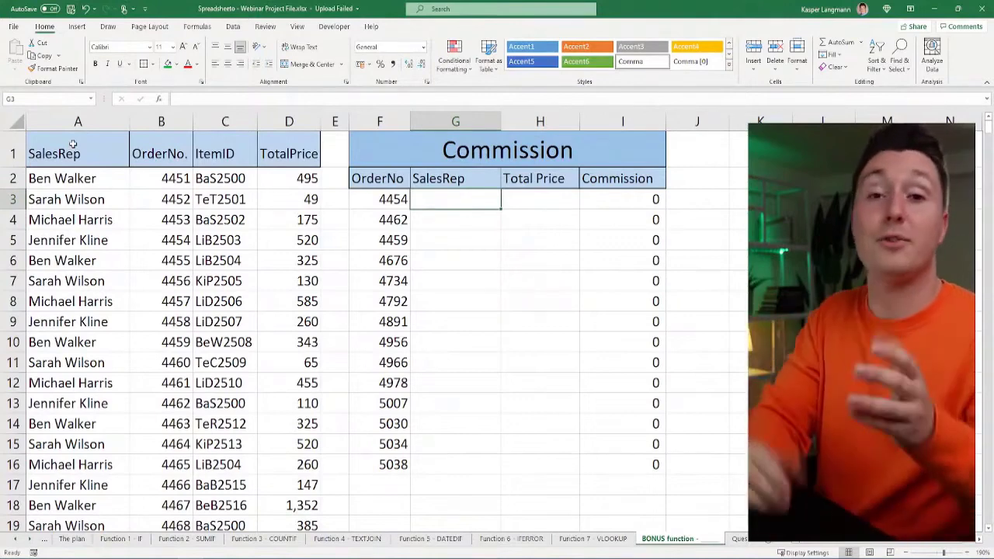
click(486, 246)
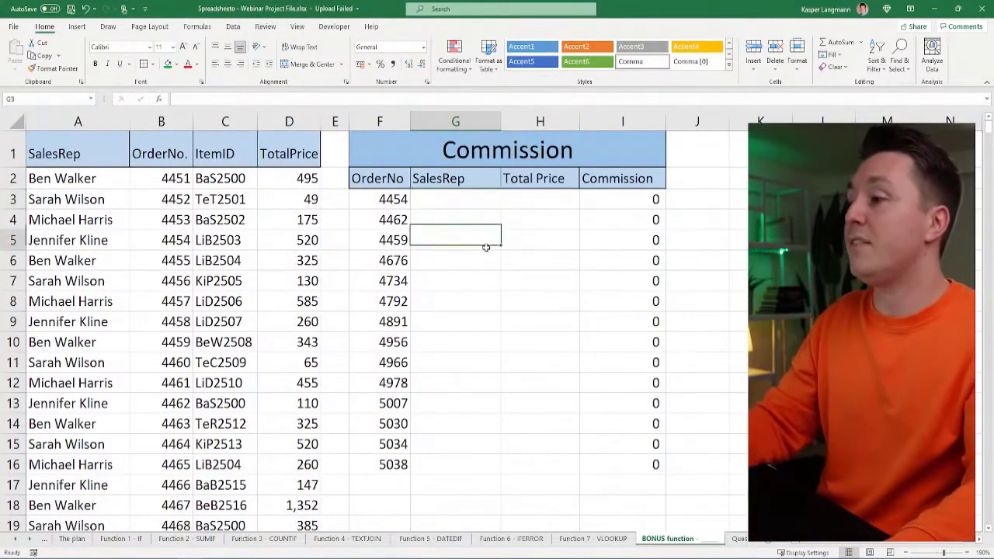
Step: Begin an INDEX formula in G3 that uses the SalesRep column A:A as its array
click(464, 201)
text(=)
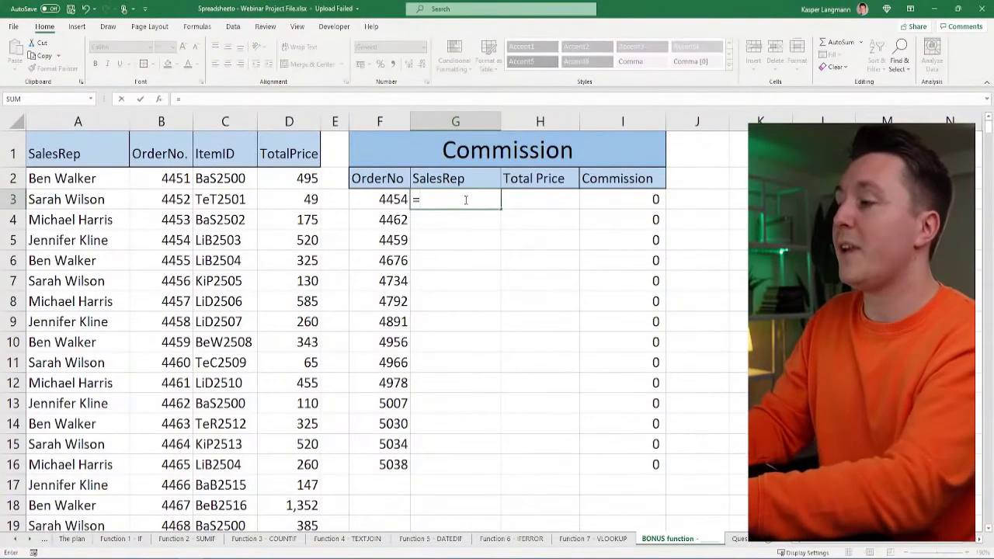
text(INDEX()
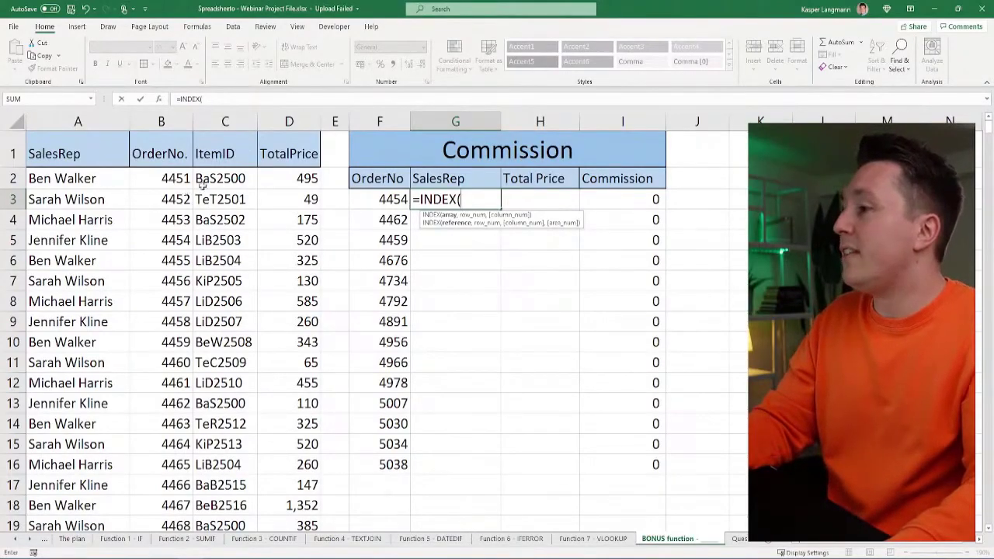
click(97, 117)
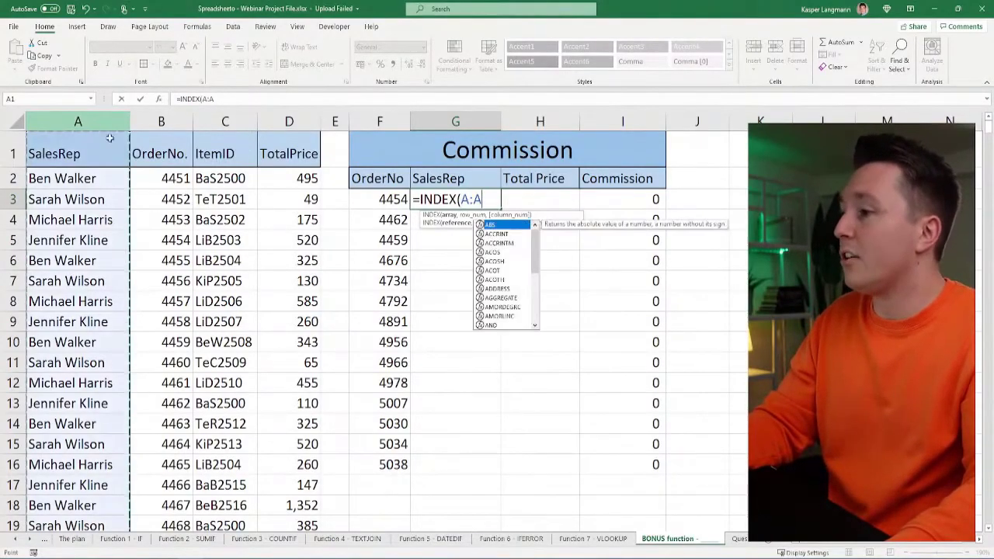
text(,)
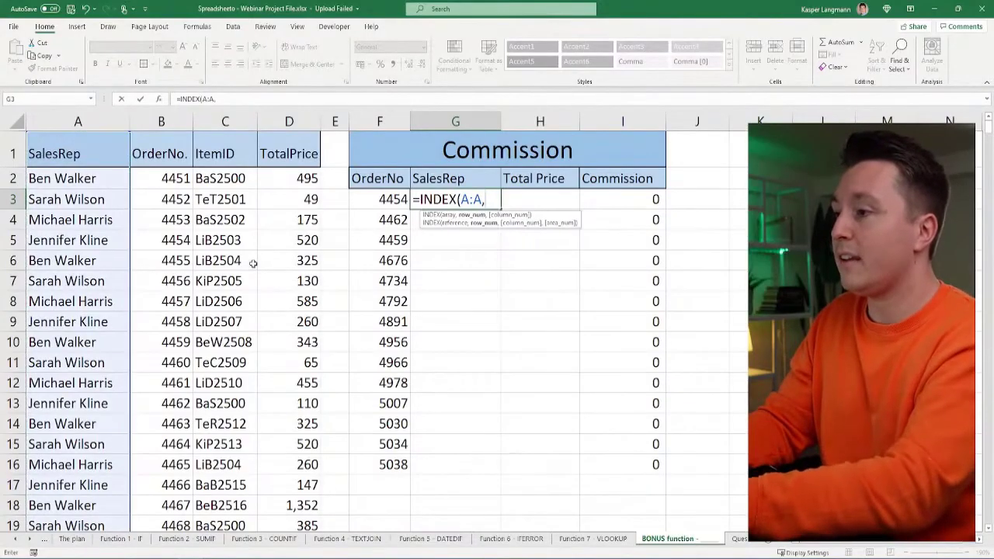
Step: Complete the G3 formula with a nested MATCH that finds F3 in column B:B with match type 0, giving =INDEX(A:A,MATCH(F3,B:B,0))
text(MATCH()
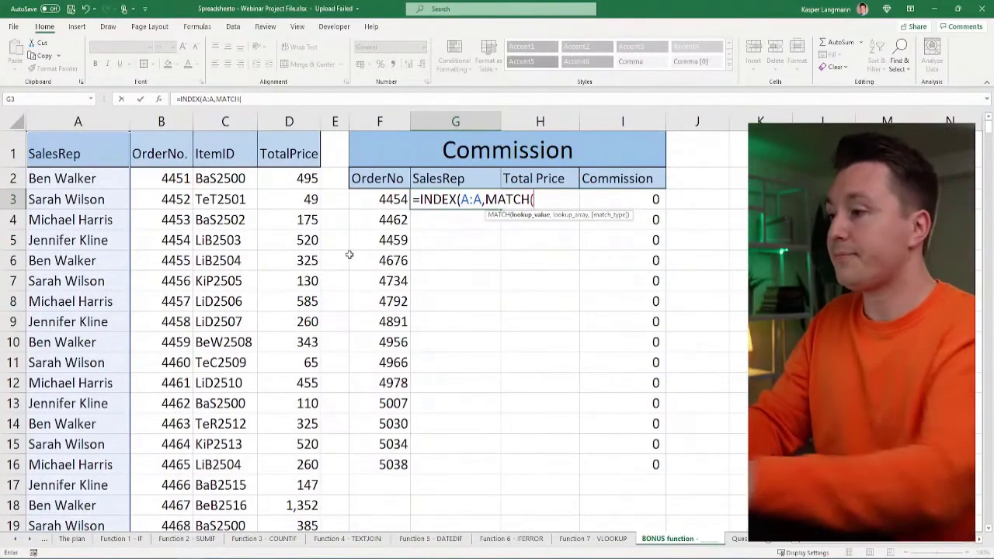
click(386, 199)
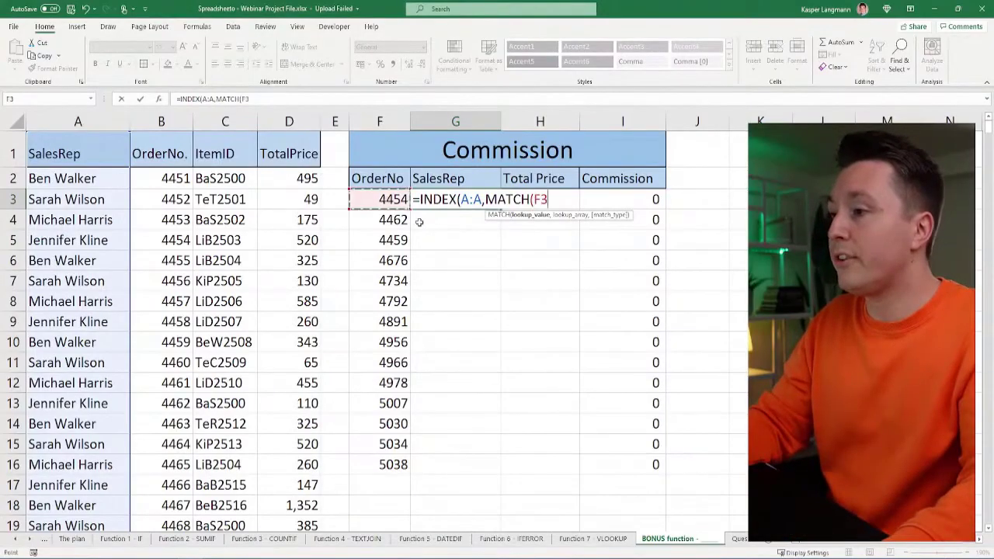
text(,)
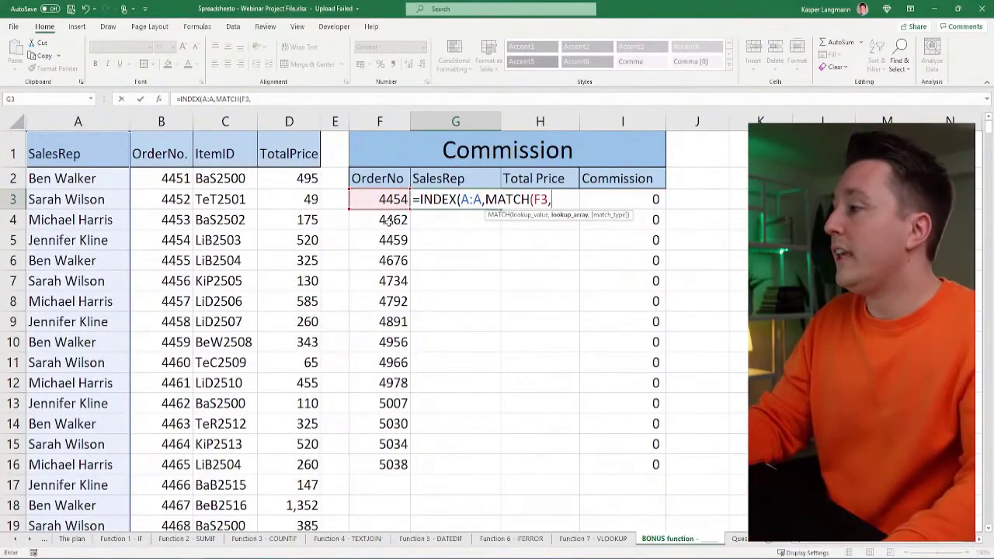
click(187, 123)
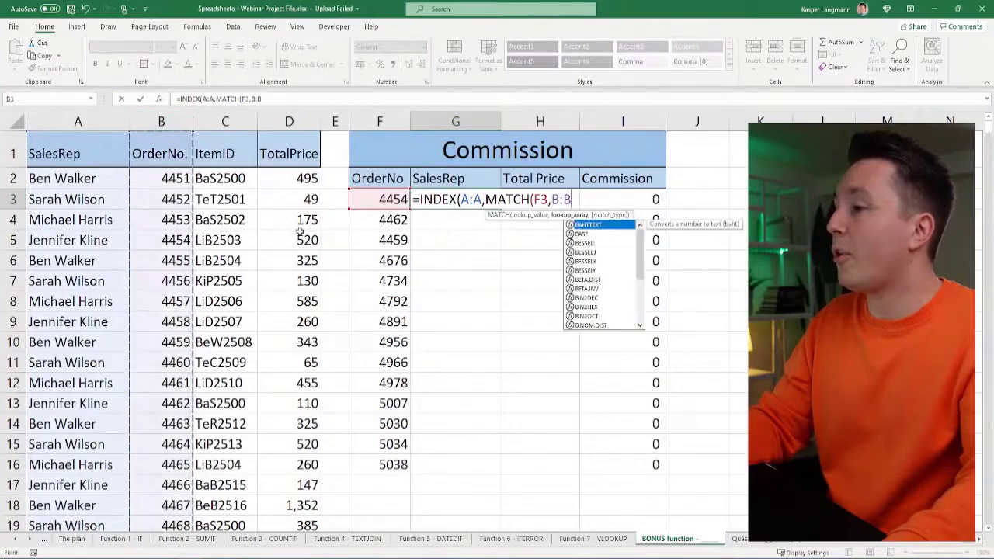
text(,)
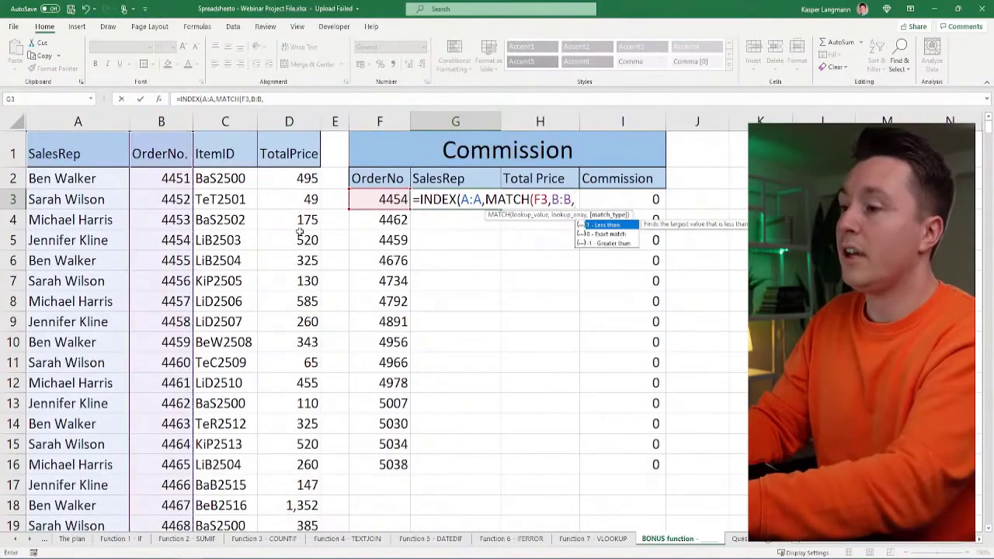
text(0)
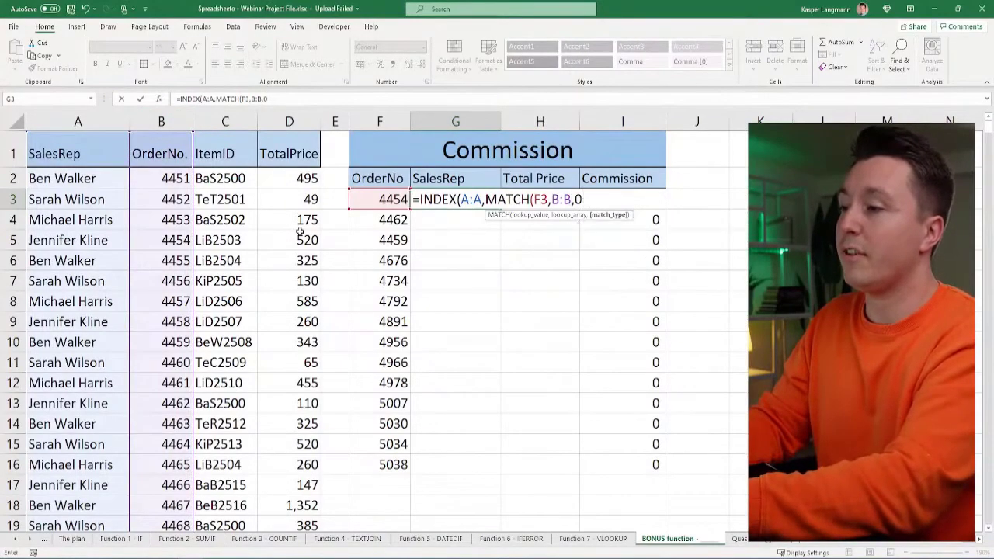
text())
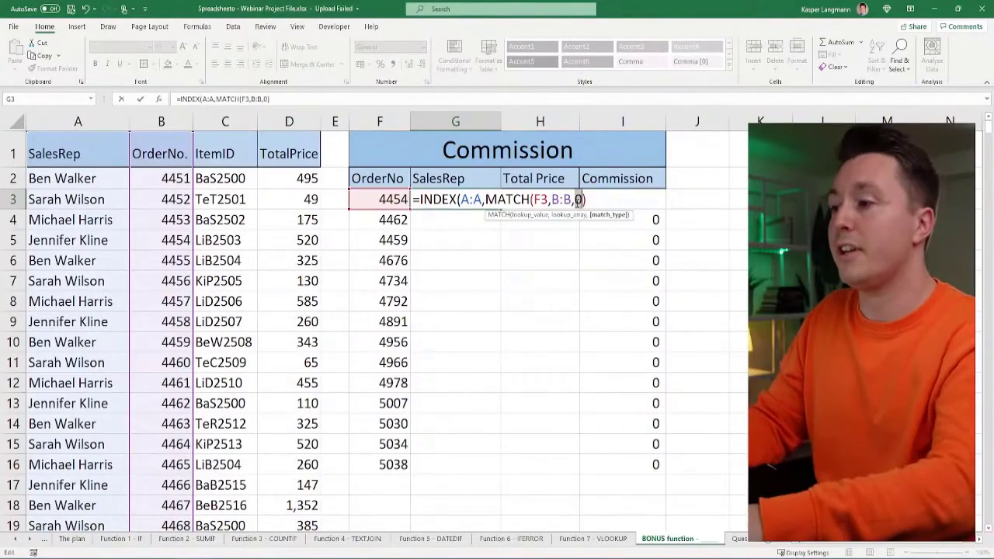
click(589, 199)
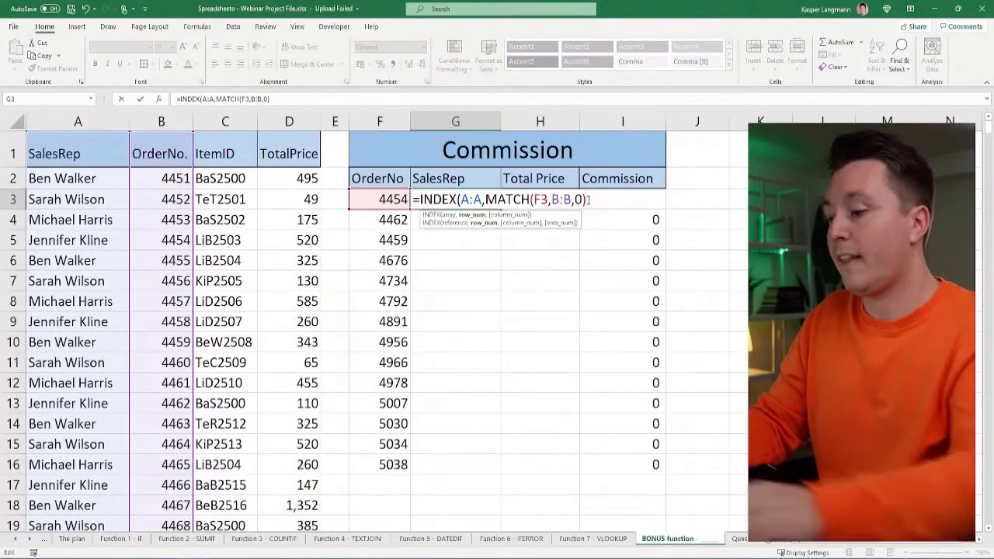
text())
key(Return)
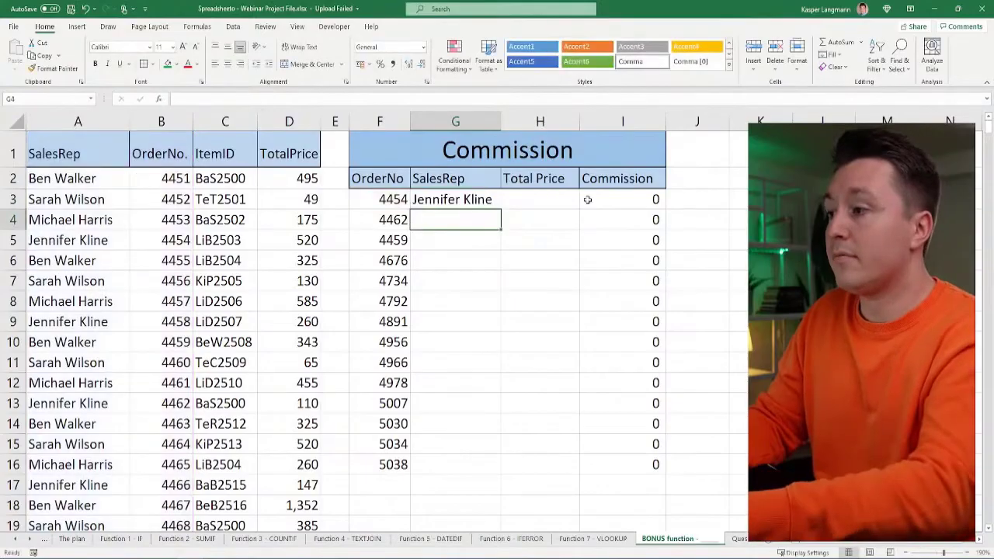
key(Up)
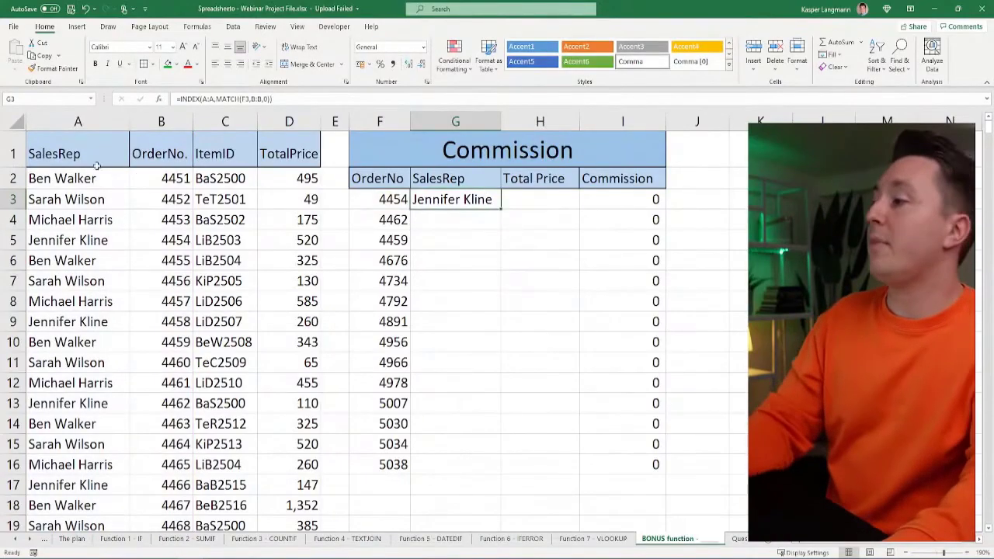
Step: Begin an INDEX formula in H3 that uses the TotalPrice column D:D as its array
click(363, 198)
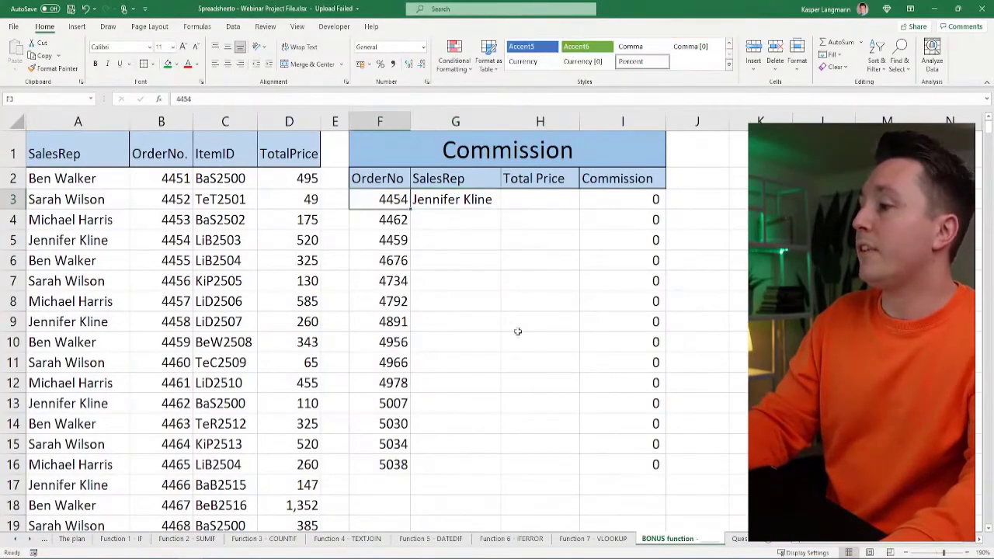
click(515, 198)
click(458, 198)
click(560, 198)
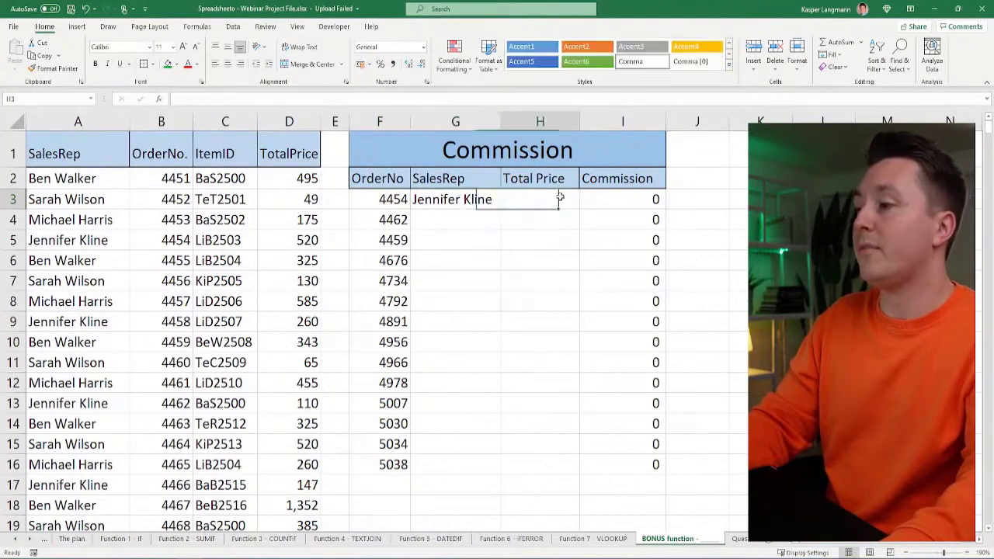
text(=INDEX()
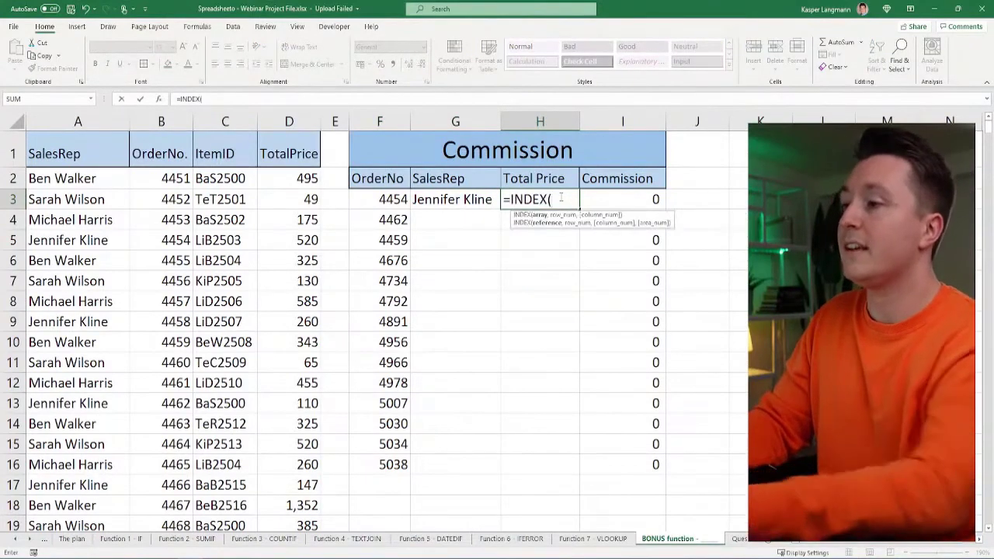
click(288, 118)
text(,)
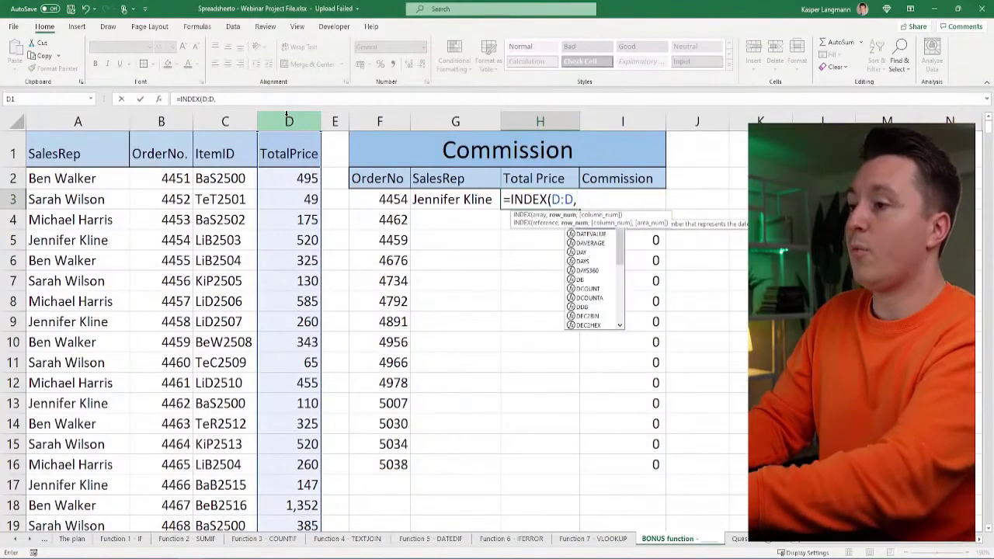
Step: Complete the H3 formula with a nested MATCH that finds F3 in column B:B with match type 0, giving =INDEX(D:D,MATCH(F3,B:B,0))
text(MATCH()
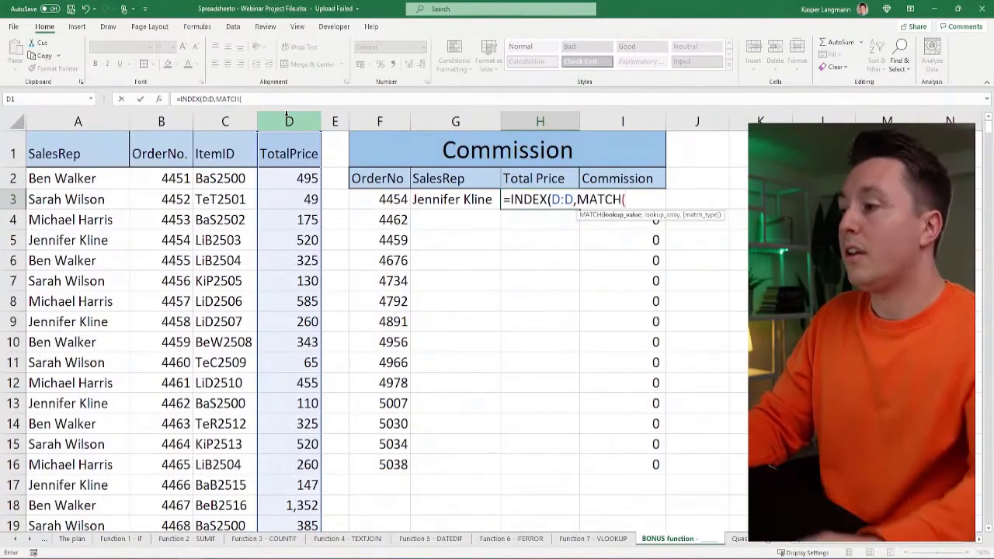
click(383, 198)
text(,)
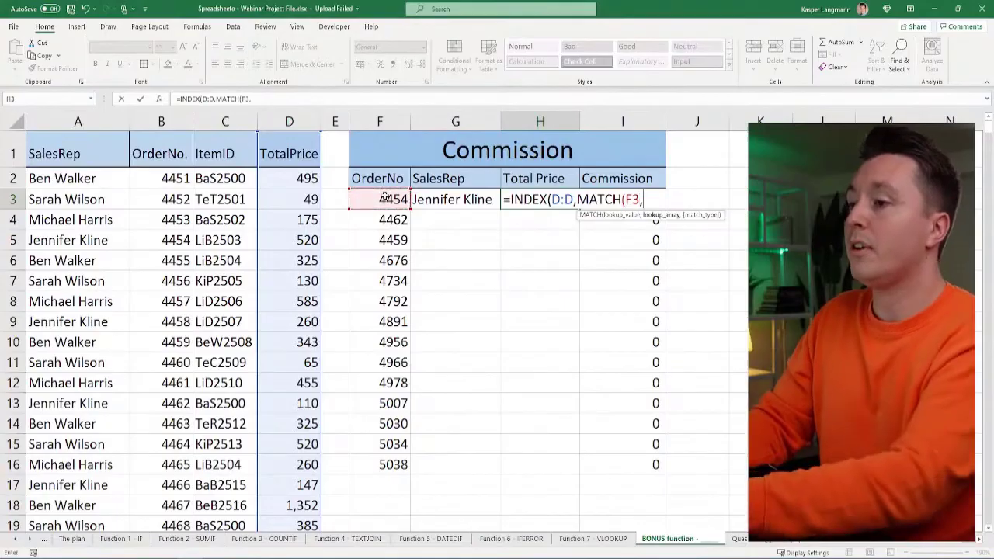
click(168, 122)
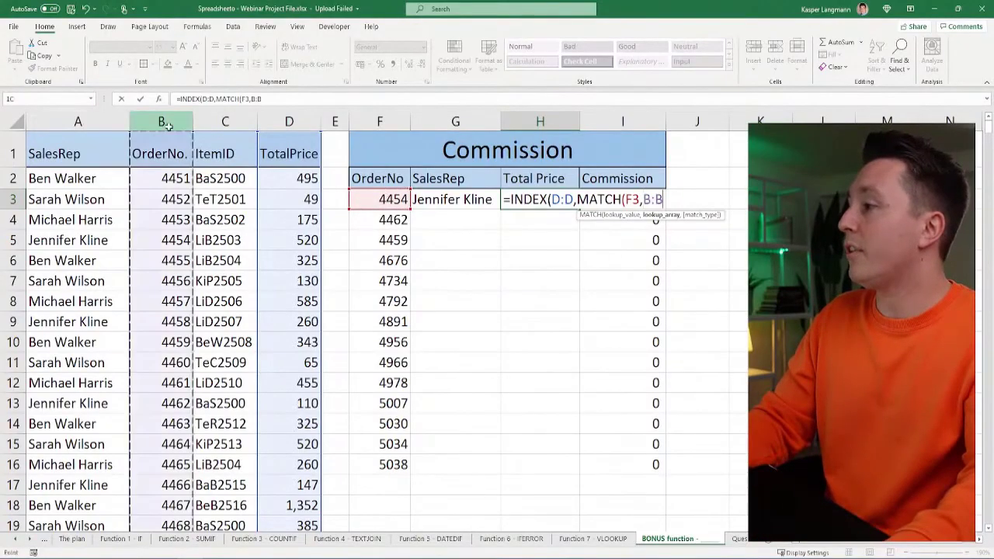
text(,0)
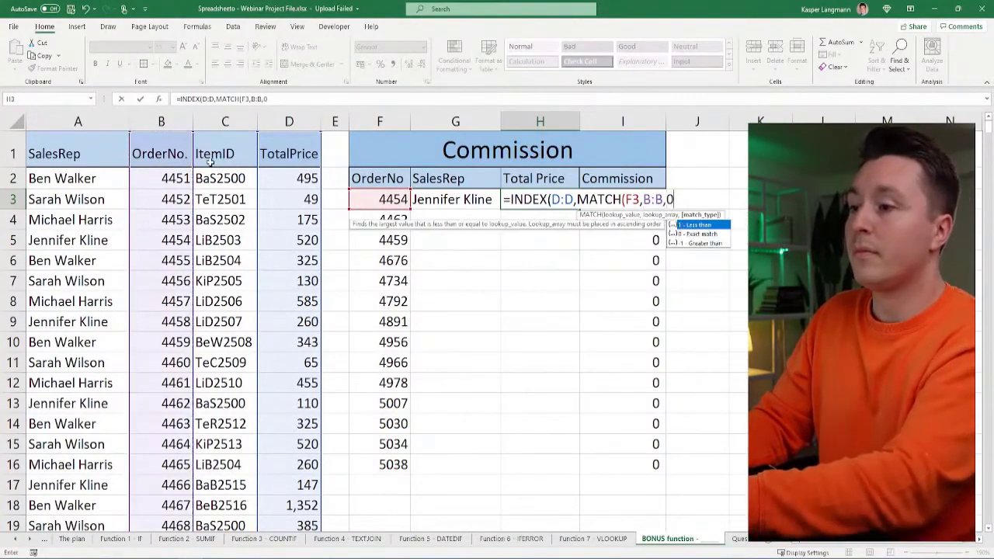
text()))
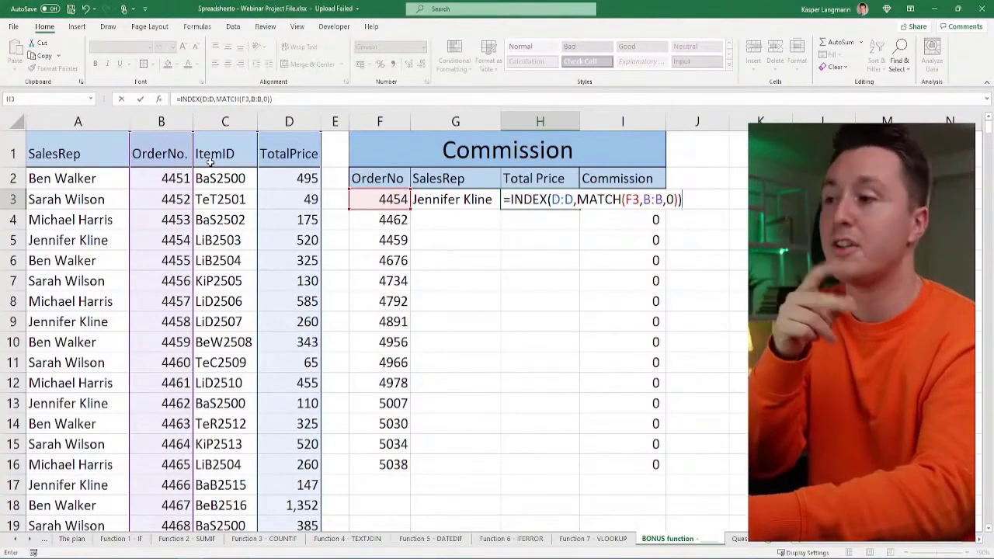
key(Return)
key(Up)
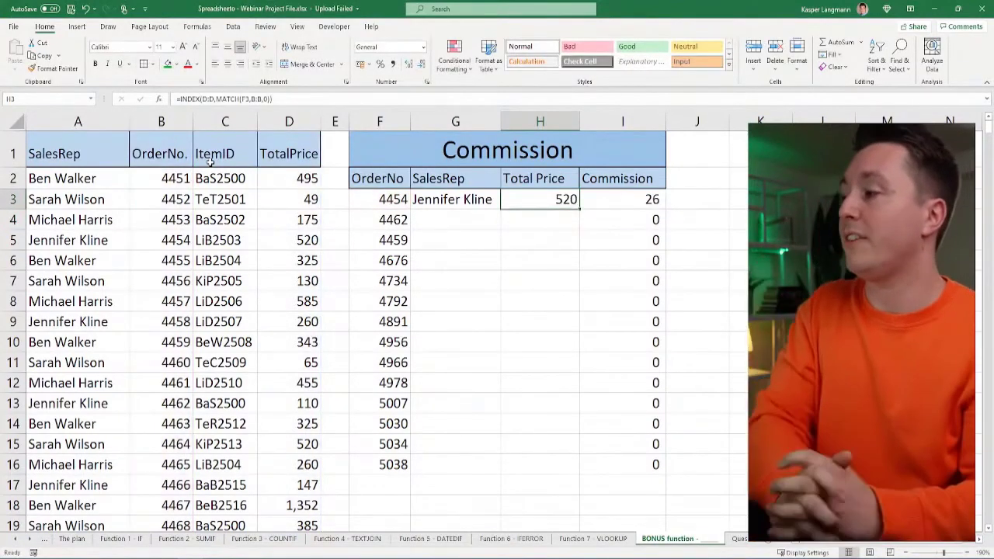